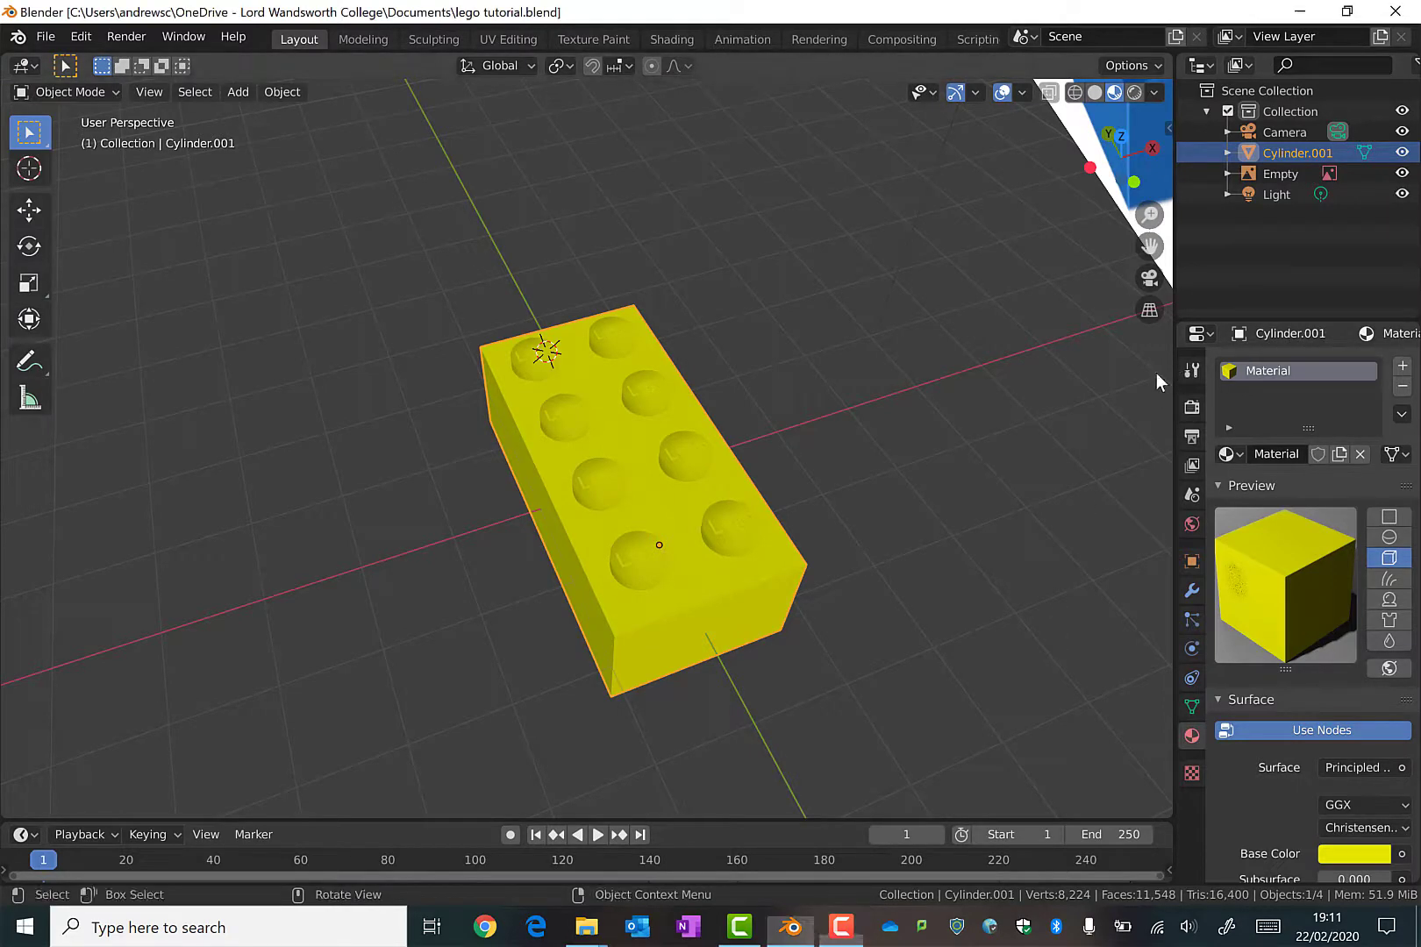
# Widen the properties area and duplicate the yellow brick straight up along the Z axis, clear of the original
pyautogui.click(1094, 380)
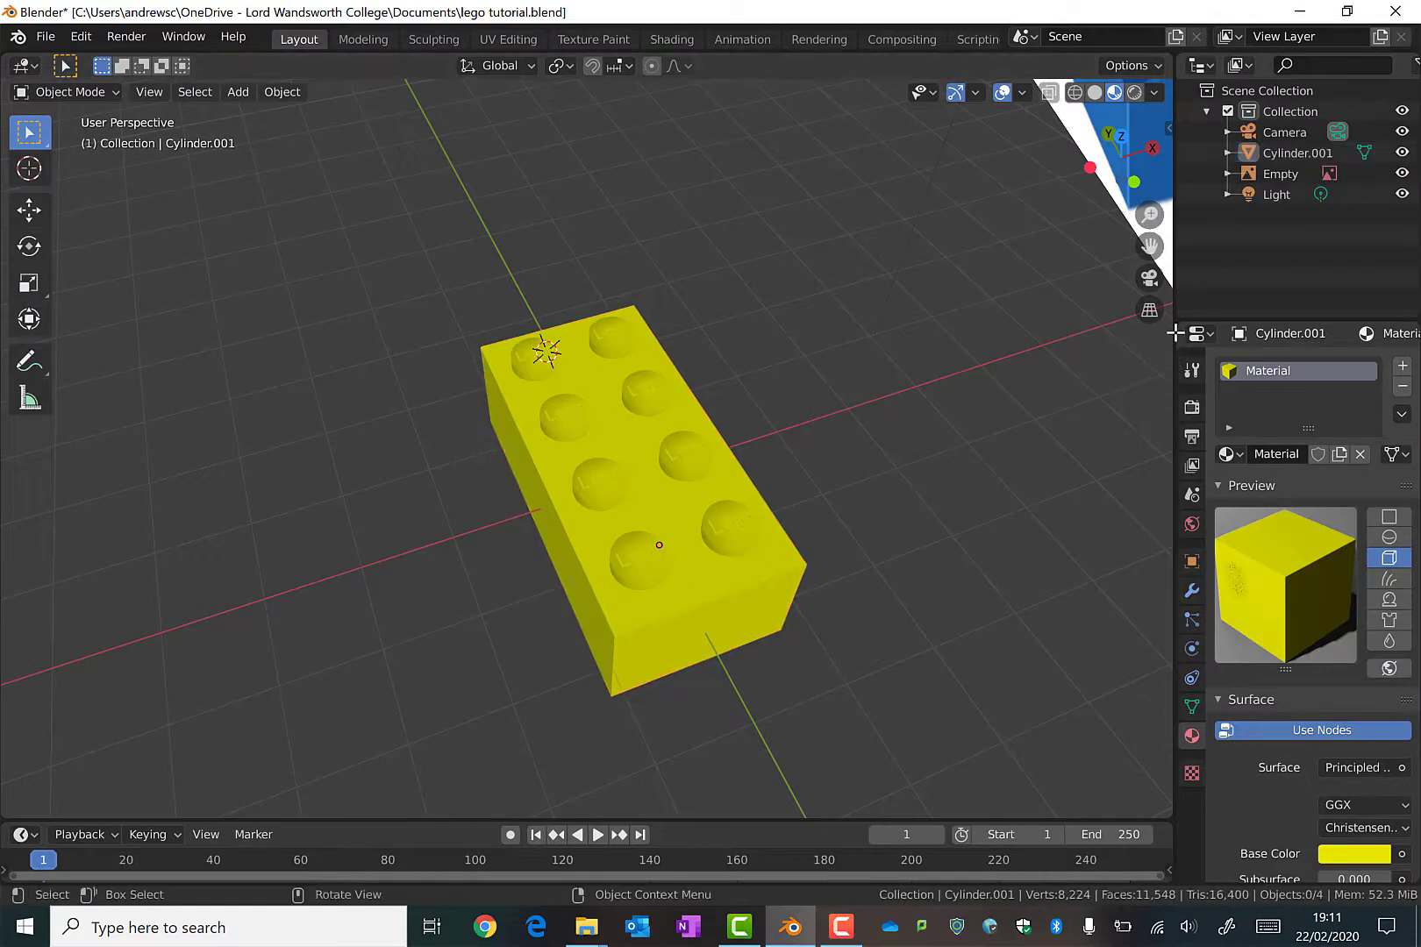
pyautogui.moveTo(1174, 358); pyautogui.dragTo(834, 473)
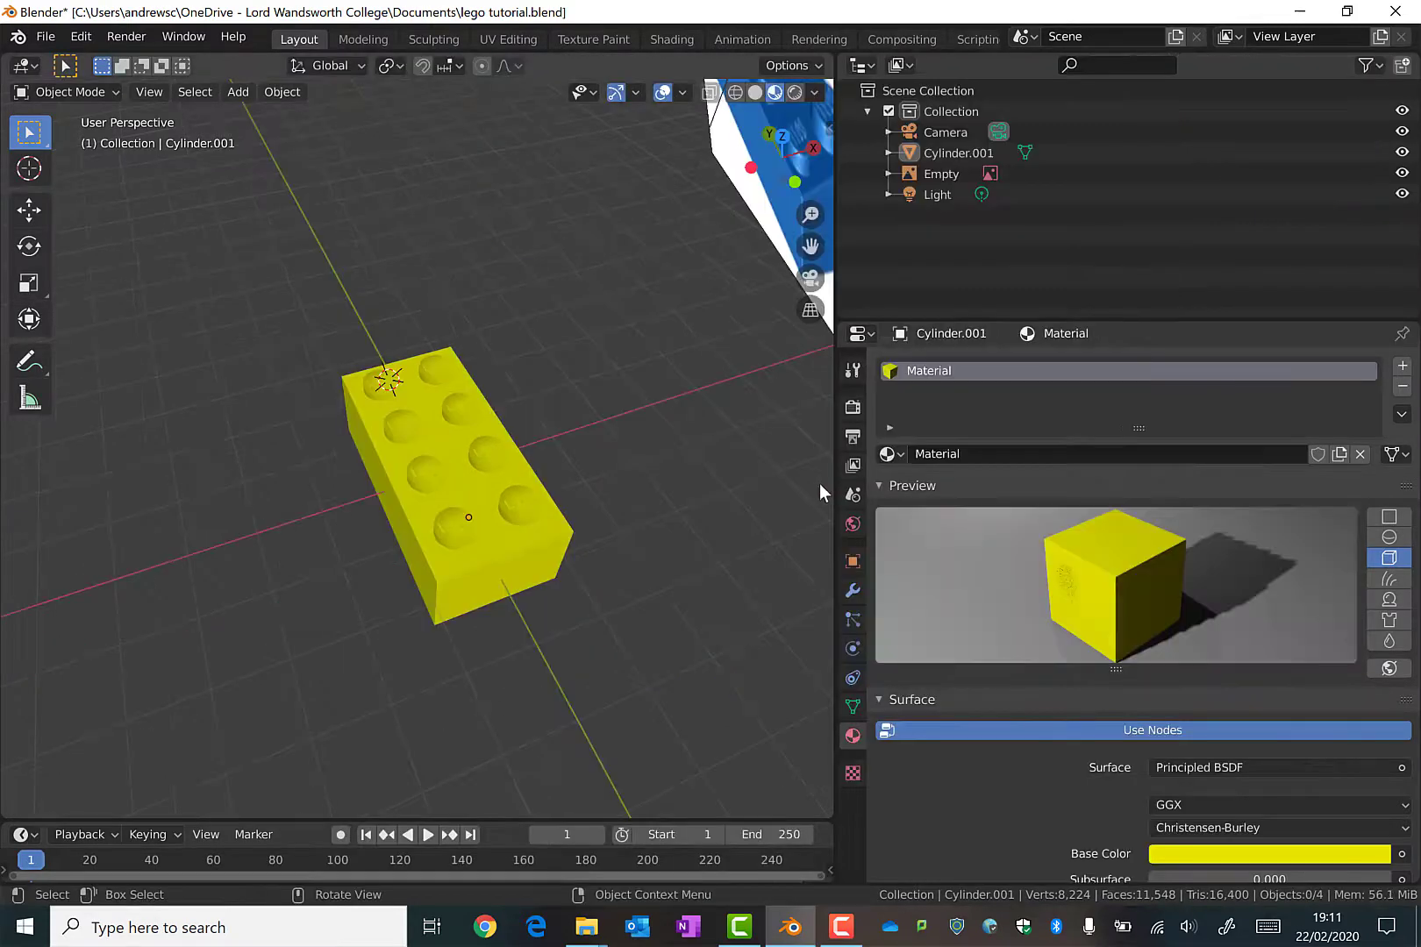
pyautogui.click(423, 443)
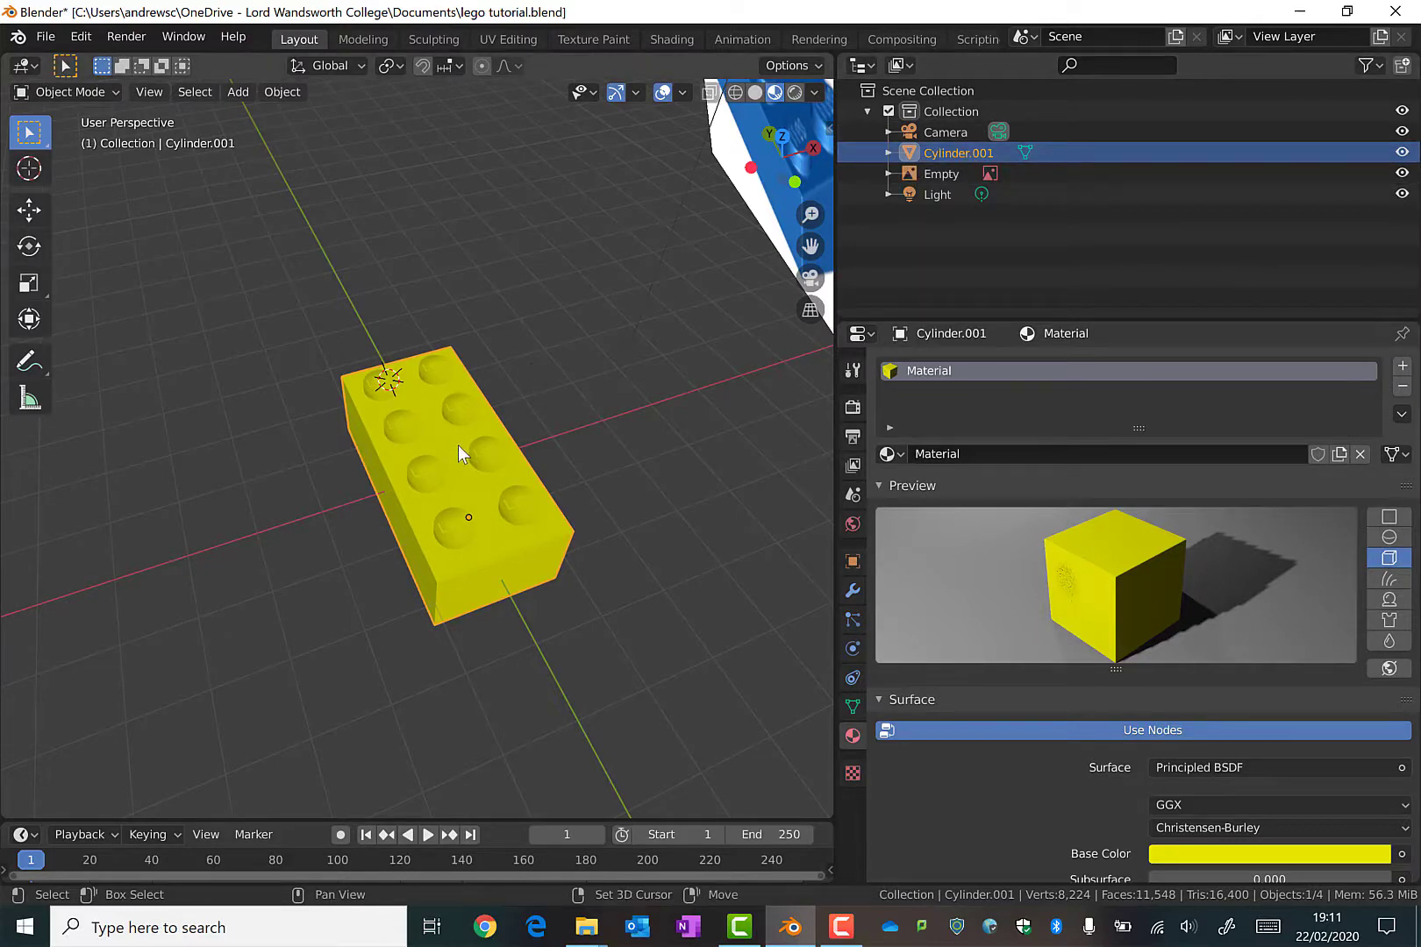
pyautogui.hotkey('shift', 'd')
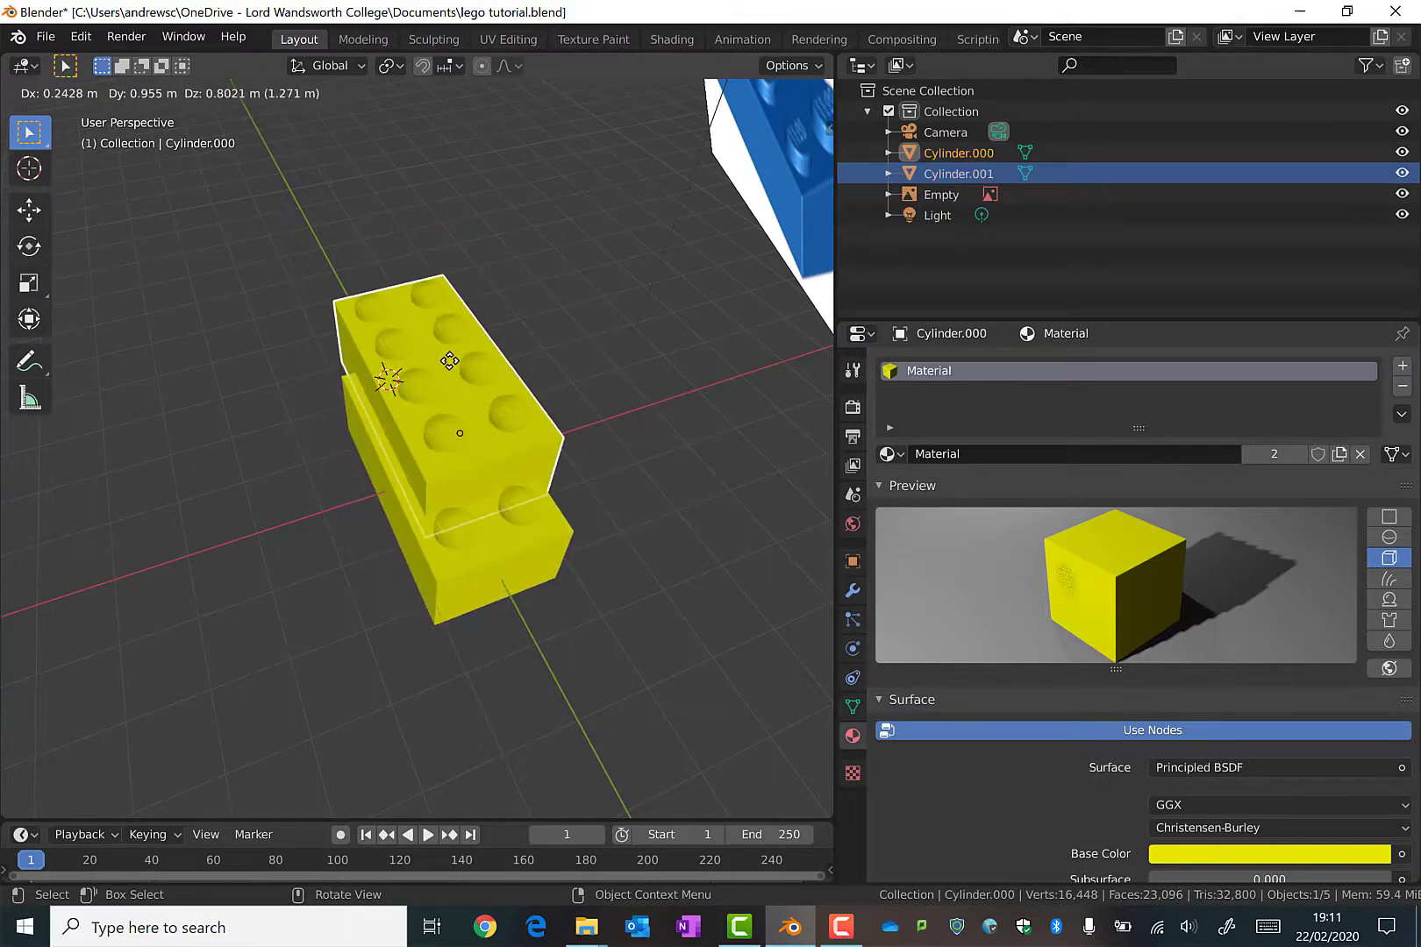
pyautogui.press('z')
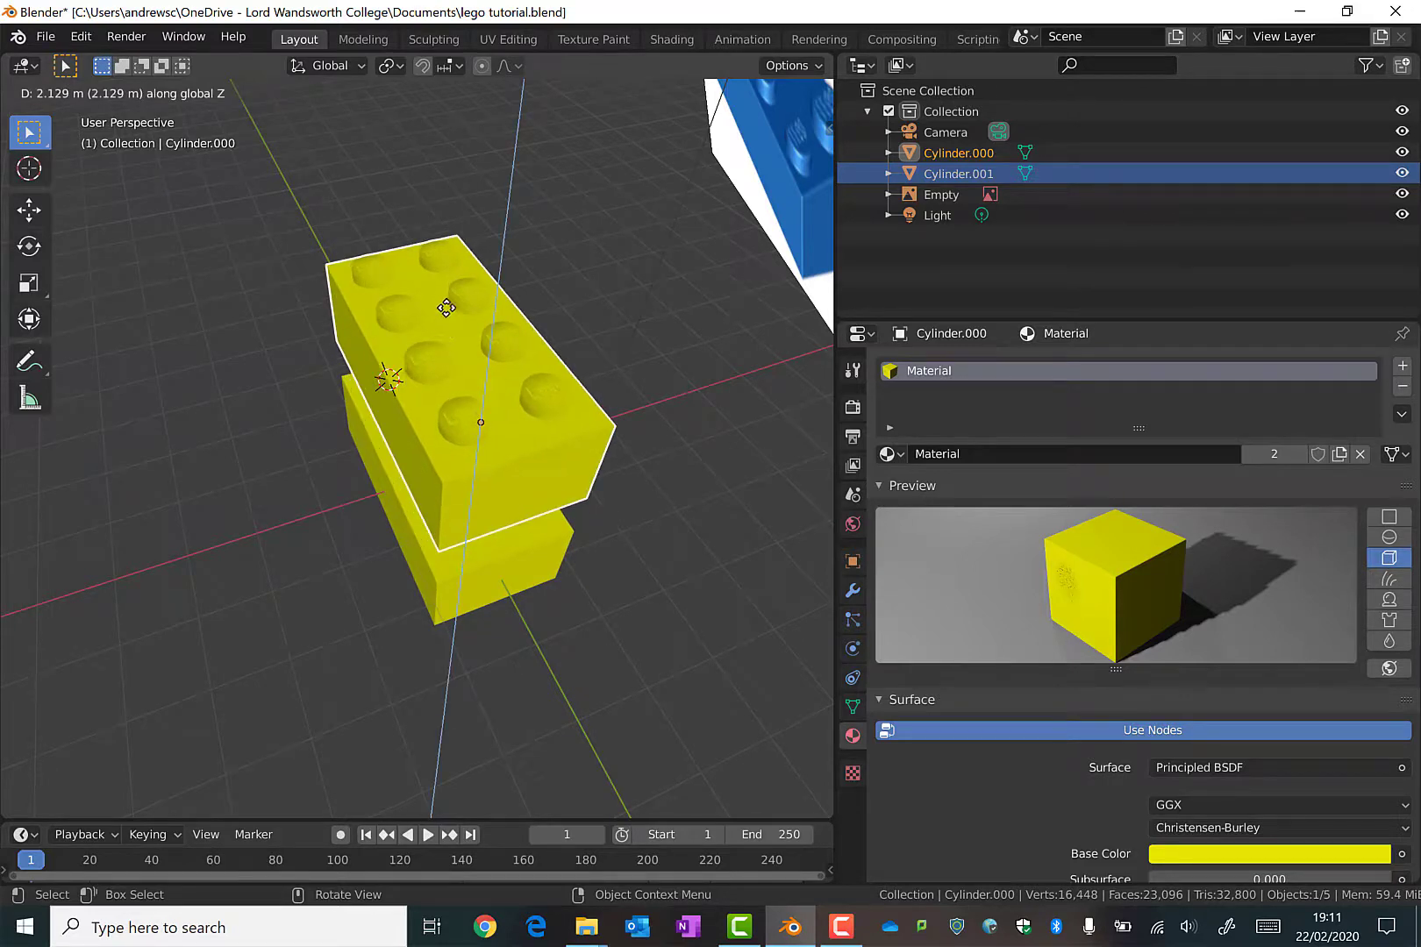
pyautogui.click(522, 273)
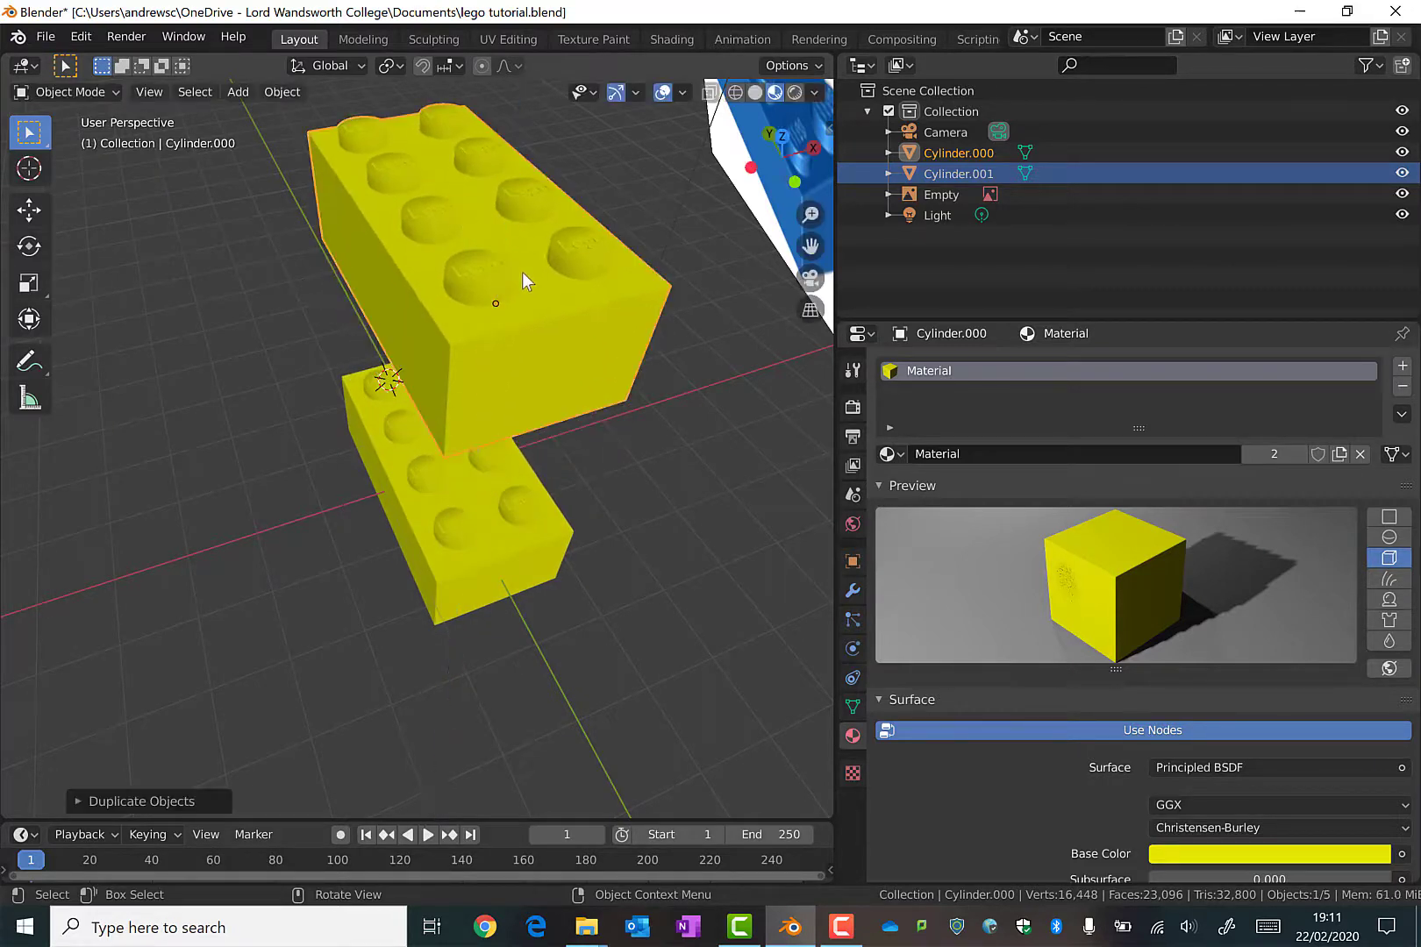
# Change the base color of the upper brick's material to bright green, with a hue of about 0.37
pyautogui.scroll(-4, 620, 539)
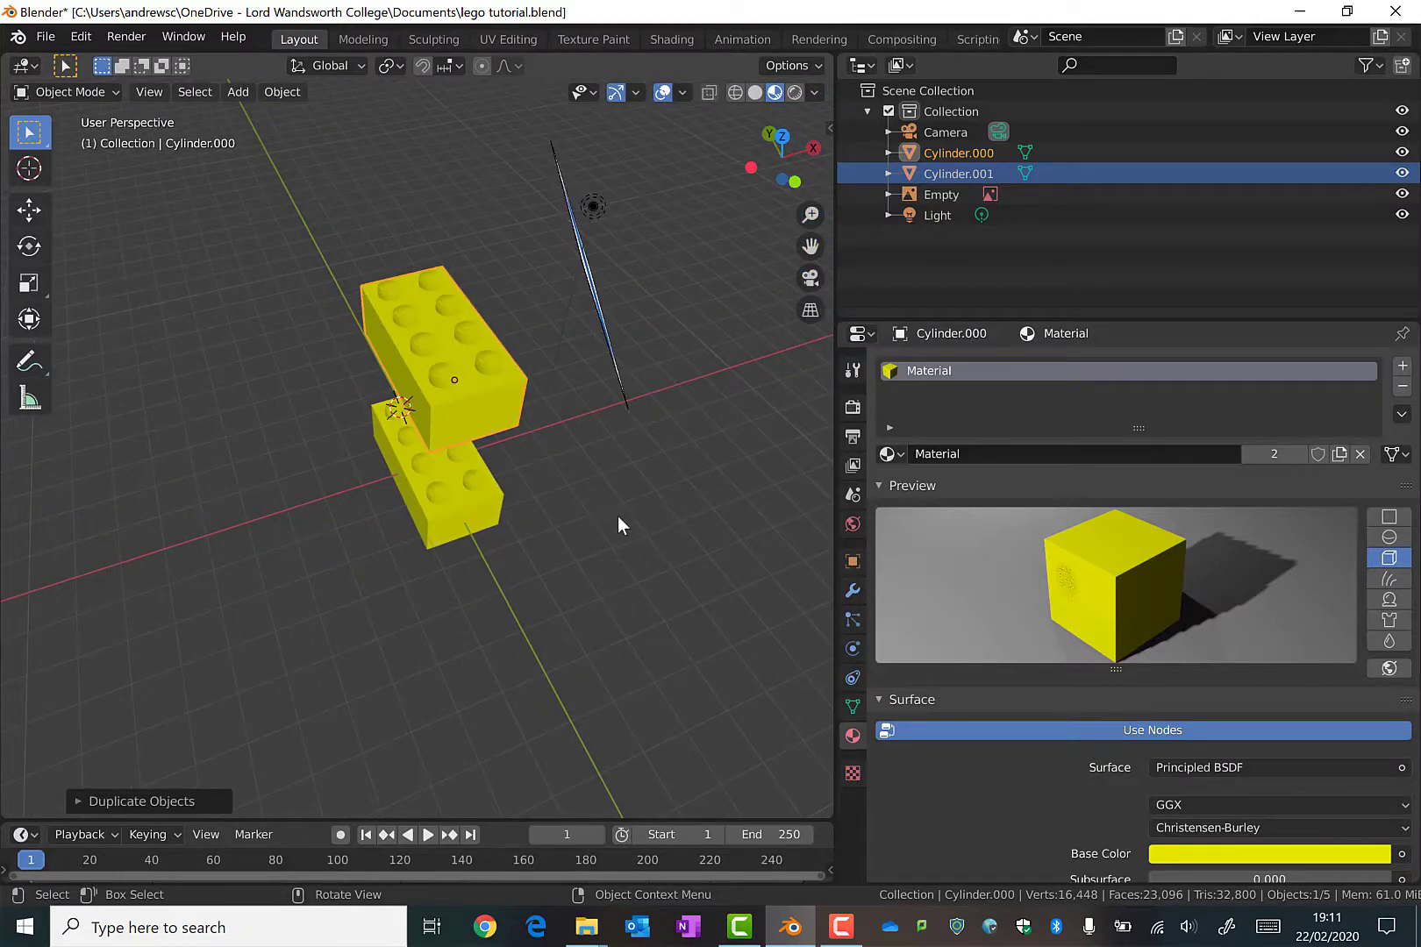
pyautogui.scroll(-1, 1001, 801)
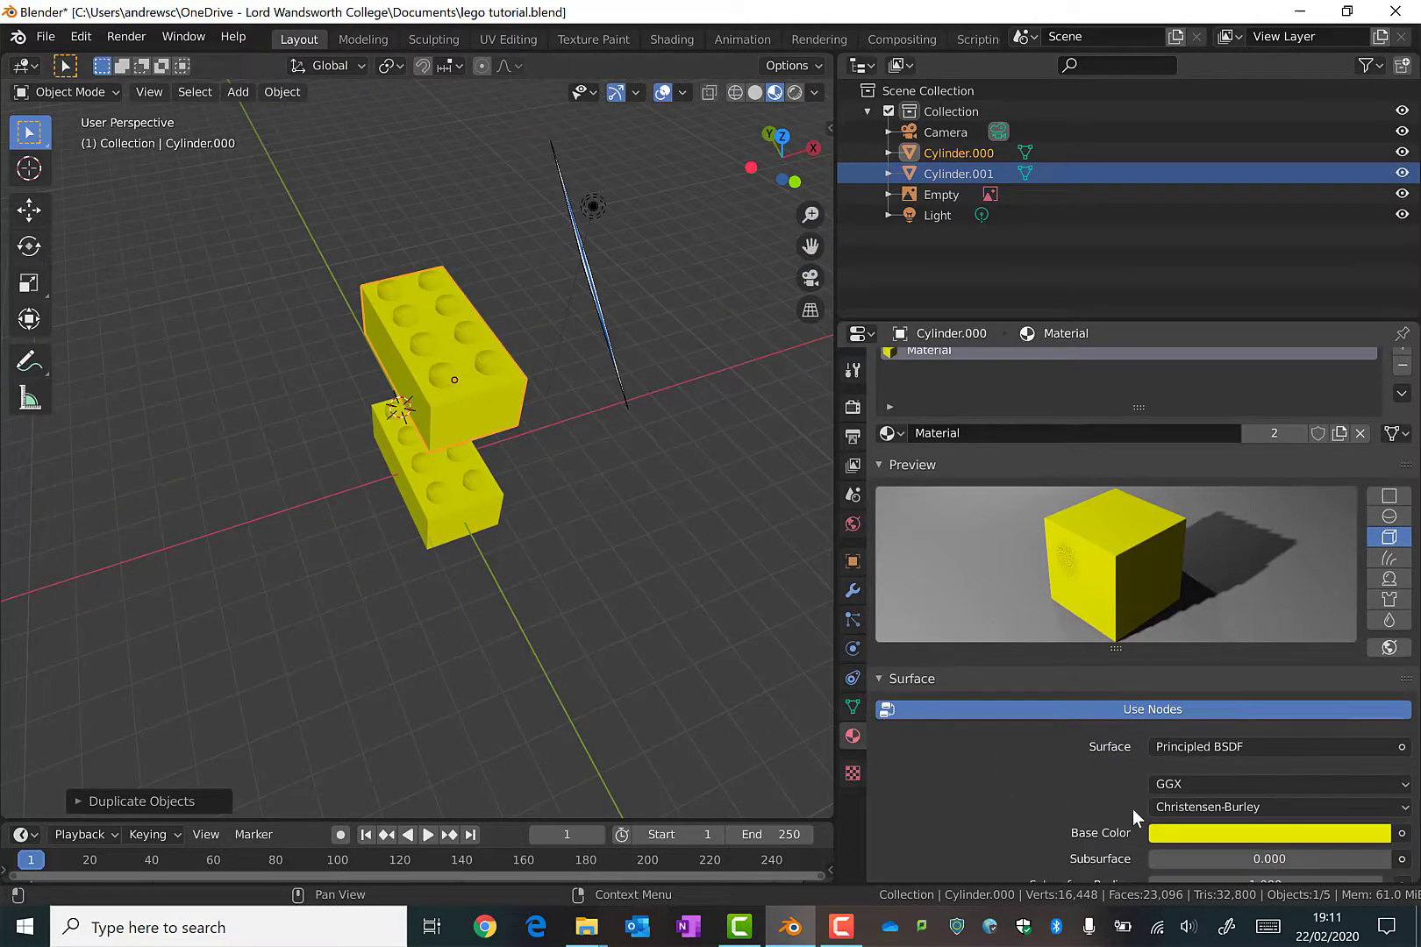
pyautogui.click(1200, 835)
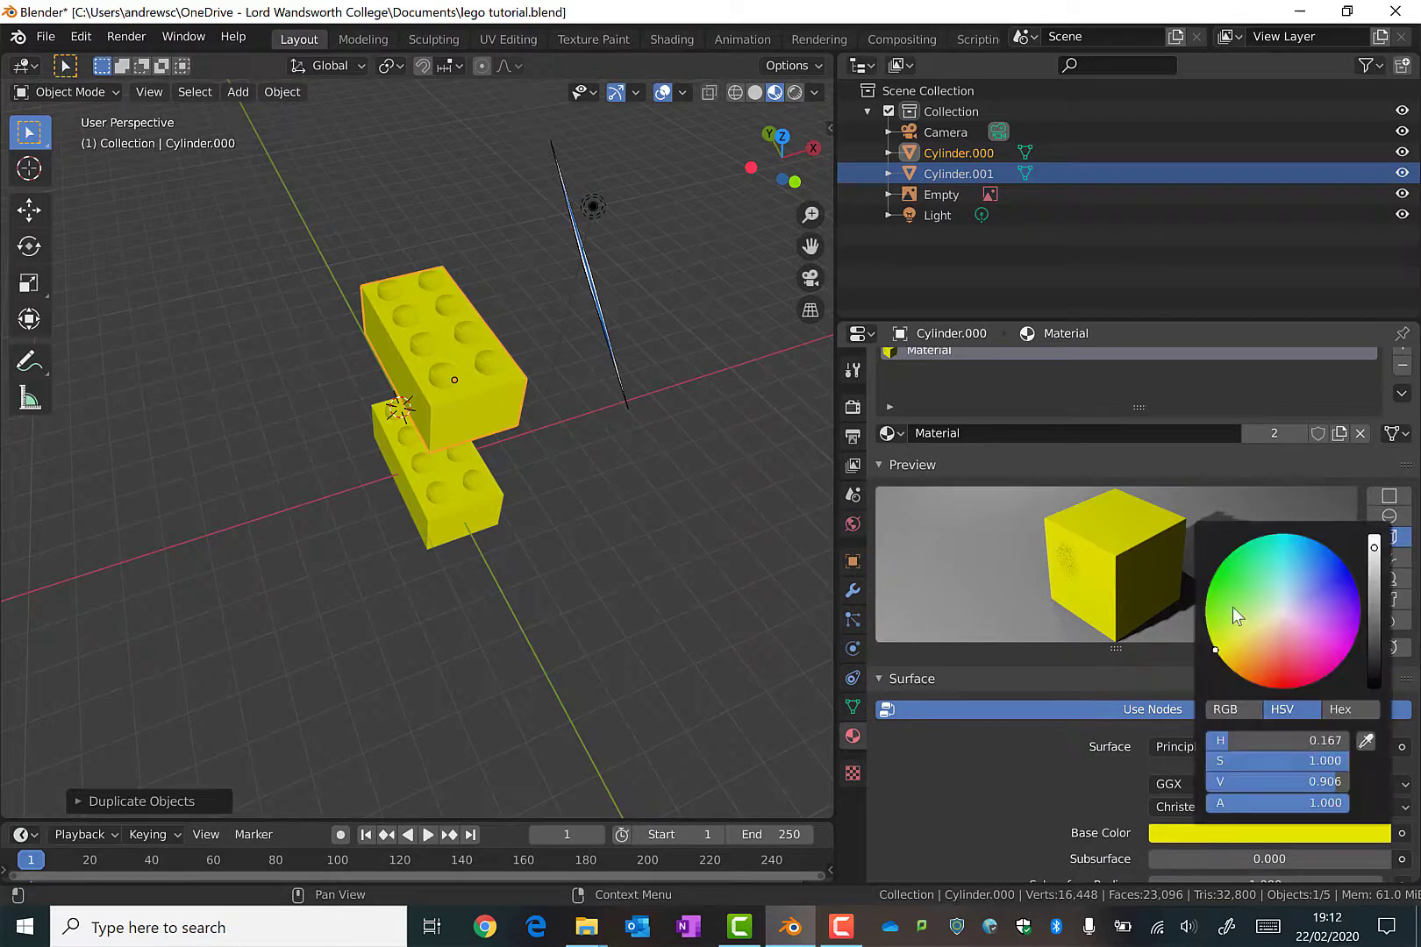
pyautogui.click(1224, 559)
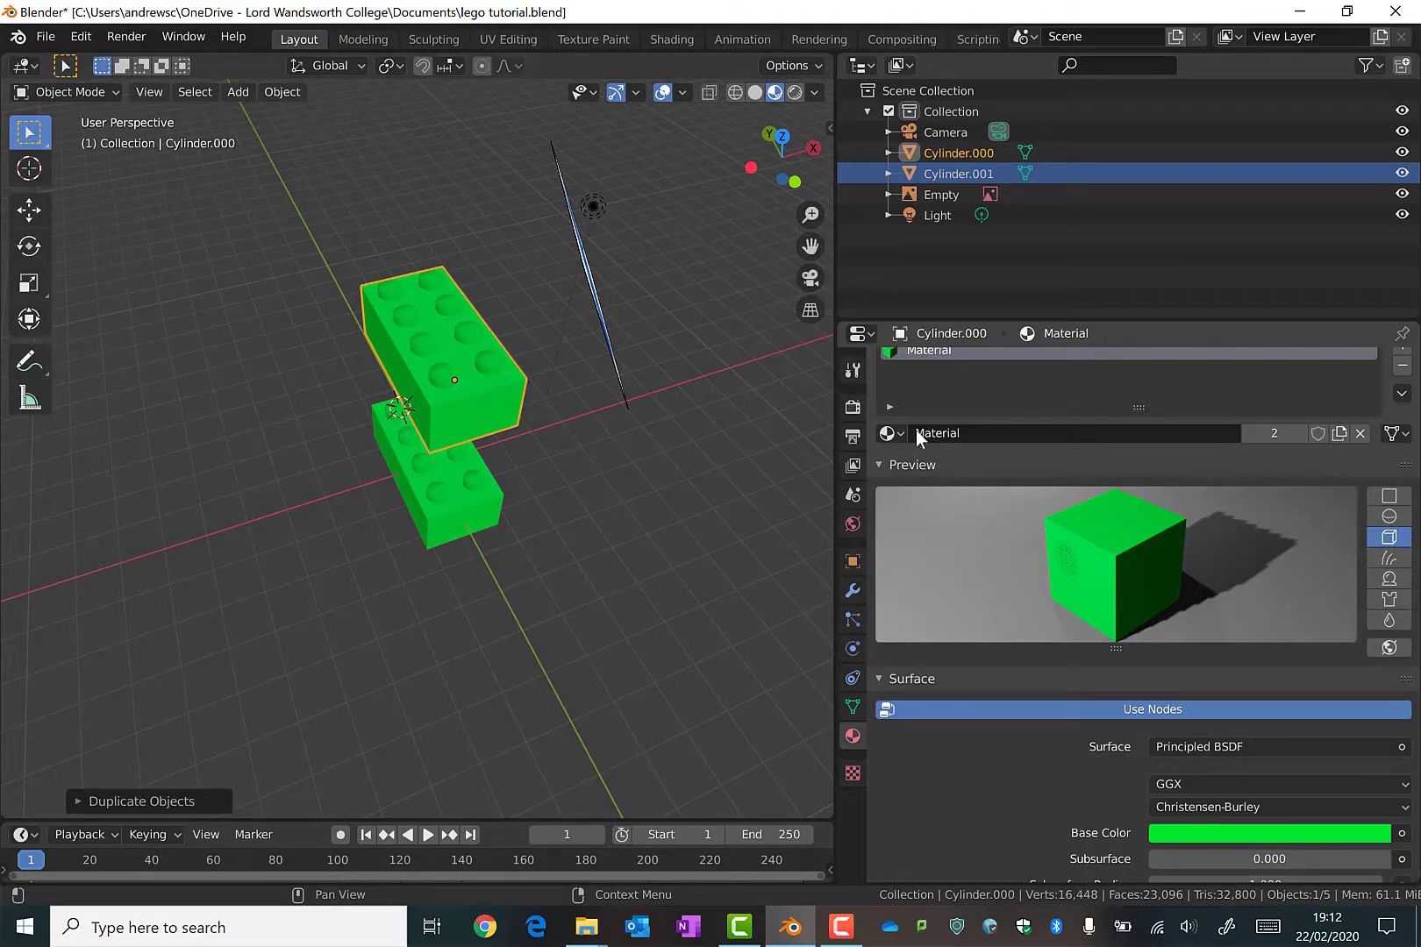
# Compare the material of both bricks and rename the lower brick's material to Green Brick
pyautogui.scroll(1, 943, 462)
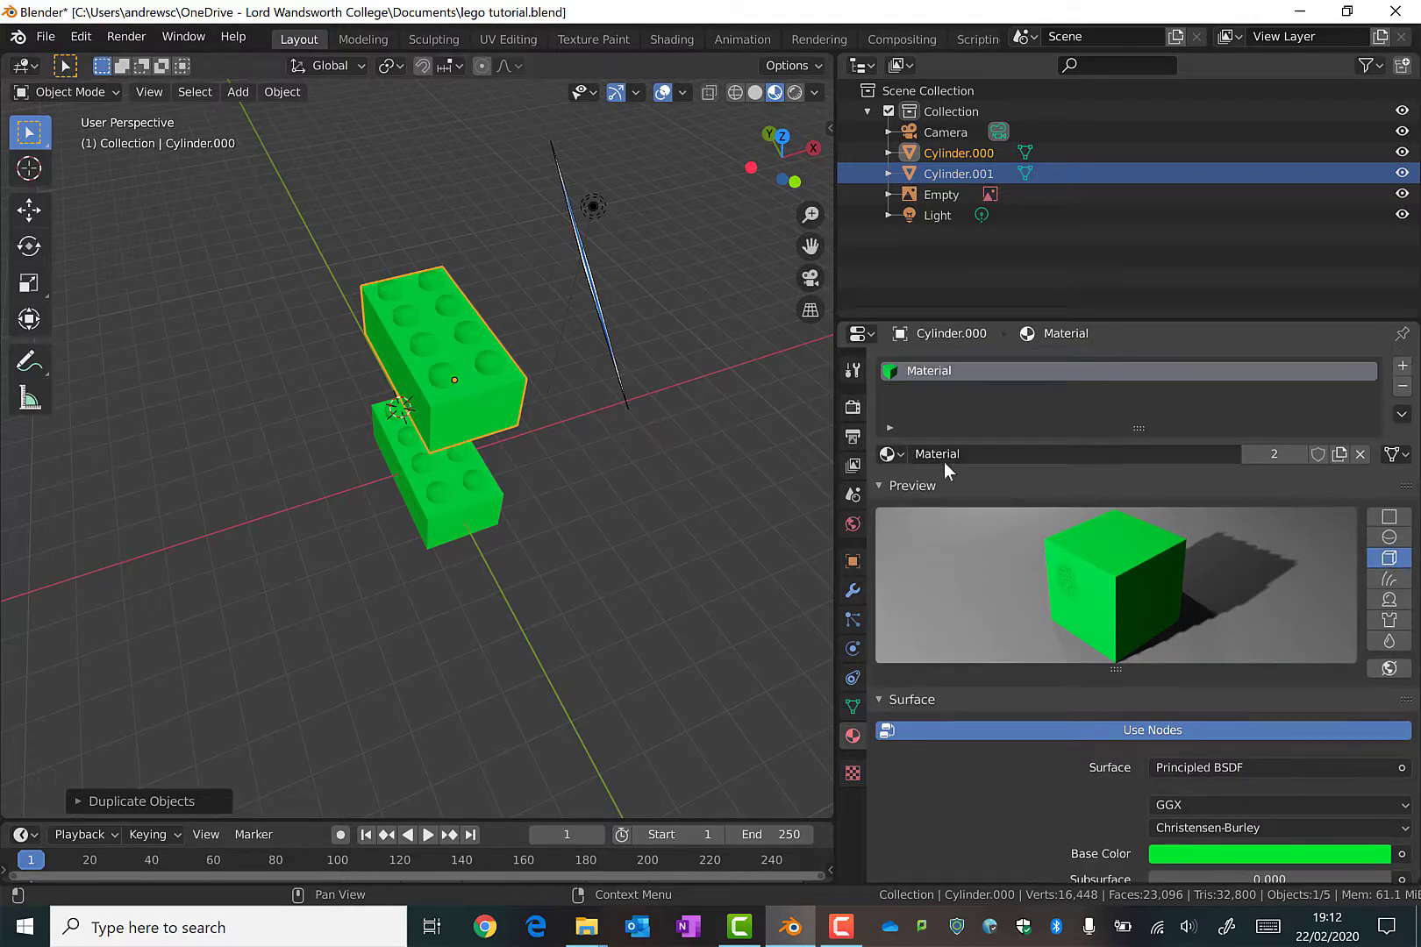
pyautogui.click(458, 495)
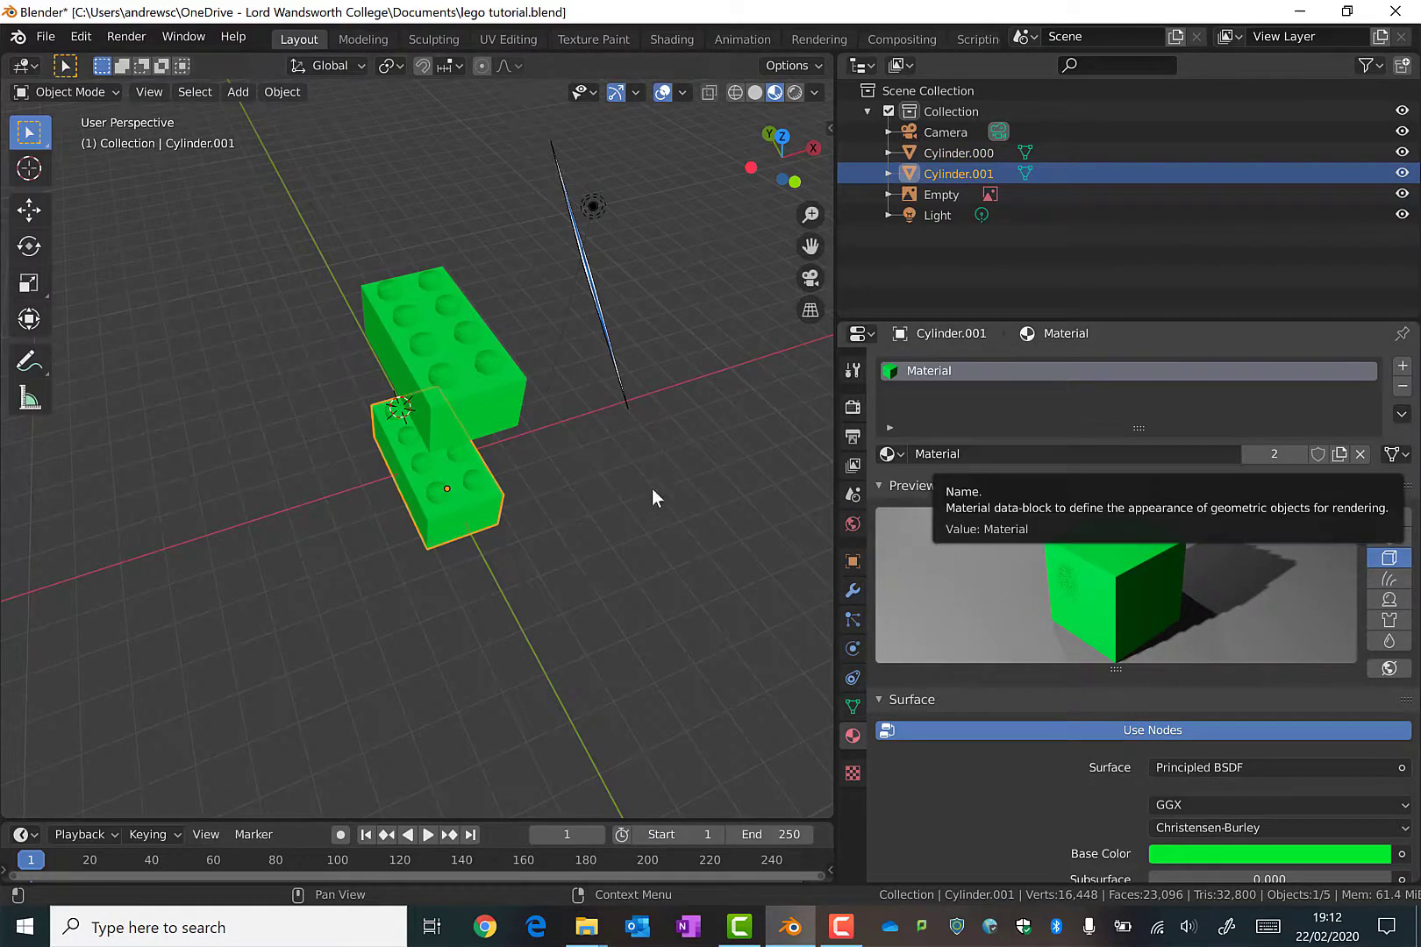
pyautogui.click(461, 358)
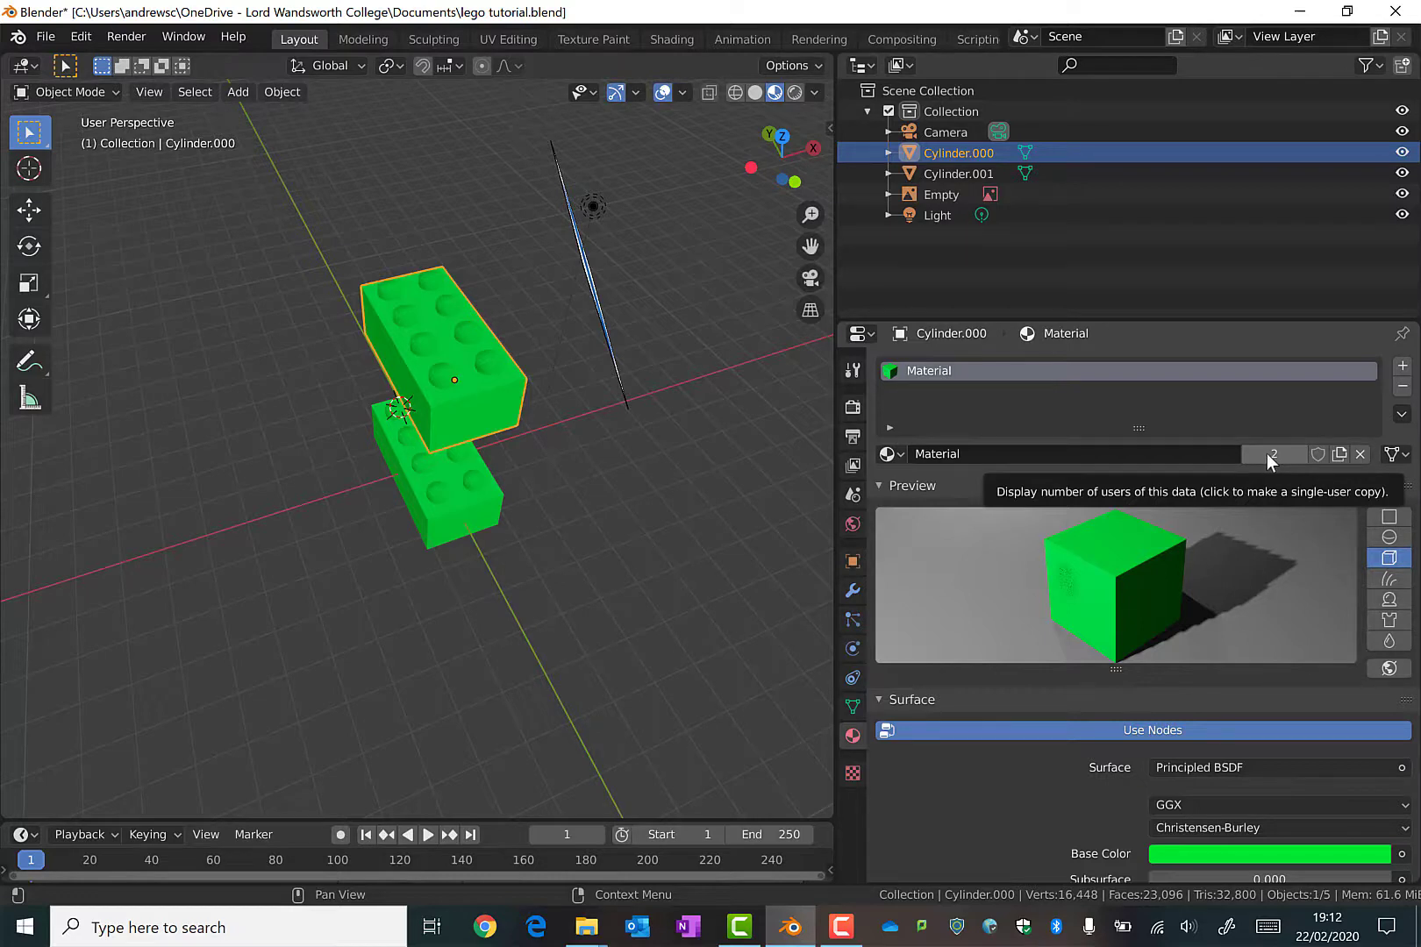
pyautogui.click(455, 484)
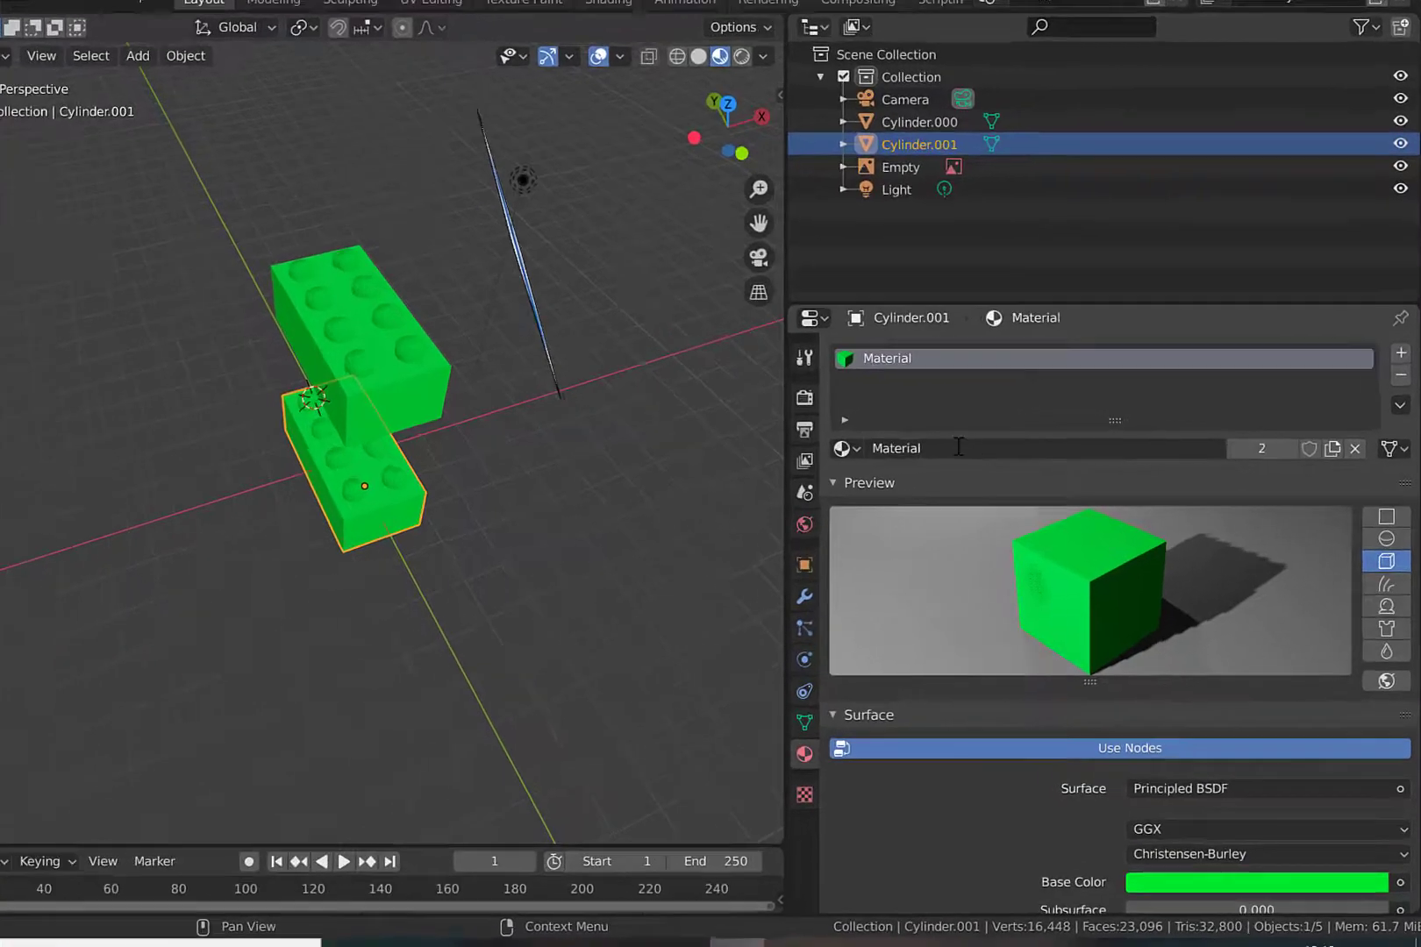
pyautogui.click(959, 447)
pyautogui.write('Green')
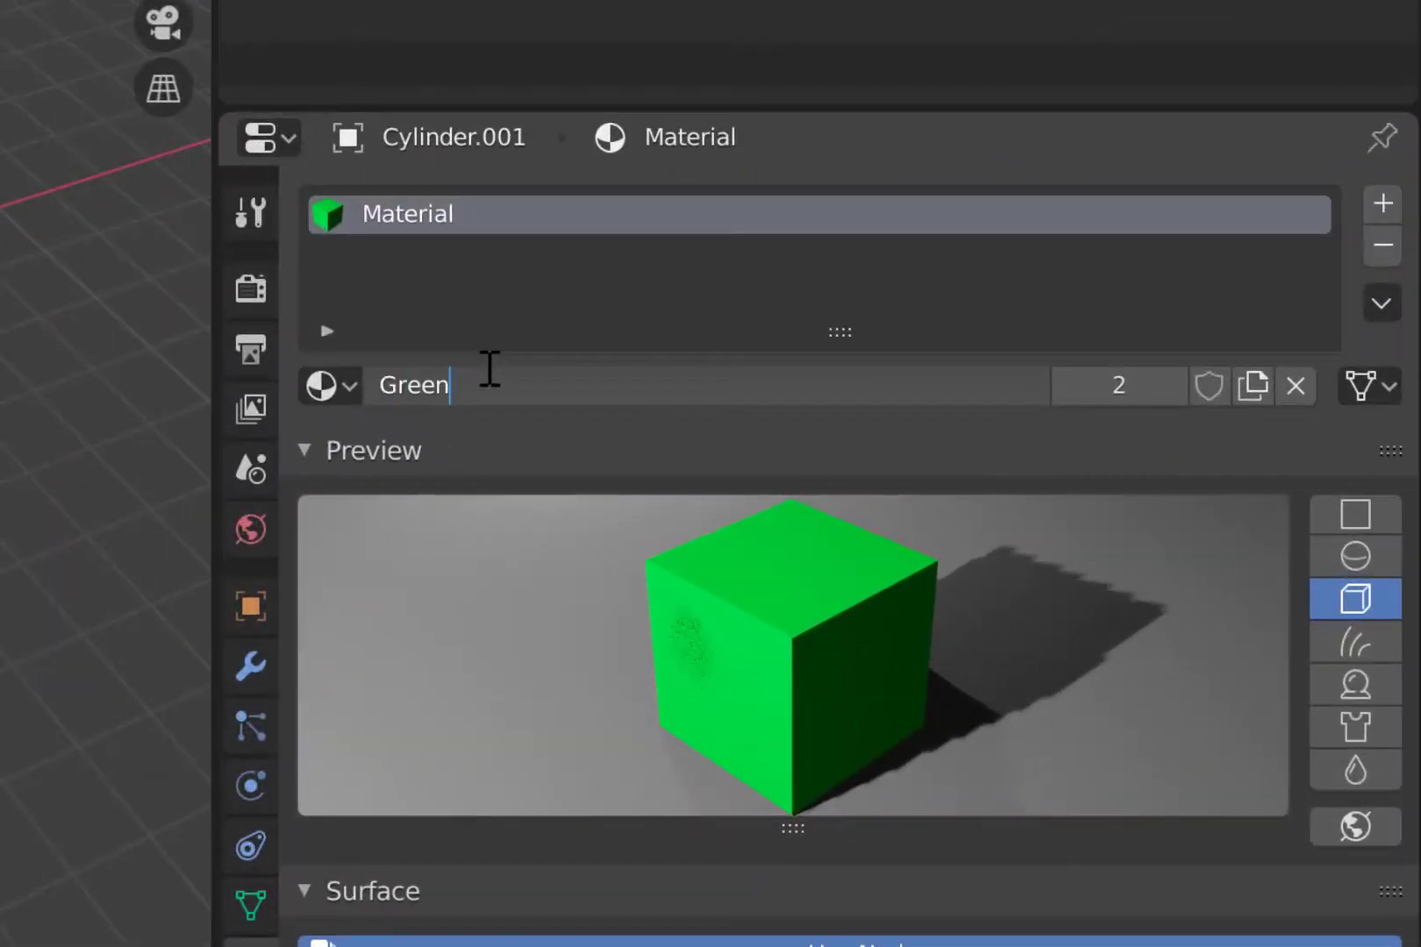
pyautogui.write(' Brick')
pyautogui.press('Return')
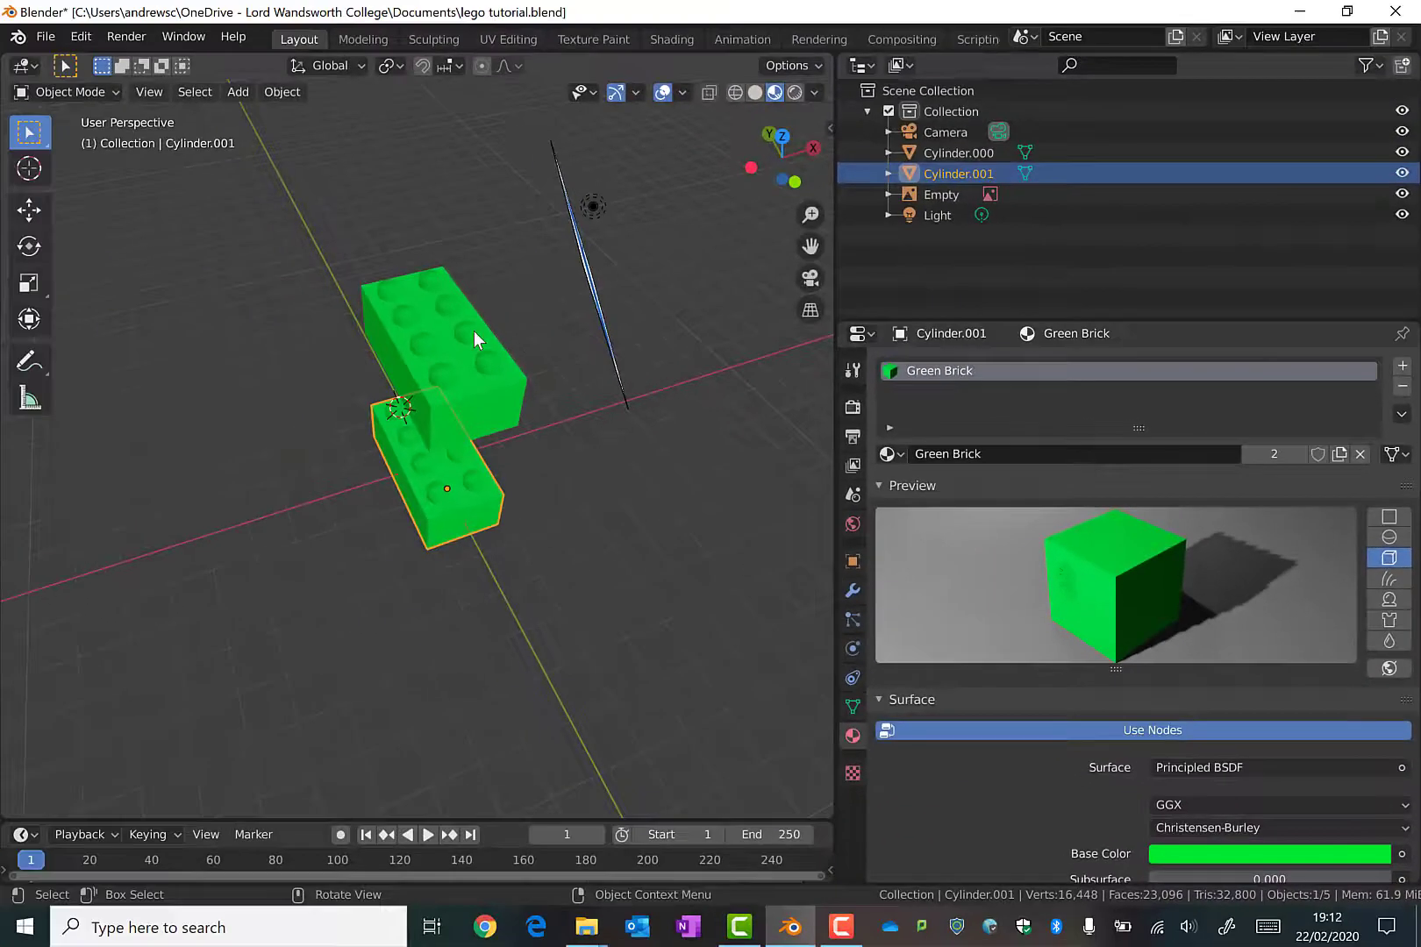
# Give the upper brick its own single-user copy of the material, named Yellow Brick, with a yellow base color of hue about 0.18
pyautogui.click(474, 331)
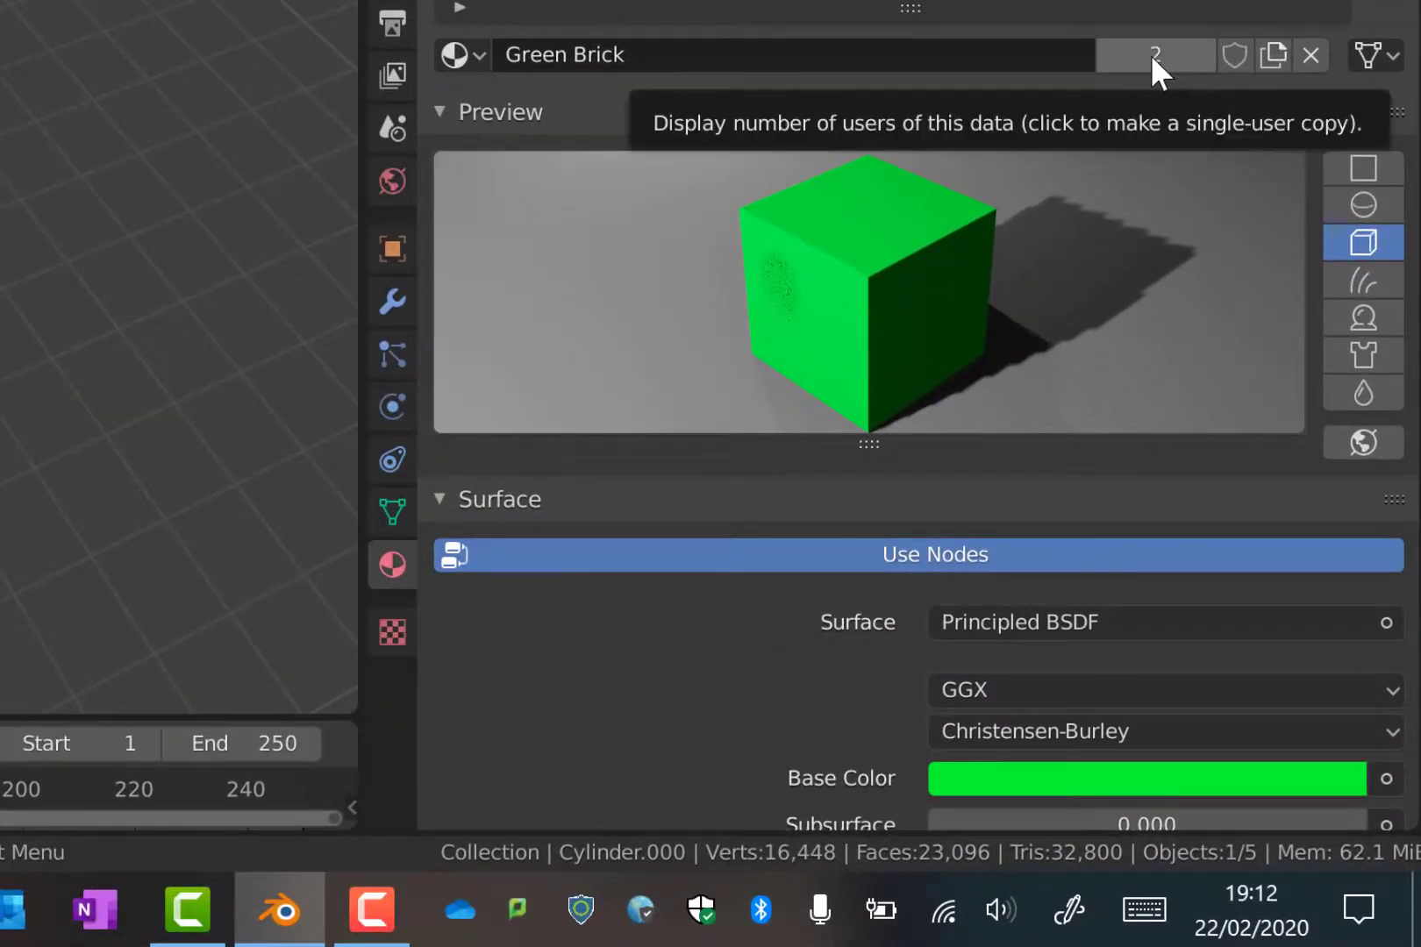
pyautogui.click(1149, 55)
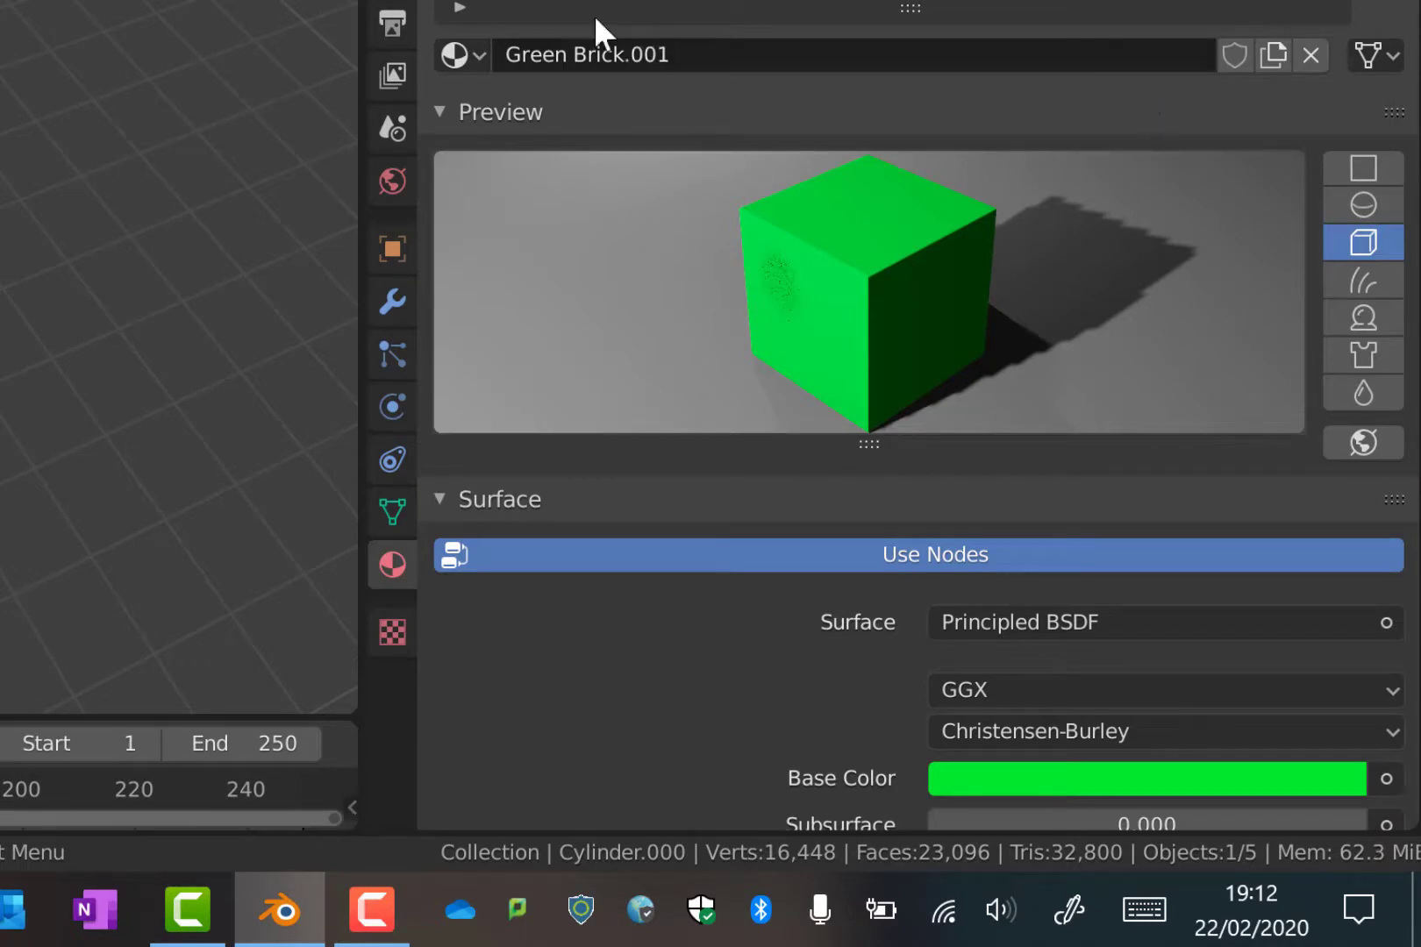
pyautogui.click(693, 55)
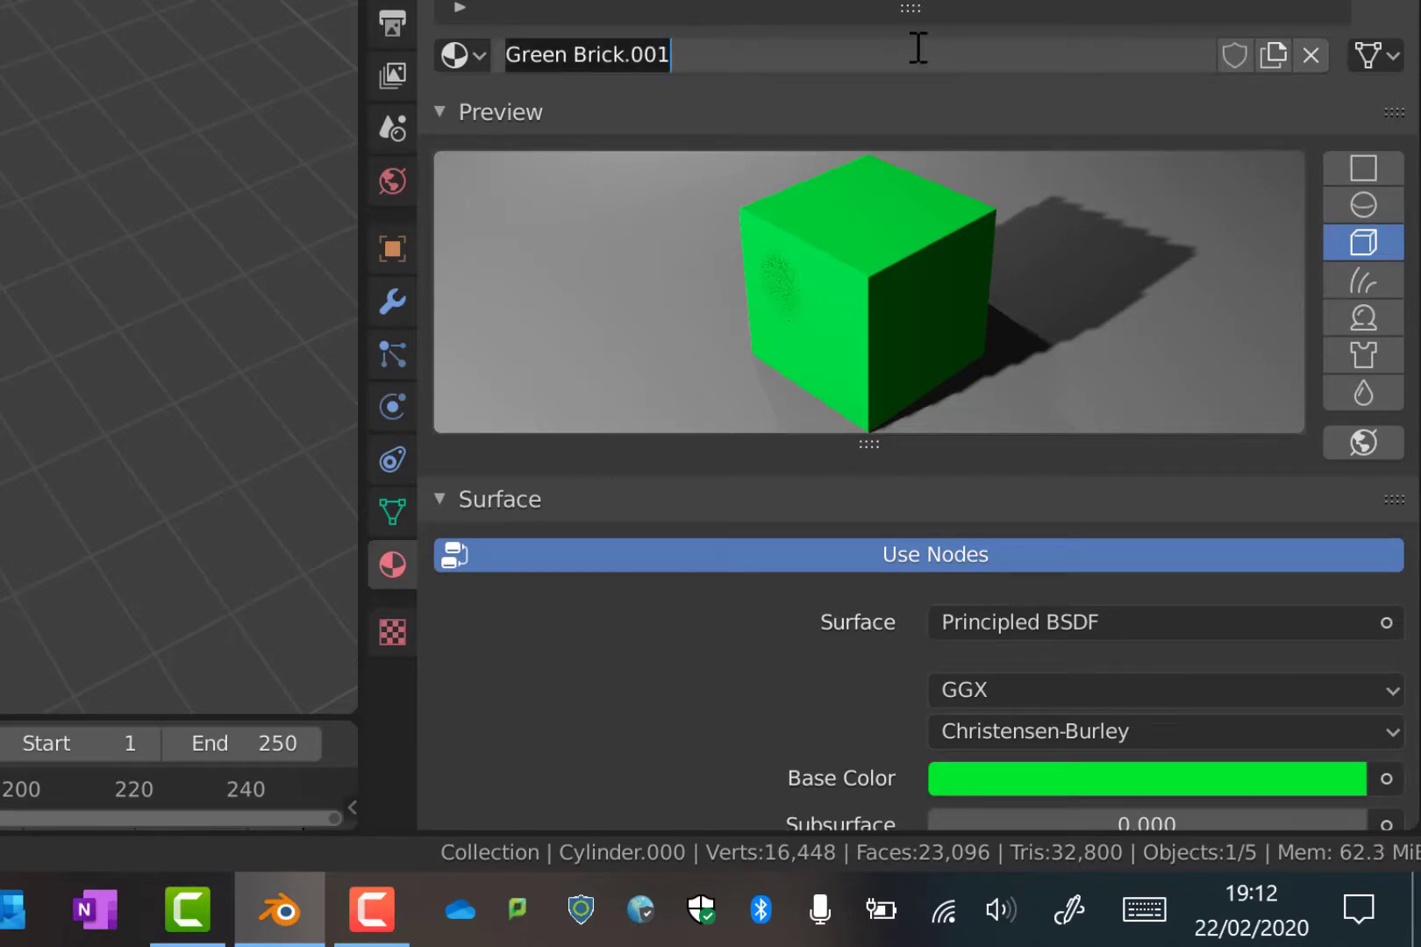
pyautogui.write('Yellow Brick')
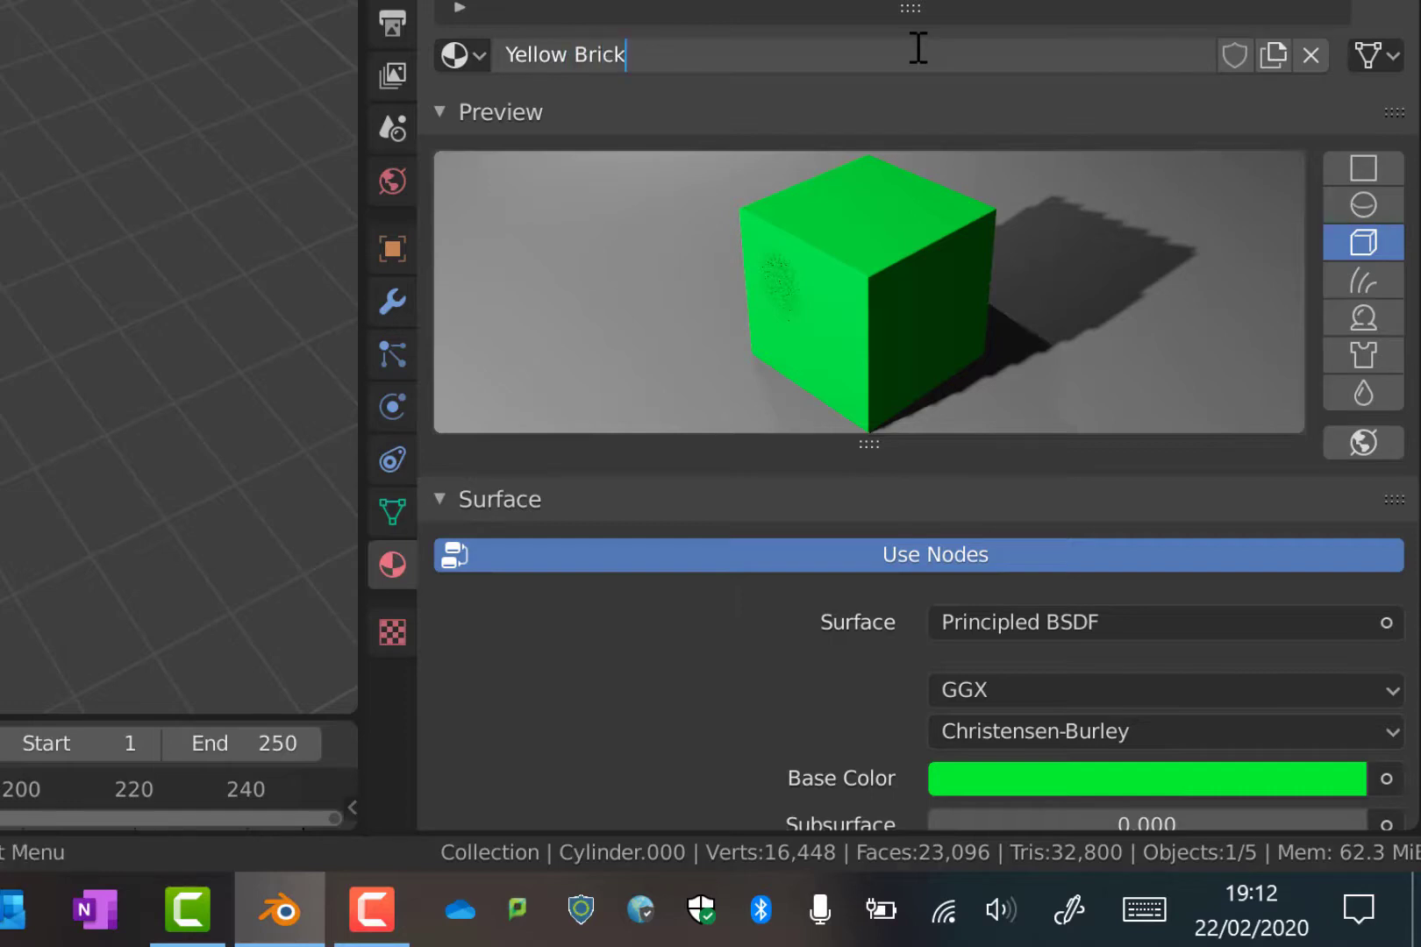
pyautogui.press('Return')
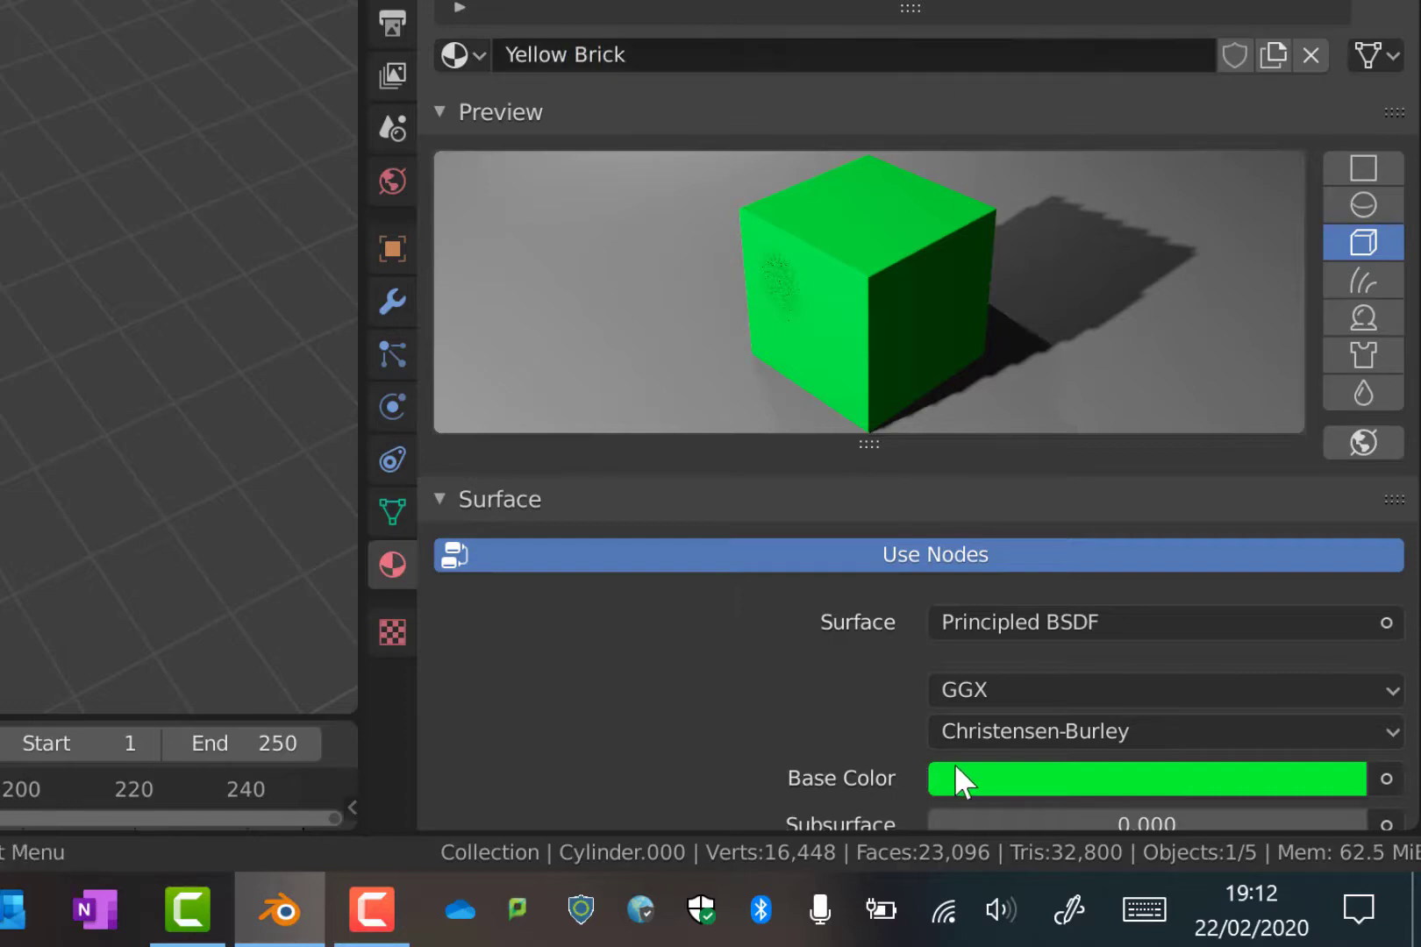
pyautogui.click(979, 779)
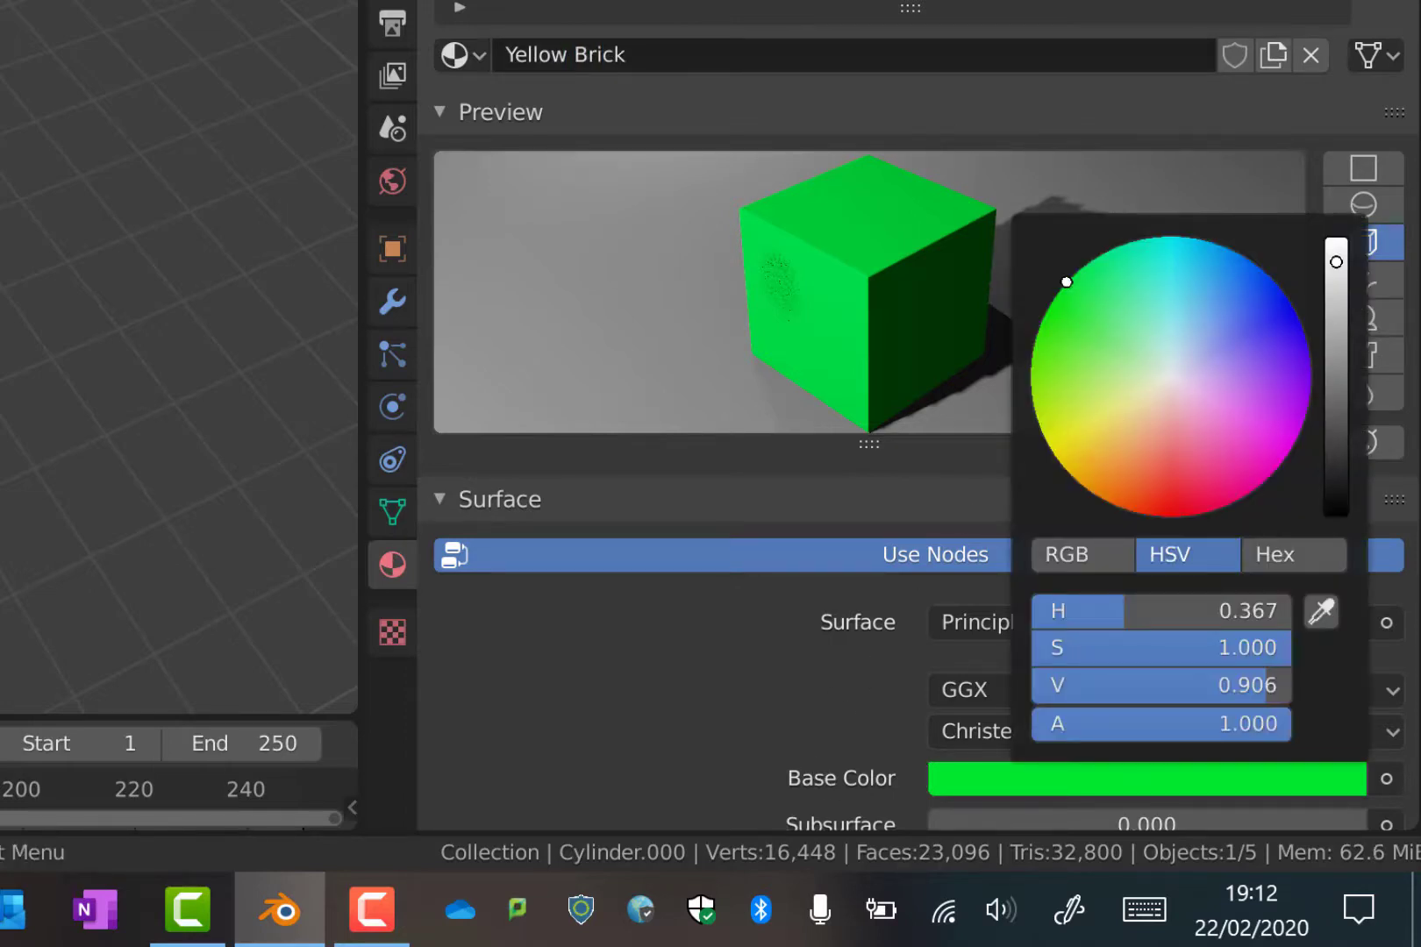
pyautogui.moveTo(1066, 281); pyautogui.dragTo(1050, 448)
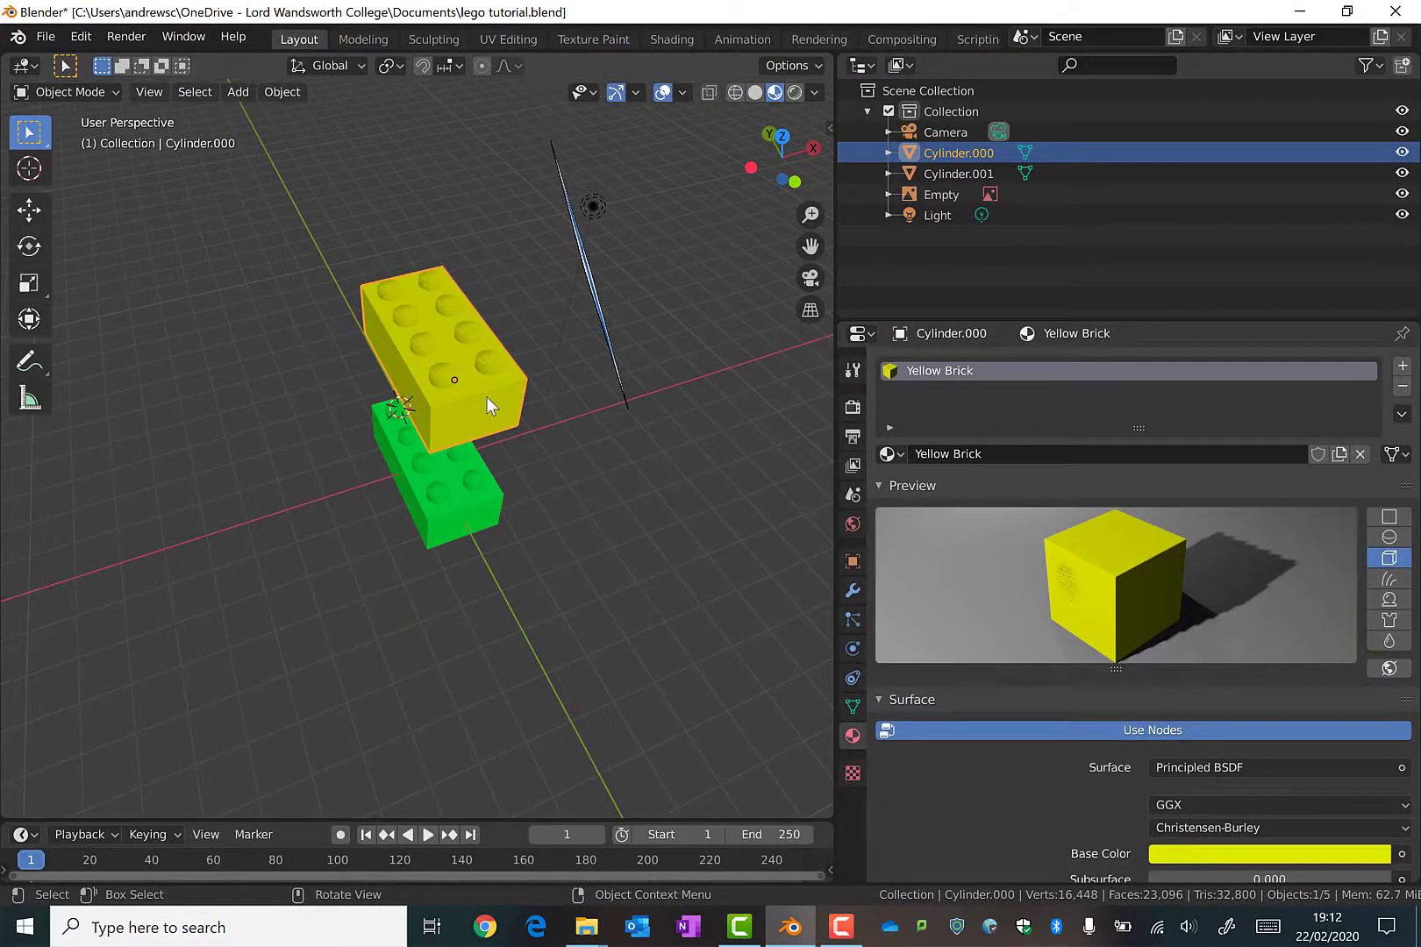
# Duplicate the yellow brick and place the copy above it along the Z axis
pyautogui.hotkey('shift', 'd')
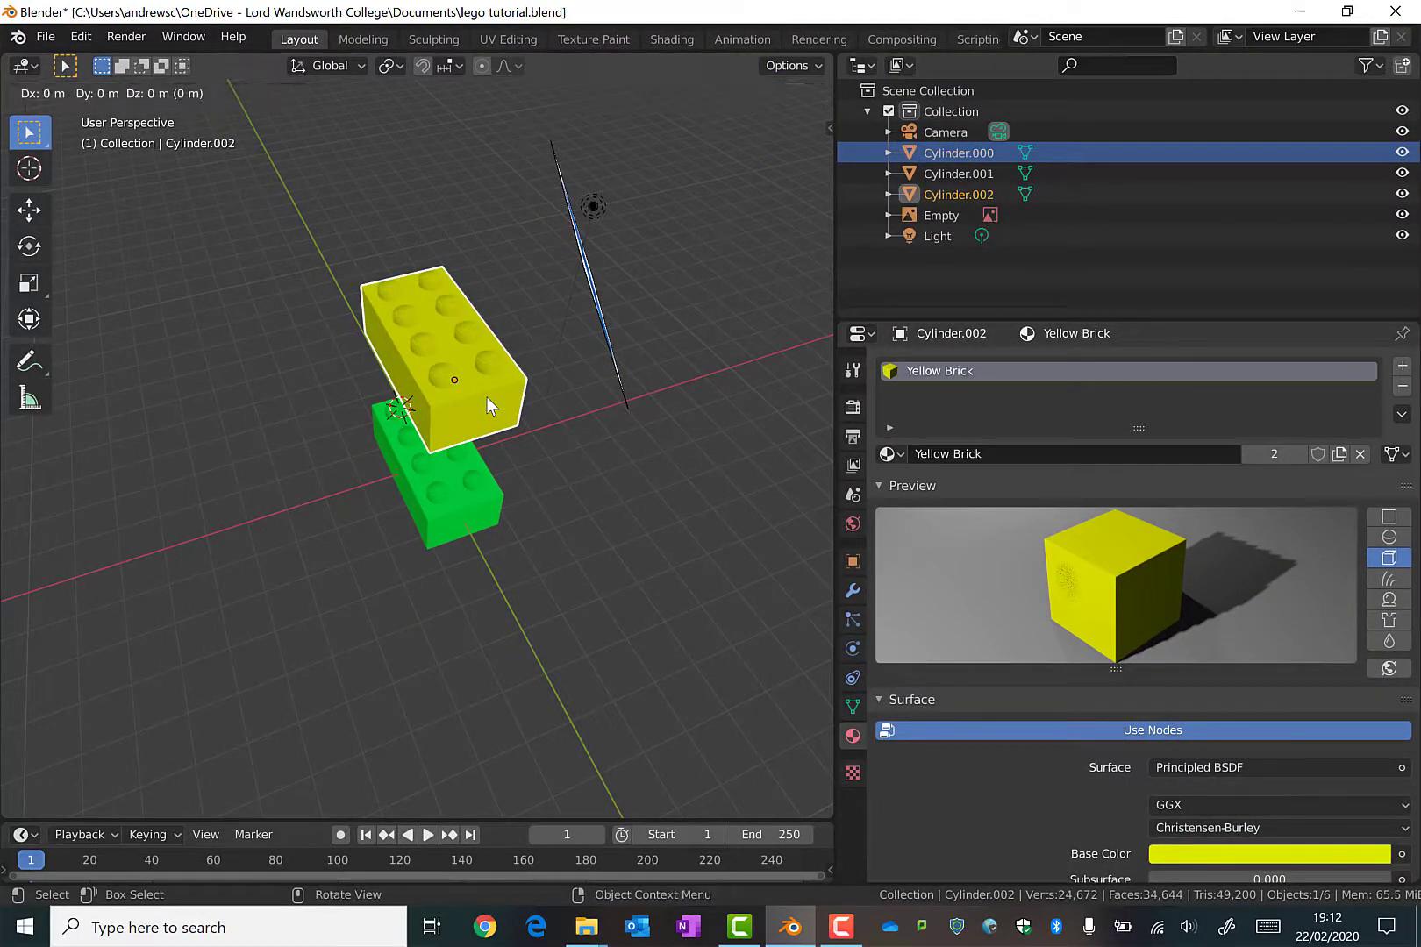
pyautogui.press('z')
pyautogui.click(984, 719)
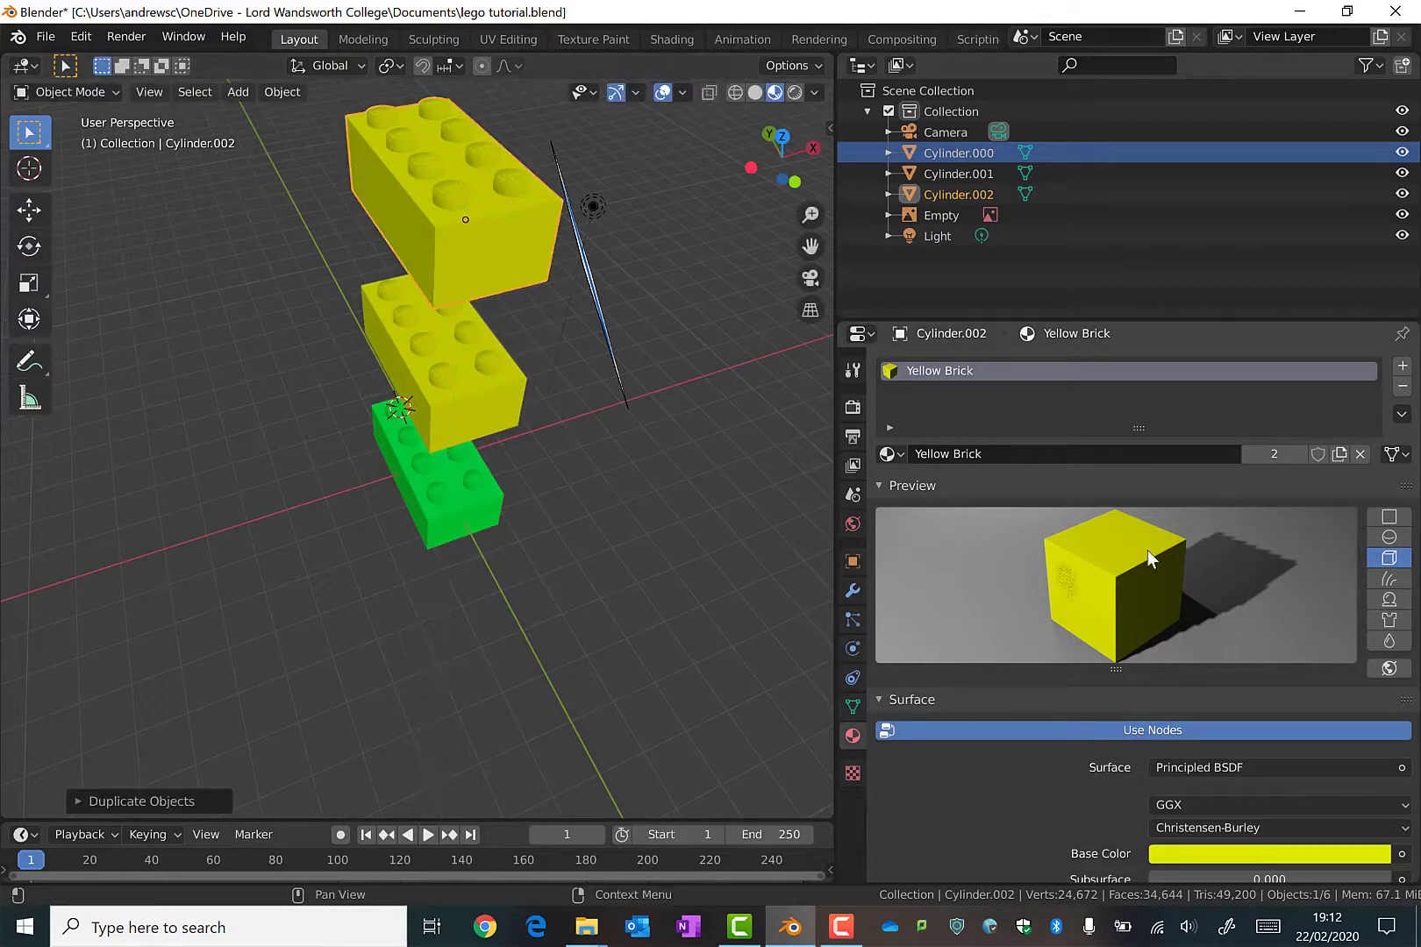
# Make the top brick's material a single-user copy named Red Brick and set its base color to fully saturated red
pyautogui.click(1277, 453)
pyautogui.click(1120, 459)
pyautogui.write('Red Bri')
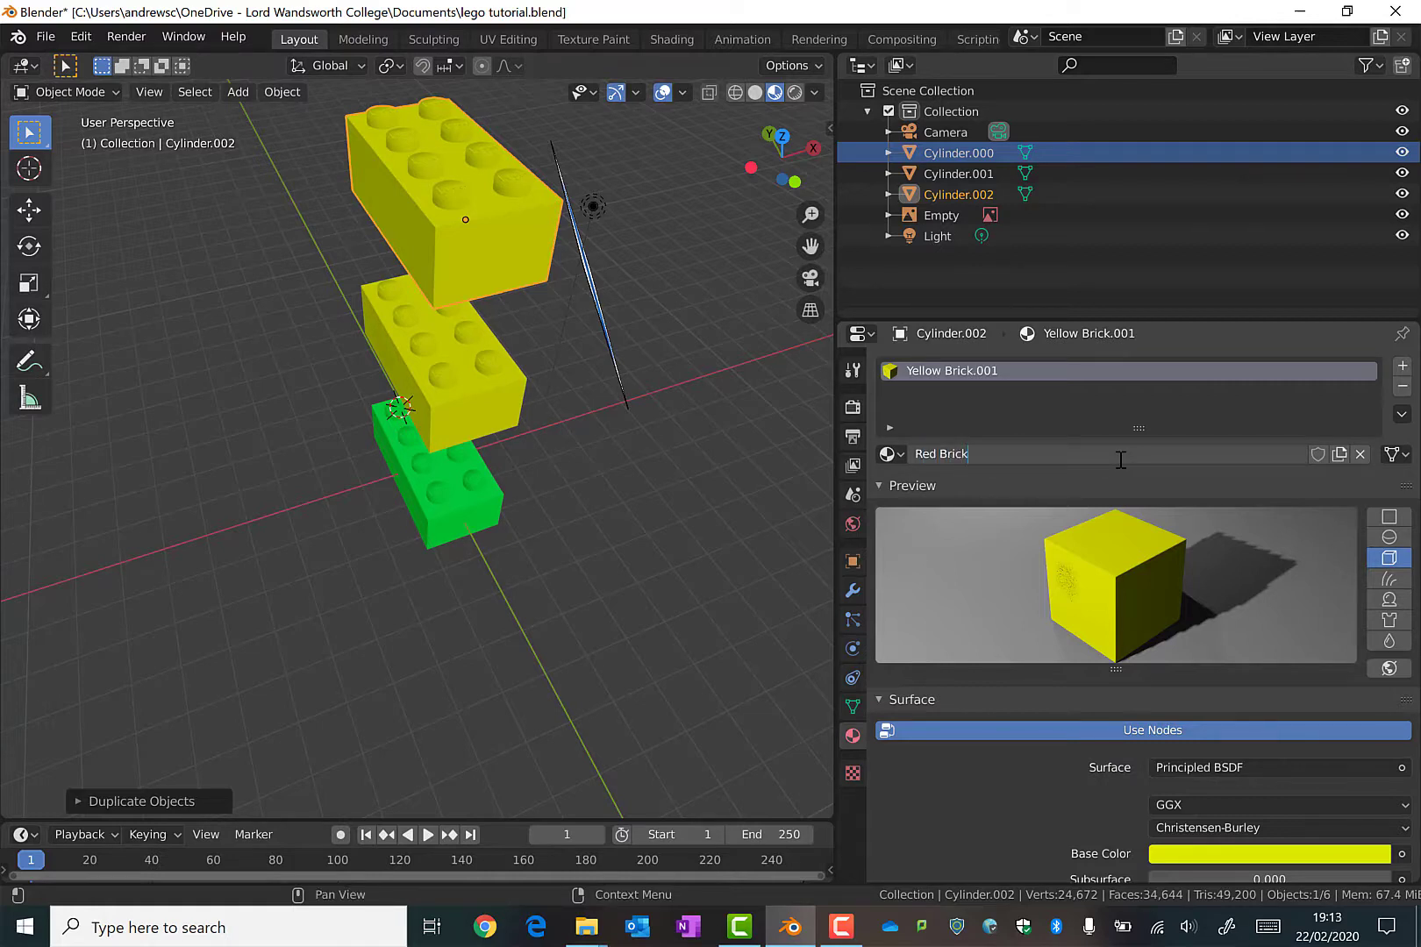
pyautogui.write('ck')
pyautogui.press('Return')
pyautogui.click(1215, 850)
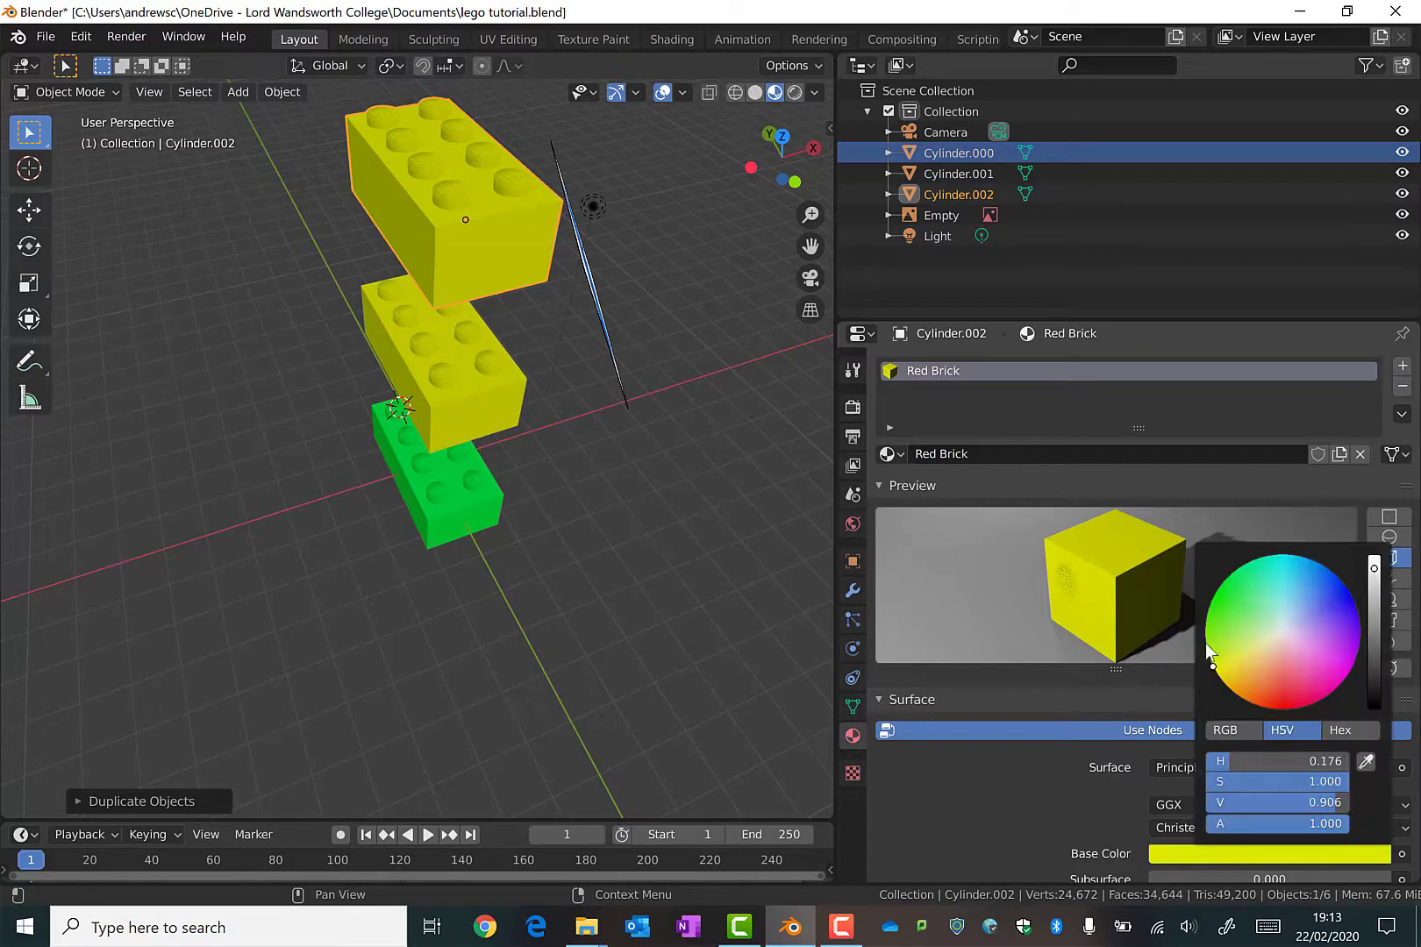
pyautogui.click(1296, 679)
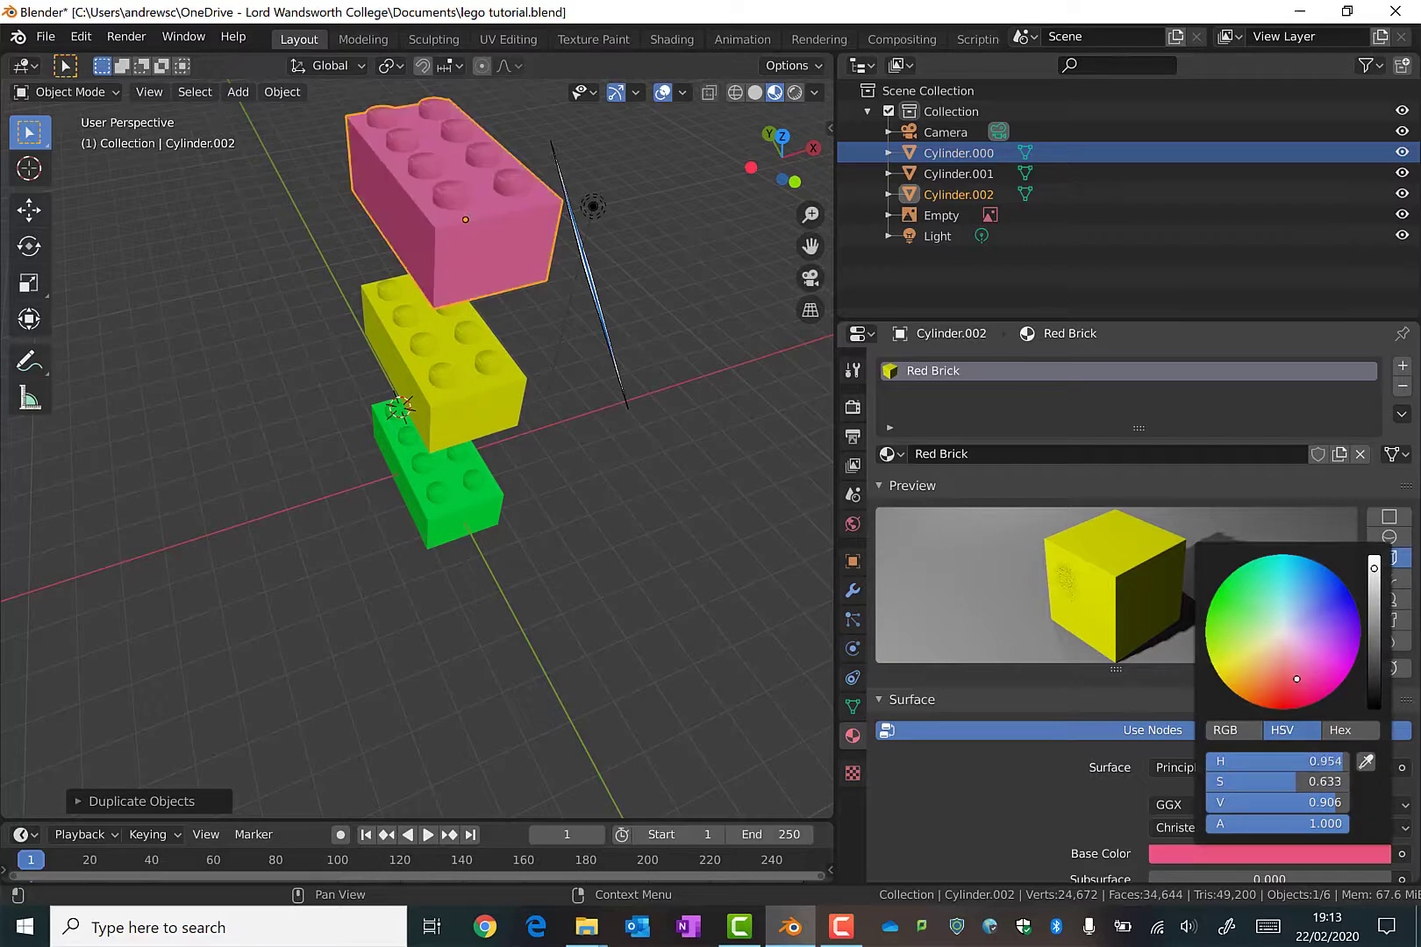
pyautogui.moveTo(1297, 679); pyautogui.dragTo(1224, 692)
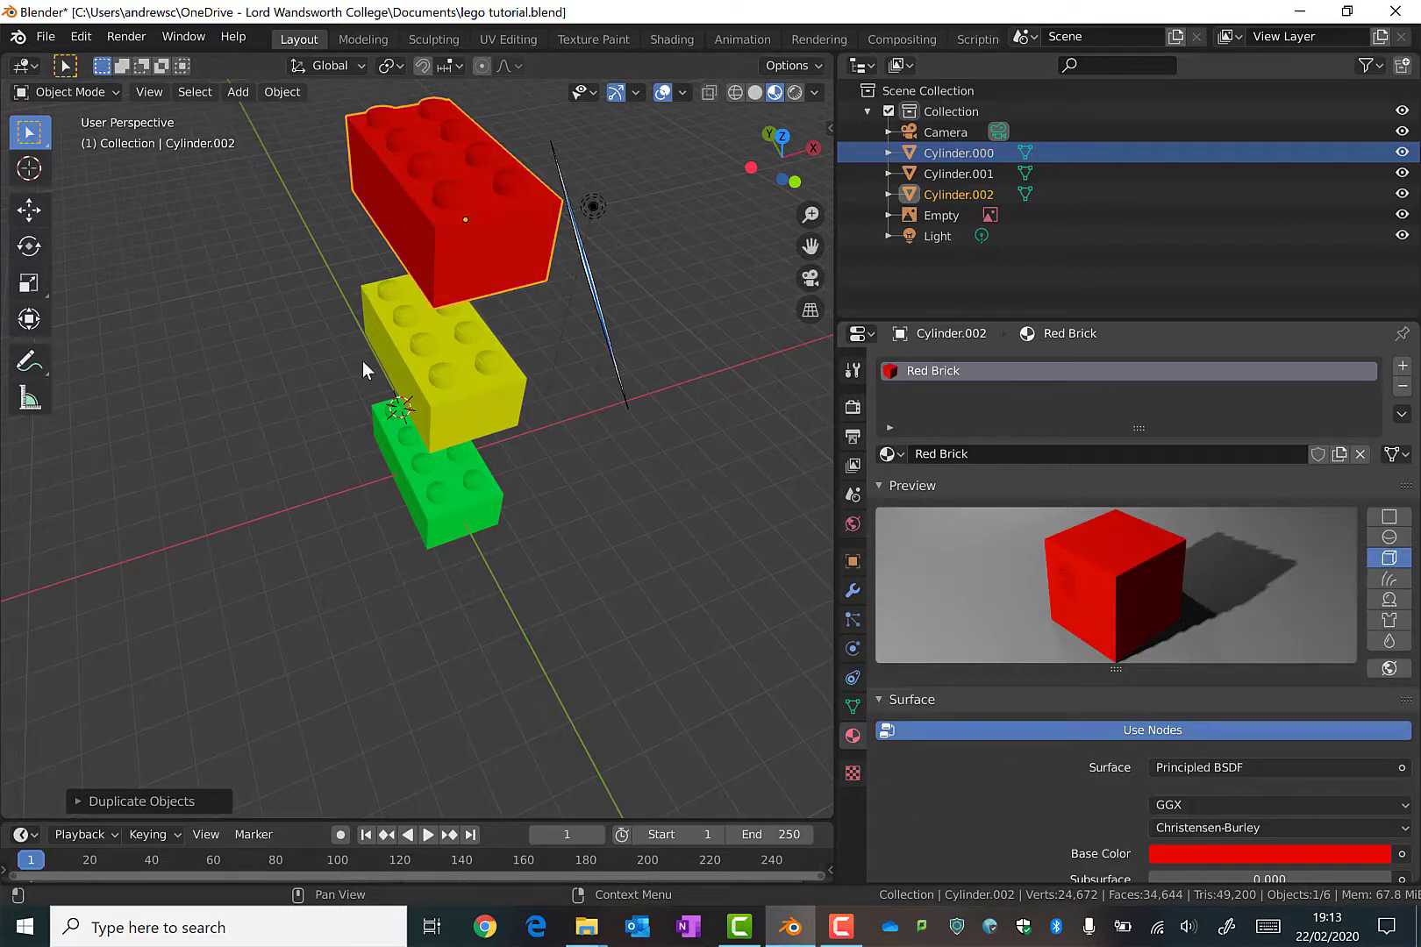
# Duplicate the red brick and place the copy above it along the Z axis
pyautogui.scroll(-5, 540, 403)
pyautogui.moveTo(542, 405); pyautogui.dragTo(487, 448, button='middle')
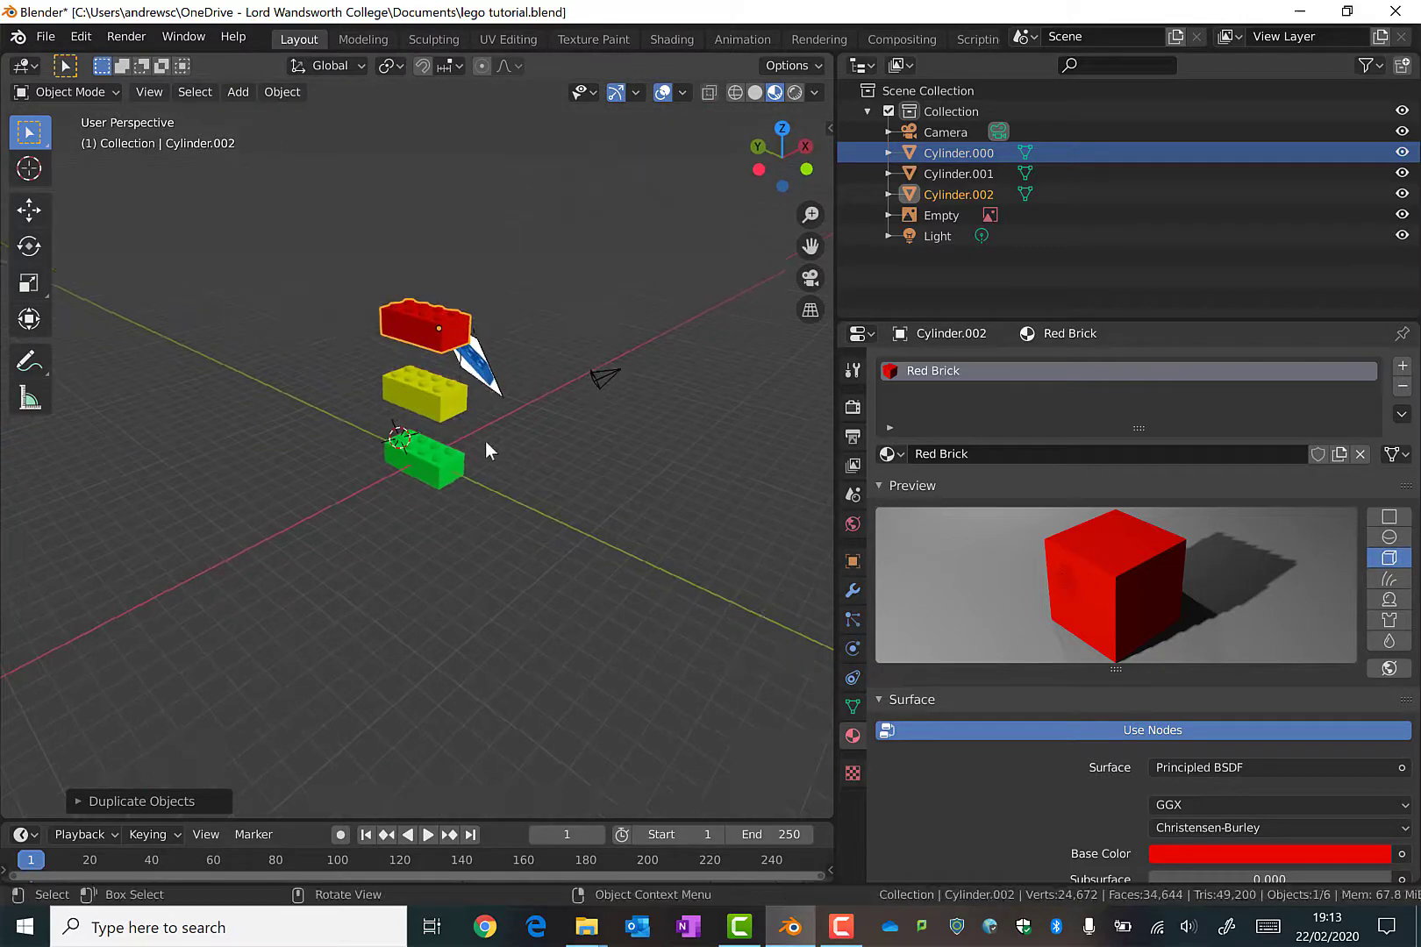
pyautogui.hotkey('shift', 'd')
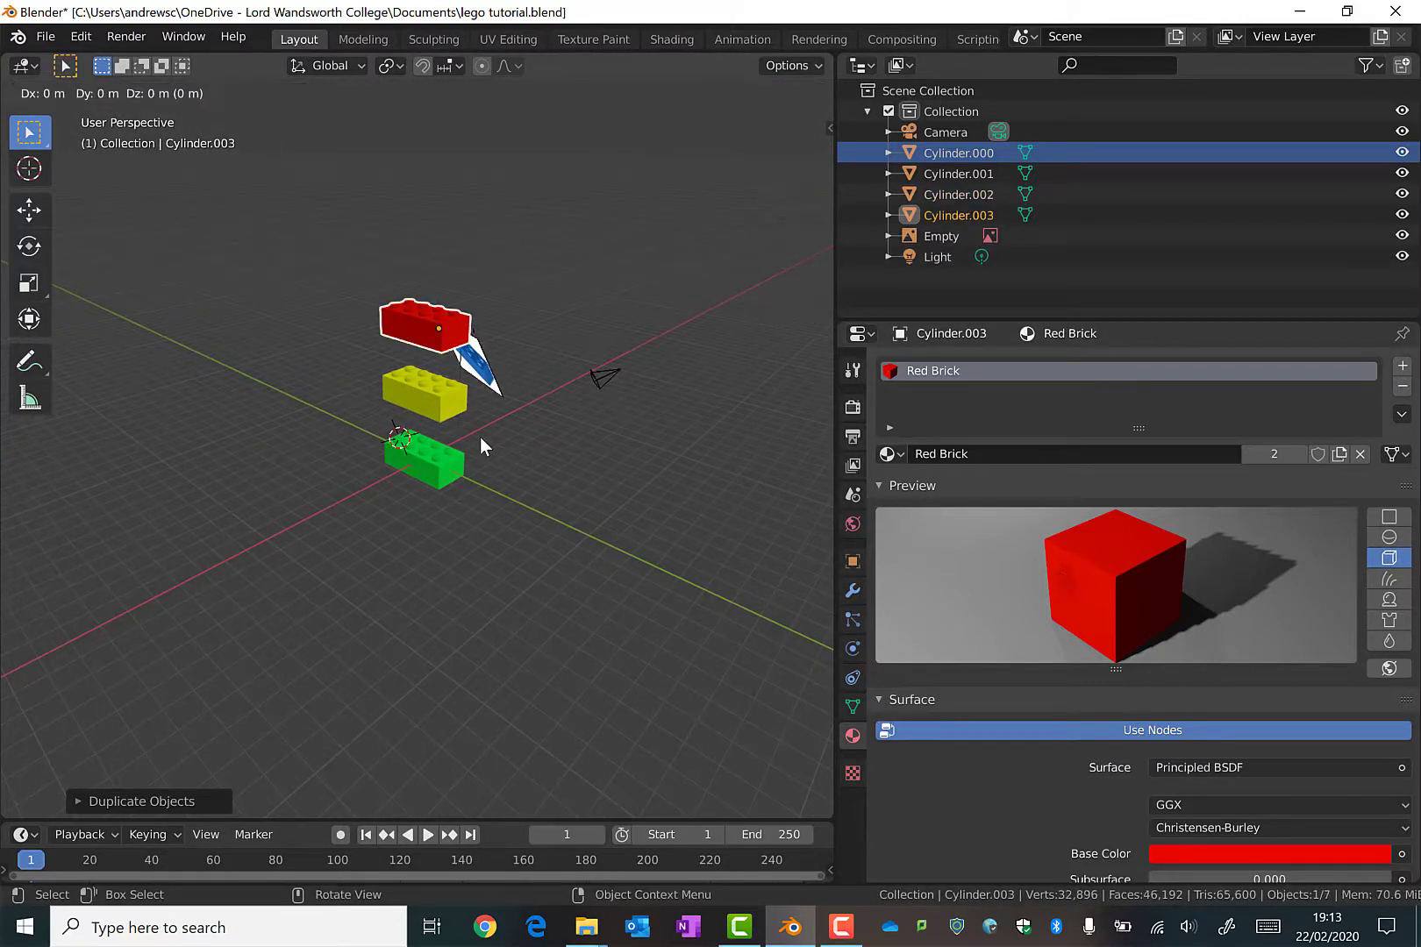
pyautogui.press('z')
pyautogui.click(482, 321)
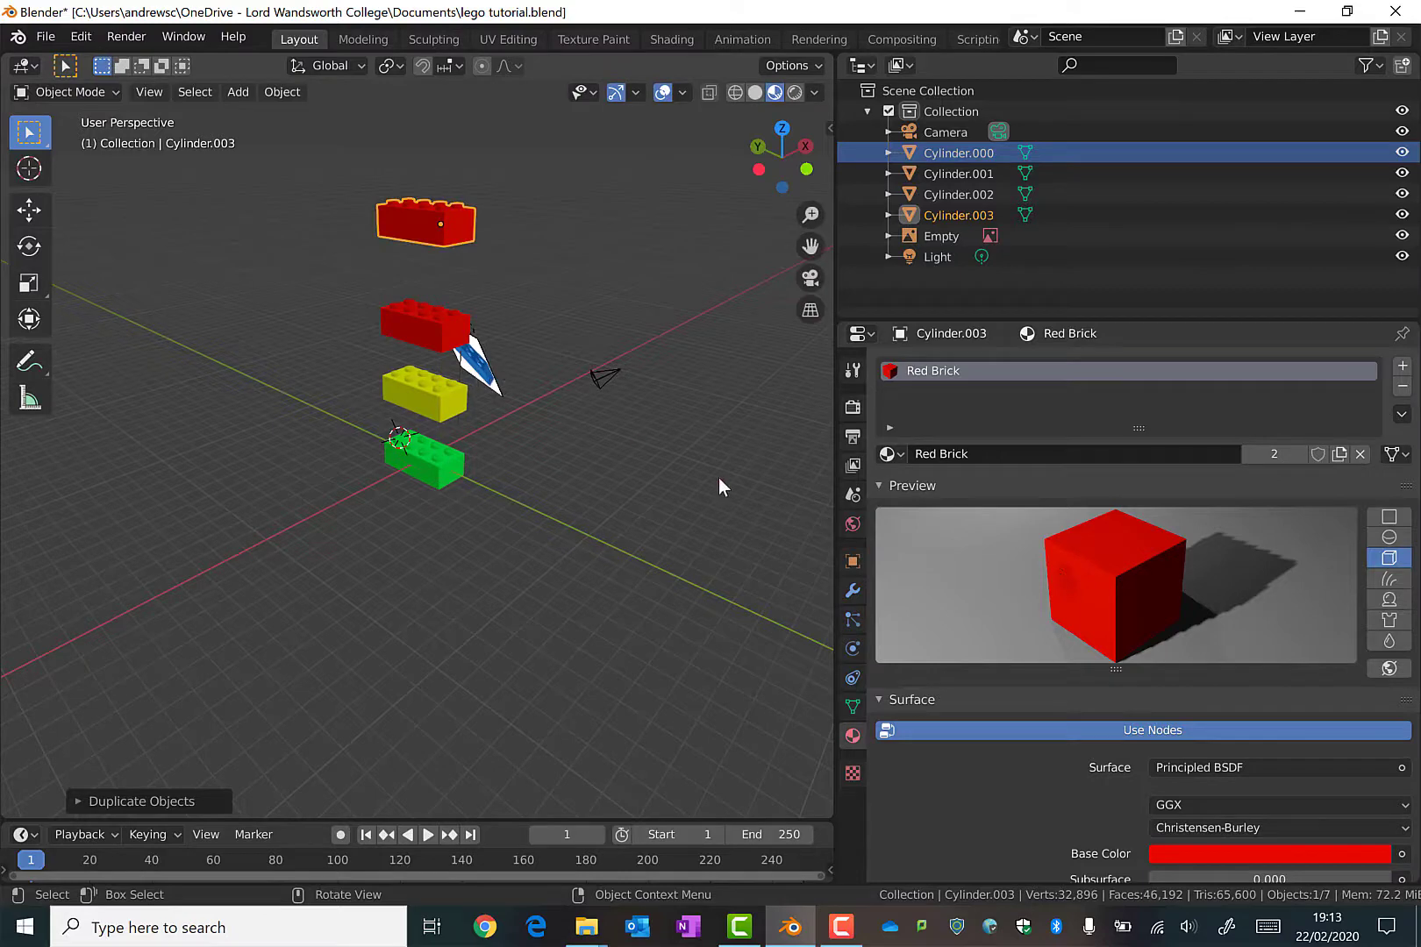
# Set the topmost brick's base color by sampling the blue of the reference image with the eyedropper
pyautogui.click(1221, 852)
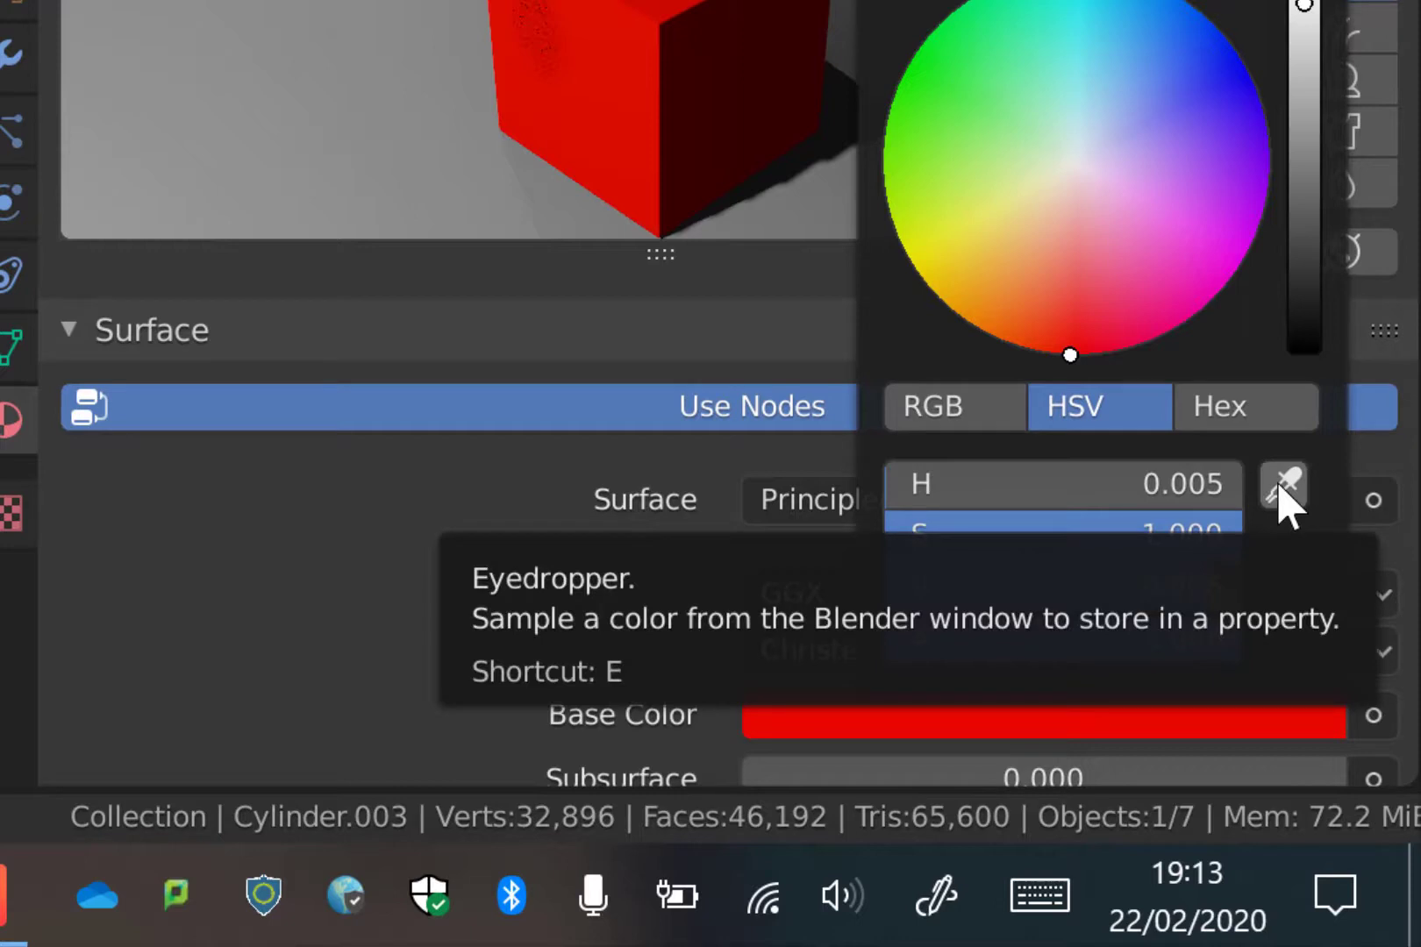
pyautogui.click(1282, 487)
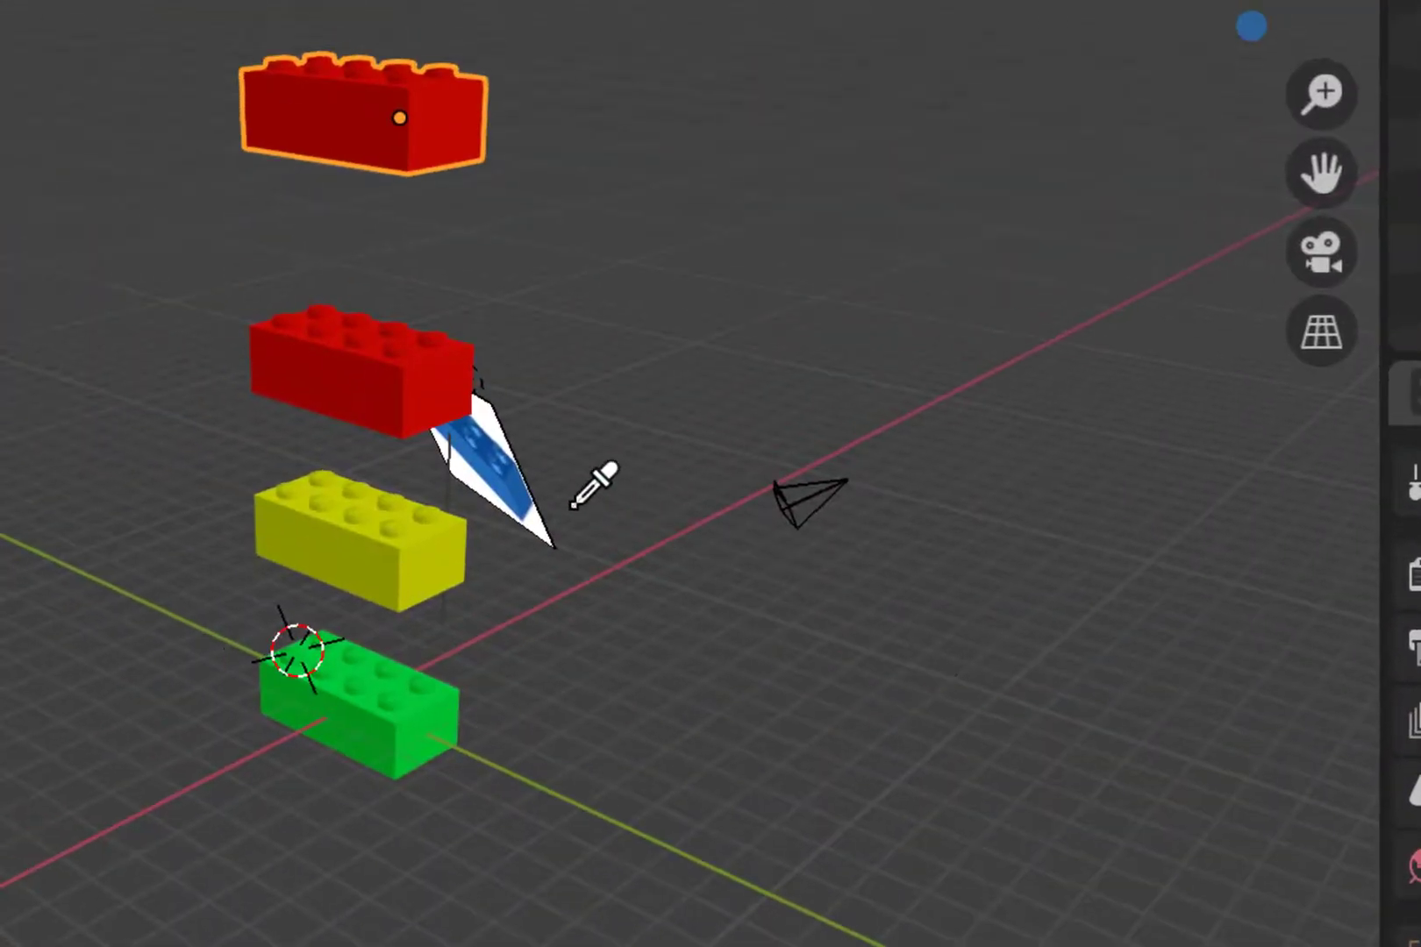
pyautogui.click(482, 464)
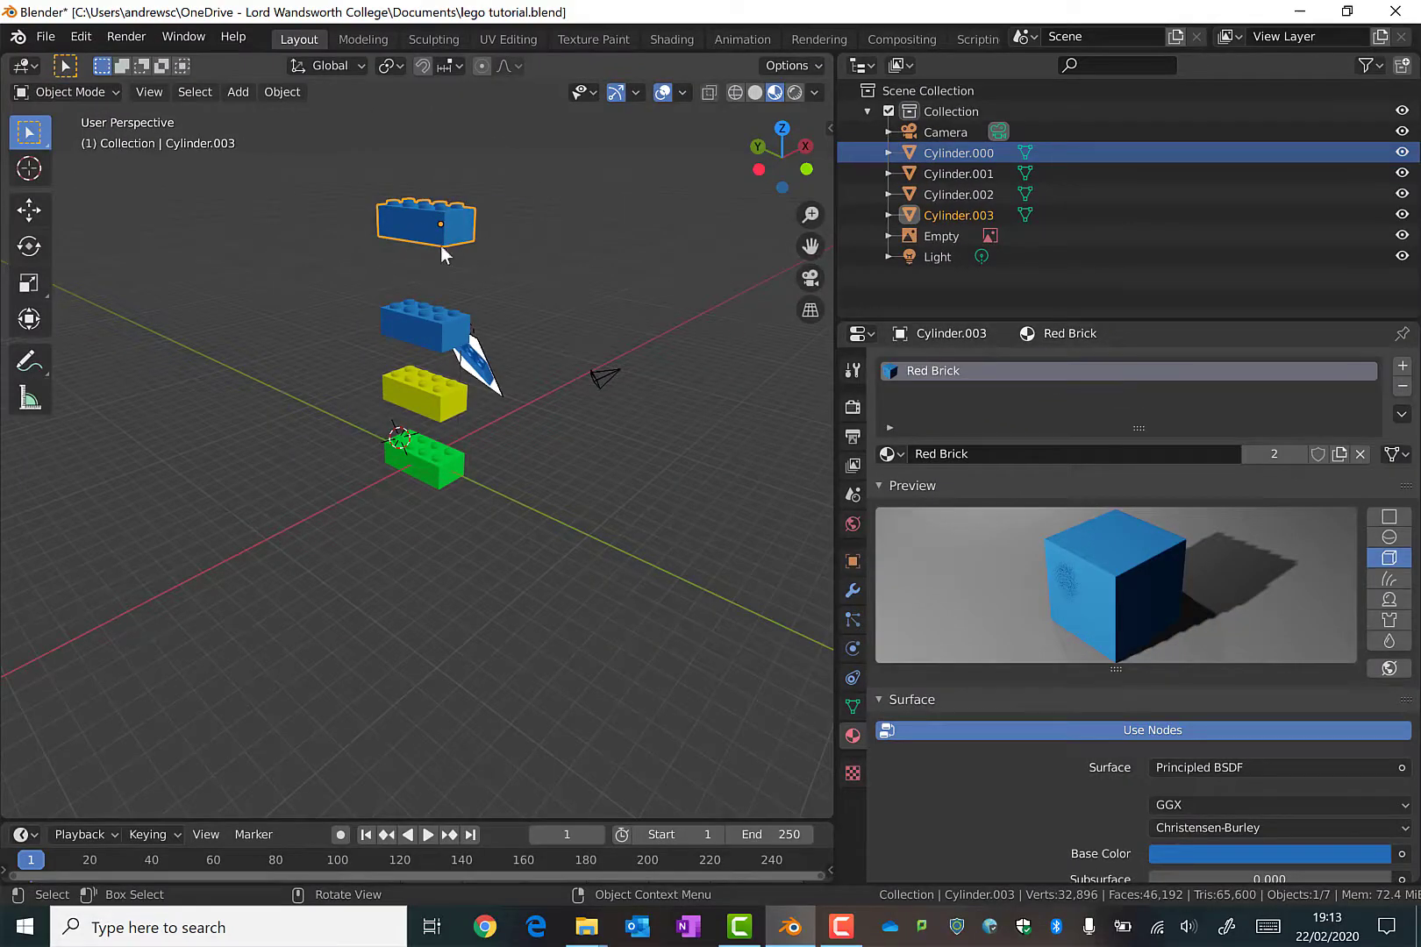
# Make the topmost brick's material a single-user copy and rename it Blue Brick
pyautogui.click(1283, 454)
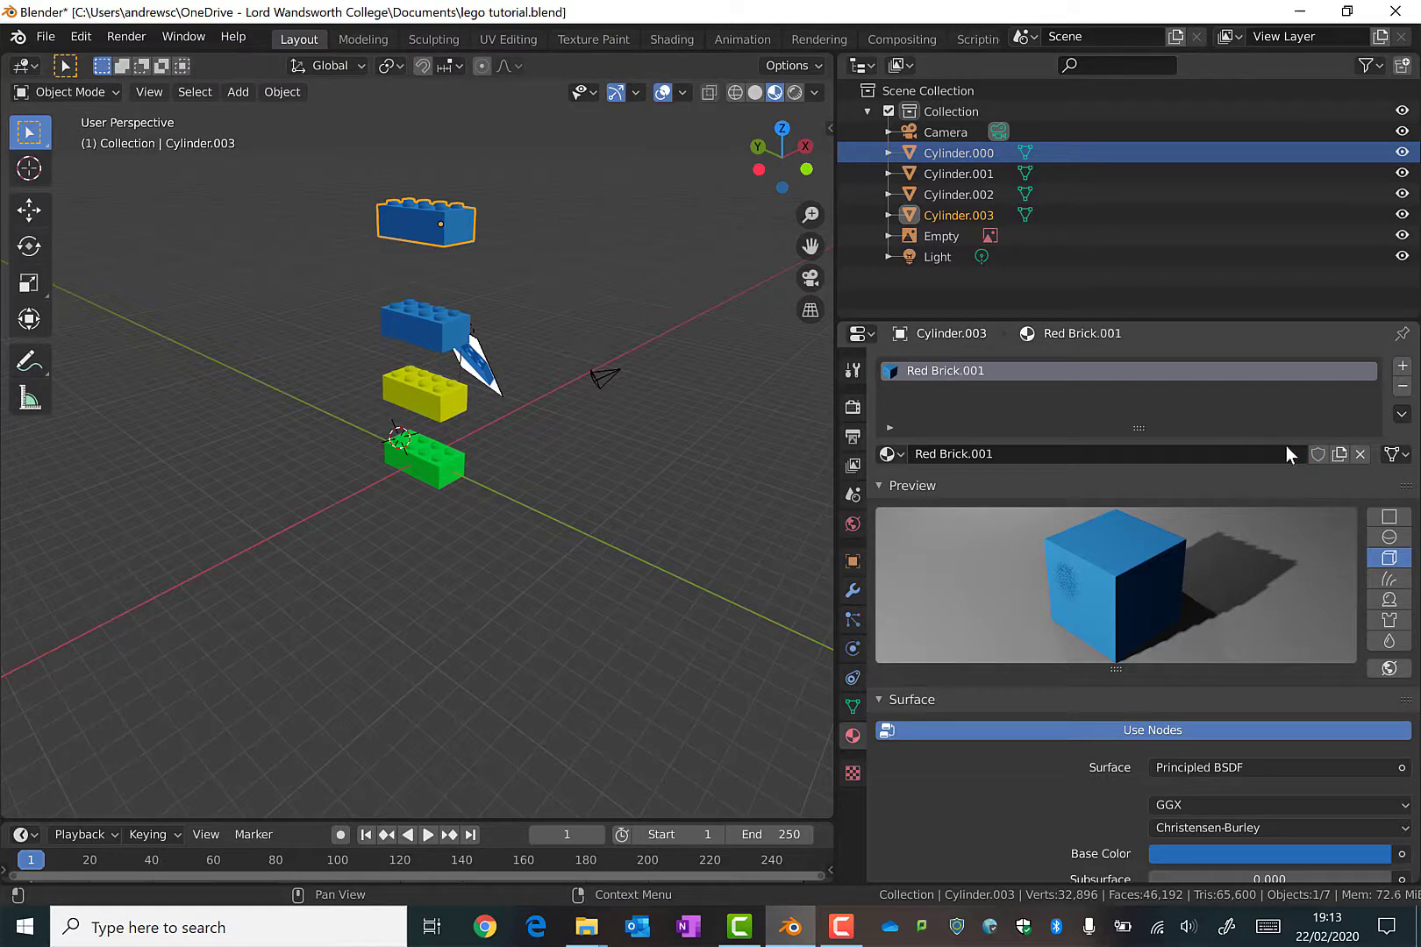
pyautogui.click(1194, 453)
pyautogui.write('B')
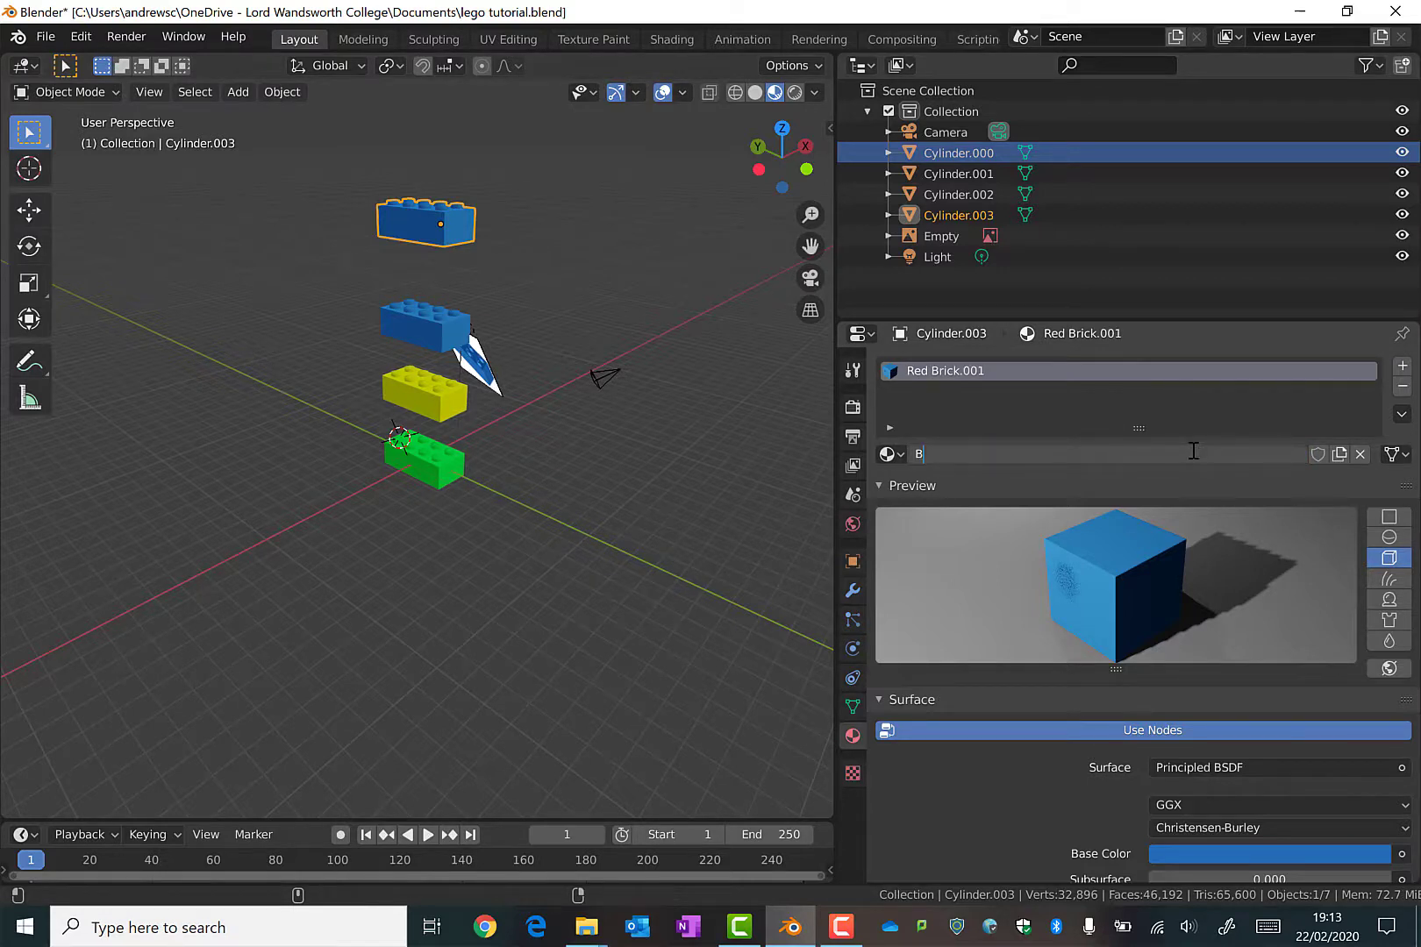
pyautogui.write('lue Brick')
pyautogui.press('Return')
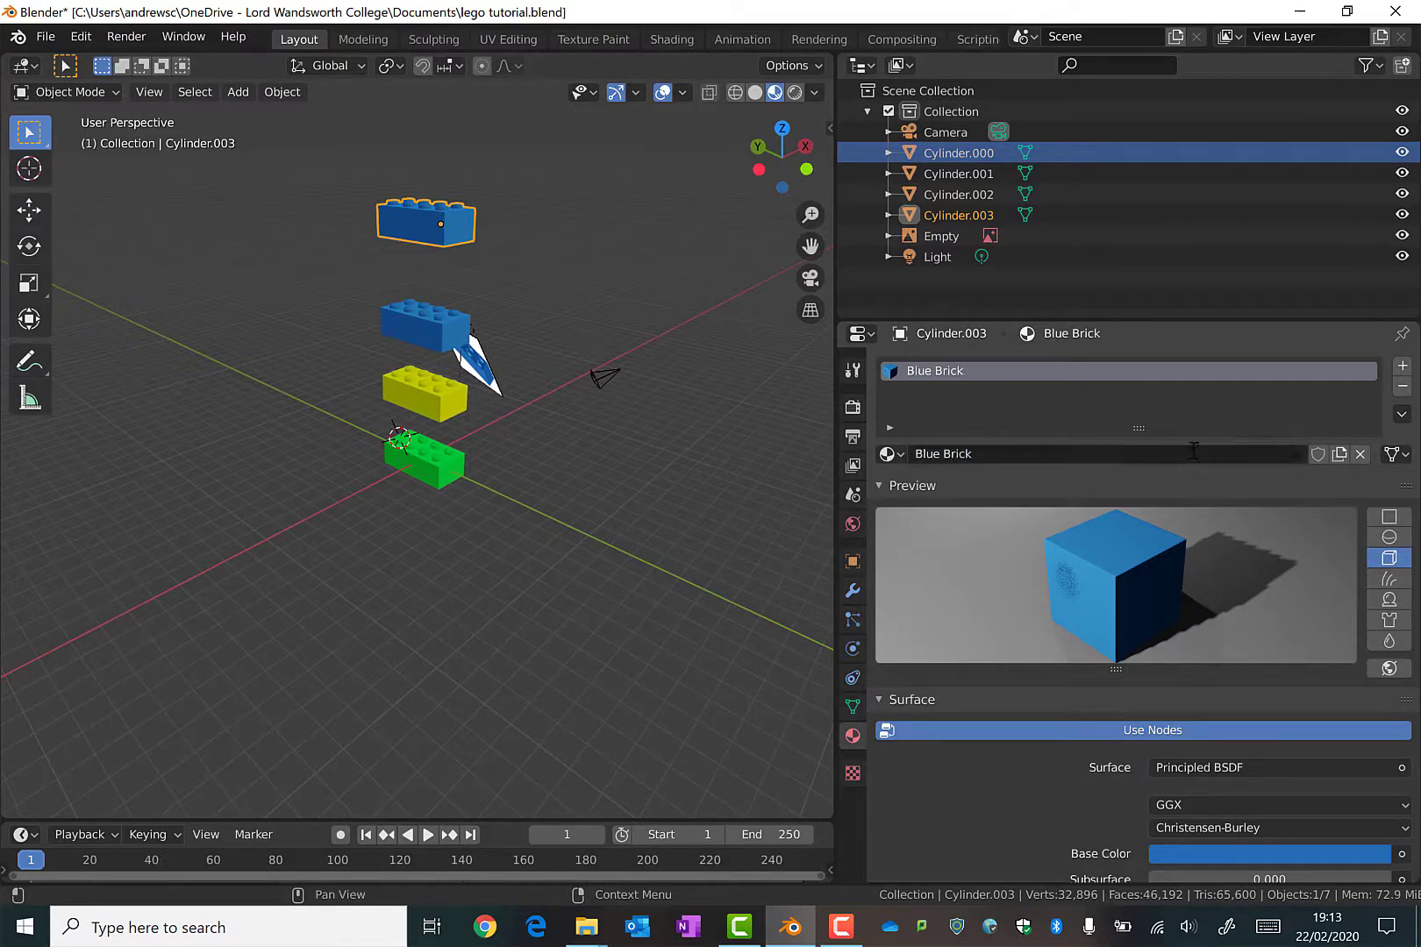
# Set the base color of the Red Brick material on the second brick from the top to fully saturated red
pyautogui.click(417, 331)
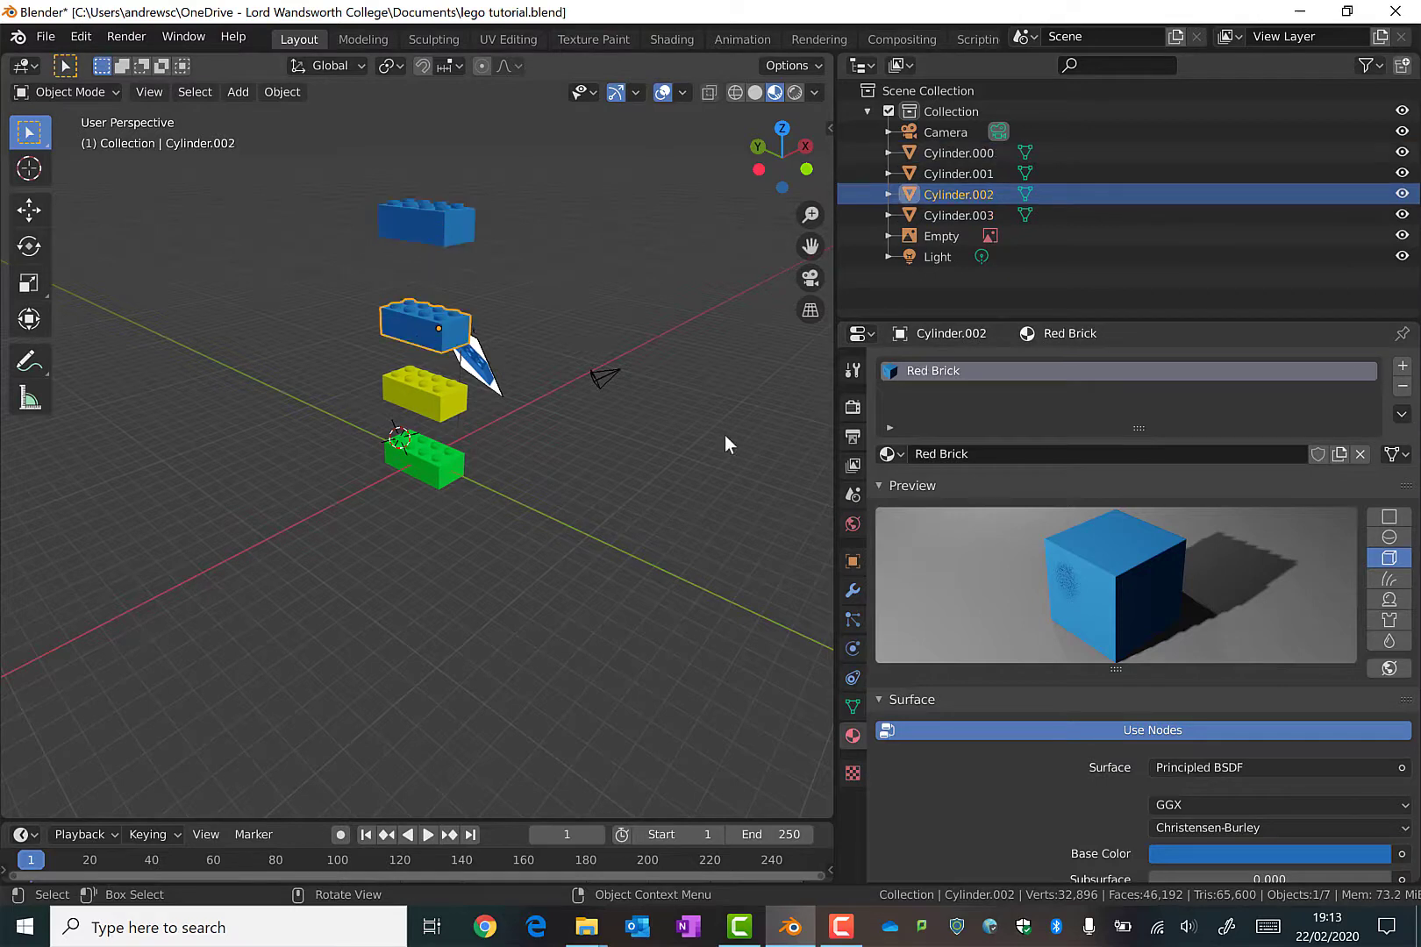
pyautogui.click(1241, 853)
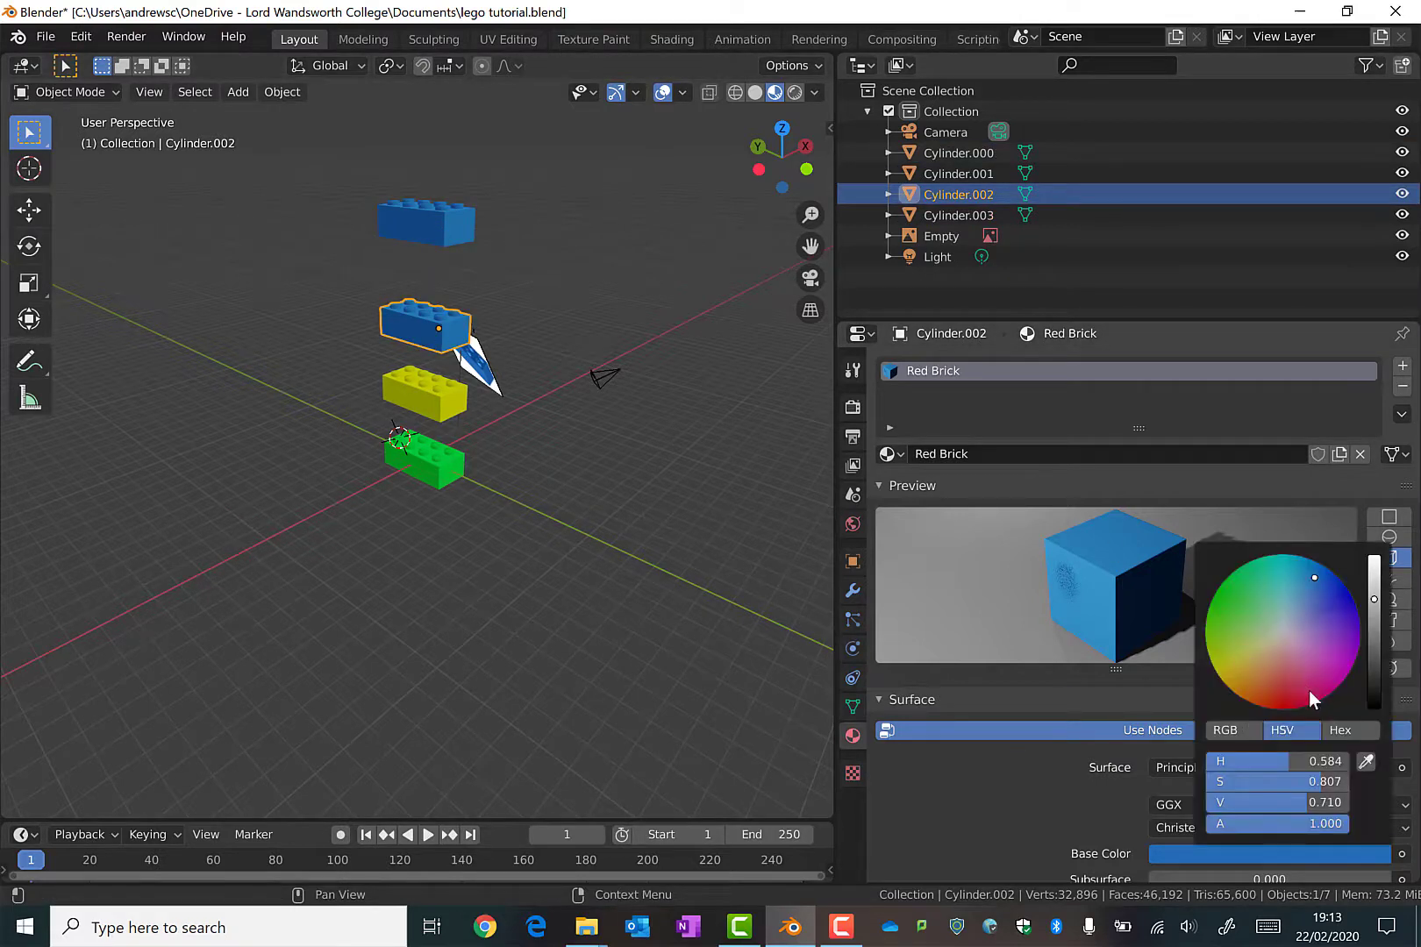
pyautogui.moveTo(1314, 577); pyautogui.dragTo(1274, 709)
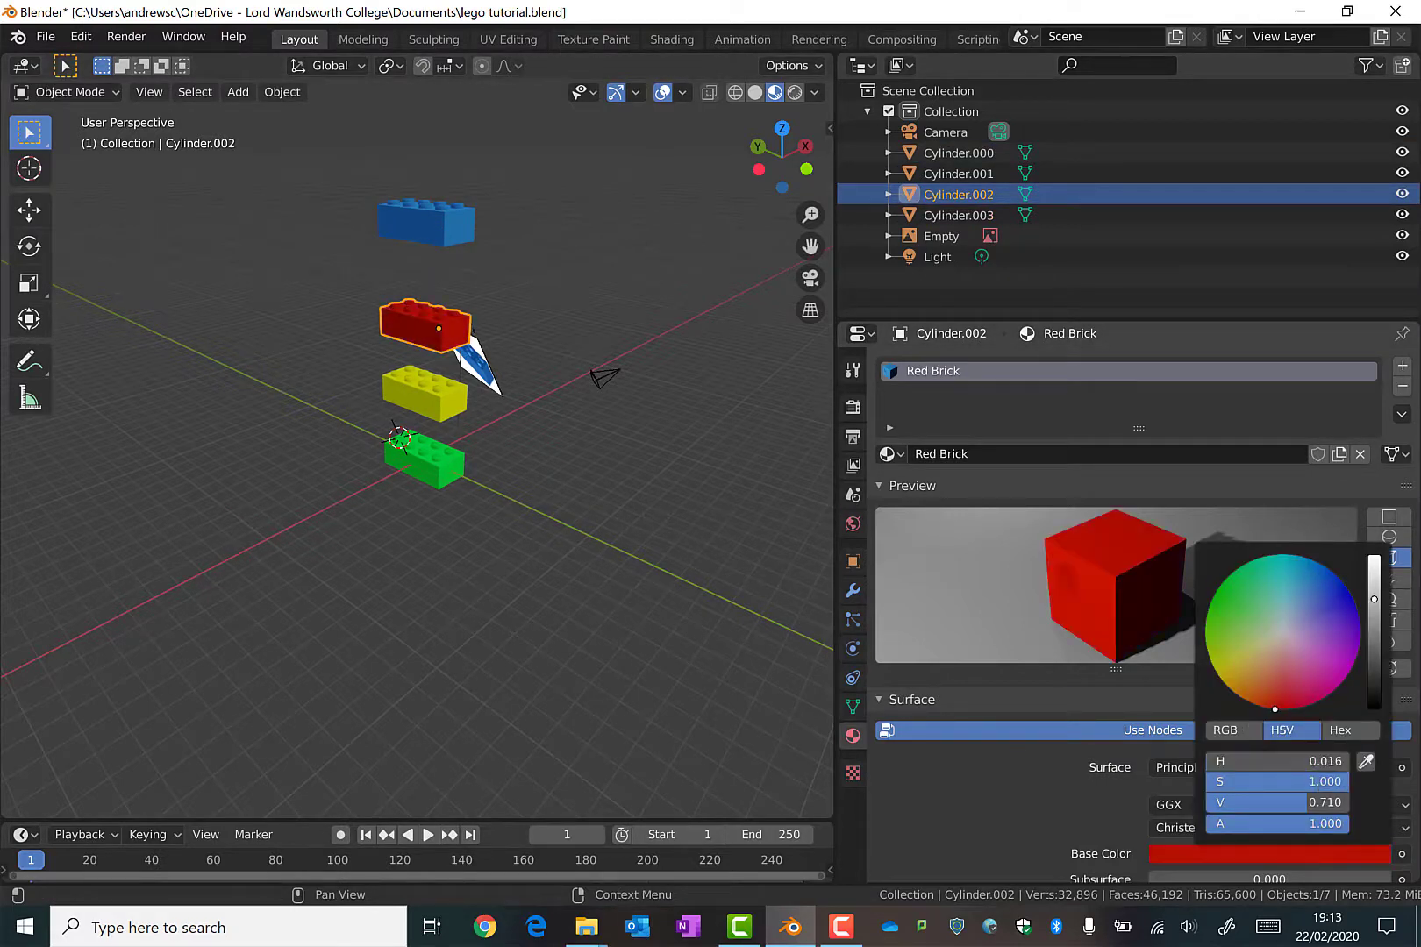
# Widen the 3D viewport by narrowing the outliner and properties area, and deselect all objects
pyautogui.moveTo(578, 431); pyautogui.dragTo(807, 443, button='middle')
pyautogui.moveTo(834, 447); pyautogui.dragTo(871, 294)
pyautogui.click(877, 261)
pyautogui.moveTo(877, 261); pyautogui.dragTo(617, 242, button='middle')
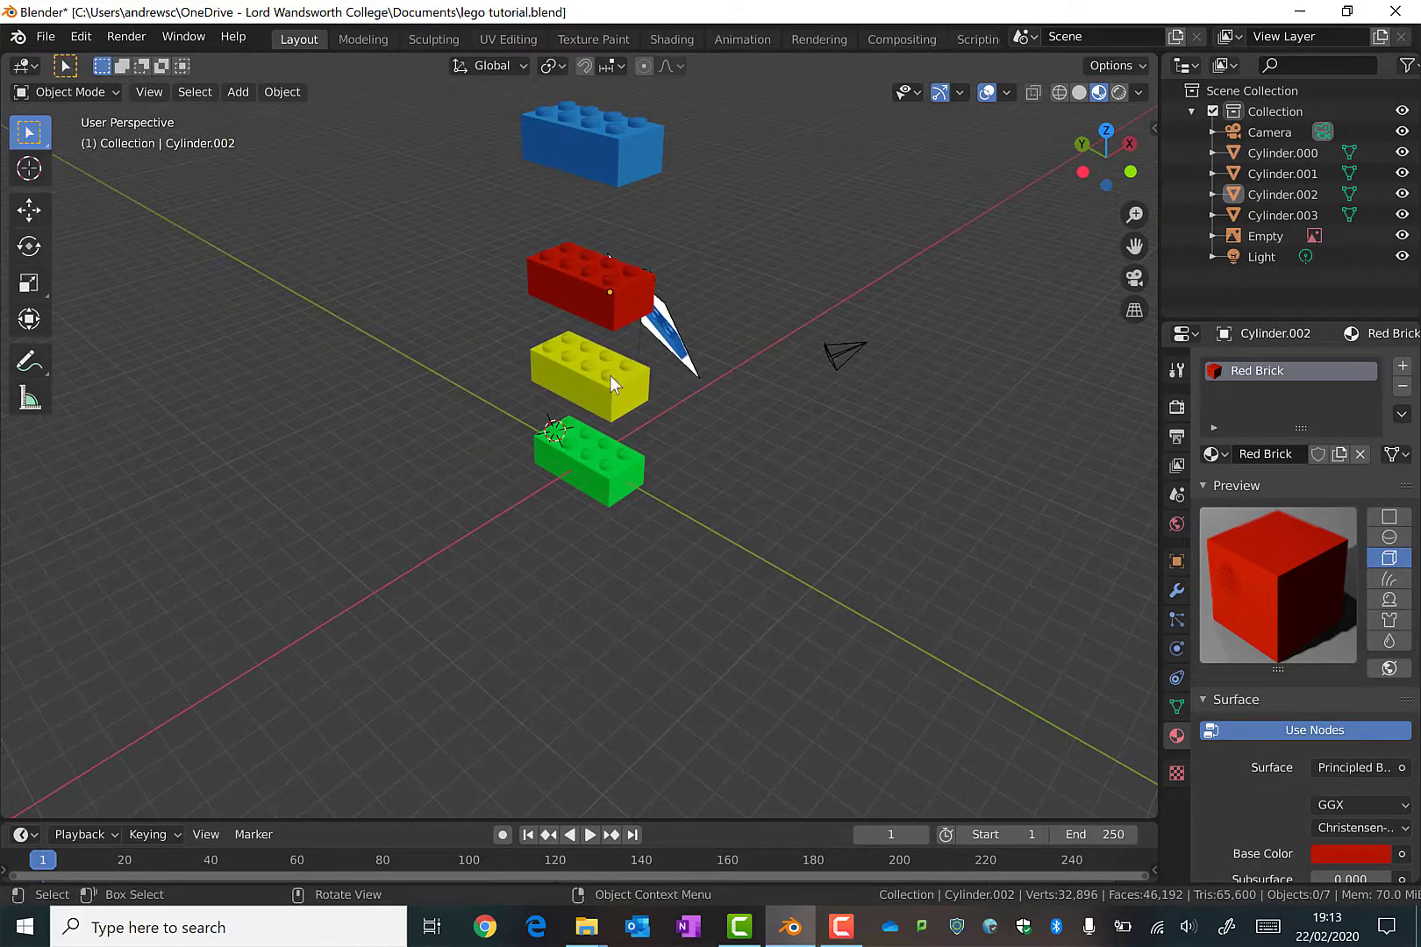
# Move the blue brick high above the other bricks along the Z axis
pyautogui.click(618, 158)
pyautogui.scroll(-4, 694, 188)
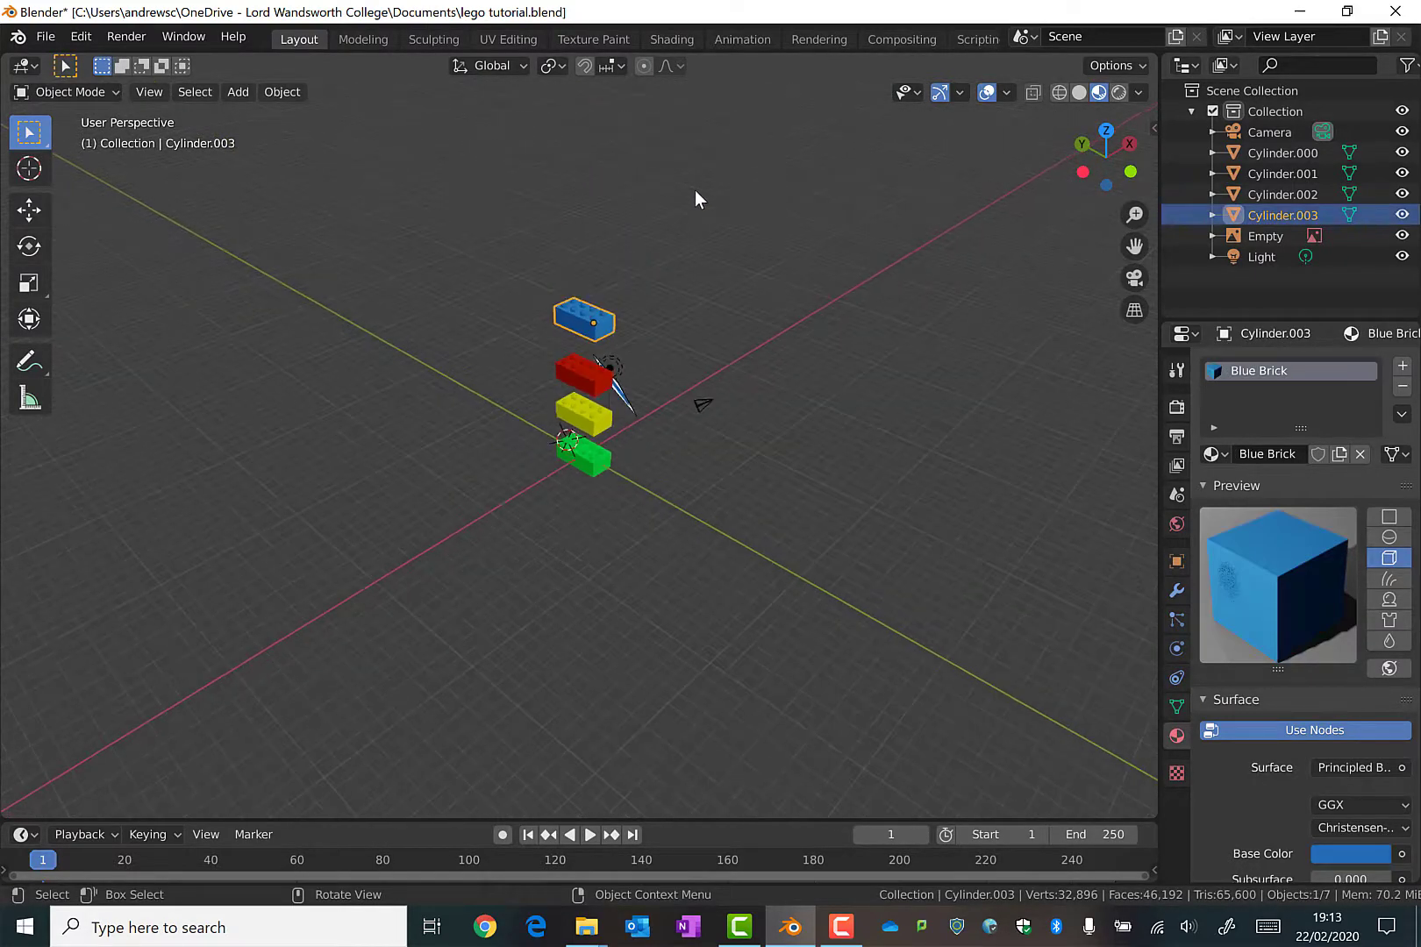
pyautogui.scroll(1, 695, 189)
pyautogui.scroll(-3, 693, 195)
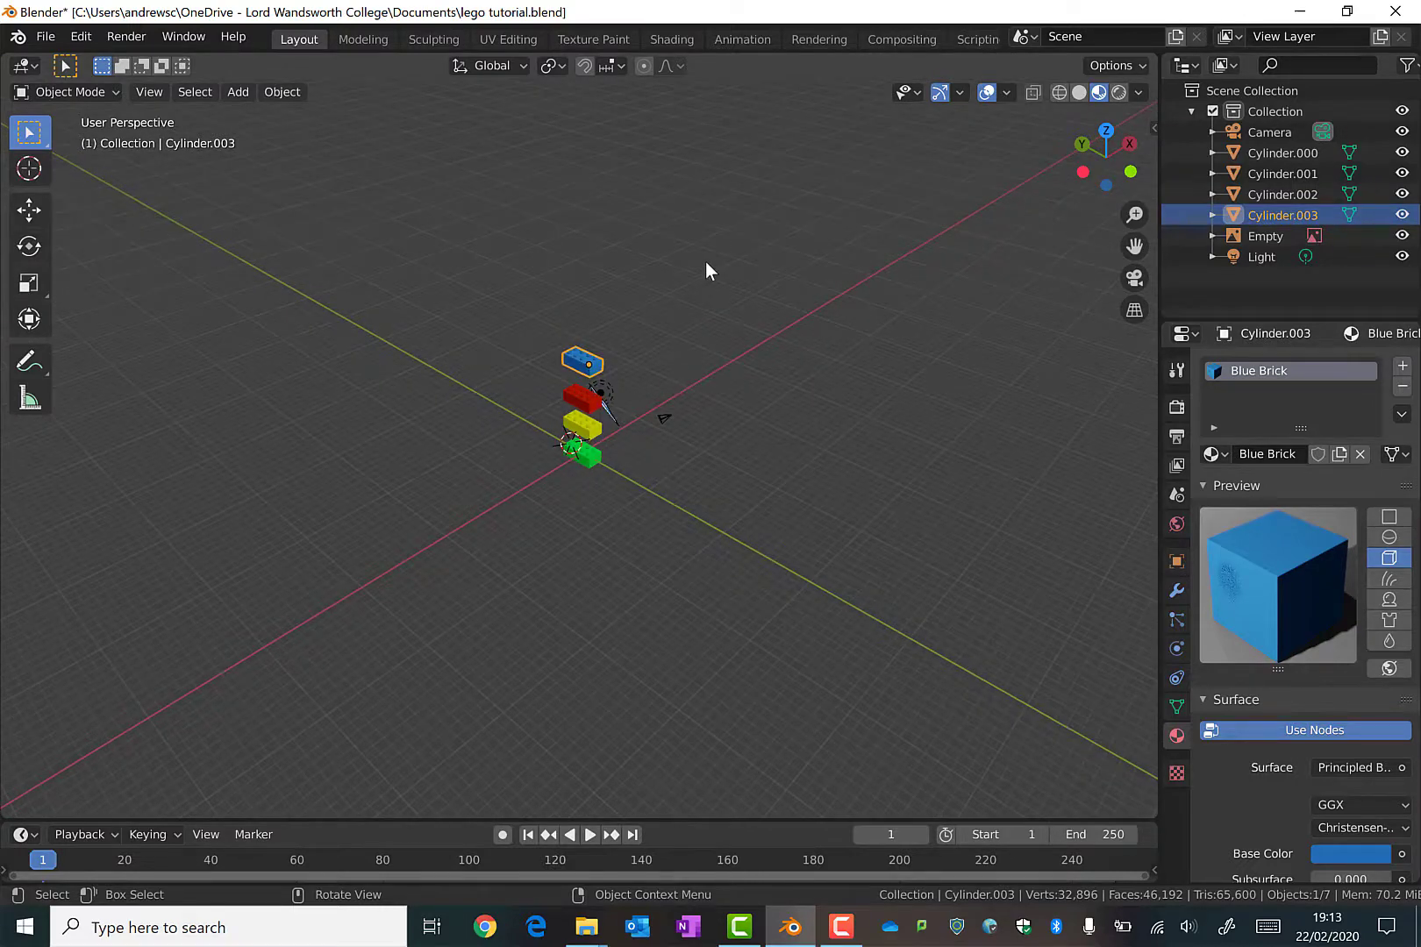
pyautogui.press('g')
pyautogui.press('z')
pyautogui.click(688, 114)
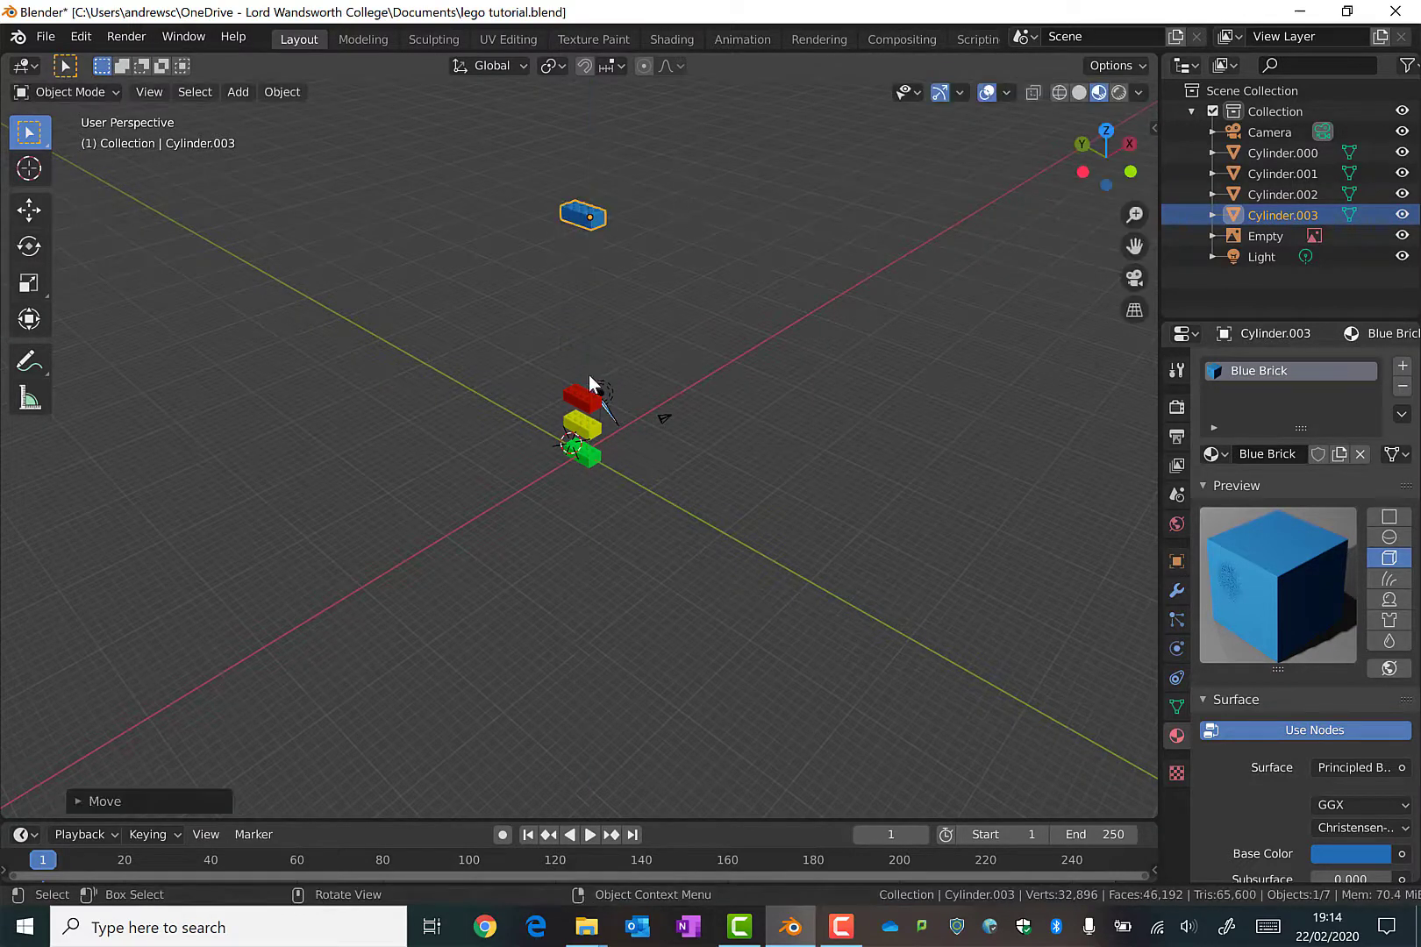
# Move the red brick up along the Z axis so it sits just above the blue brick
pyautogui.click(590, 386)
pyautogui.press('g')
pyautogui.press('z')
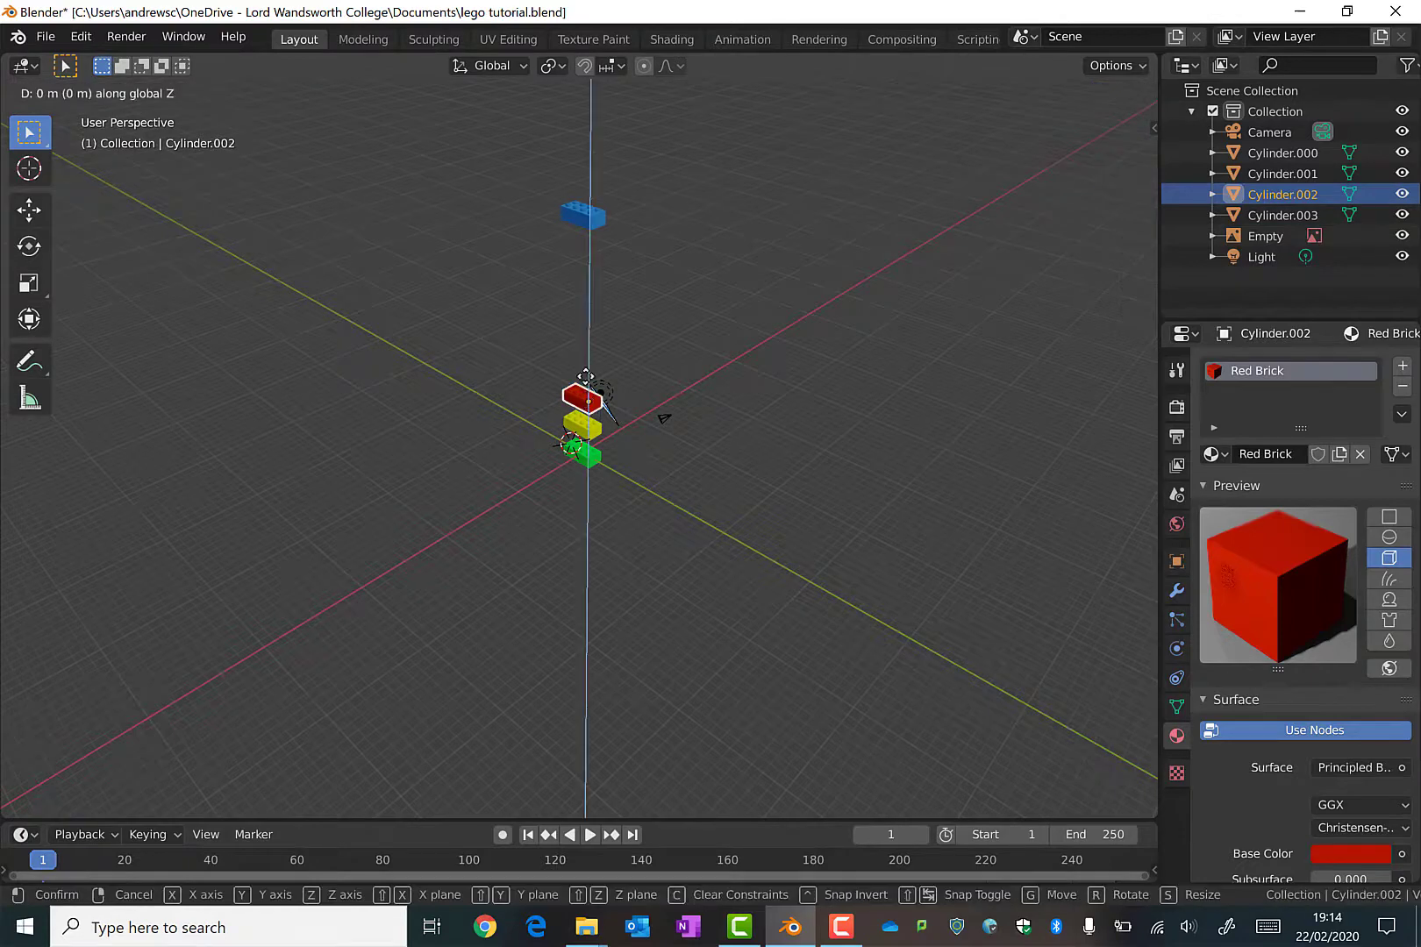
pyautogui.click(603, 281)
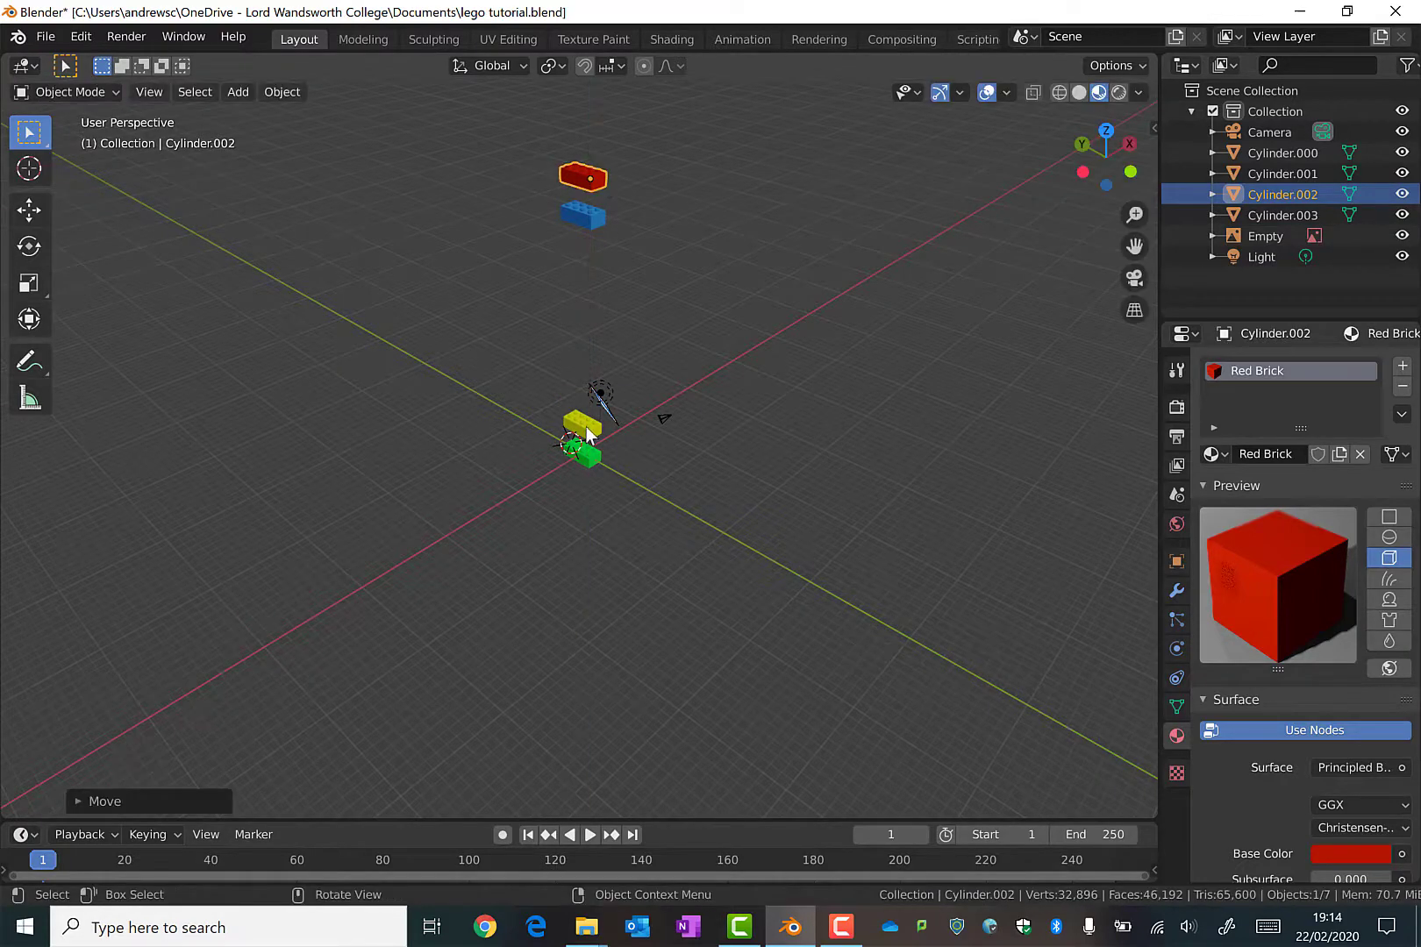
# Move the yellow brick up along the Z axis to a position below the blue brick
pyautogui.click(586, 430)
pyautogui.press('g')
pyautogui.press('z')
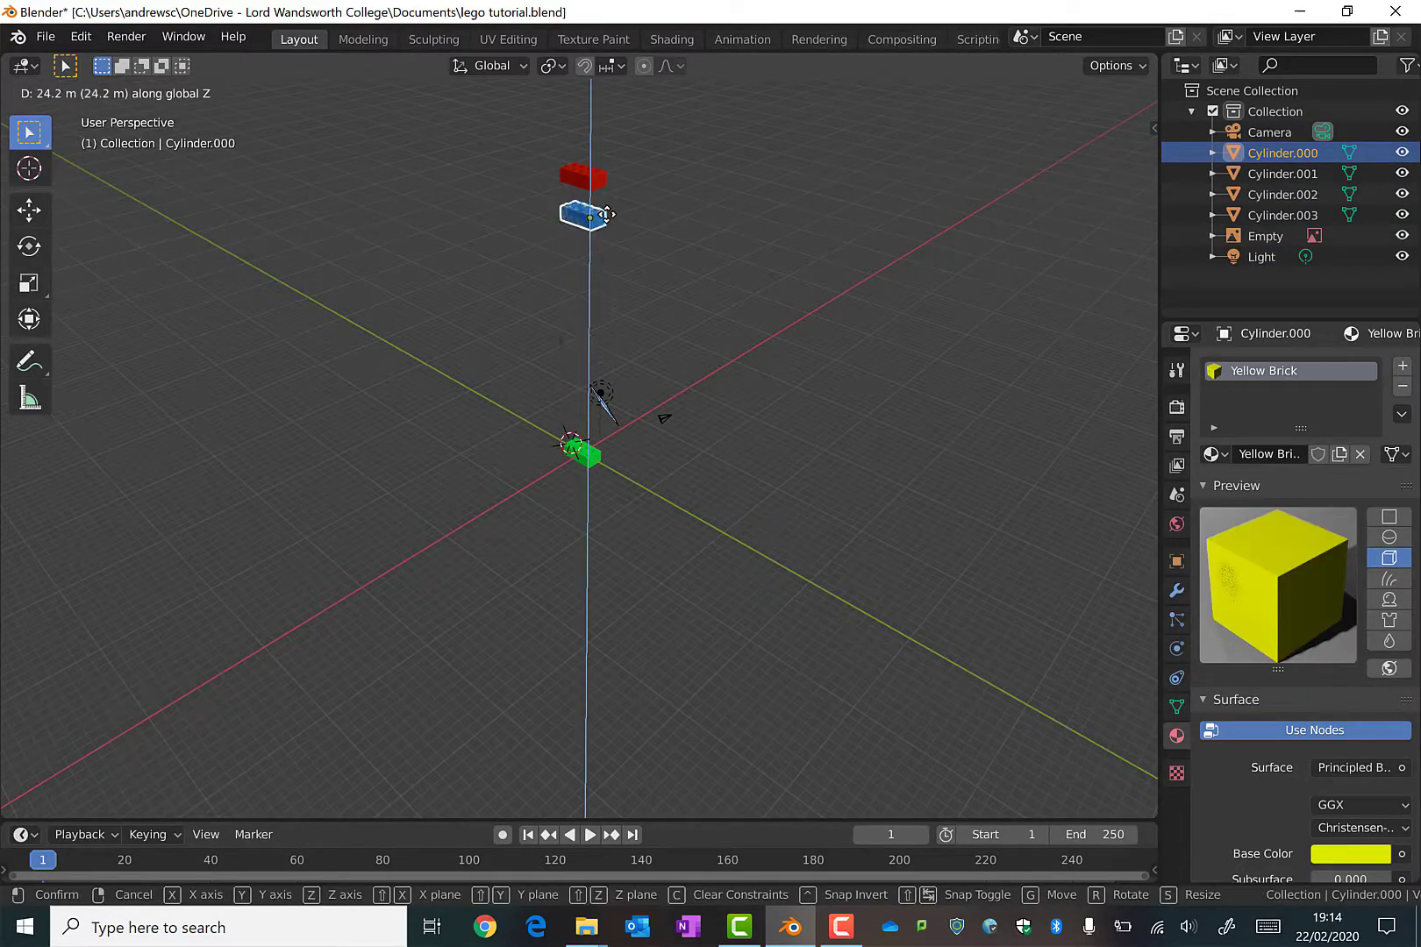
pyautogui.click(594, 268)
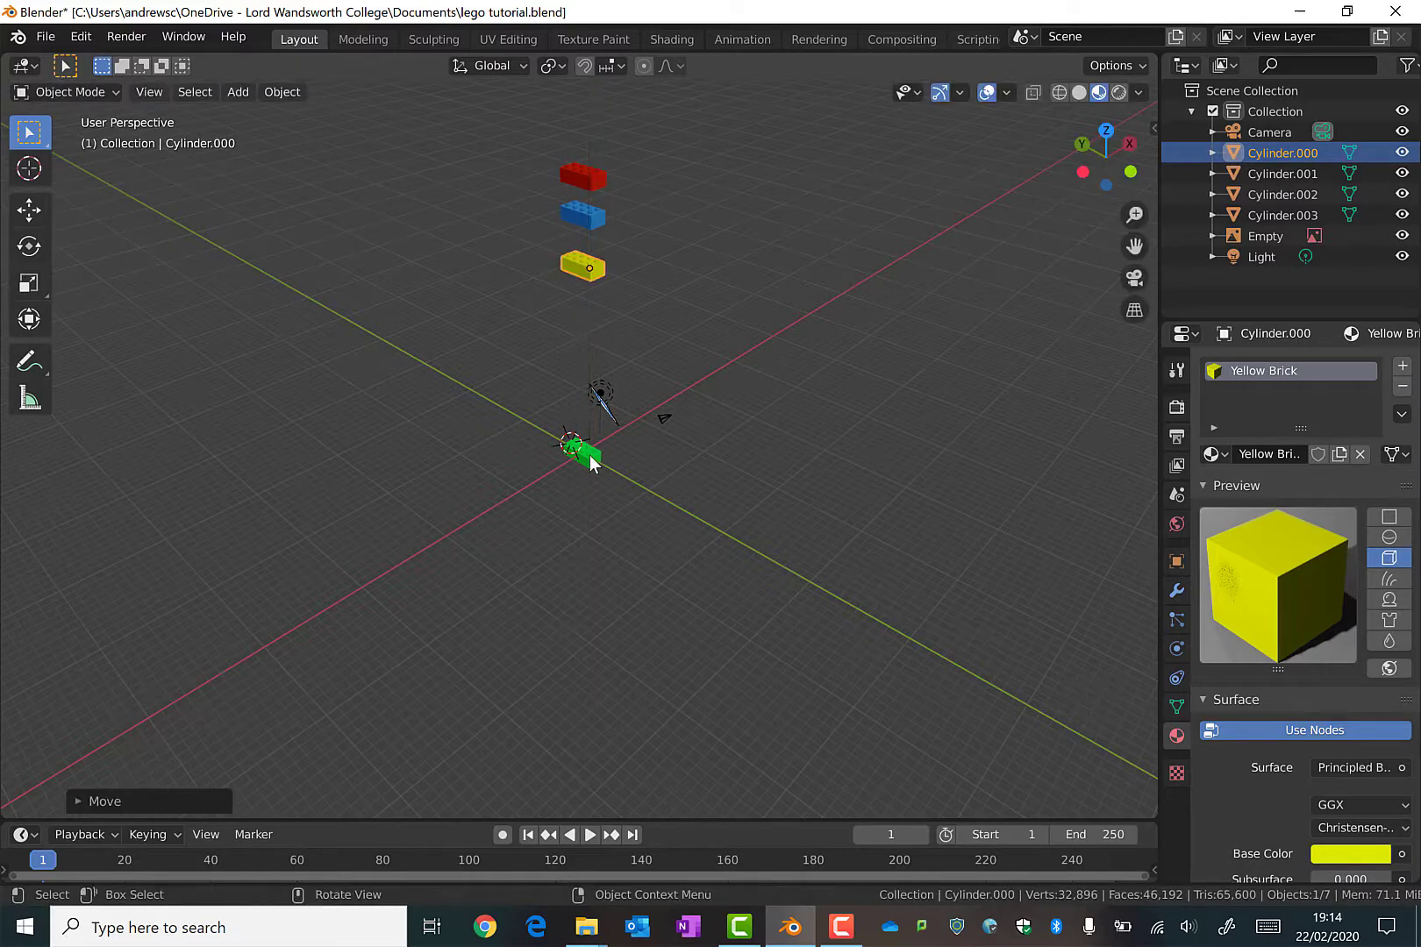
# Move the green brick up about 25 m along Z between the yellow and blue bricks and shift it about 2.8 m along X
pyautogui.click(590, 455)
pyautogui.press('g')
pyautogui.press('z')
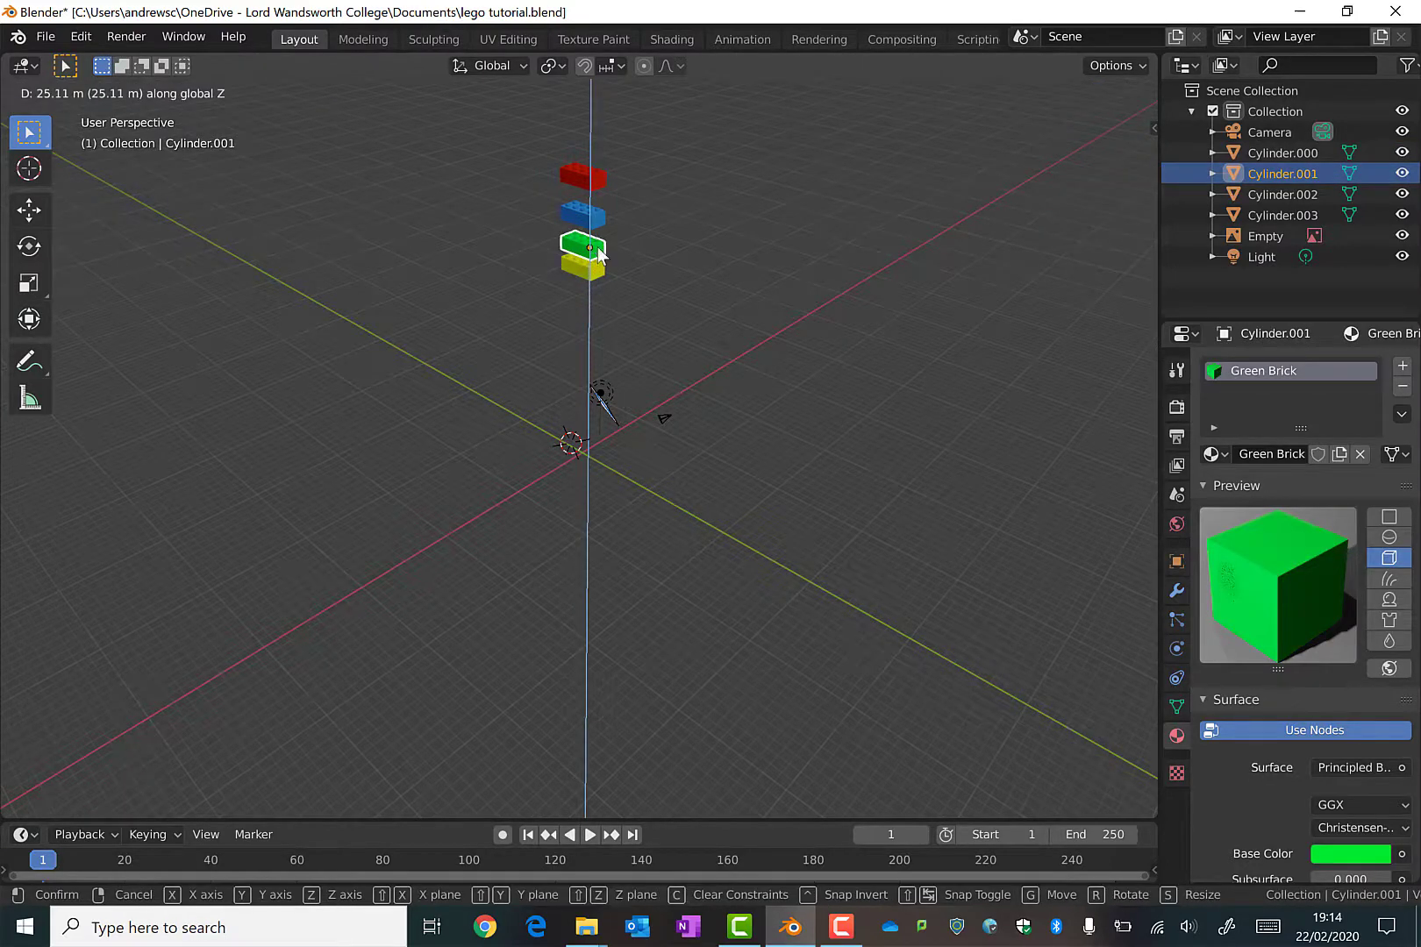
pyautogui.click(598, 254)
pyautogui.press('g')
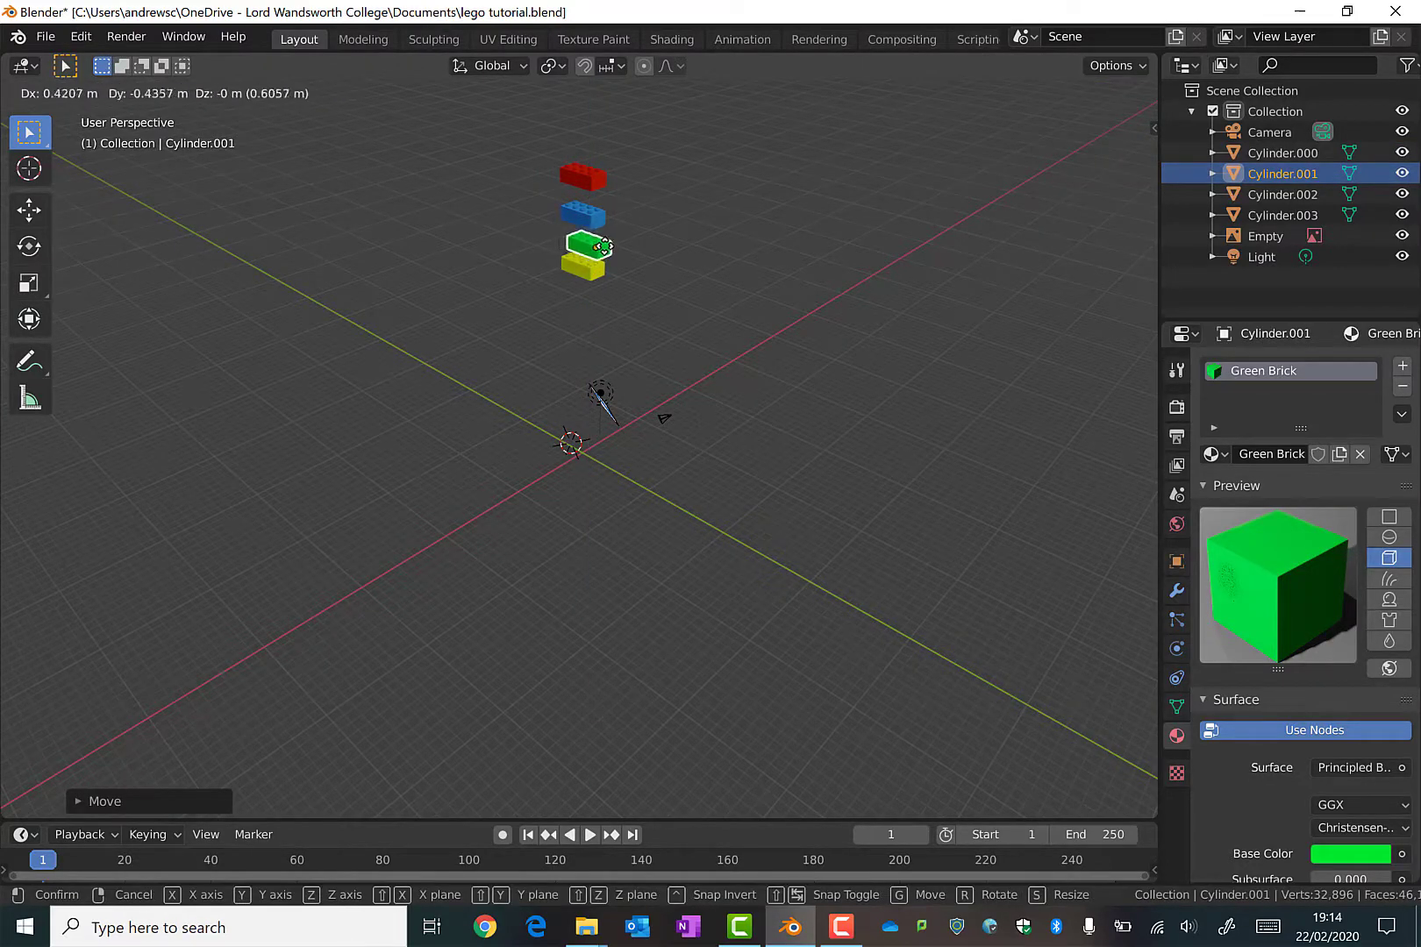
pyautogui.press('x')
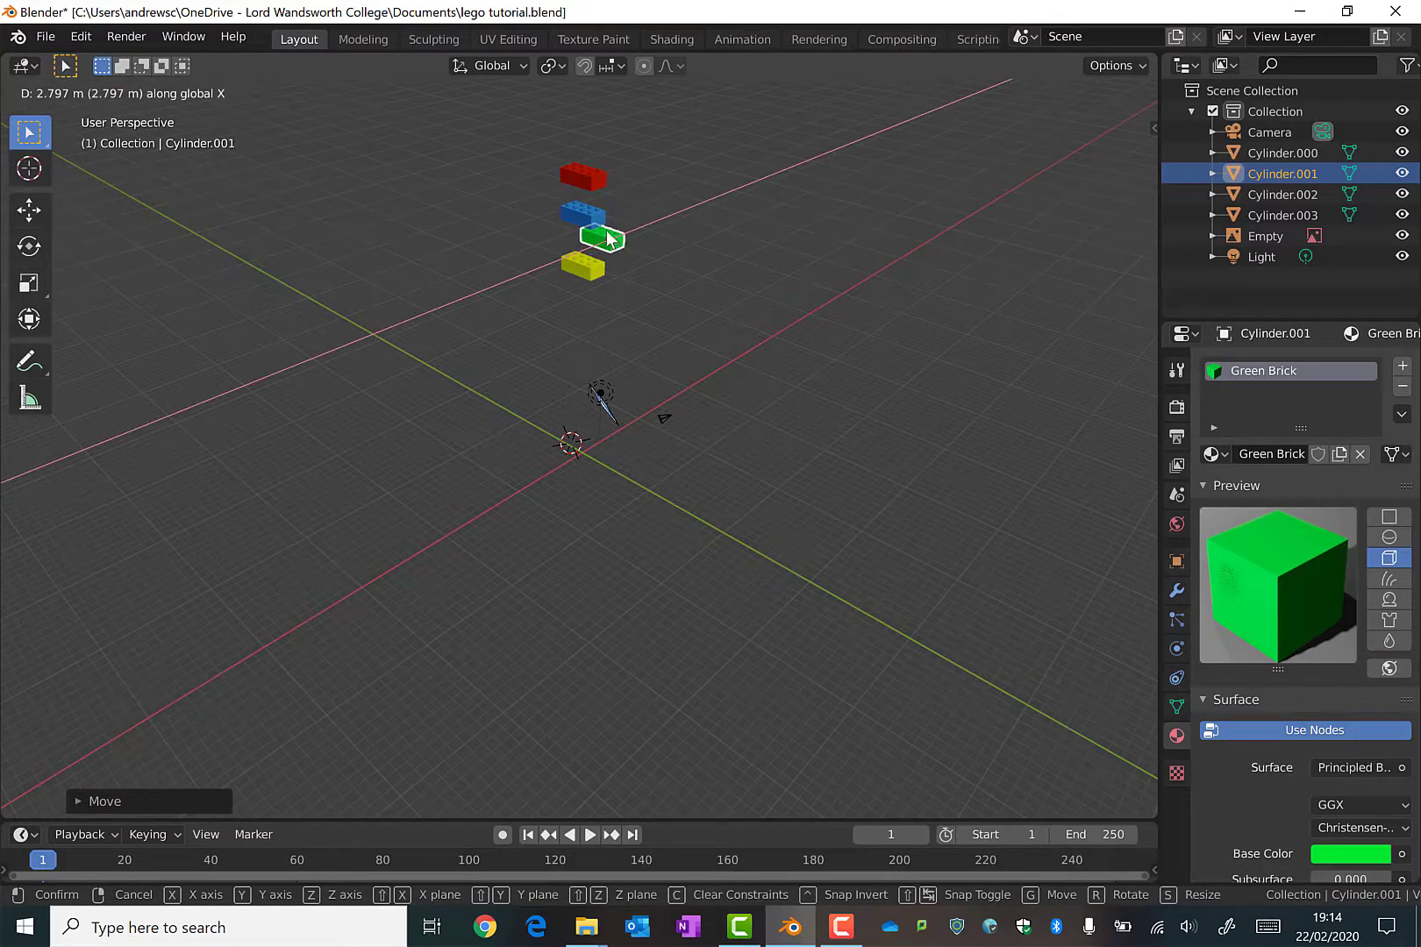
pyautogui.click(609, 238)
# Rotate the blue brick around the global Y axis so it tilts out of alignment
pyautogui.click(586, 219)
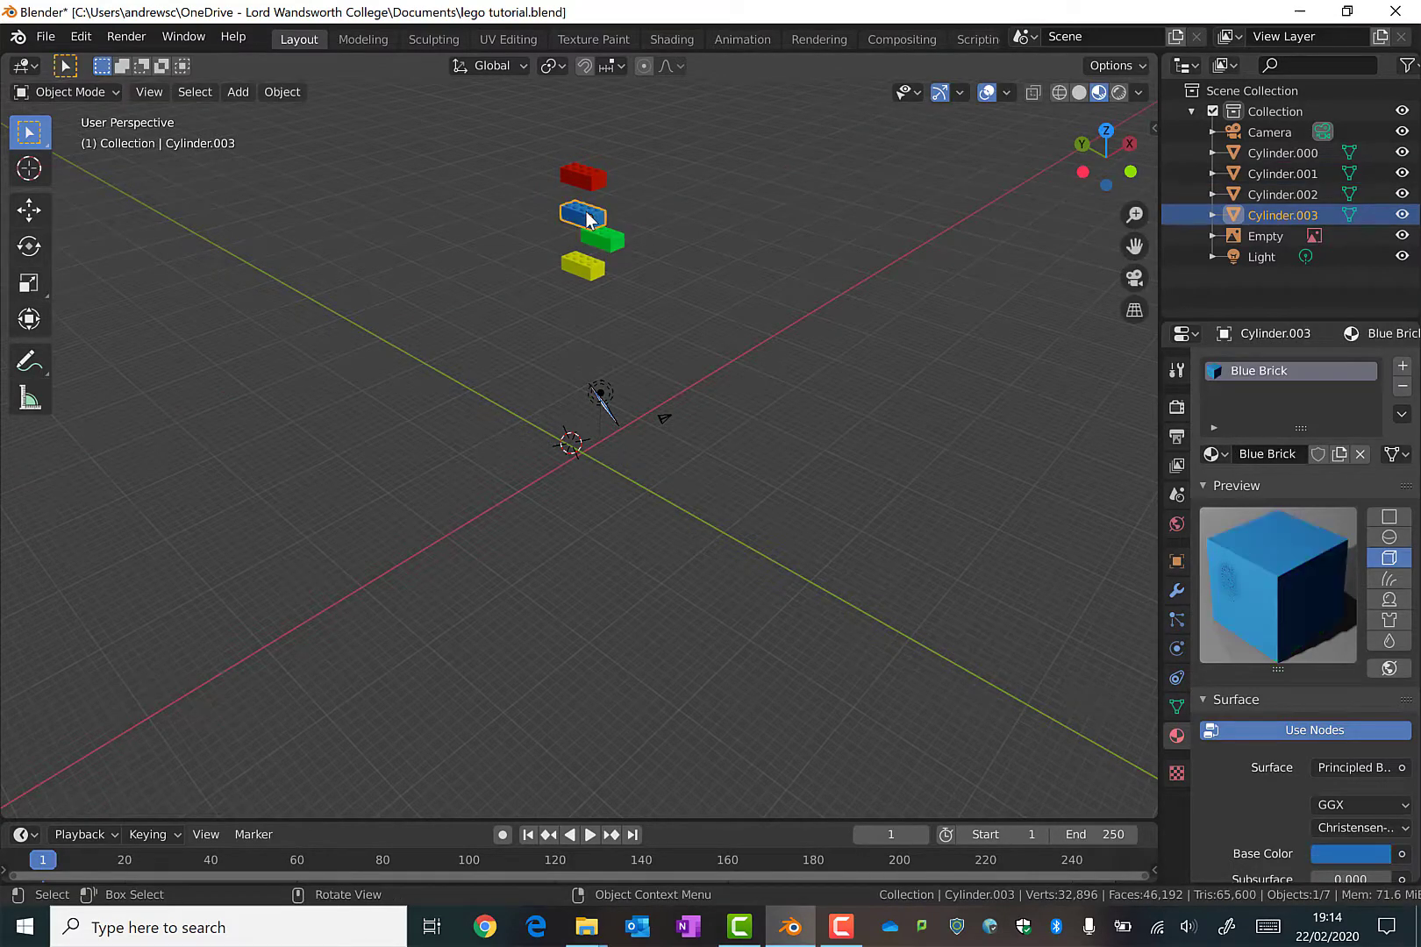
pyautogui.press('r')
pyautogui.press('y')
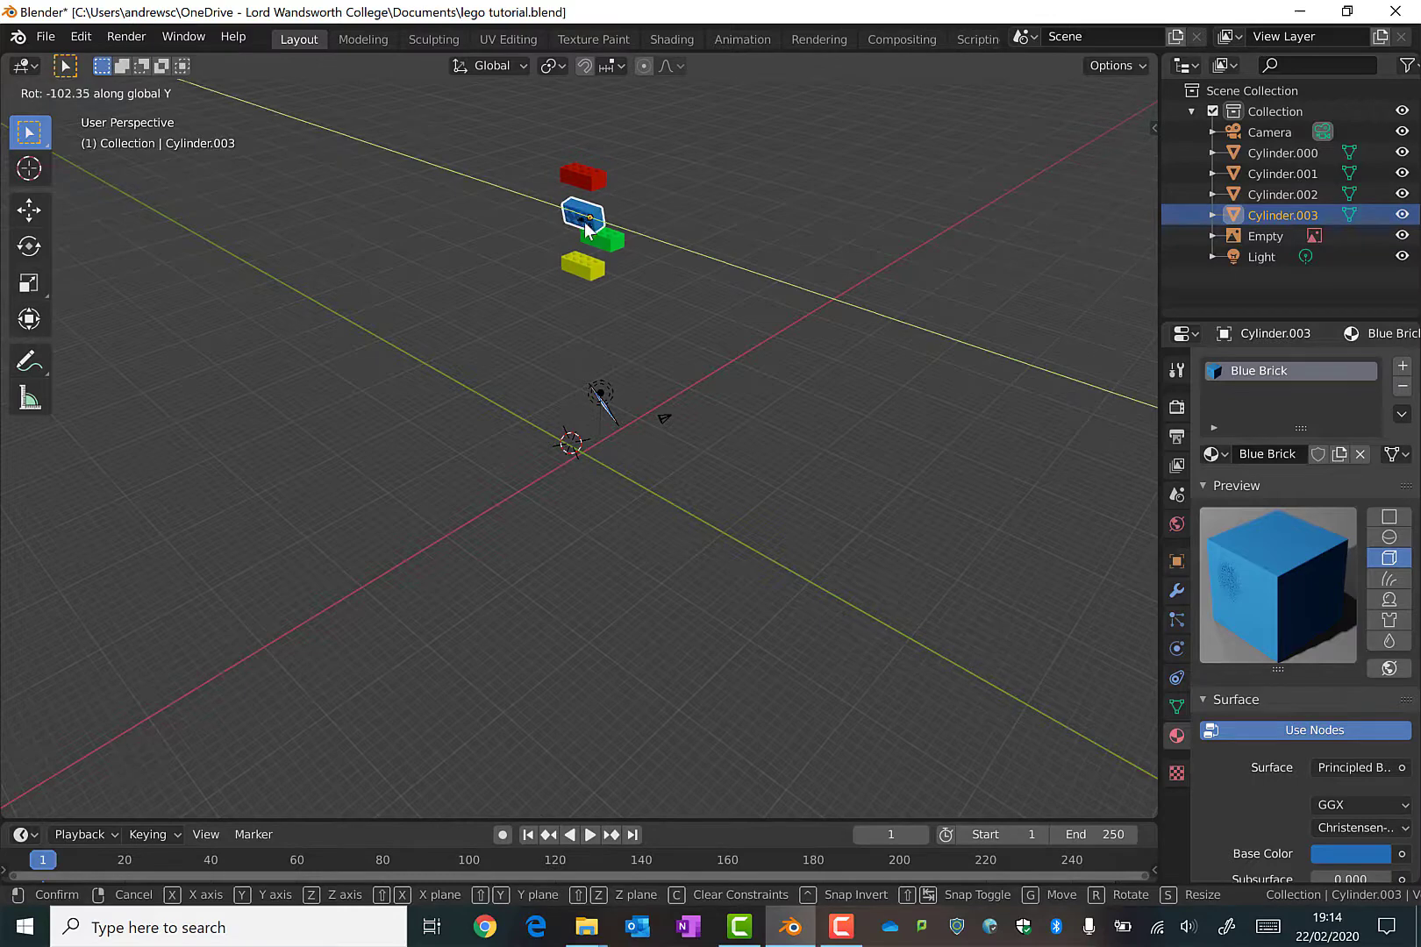
pyautogui.click(590, 186)
# Rotate the red brick around the global Y axis and around the Z axis
pyautogui.click(590, 187)
pyautogui.press('r')
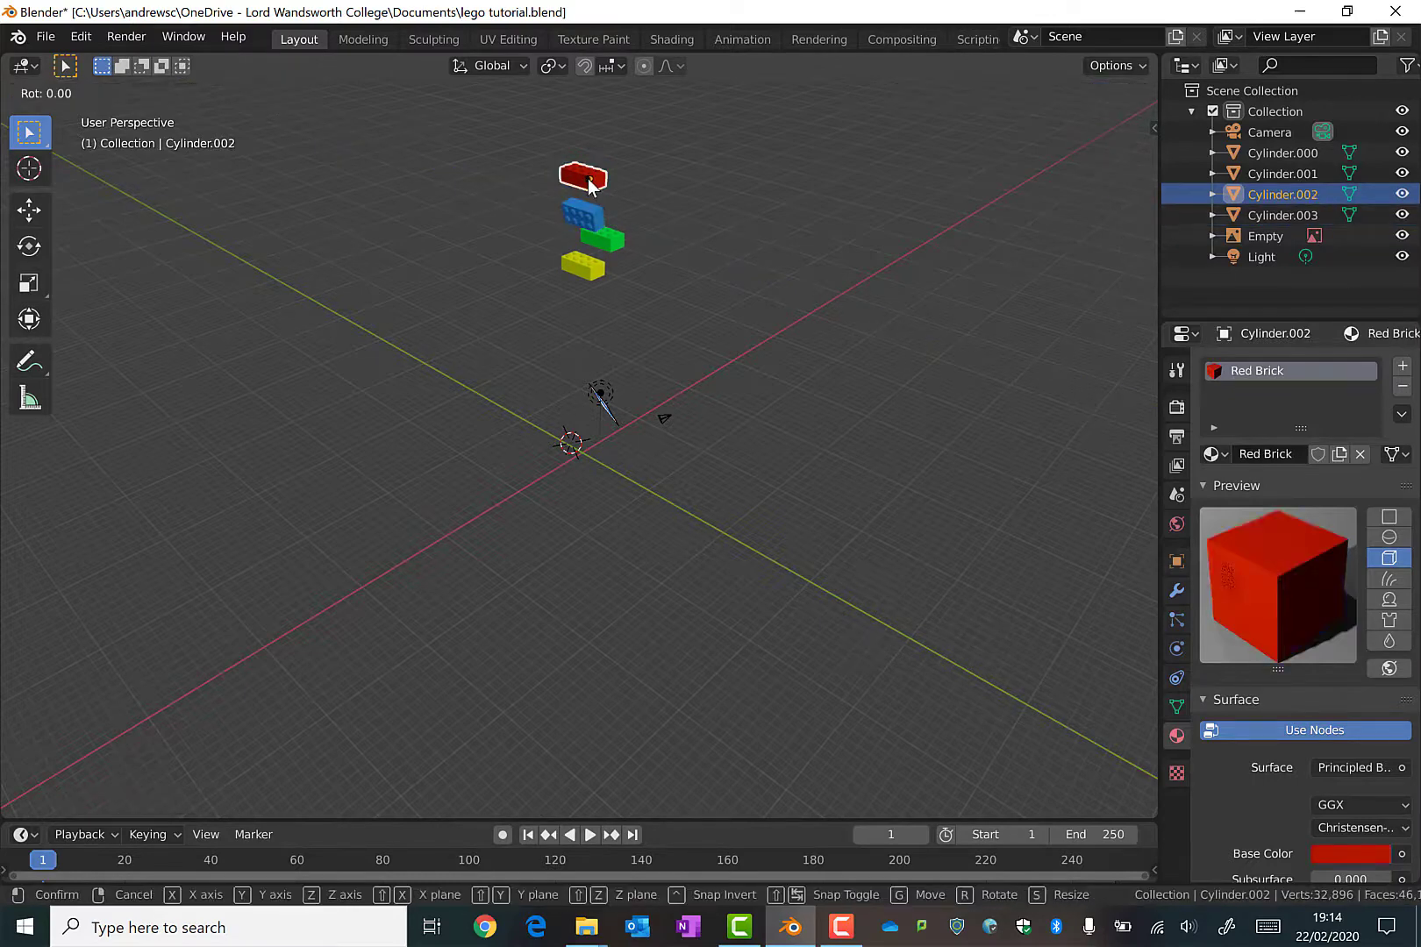
pyautogui.press('y')
pyautogui.press('Escape')
pyautogui.press('r')
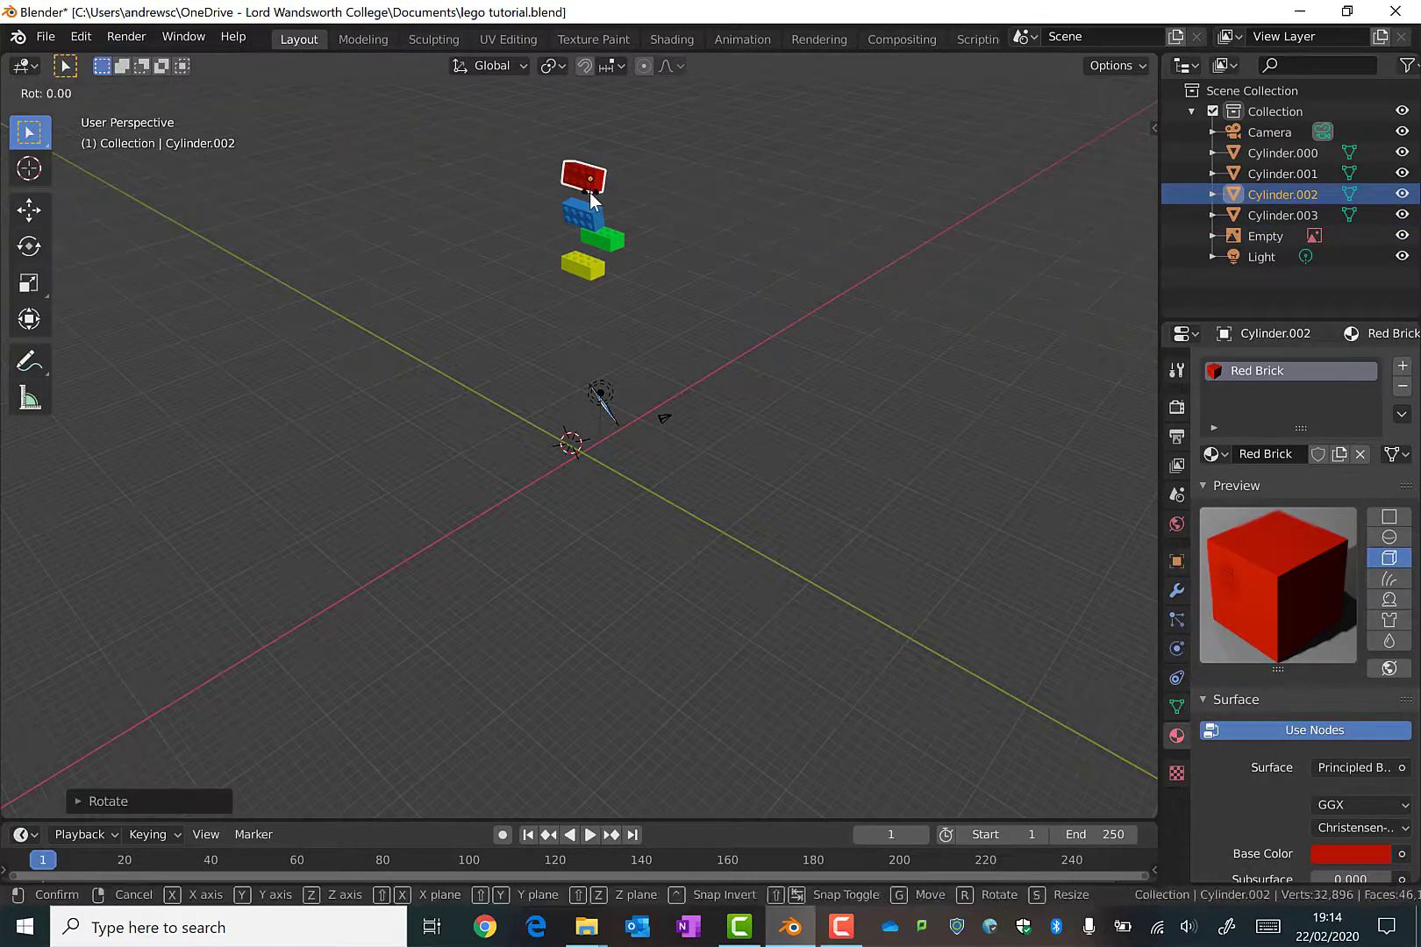
pyautogui.press('z')
pyautogui.click(579, 250)
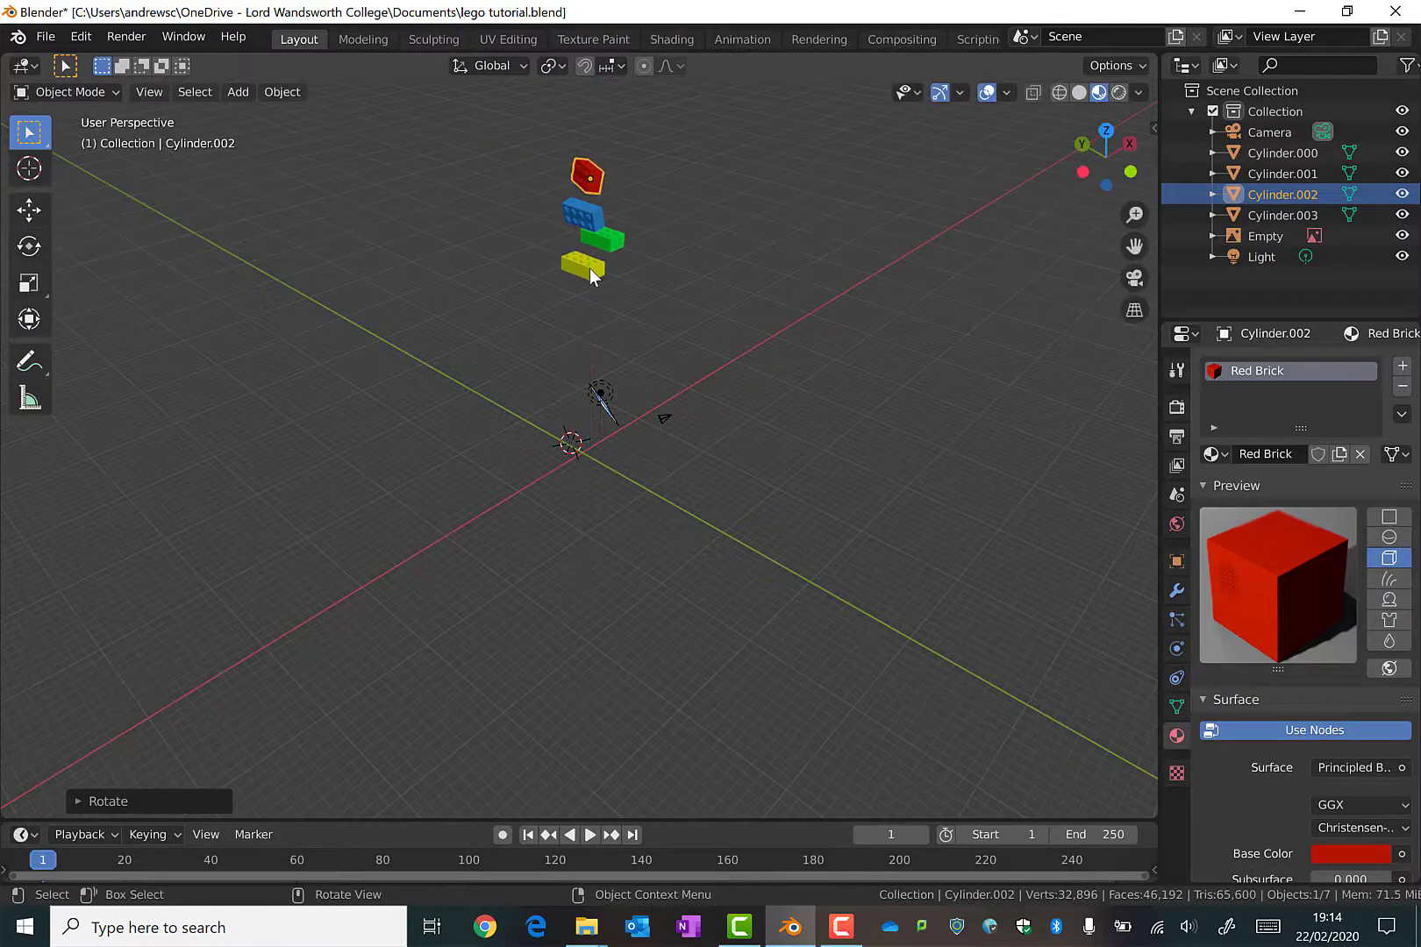
# Rotate the yellow brick about 129° around the global Y axis and tilt it around the X axis
pyautogui.click(589, 269)
pyautogui.press('r')
pyautogui.press('y')
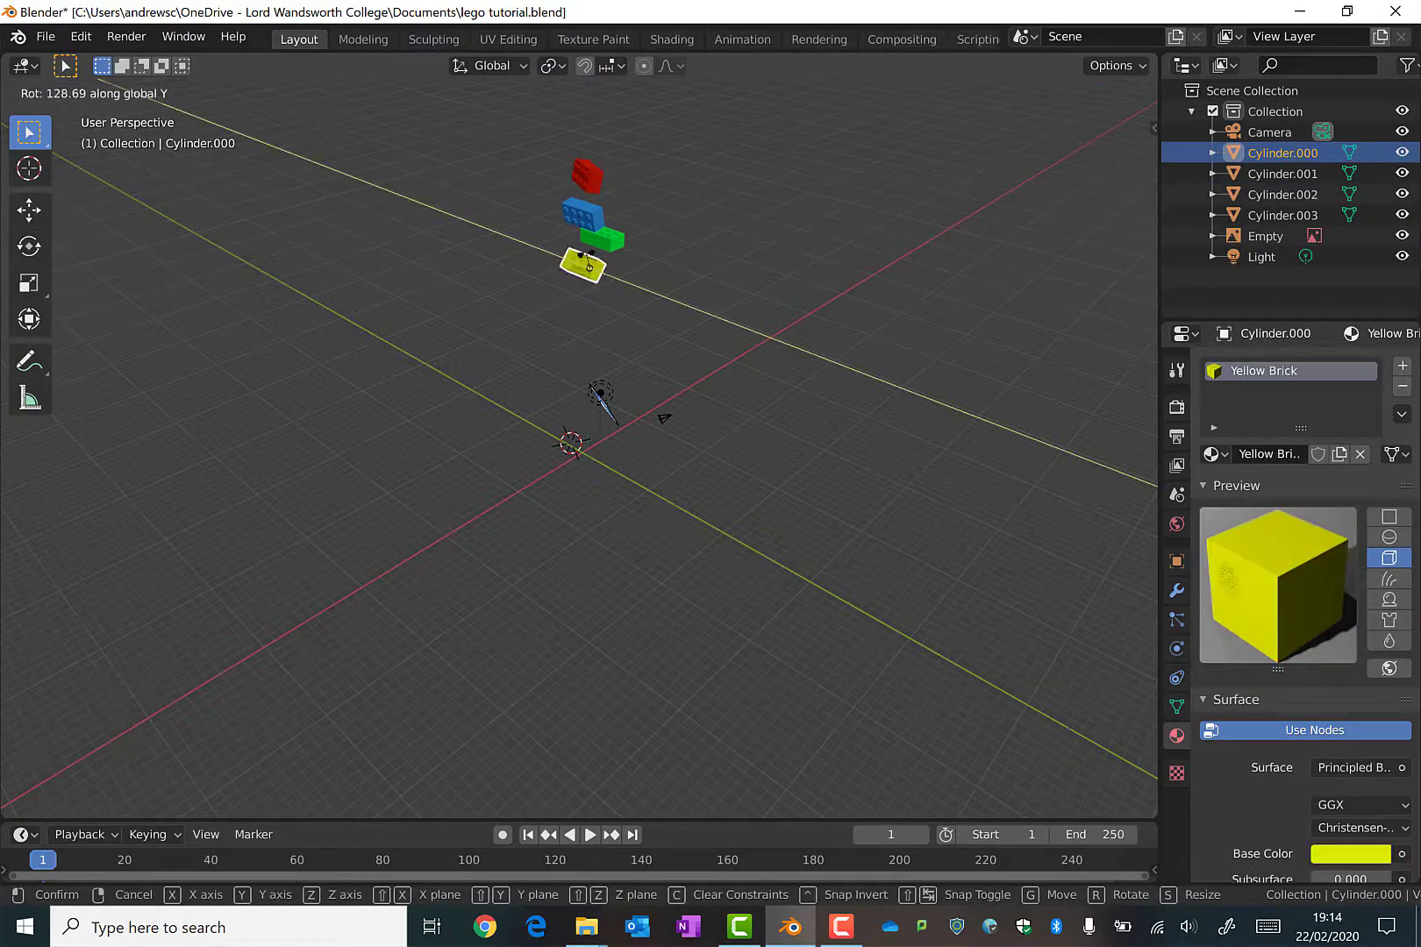
pyautogui.click(587, 259)
pyautogui.press('r')
pyautogui.press('x')
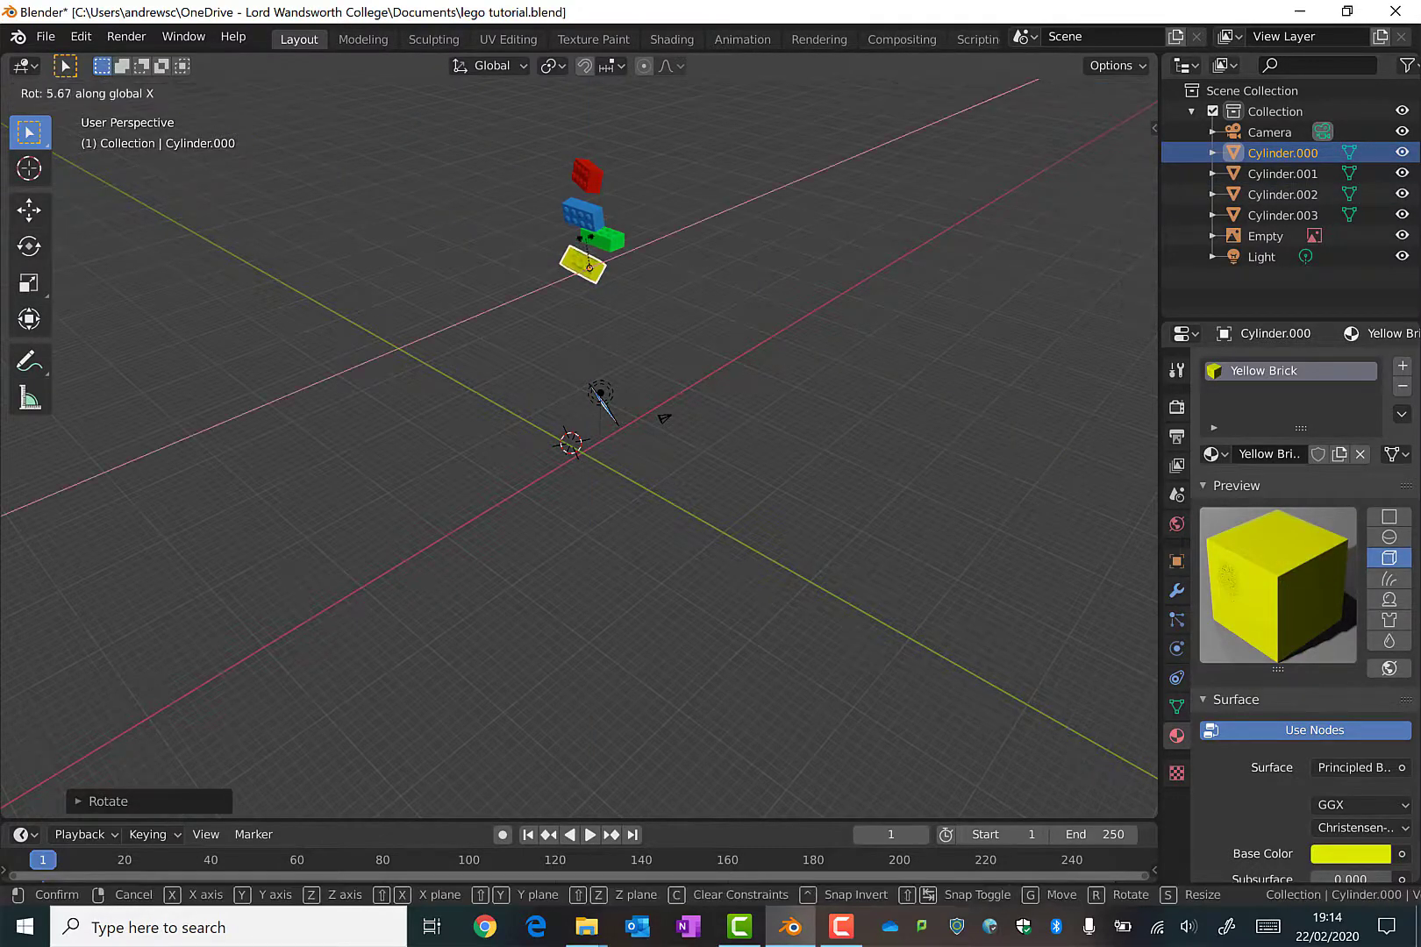
pyautogui.click(643, 230)
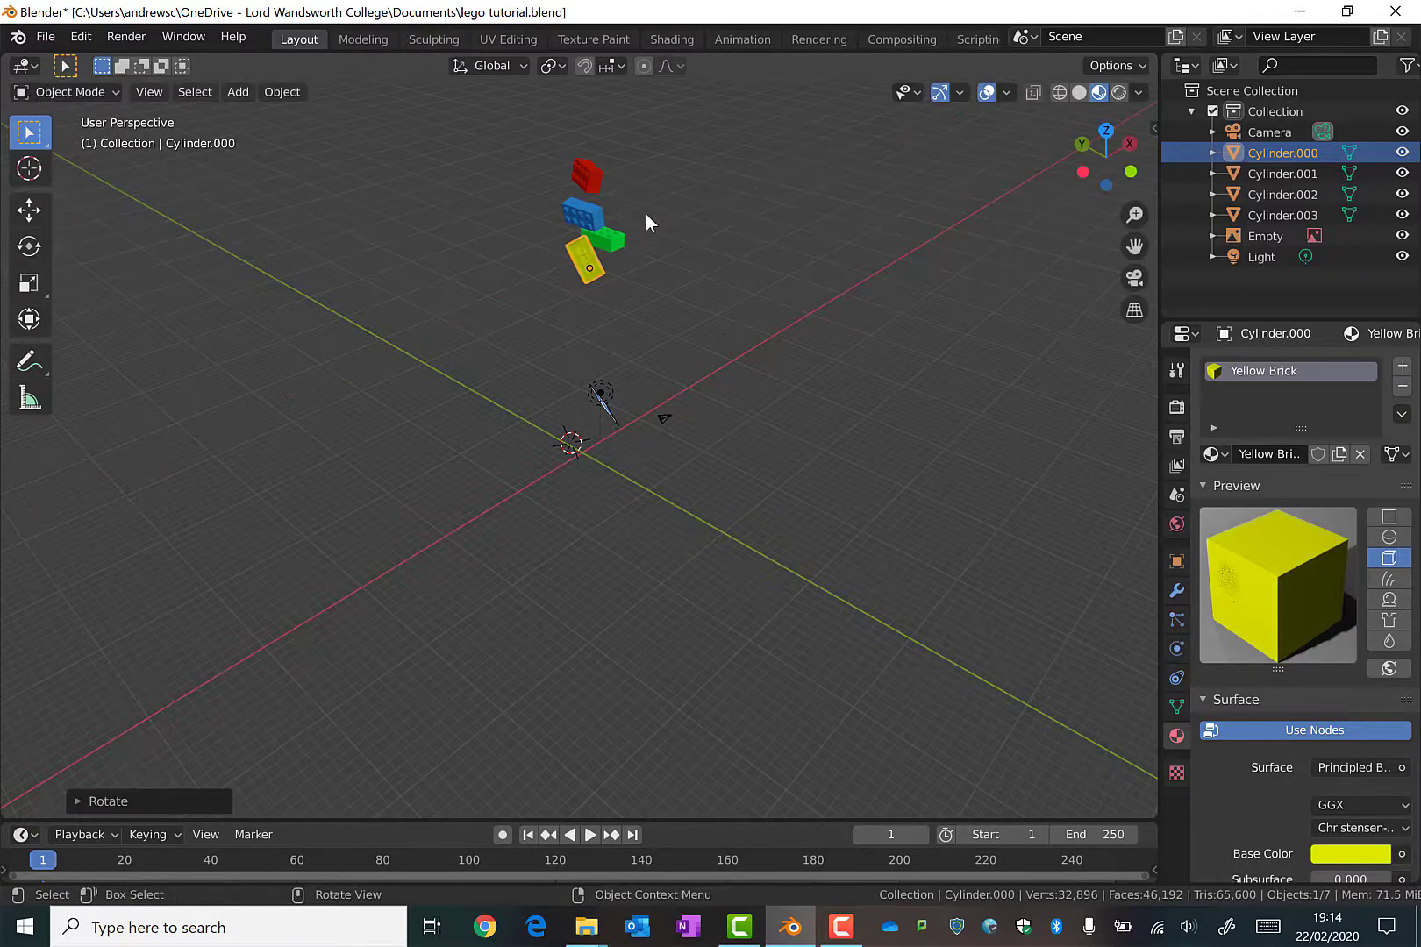
# Add a plane mesh beneath the bricks and scale it up by about 20.2 as a floor
pyautogui.scroll(1, 646, 214)
pyautogui.moveTo(647, 216)
pyautogui.mouseDown(button='middle')
pyautogui.moveTo(539, 245)
pyautogui.moveTo(576, 330)
pyautogui.moveTo(672, 273)
pyautogui.moveTo(684, 204)
pyautogui.moveTo(631, 183)
pyautogui.moveTo(588, 187)
pyautogui.moveTo(640, 221)
pyautogui.moveTo(783, 186)
pyautogui.moveTo(649, 211)
pyautogui.mouseUp(button='middle')
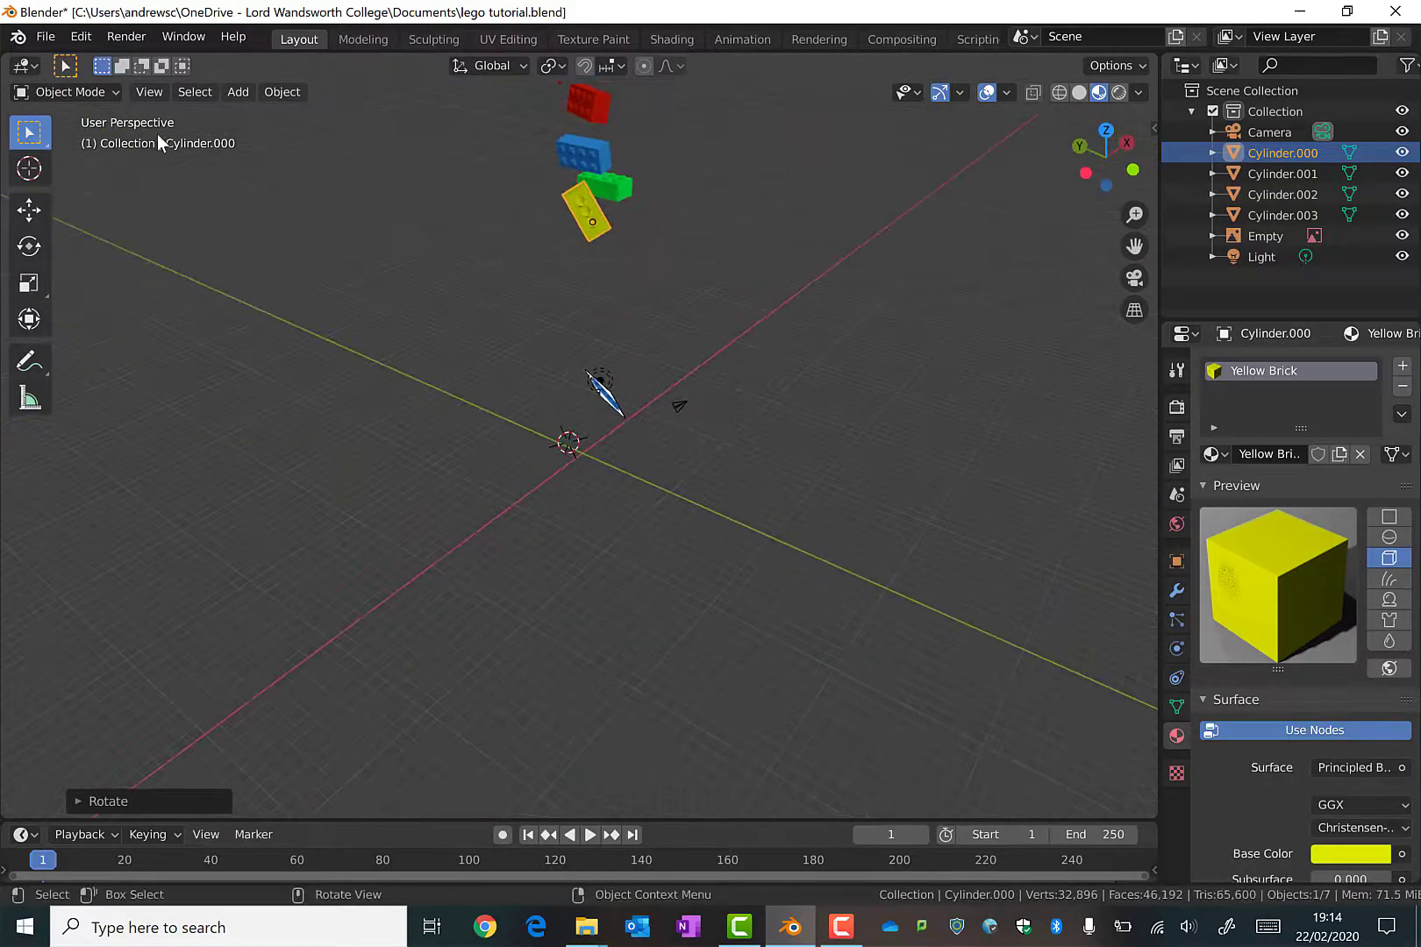
pyautogui.click(243, 91)
pyautogui.moveTo(266, 121)
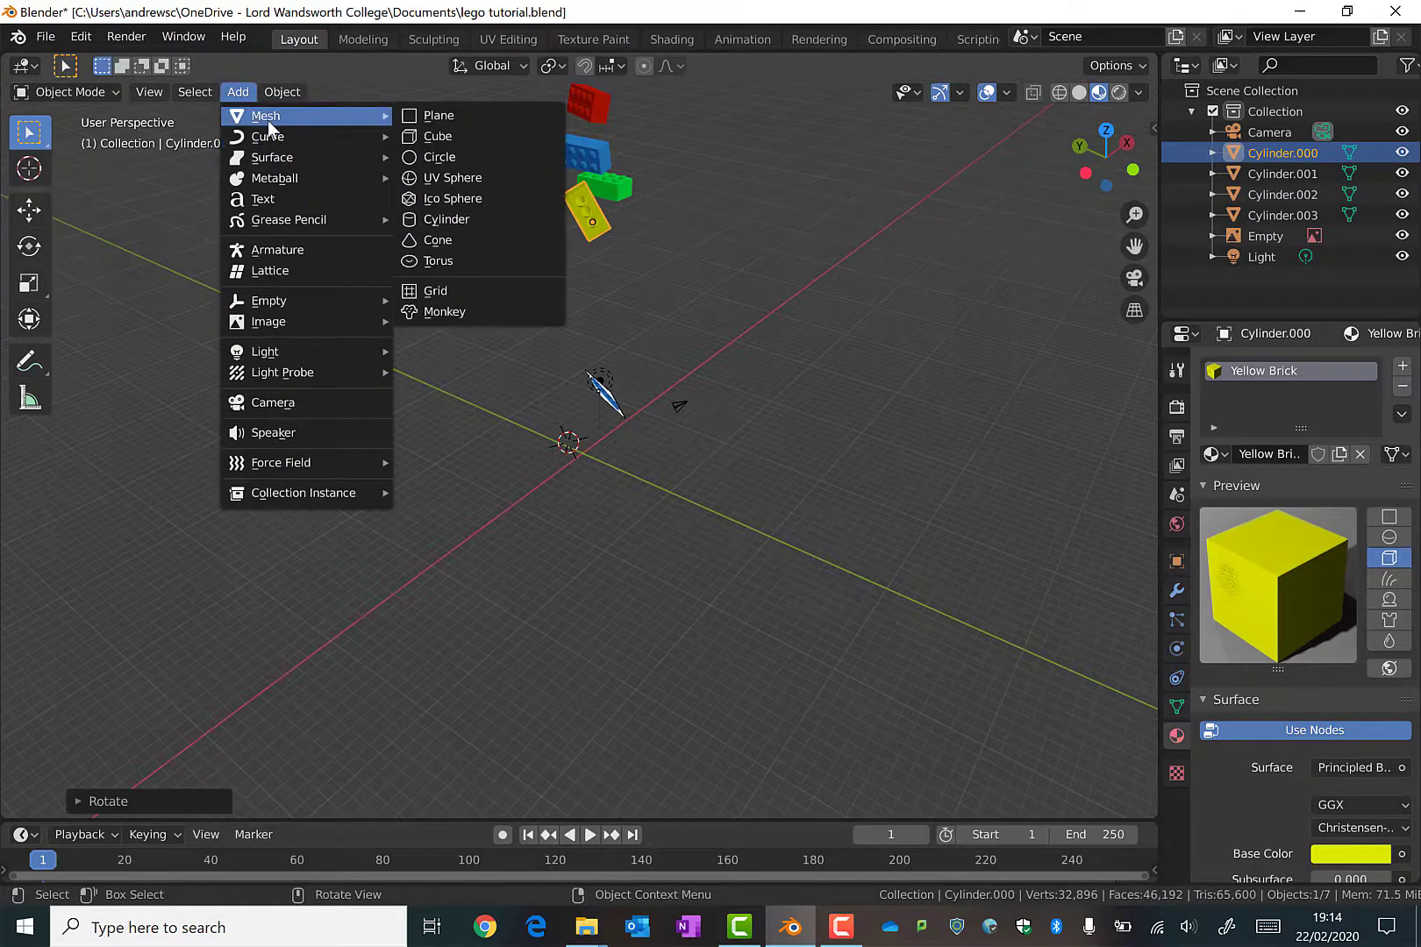
pyautogui.click(453, 112)
pyautogui.press('s')
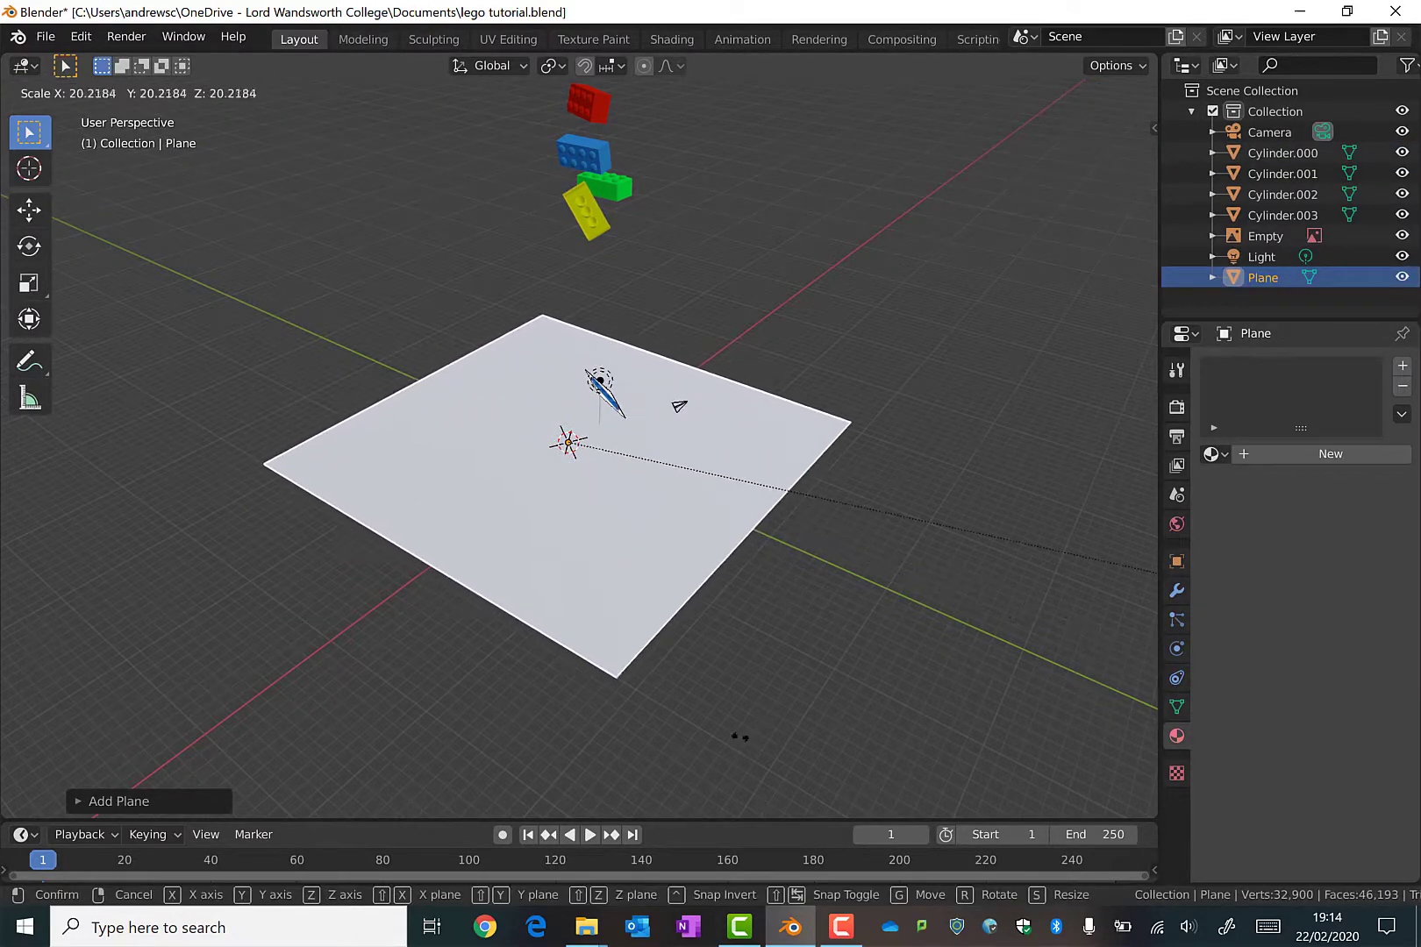
pyautogui.click(765, 726)
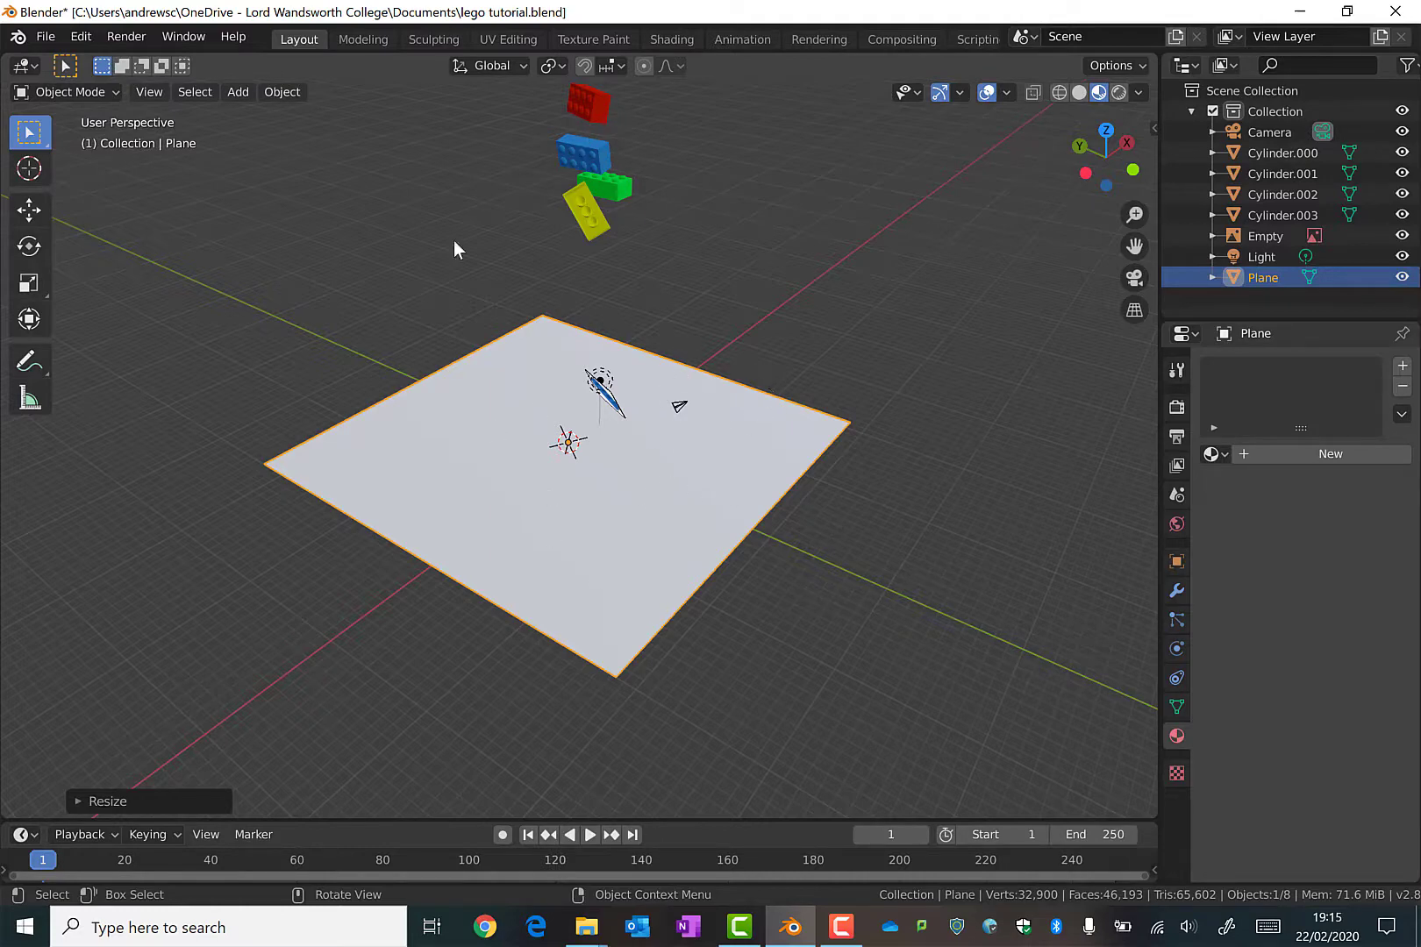
# Make the floor plane a passive rigid body
pyautogui.click(274, 92)
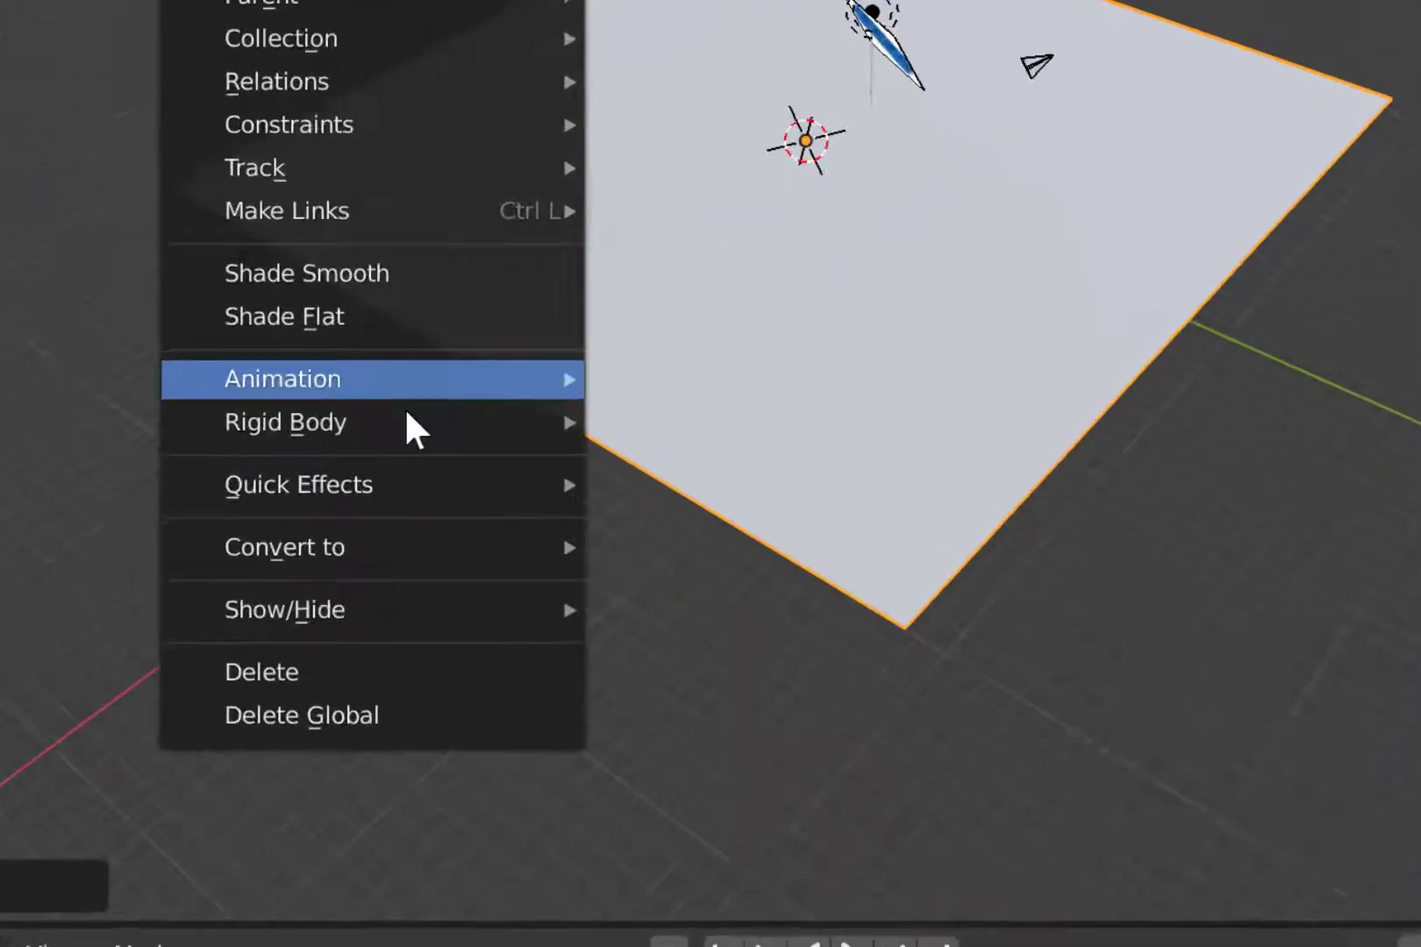
pyautogui.moveTo(376, 578)
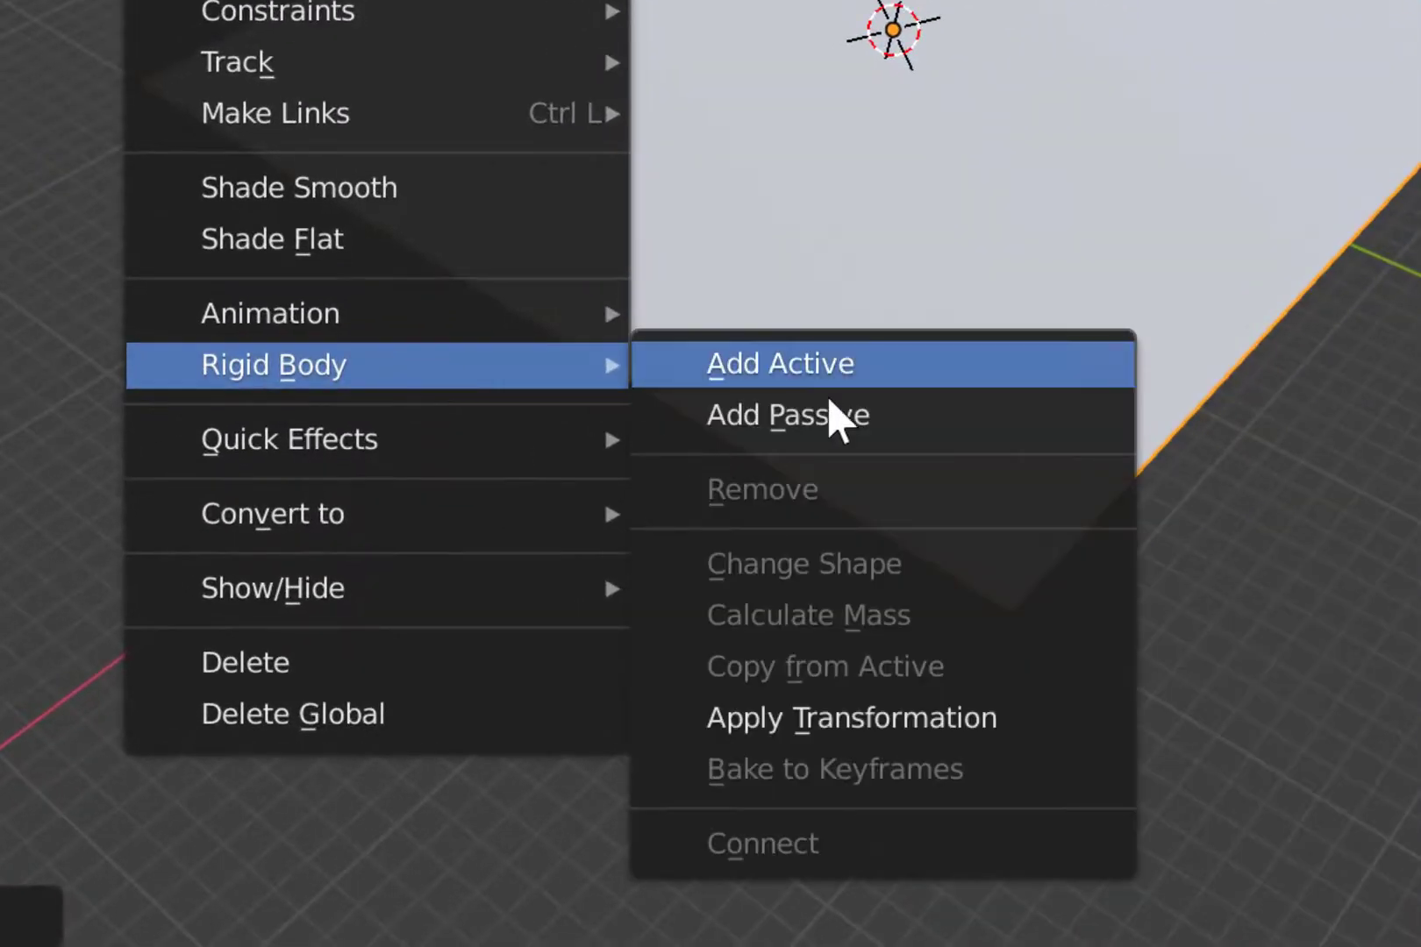
pyautogui.click(912, 421)
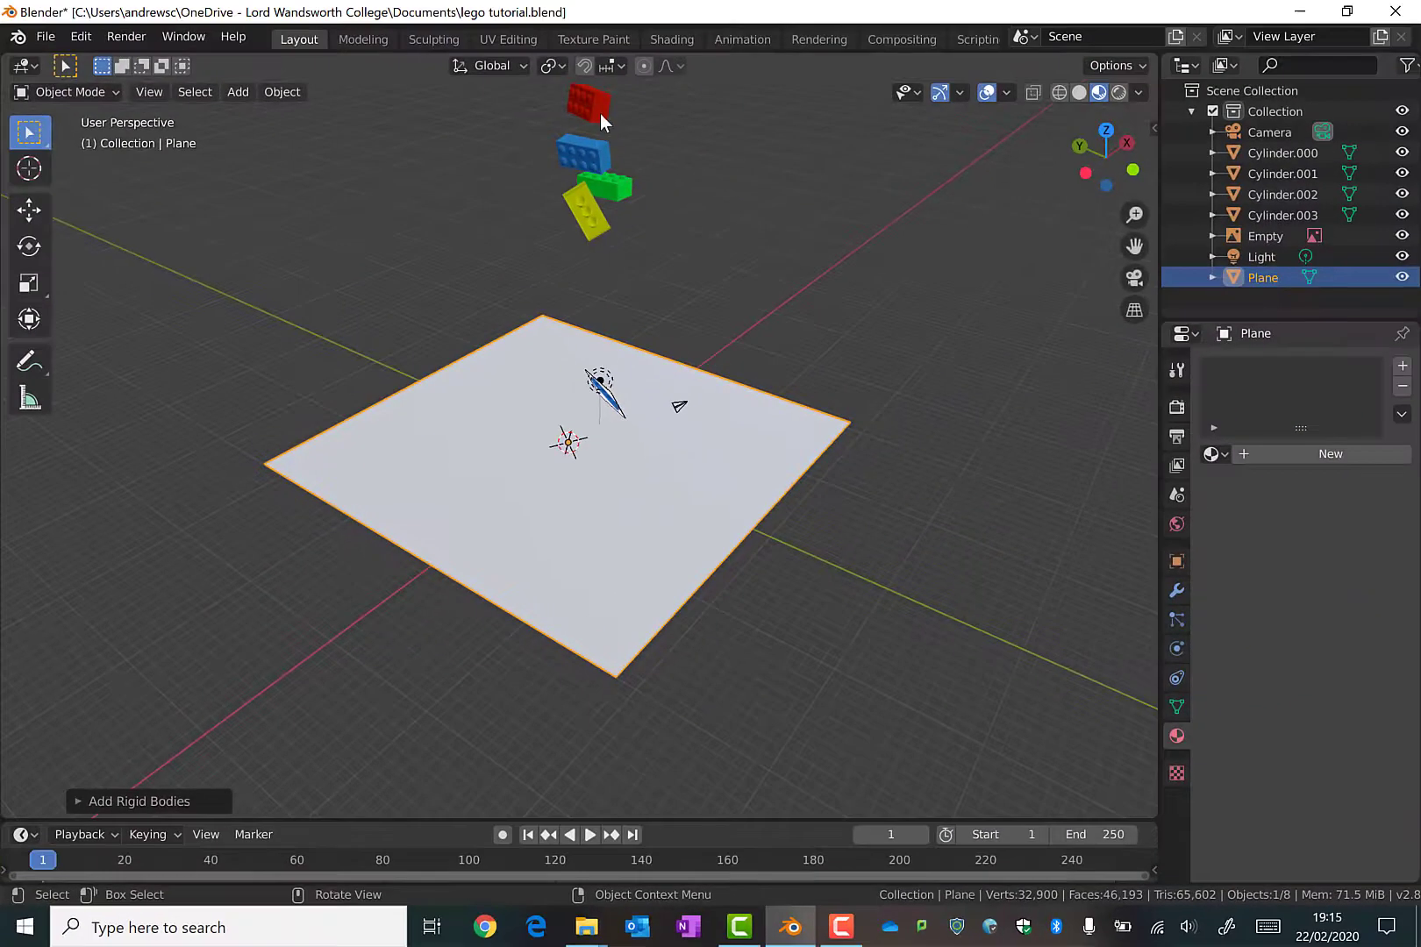
# Make the red brick an active rigid body
pyautogui.click(596, 107)
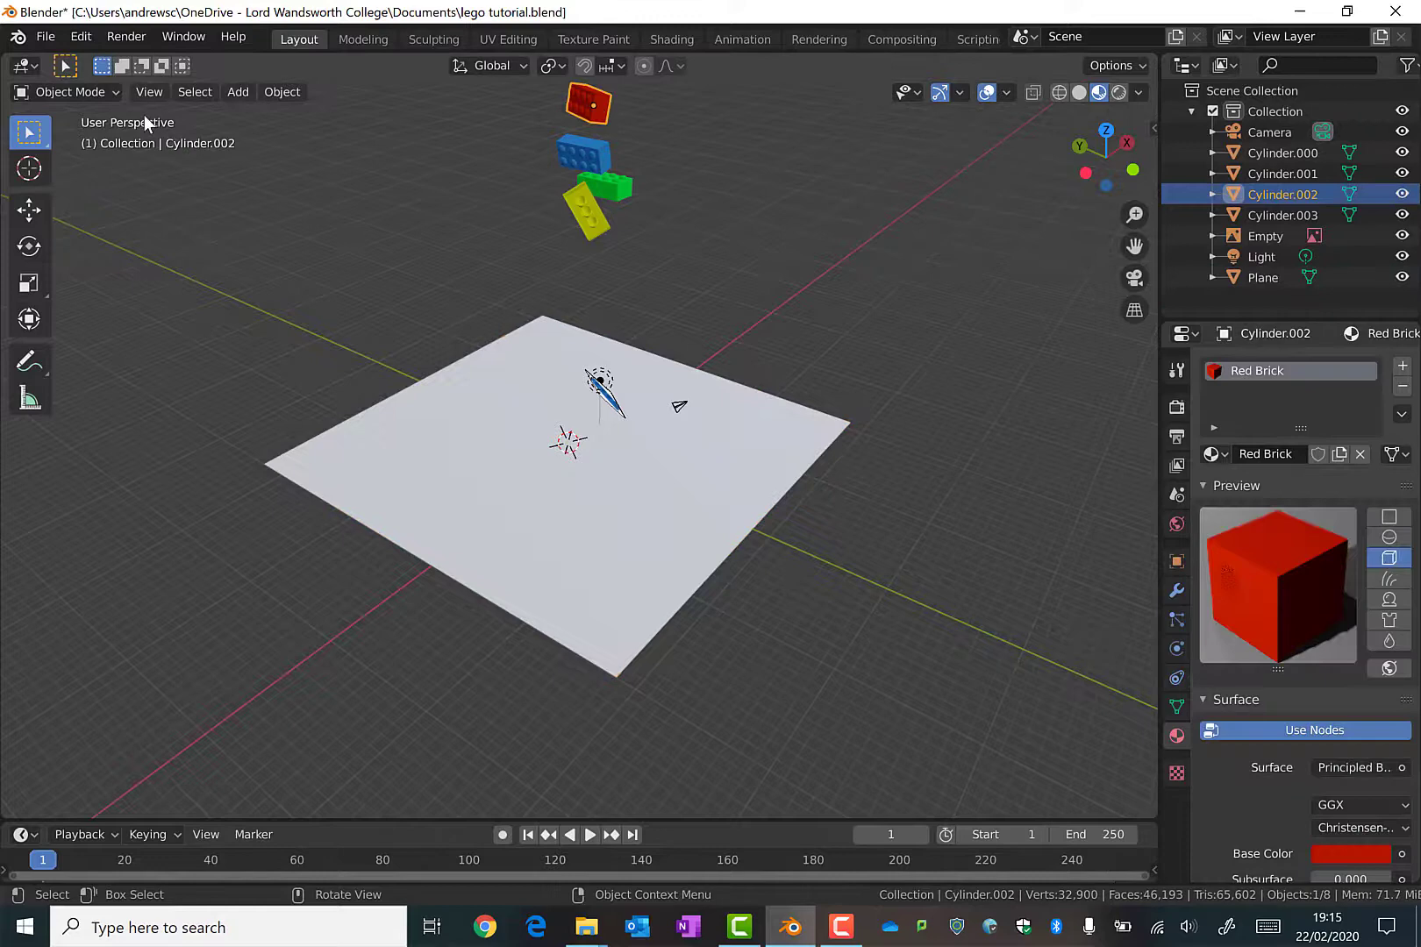
pyautogui.click(281, 95)
pyautogui.moveTo(369, 566)
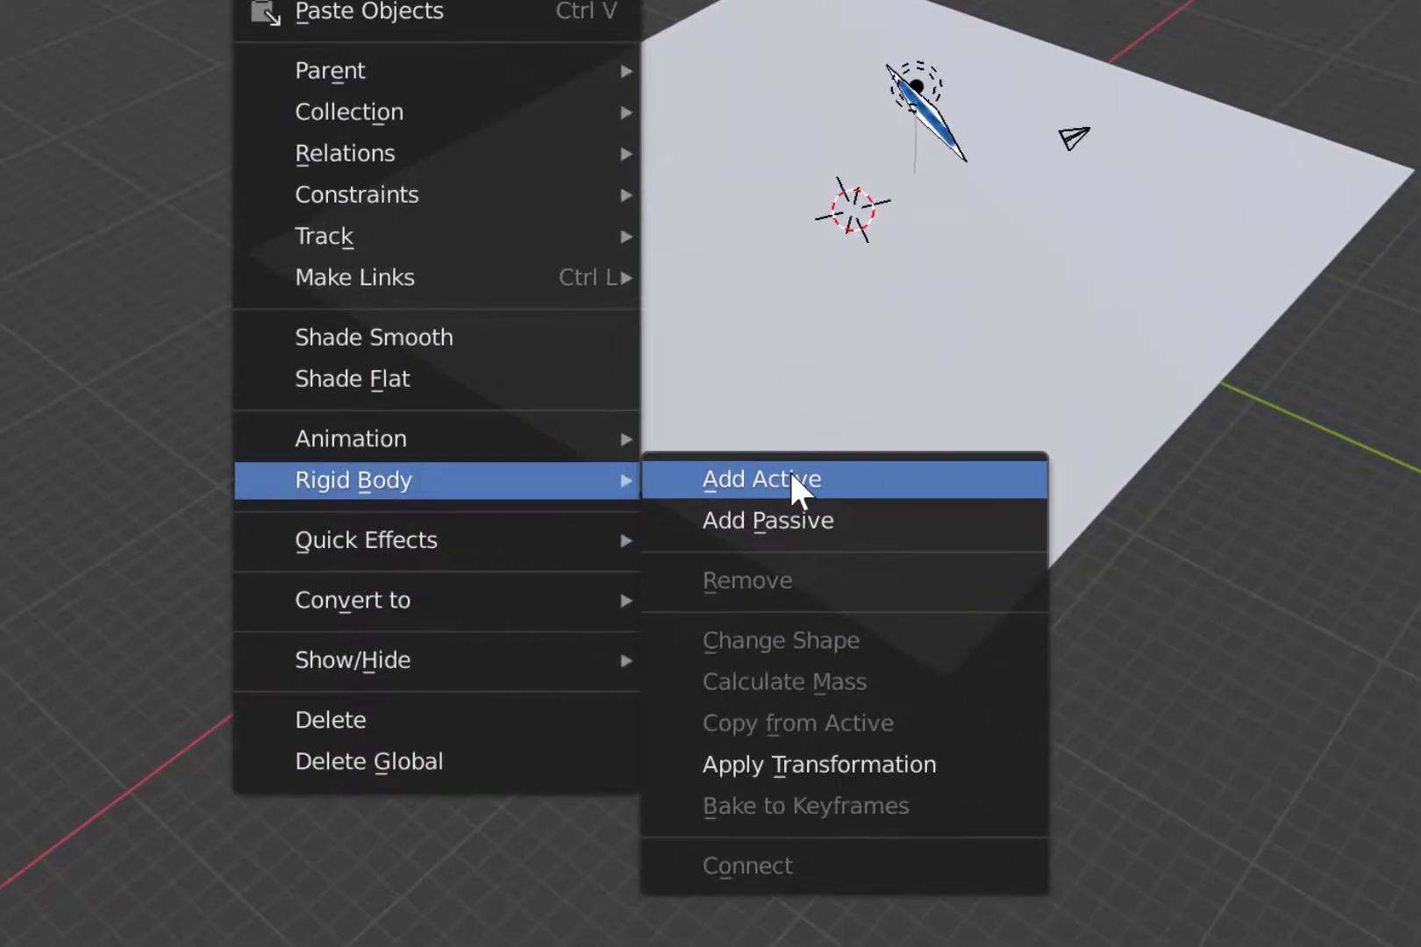
pyautogui.click(541, 581)
# Make the blue brick an active rigid body
pyautogui.click(282, 92)
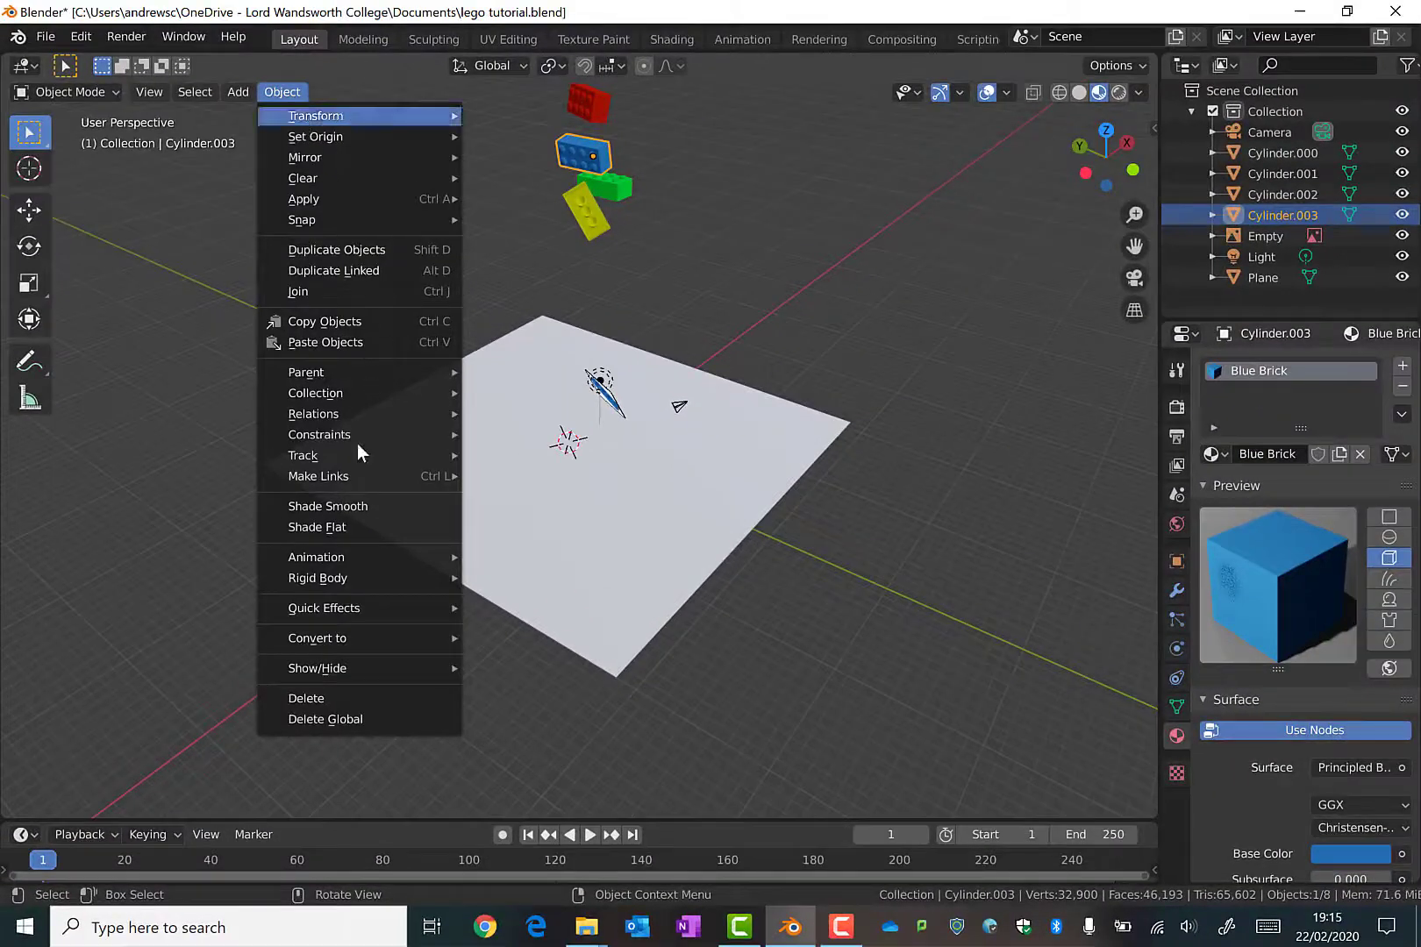
pyautogui.moveTo(375, 578)
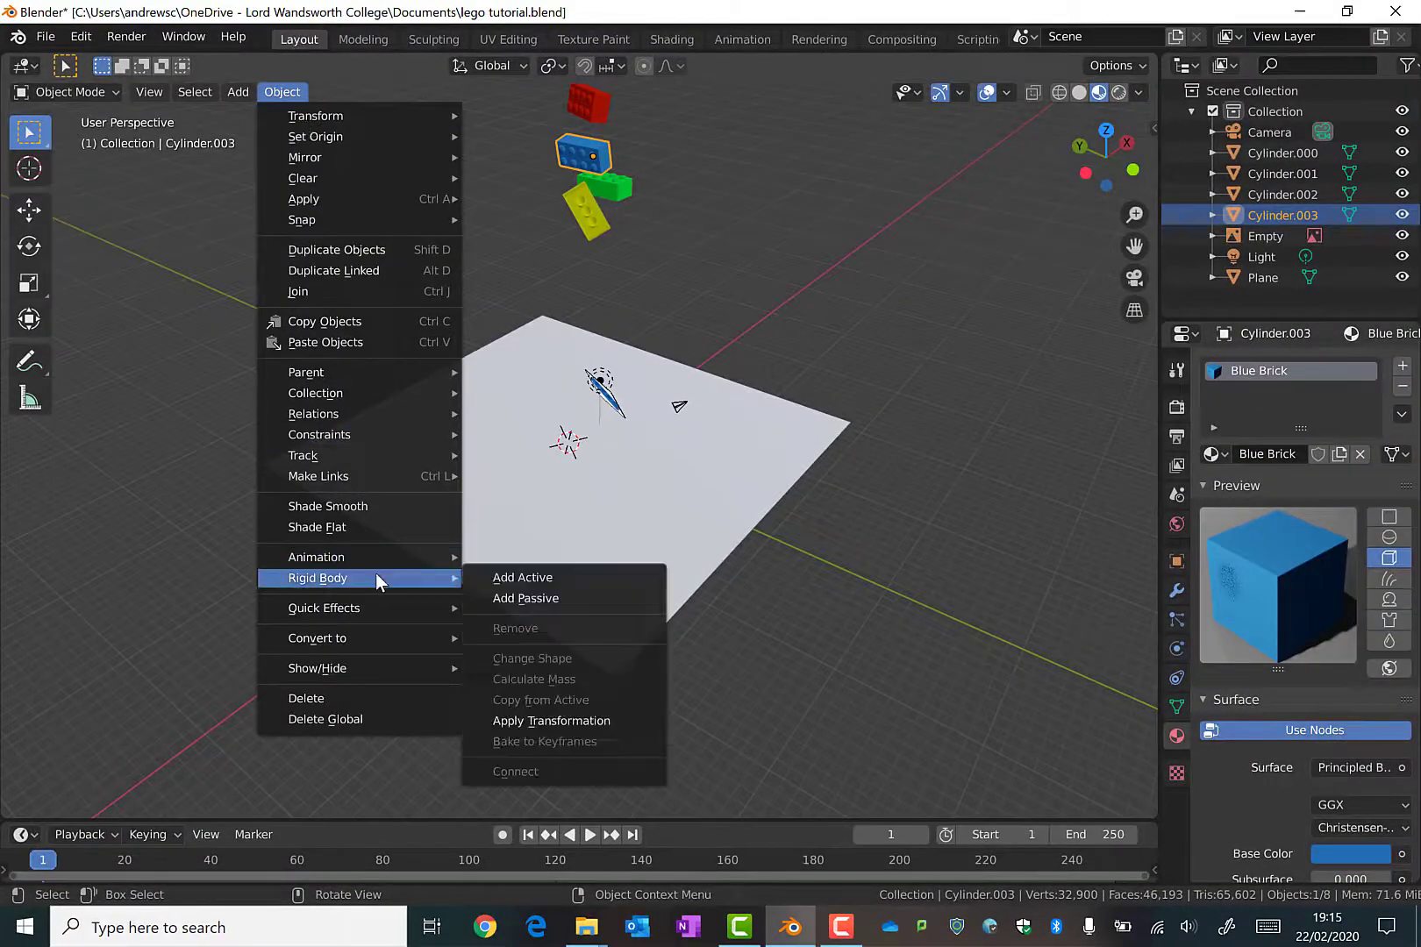
pyautogui.click(533, 578)
# Make the green brick an active rigid body
pyautogui.click(614, 186)
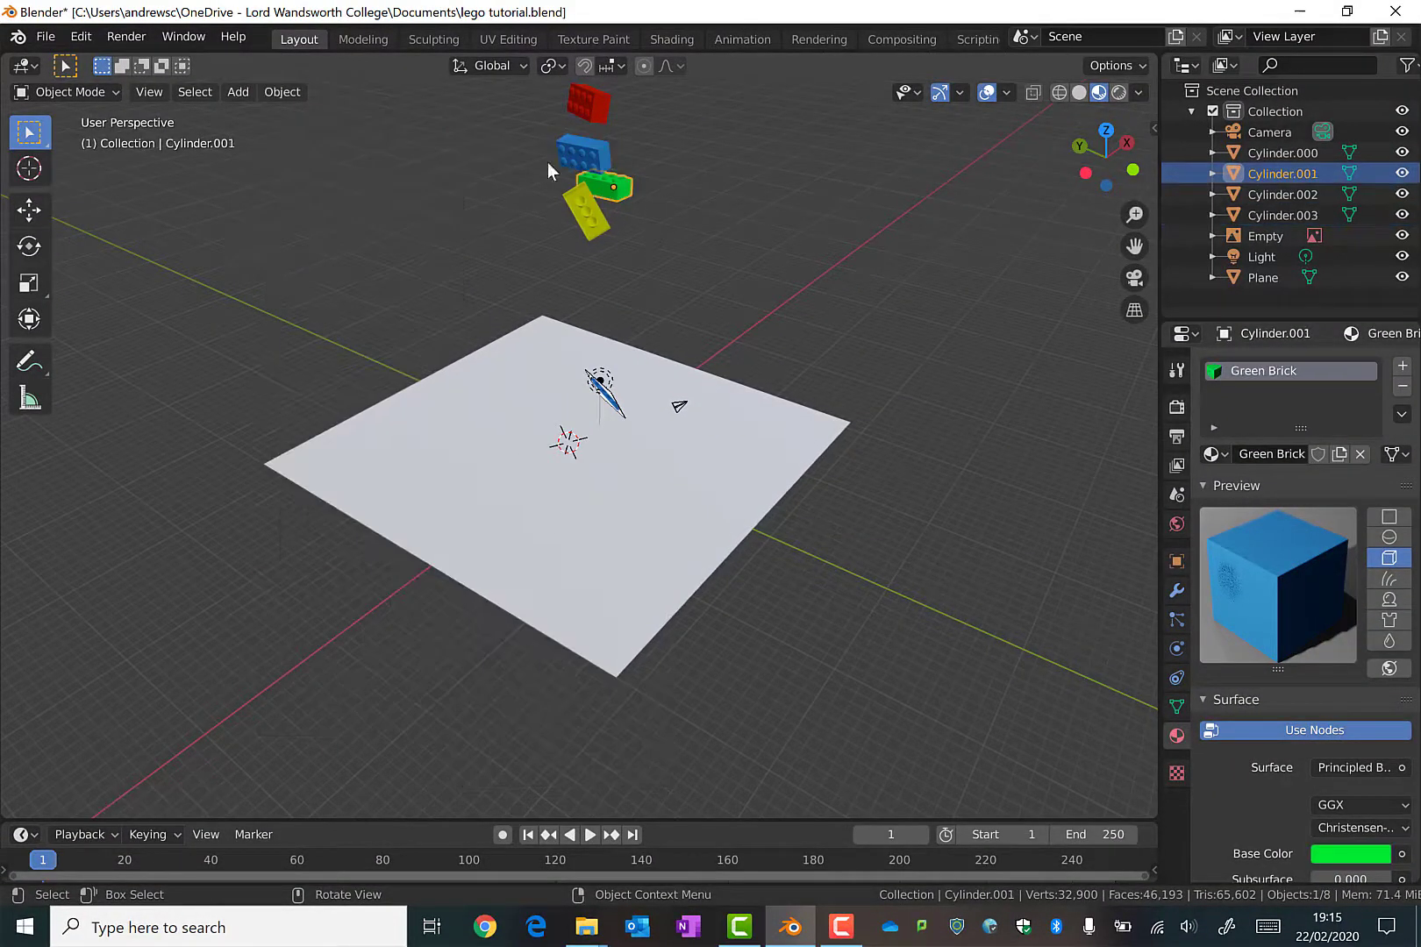
pyautogui.click(279, 93)
pyautogui.moveTo(342, 577)
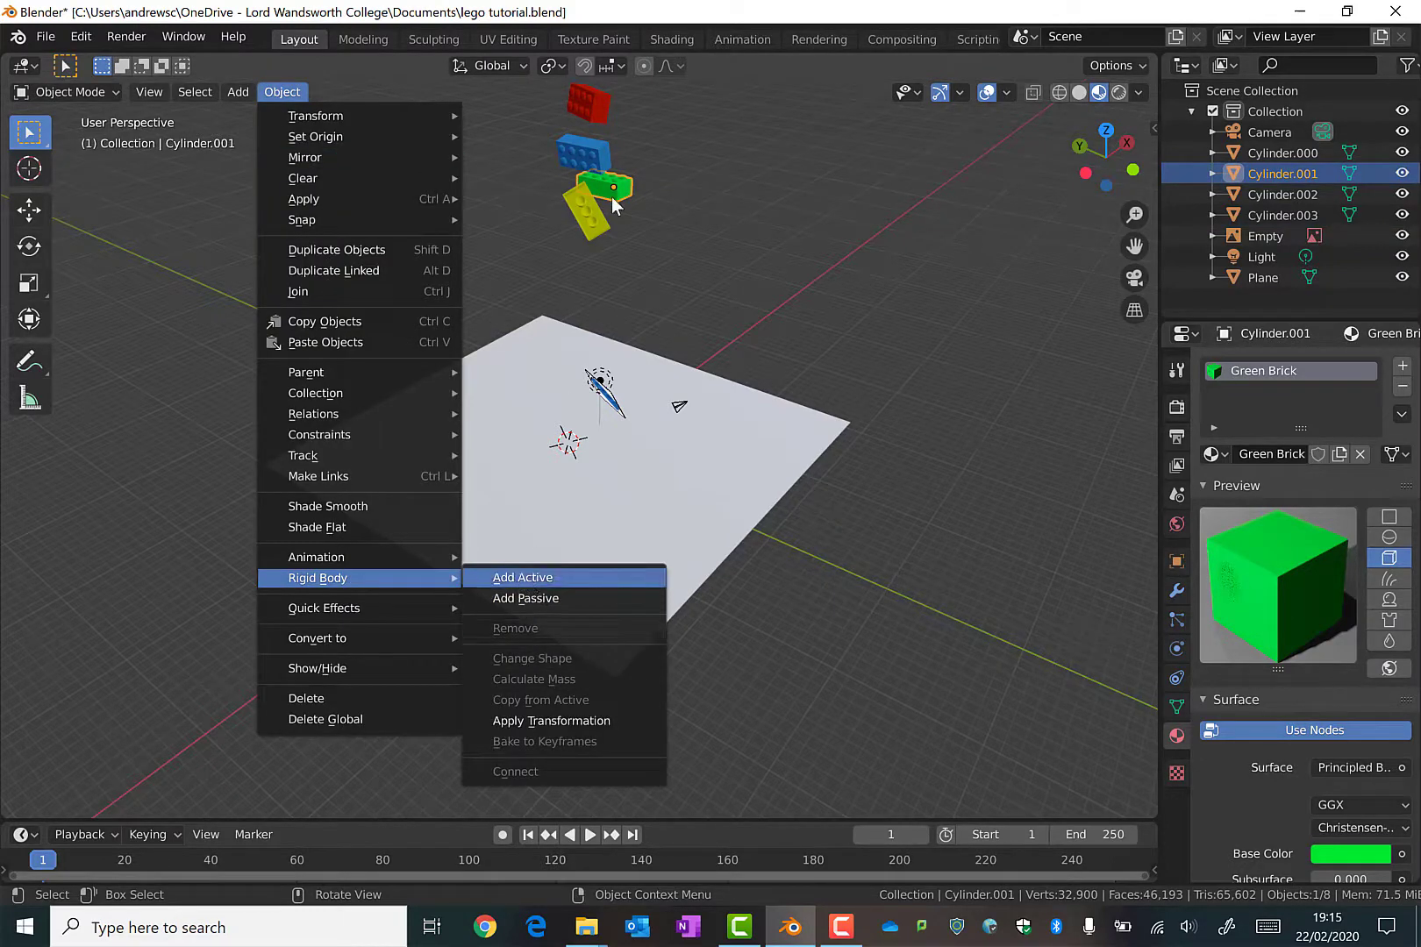
pyautogui.click(517, 577)
# Make the yellow brick an active rigid body
pyautogui.click(591, 227)
pyautogui.click(281, 91)
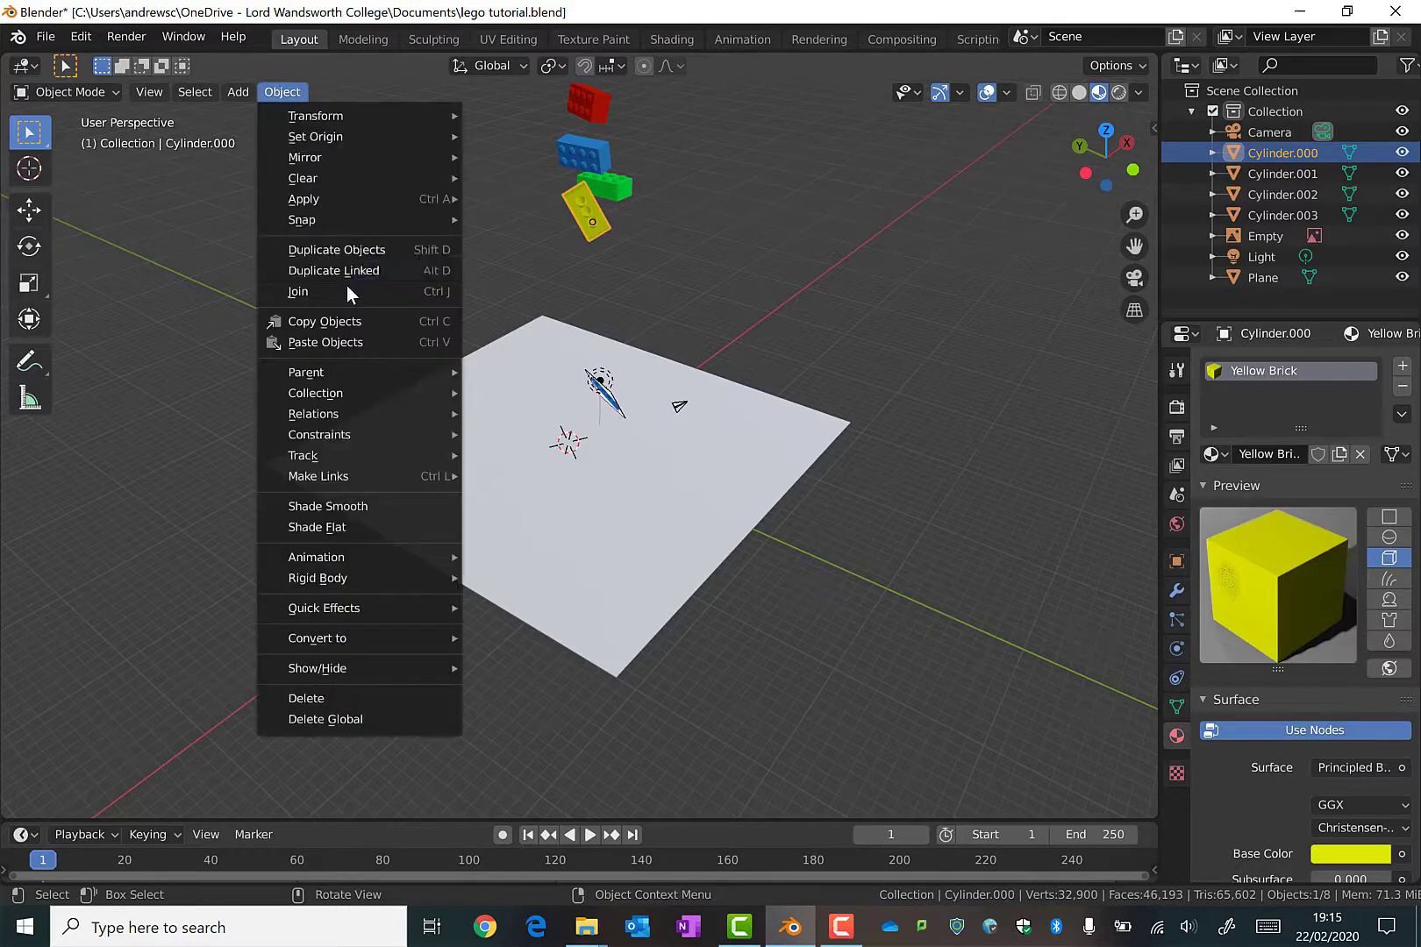
pyautogui.moveTo(365, 579)
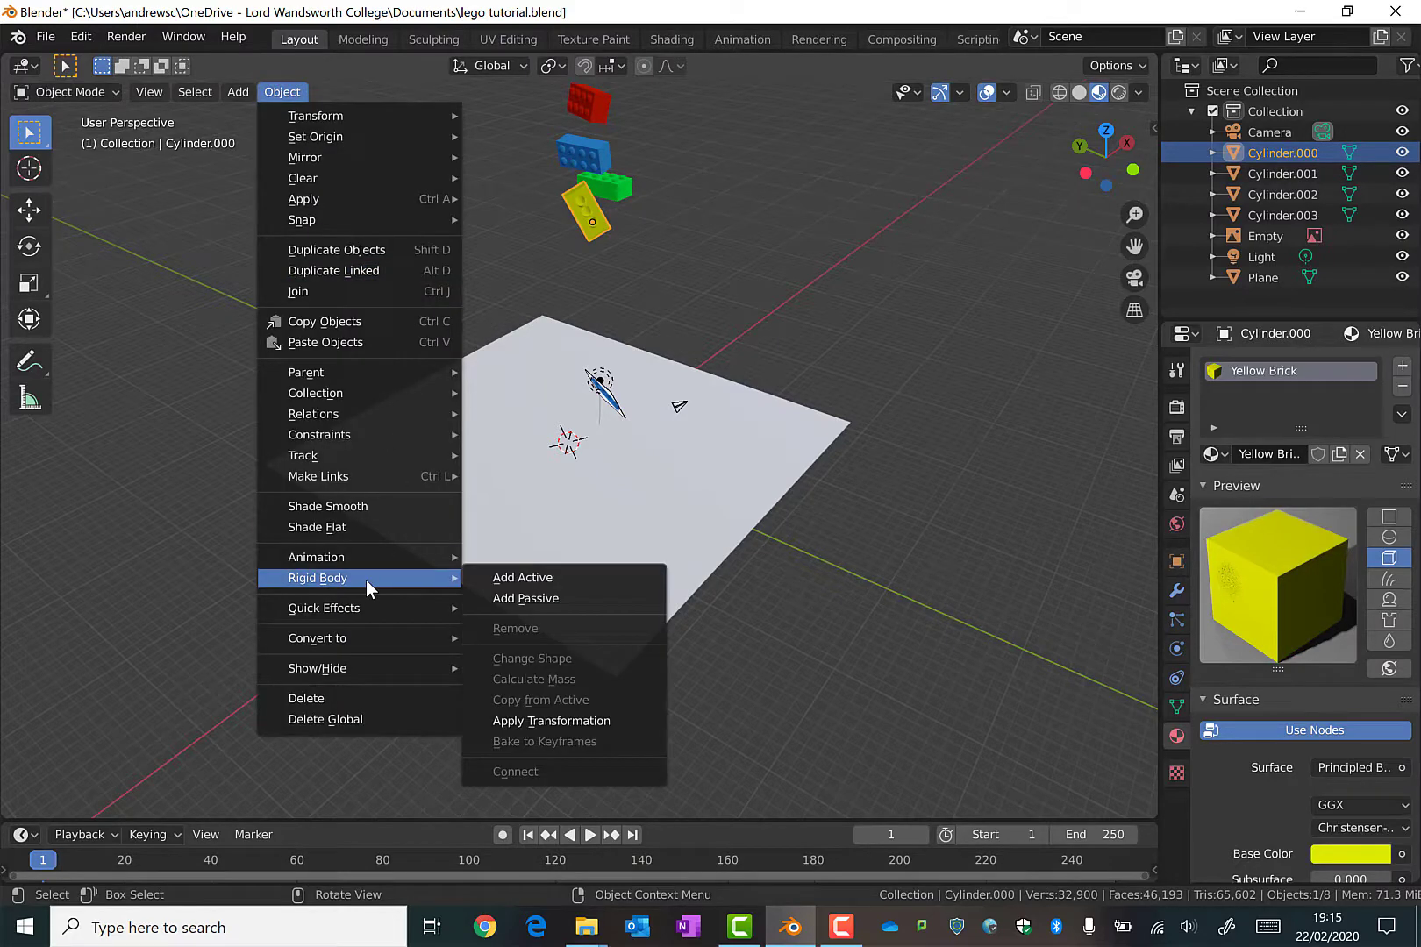
pyautogui.click(531, 578)
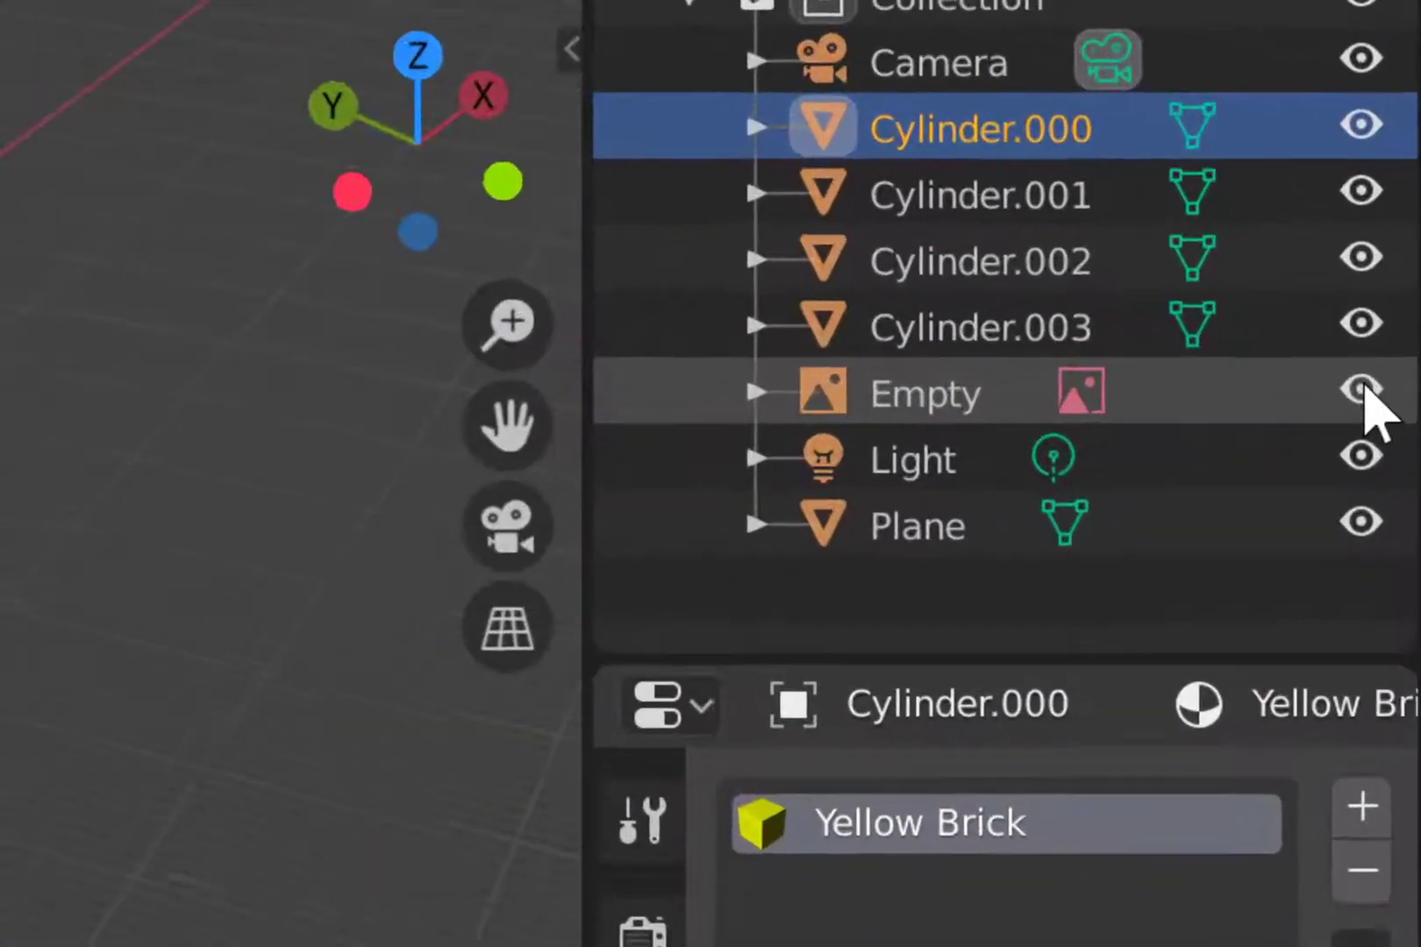
# Hide the Empty reference image, play the rigid body simulation from a front-on view and rewind to frame 1
pyautogui.click(1388, 286)
pyautogui.moveTo(661, 472); pyautogui.dragTo(701, 570, button='middle')
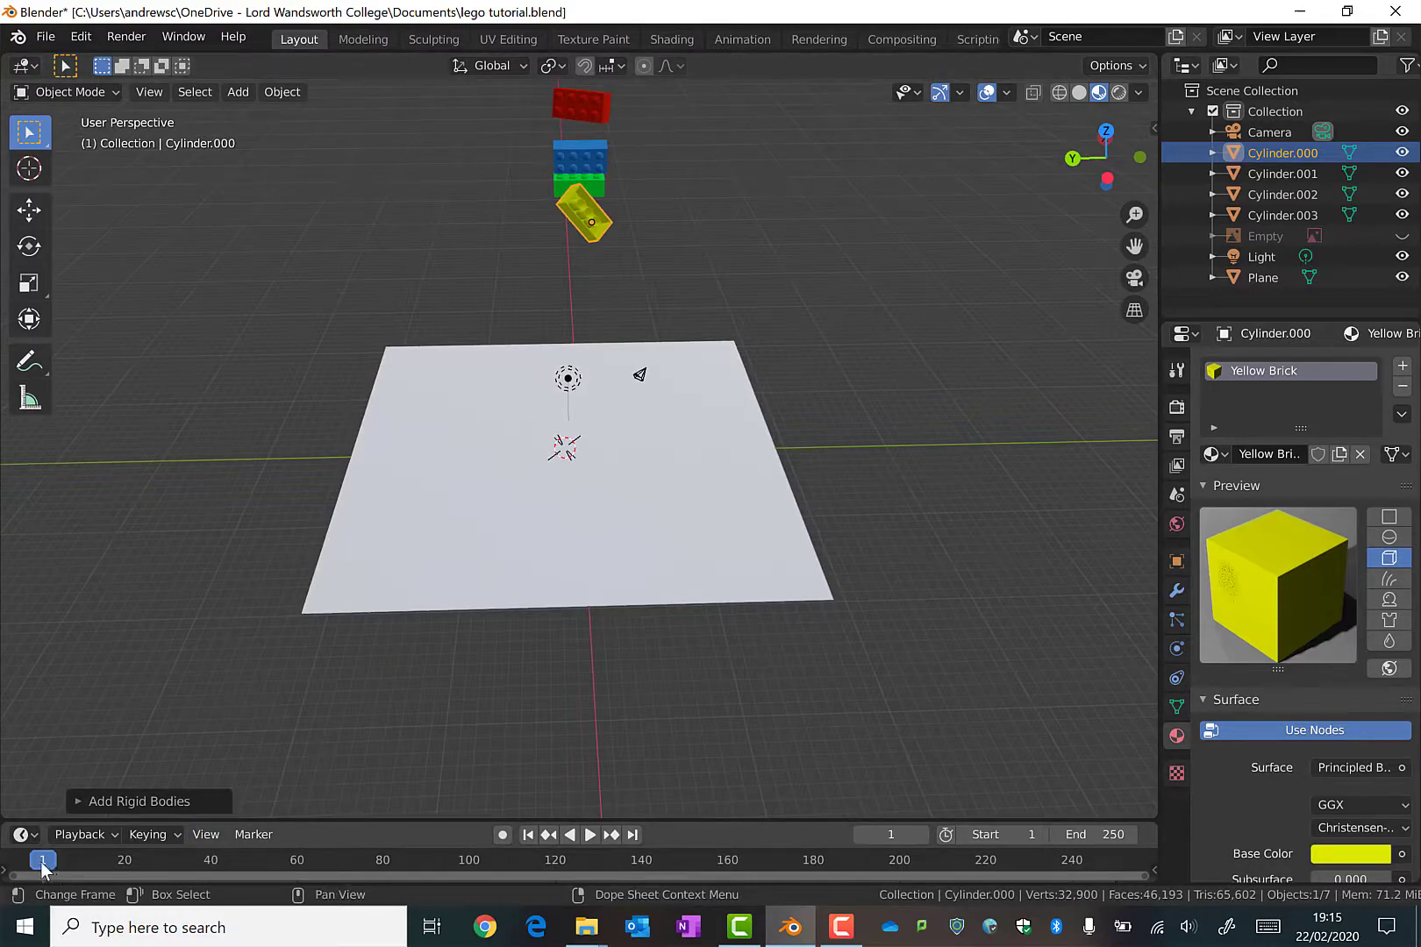
pyautogui.scroll(1, 465, 876)
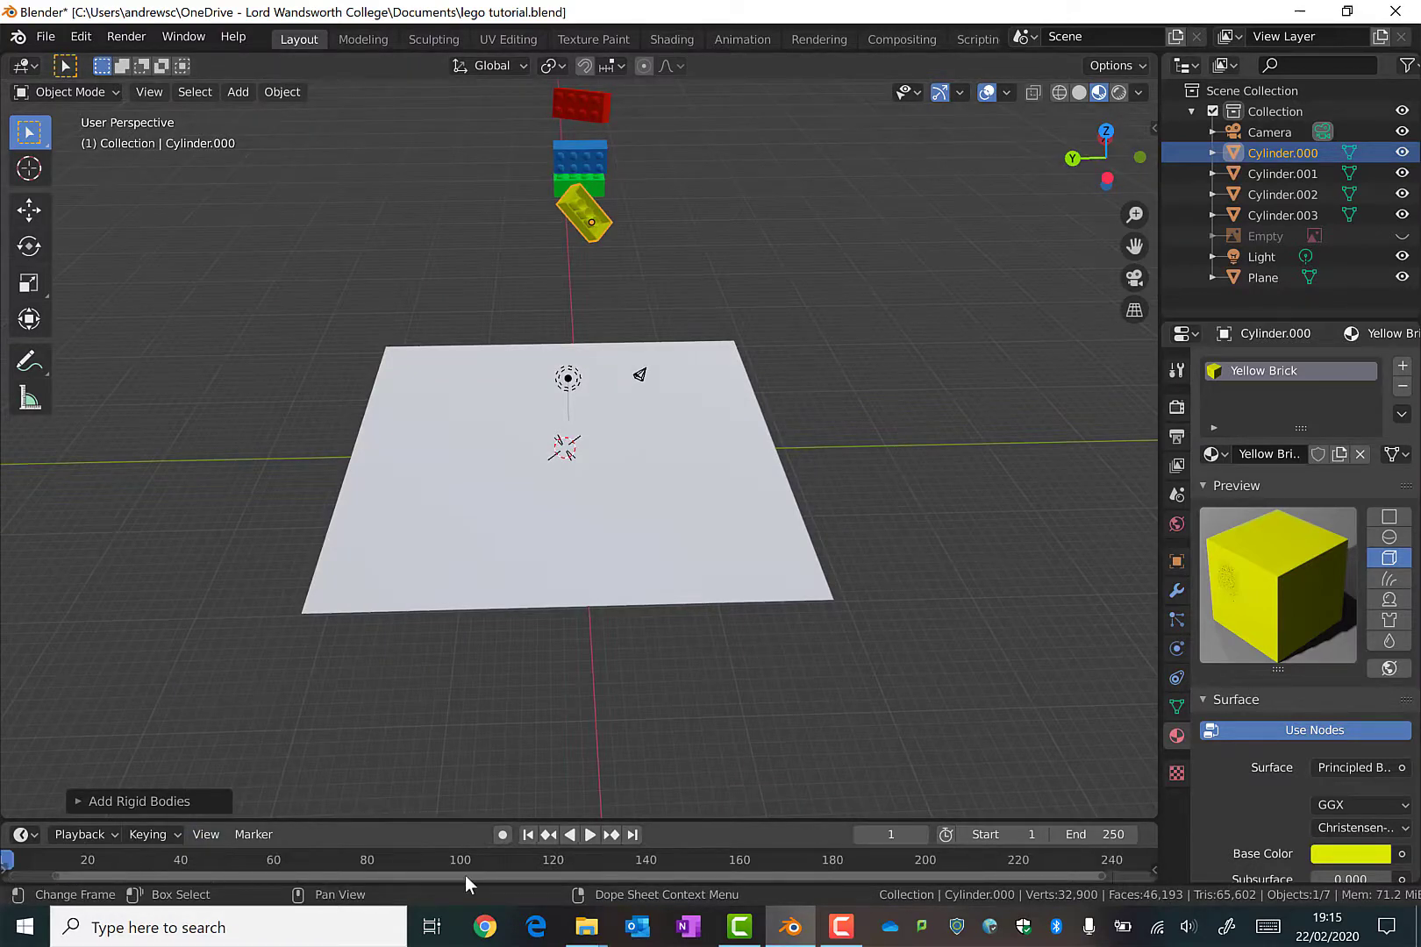
pyautogui.click(587, 835)
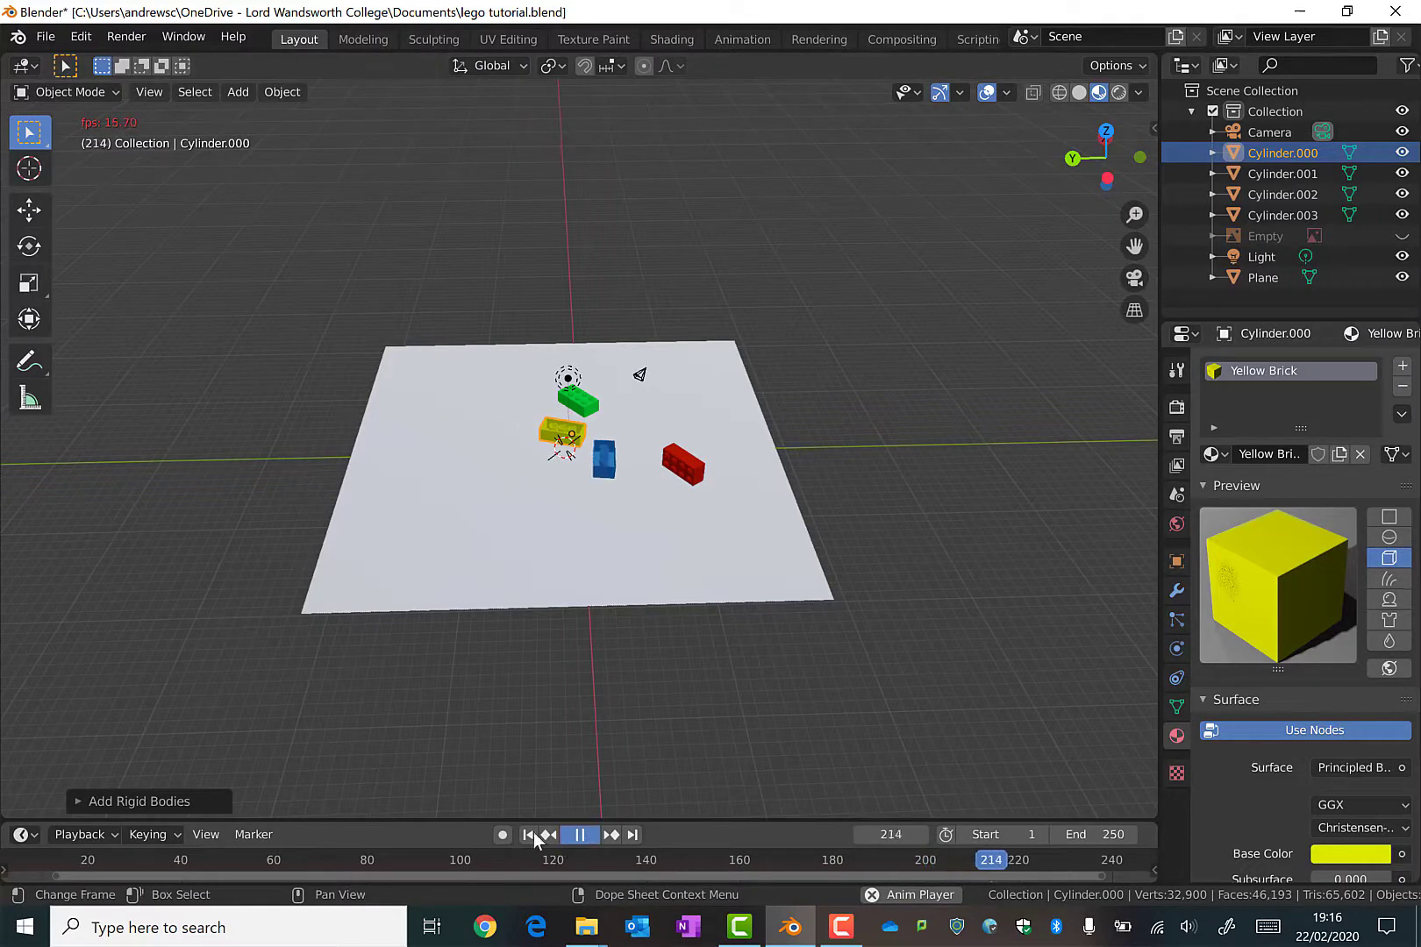
pyautogui.click(581, 835)
pyautogui.click(527, 834)
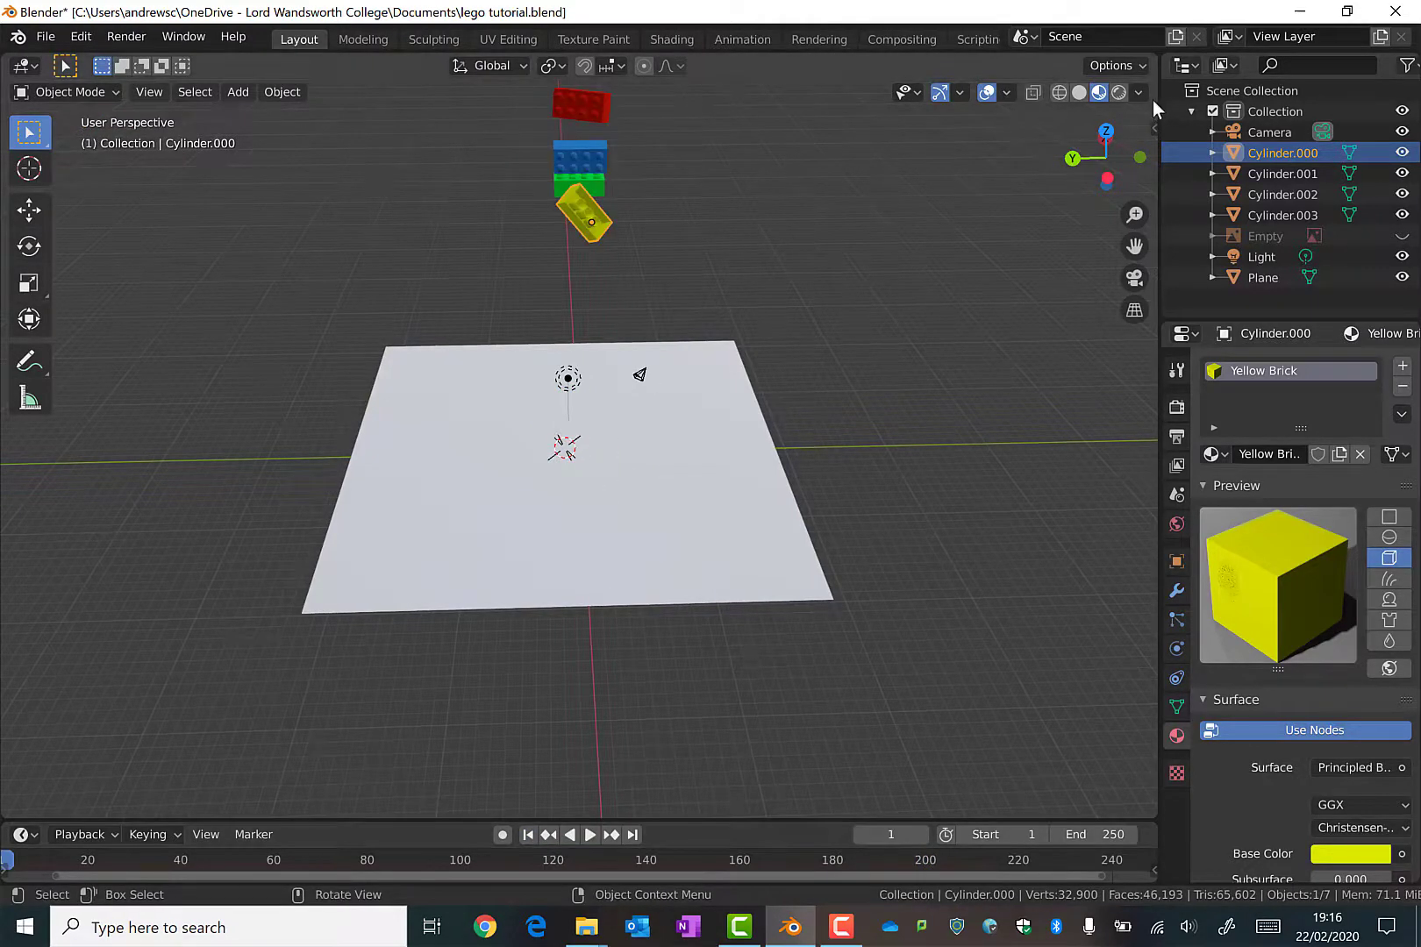
# Switch the viewport to rendered shading, play the falling-brick simulation and rewind to frame 1
pyautogui.click(1119, 93)
pyautogui.moveTo(761, 212)
pyautogui.mouseDown(button='middle')
pyautogui.moveTo(665, 243)
pyautogui.moveTo(632, 285)
pyautogui.moveTo(402, 293)
pyautogui.moveTo(479, 203)
pyautogui.moveTo(593, 216)
pyautogui.mouseUp(button='middle')
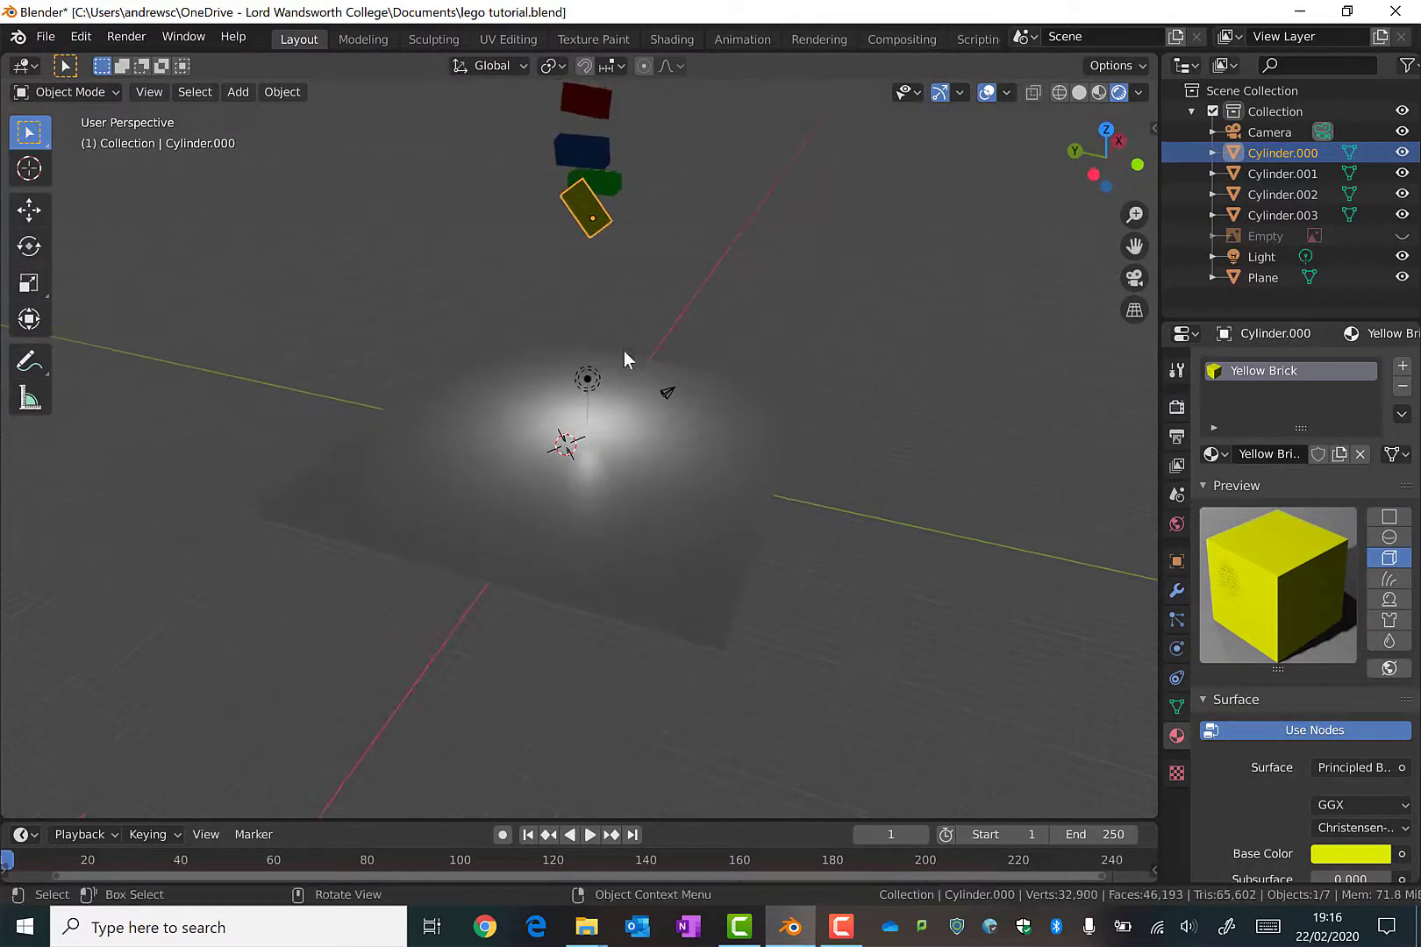
pyautogui.press('space')
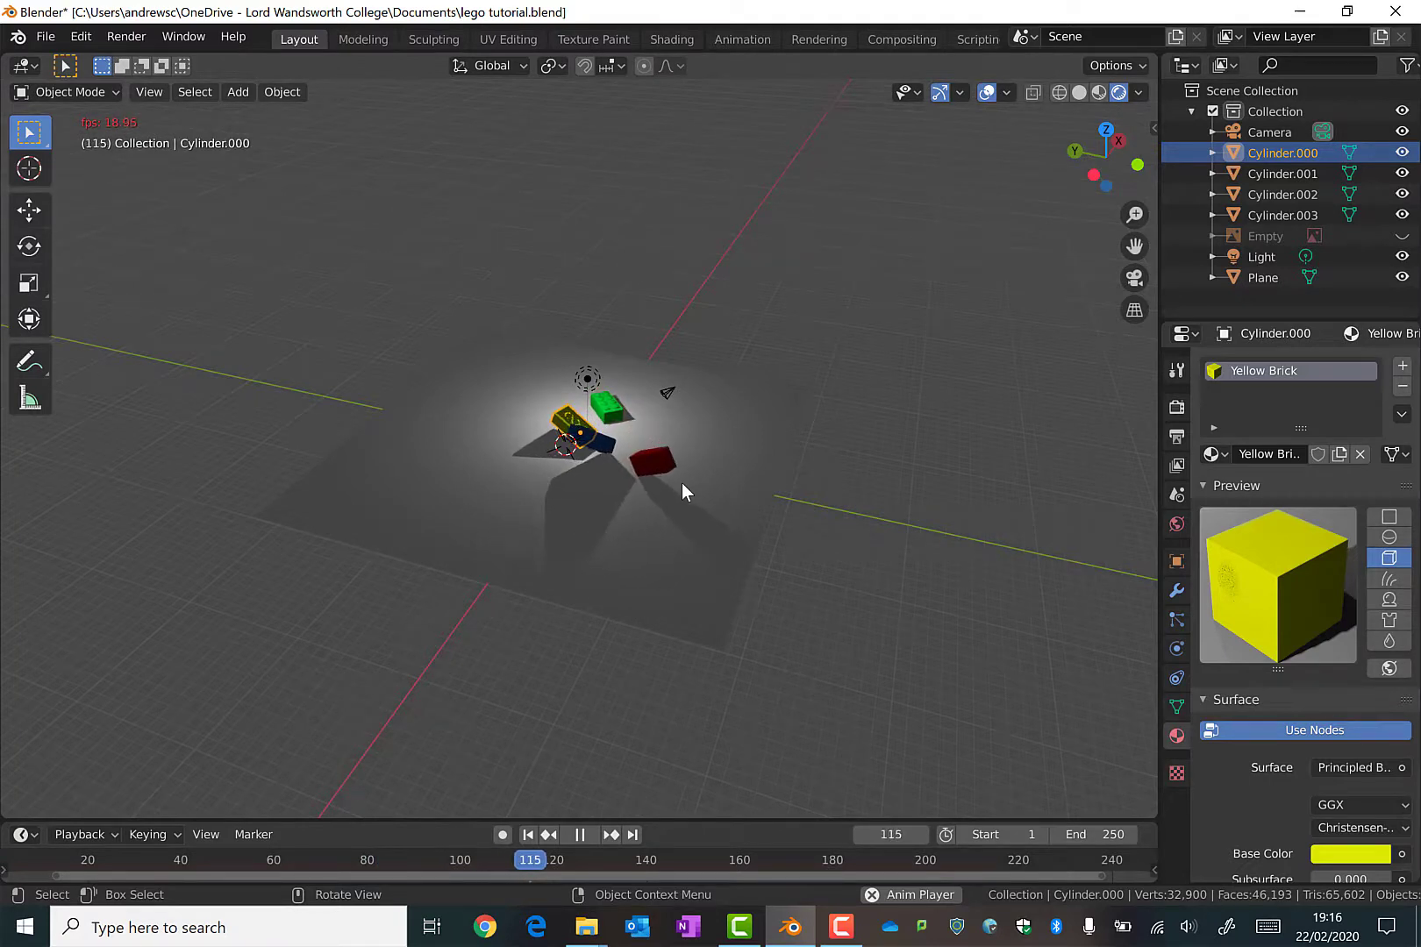
pyautogui.click(579, 835)
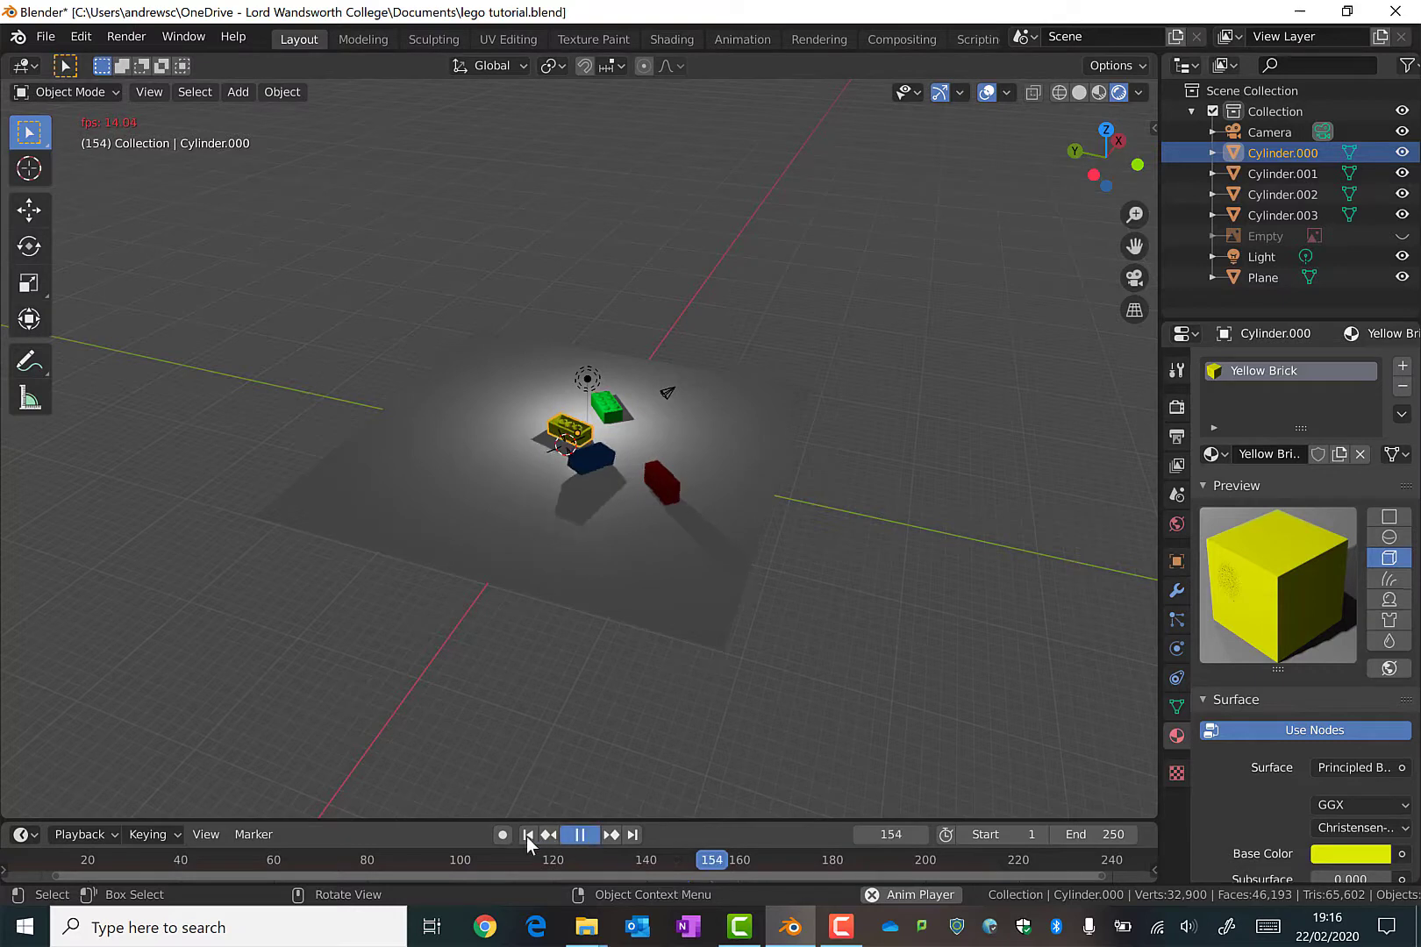
pyautogui.click(527, 835)
# Select all four bricks and duplicate them along the global Y axis to form a second stack beside the first
pyautogui.scroll(-3, 720, 180)
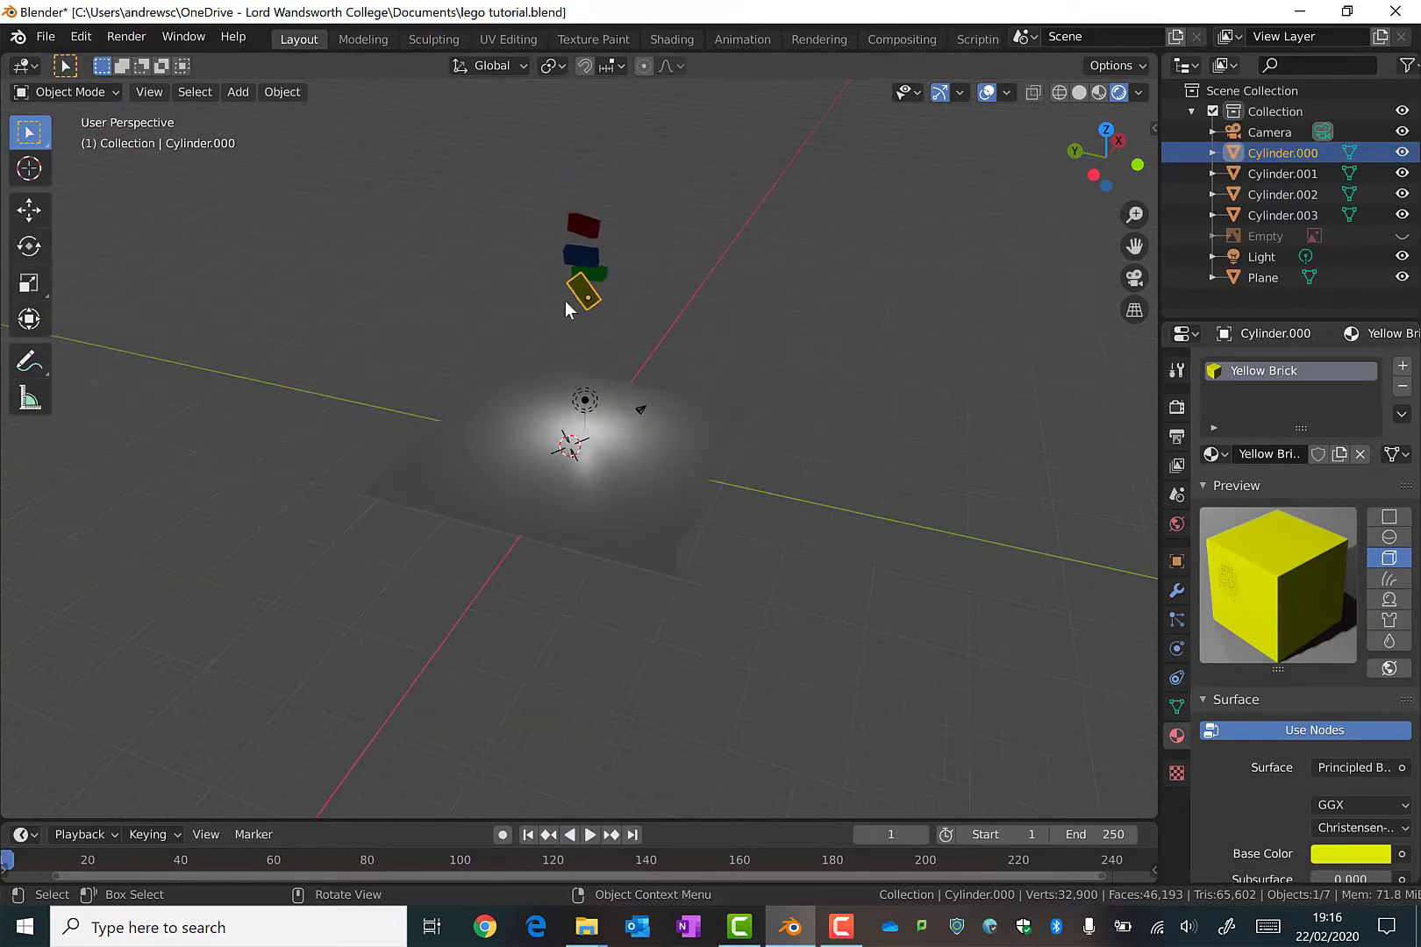
pyautogui.keyDown('shift'); pyautogui.click(598, 270); pyautogui.keyUp('shift')
pyautogui.keyDown('shift'); pyautogui.click(590, 255); pyautogui.keyUp('shift')
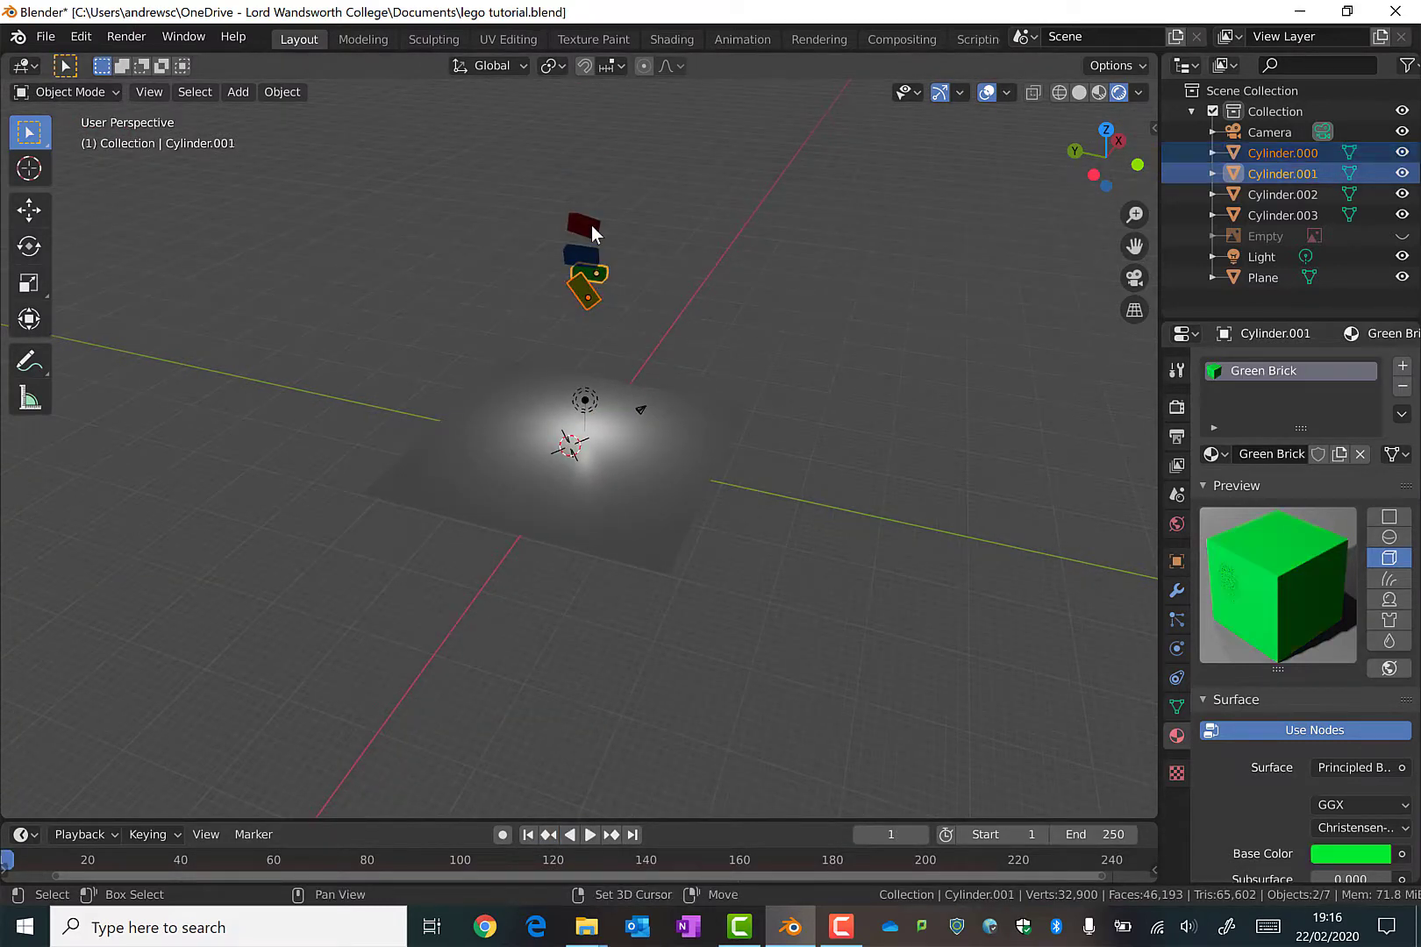
pyautogui.keyDown('shift'); pyautogui.click(592, 227); pyautogui.keyUp('shift')
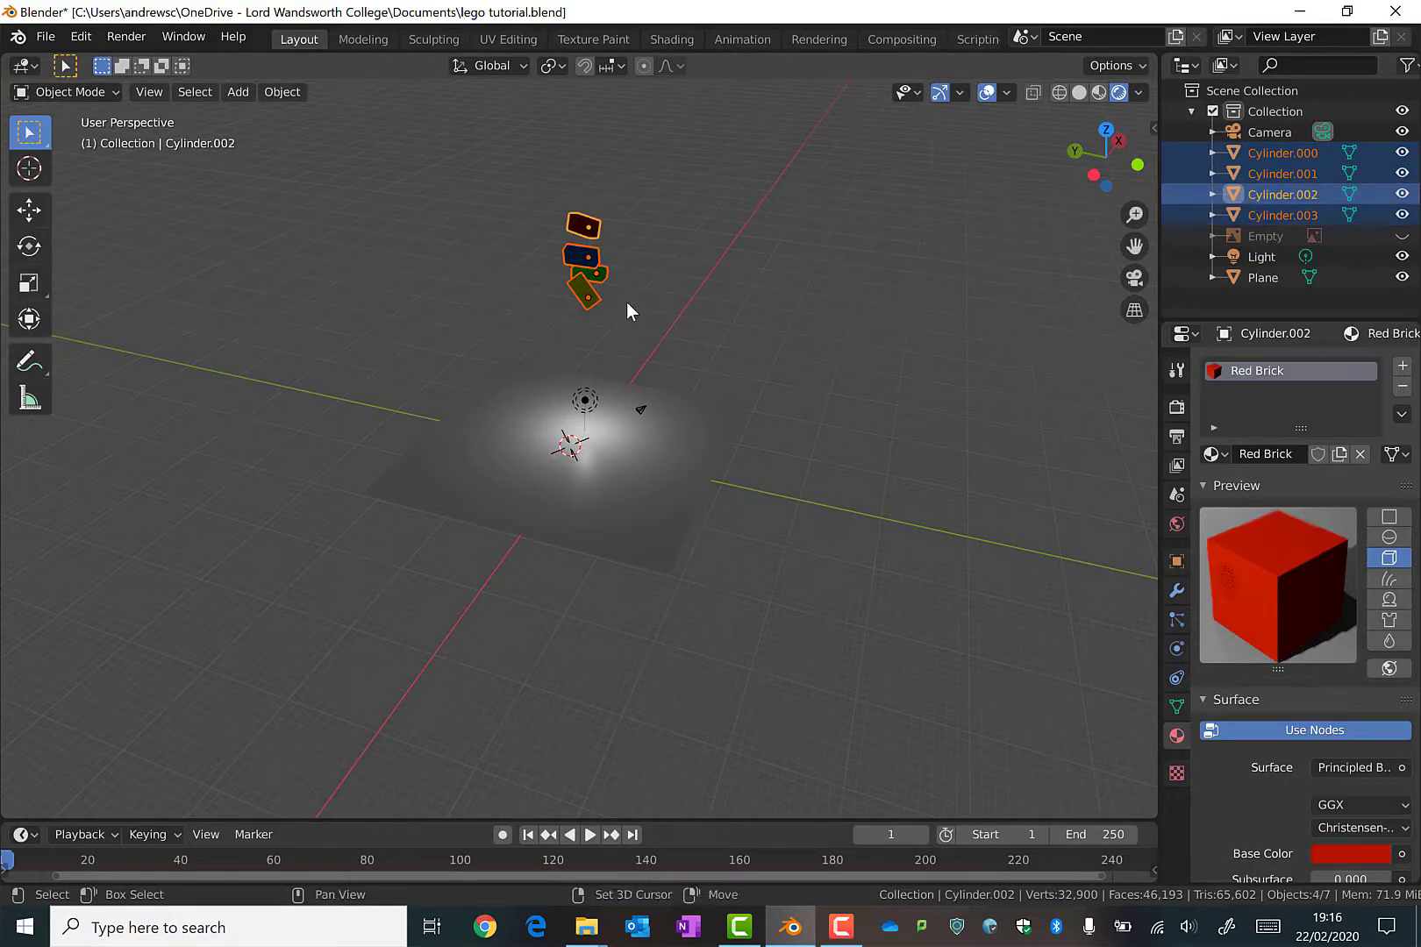
pyautogui.hotkey('shift', 'd')
pyautogui.press('y')
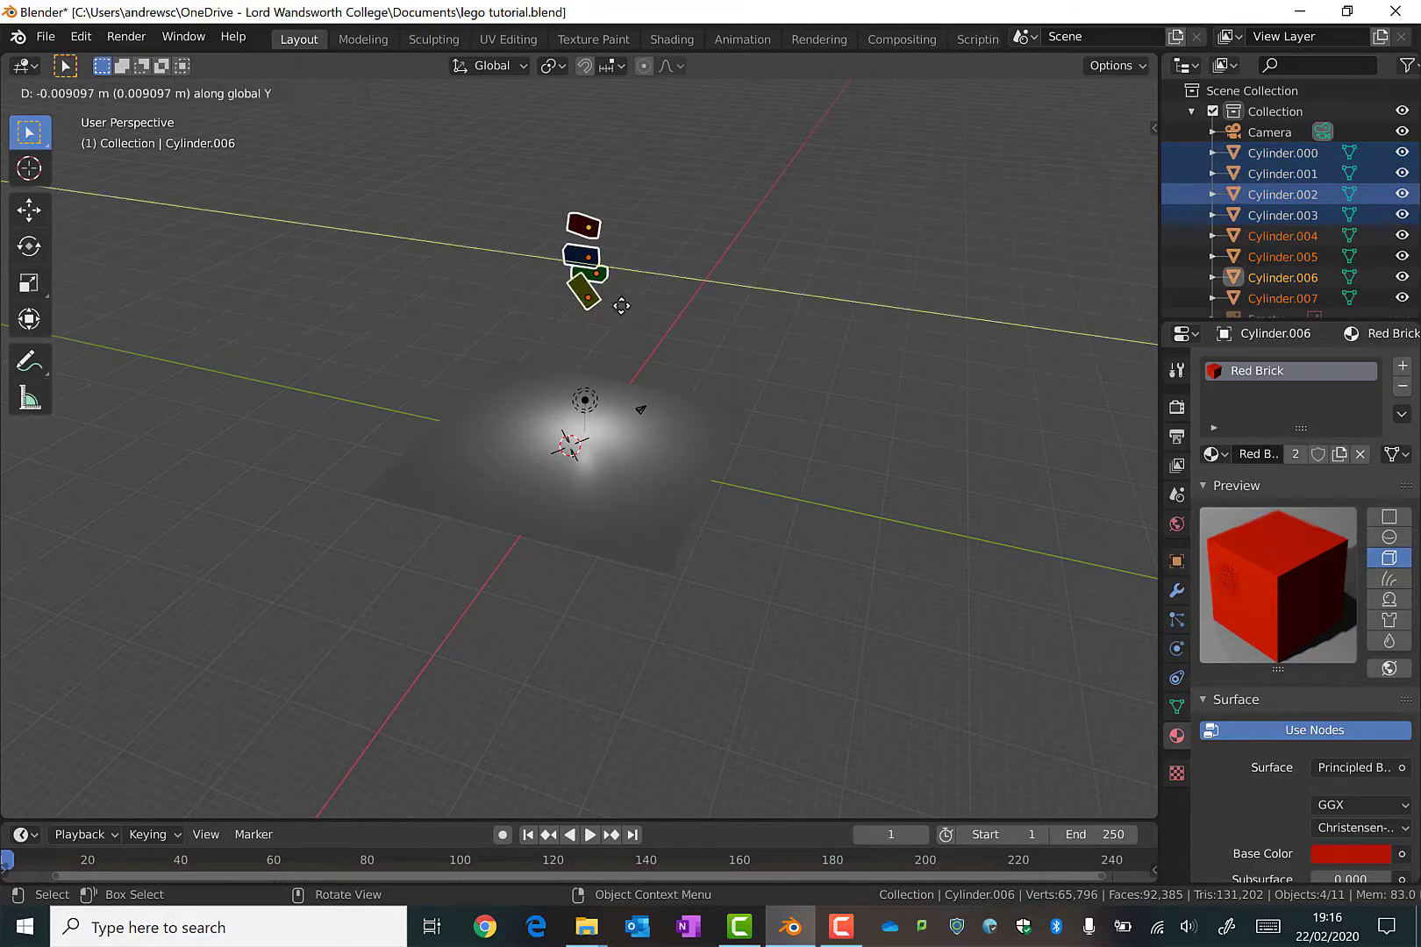
pyautogui.click(574, 301)
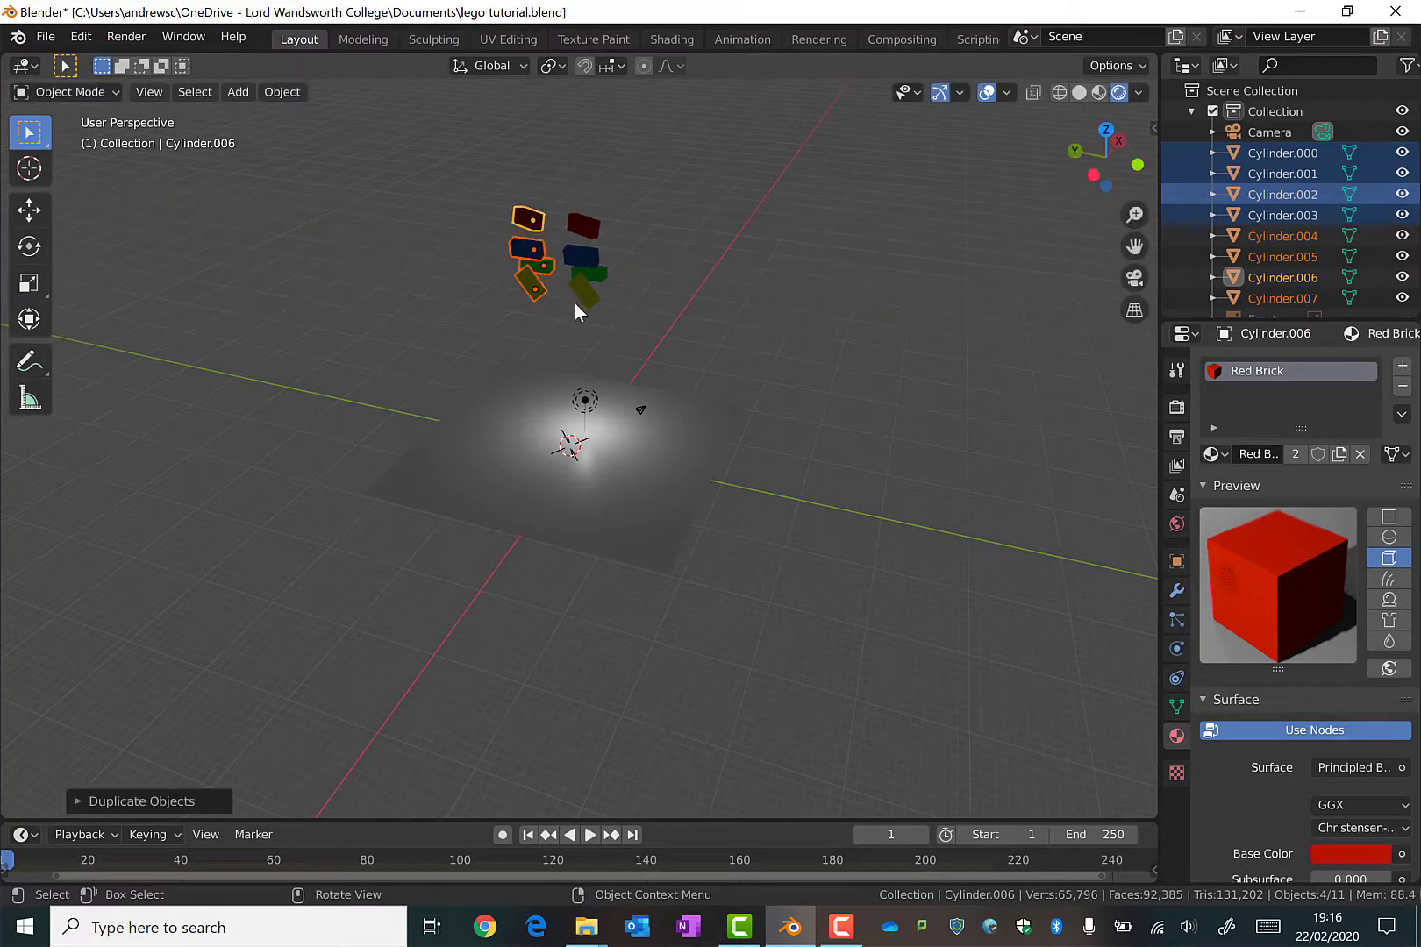
# Duplicate the second brick stack upward along the Z axis and rotate the copies around the global X axis
pyautogui.hotkey('shift', 'd')
pyautogui.press('z')
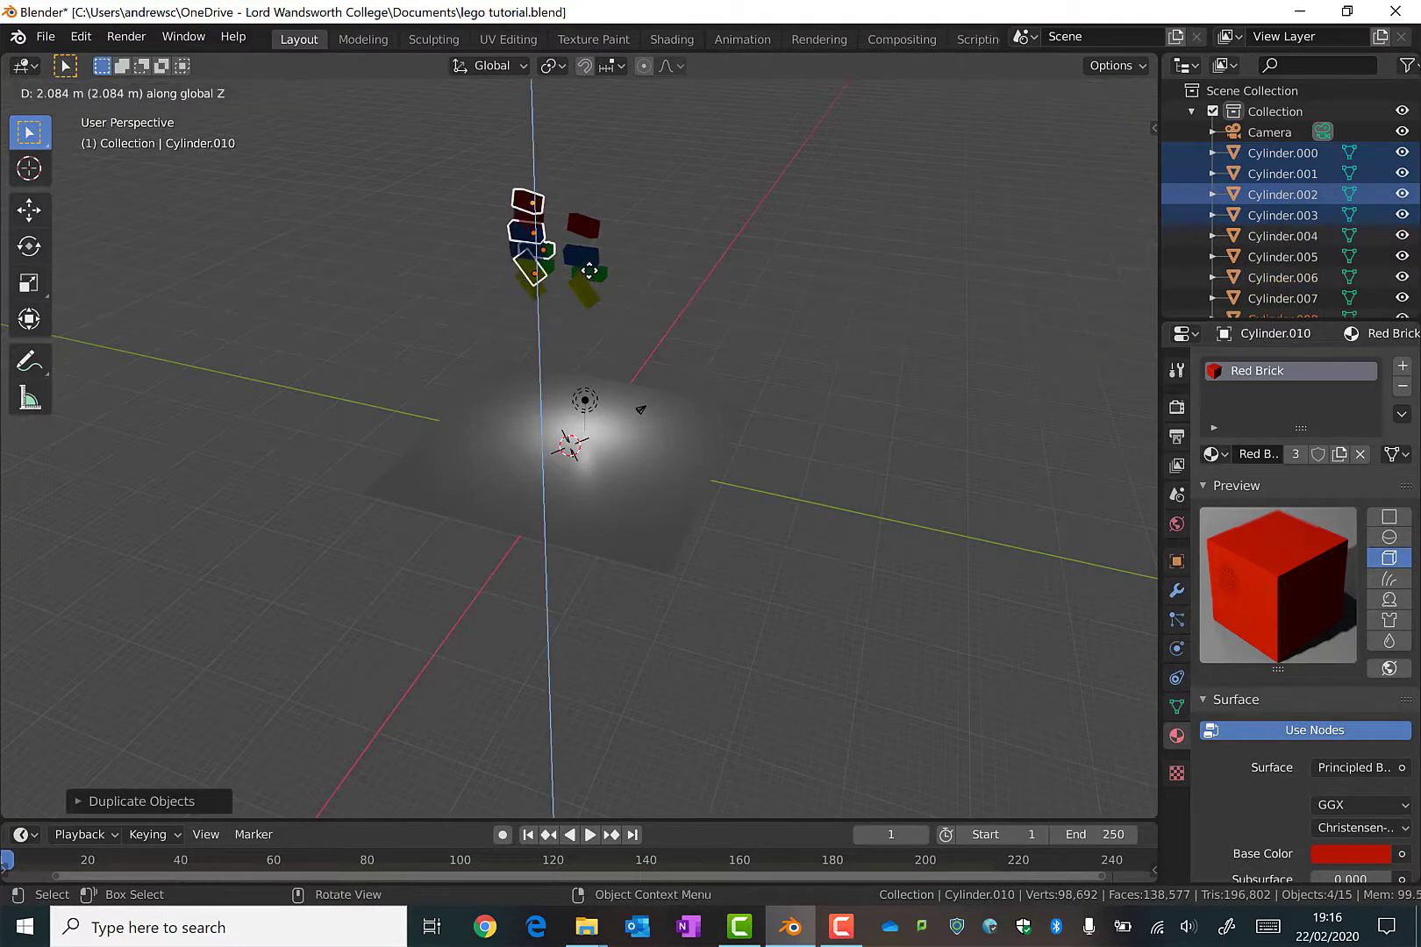
pyautogui.press('r')
pyautogui.press('x')
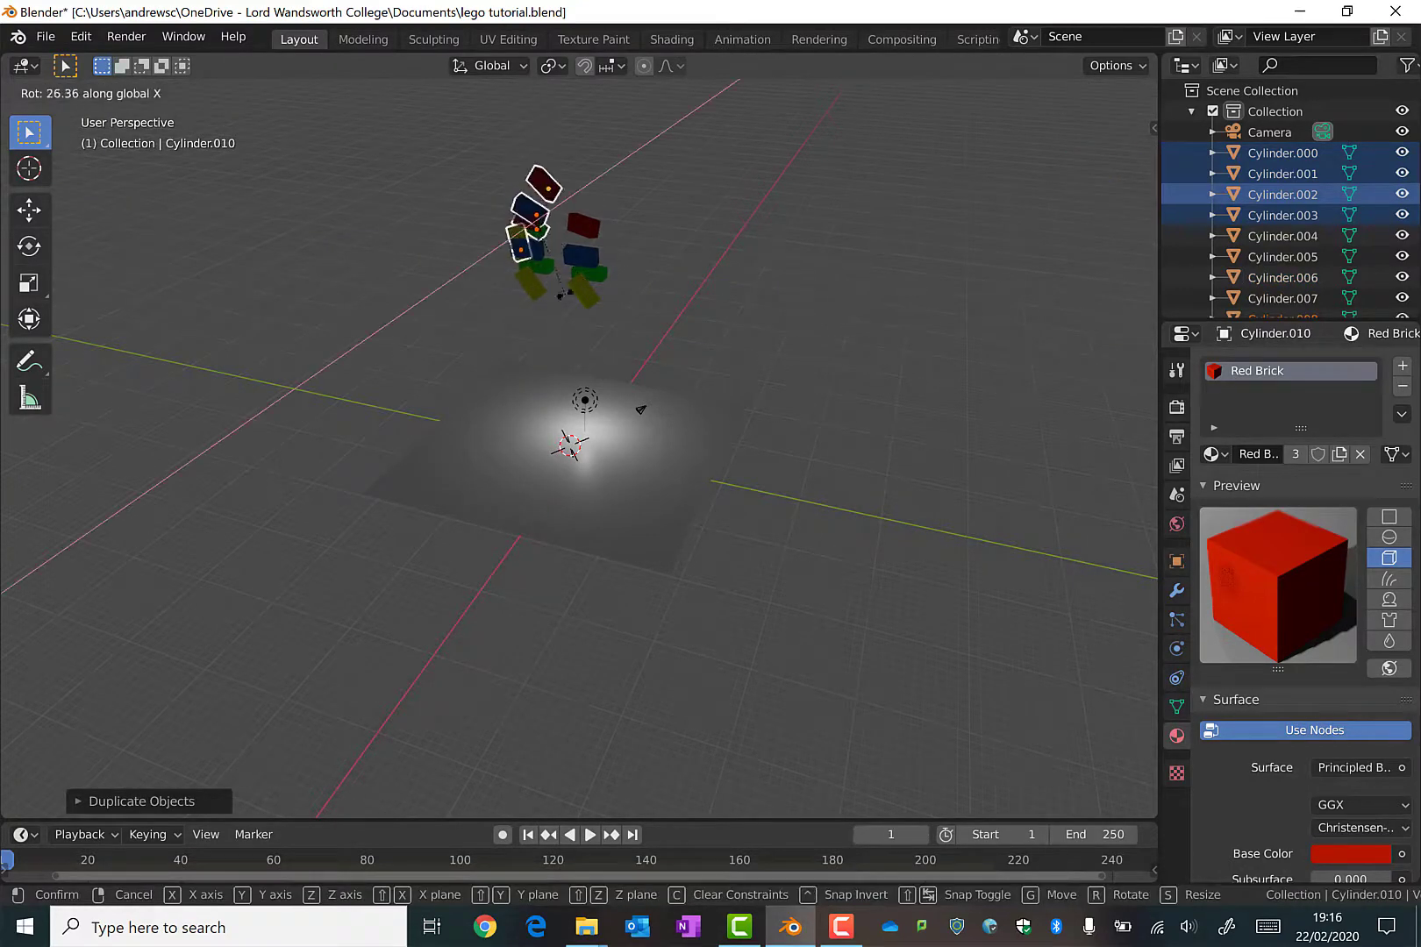
pyautogui.click(461, 300)
# Raise the rotated brick copies along the Z axis so they sit above the other two stacks
pyautogui.hotkey('shift', 'd')
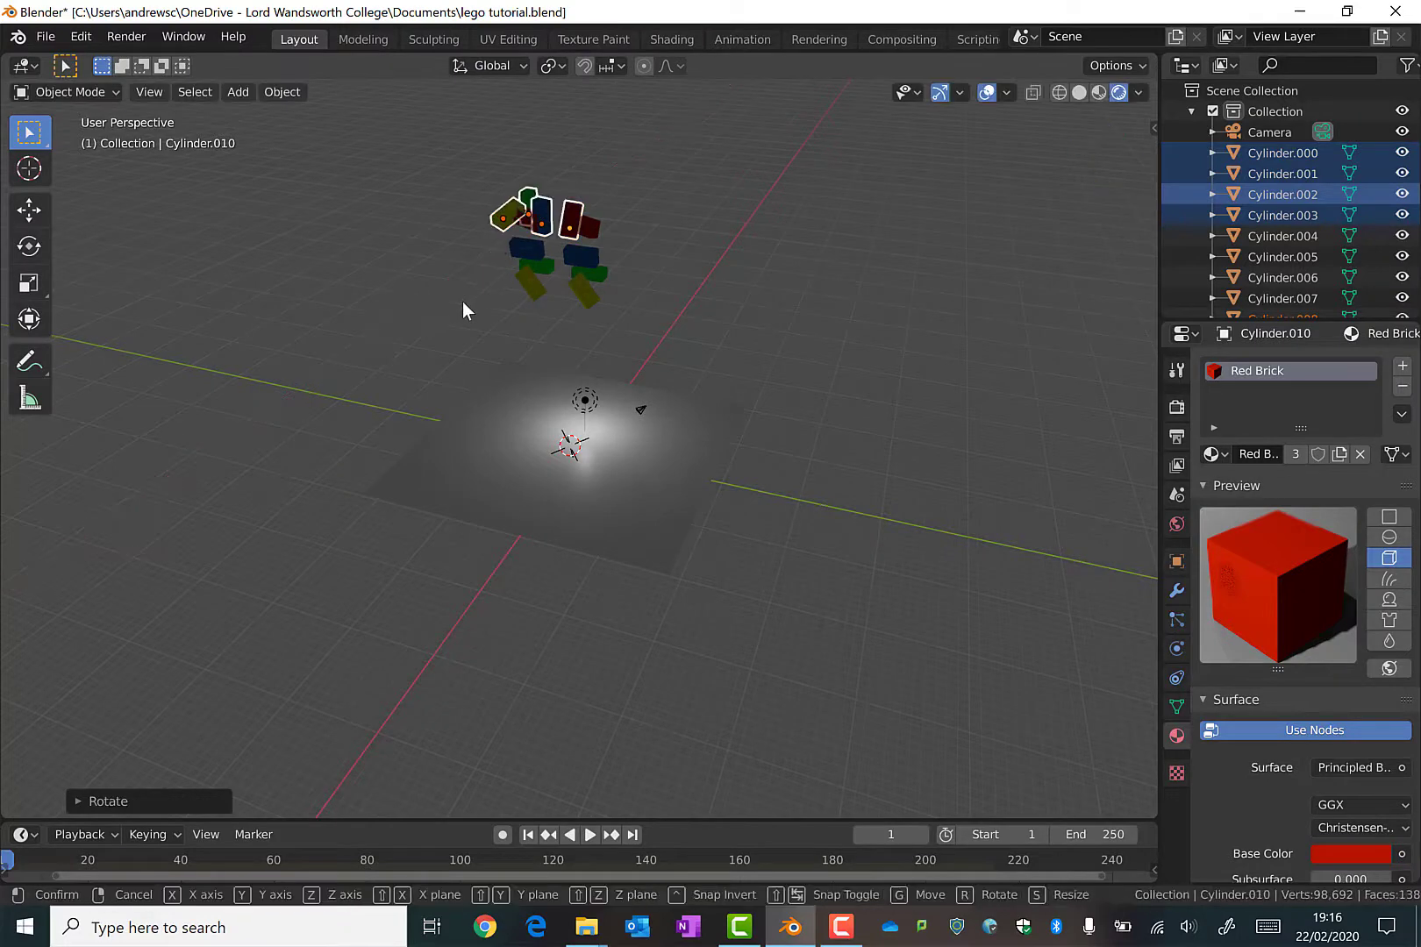
pyautogui.press('z')
pyautogui.click(624, 236)
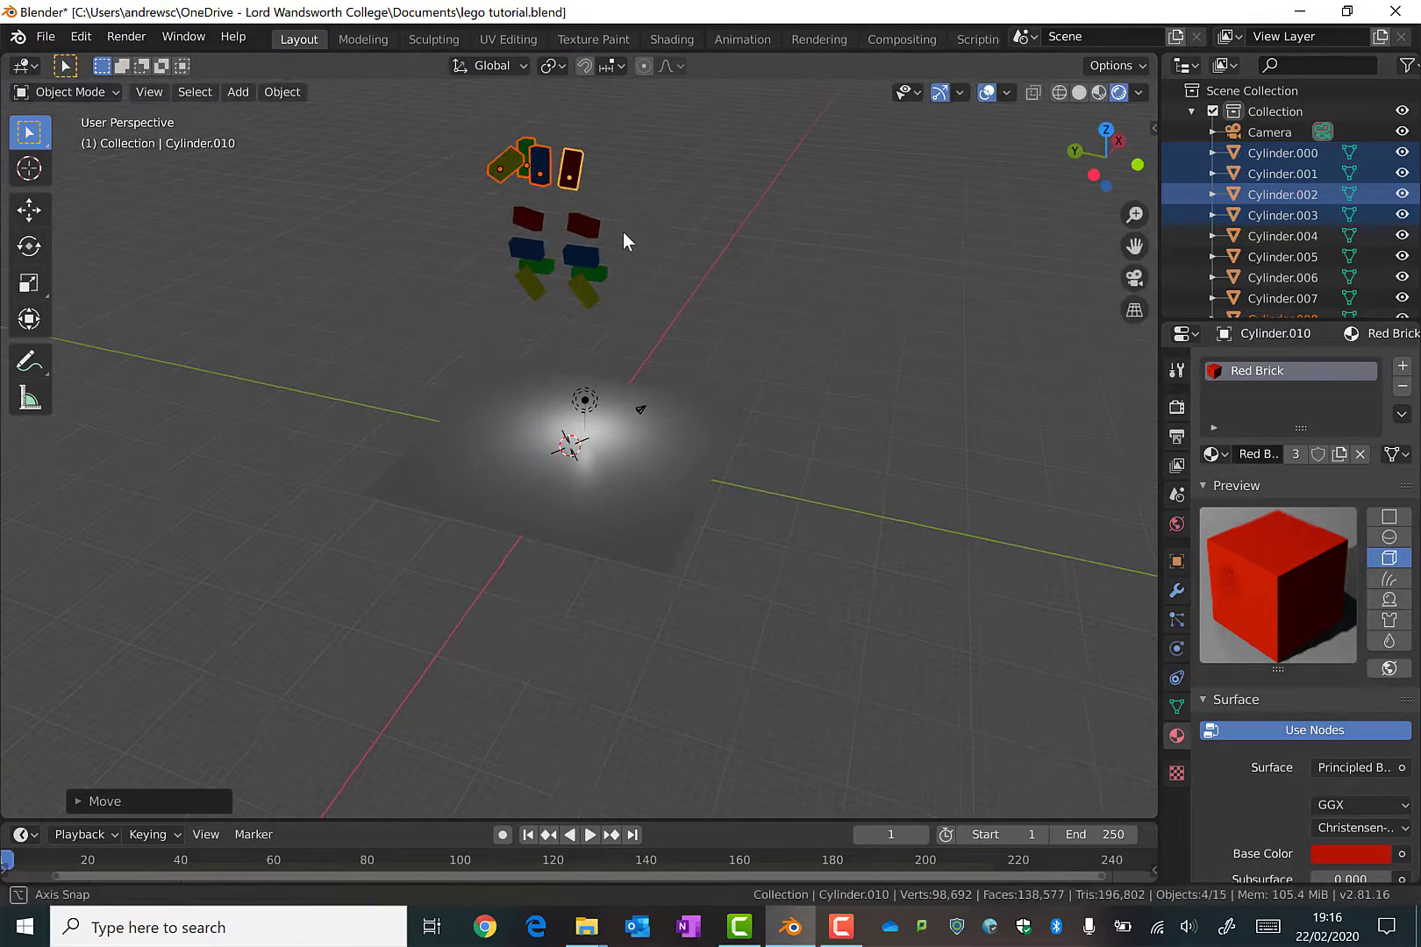
# Play the simulation with all the brick stacks and pause it at frame 190, with the bricks on the floor
pyautogui.moveTo(624, 237)
pyautogui.mouseDown(button='middle')
pyautogui.moveTo(532, 279)
pyautogui.moveTo(464, 243)
pyautogui.moveTo(579, 238)
pyautogui.moveTo(625, 269)
pyautogui.mouseUp(button='middle')
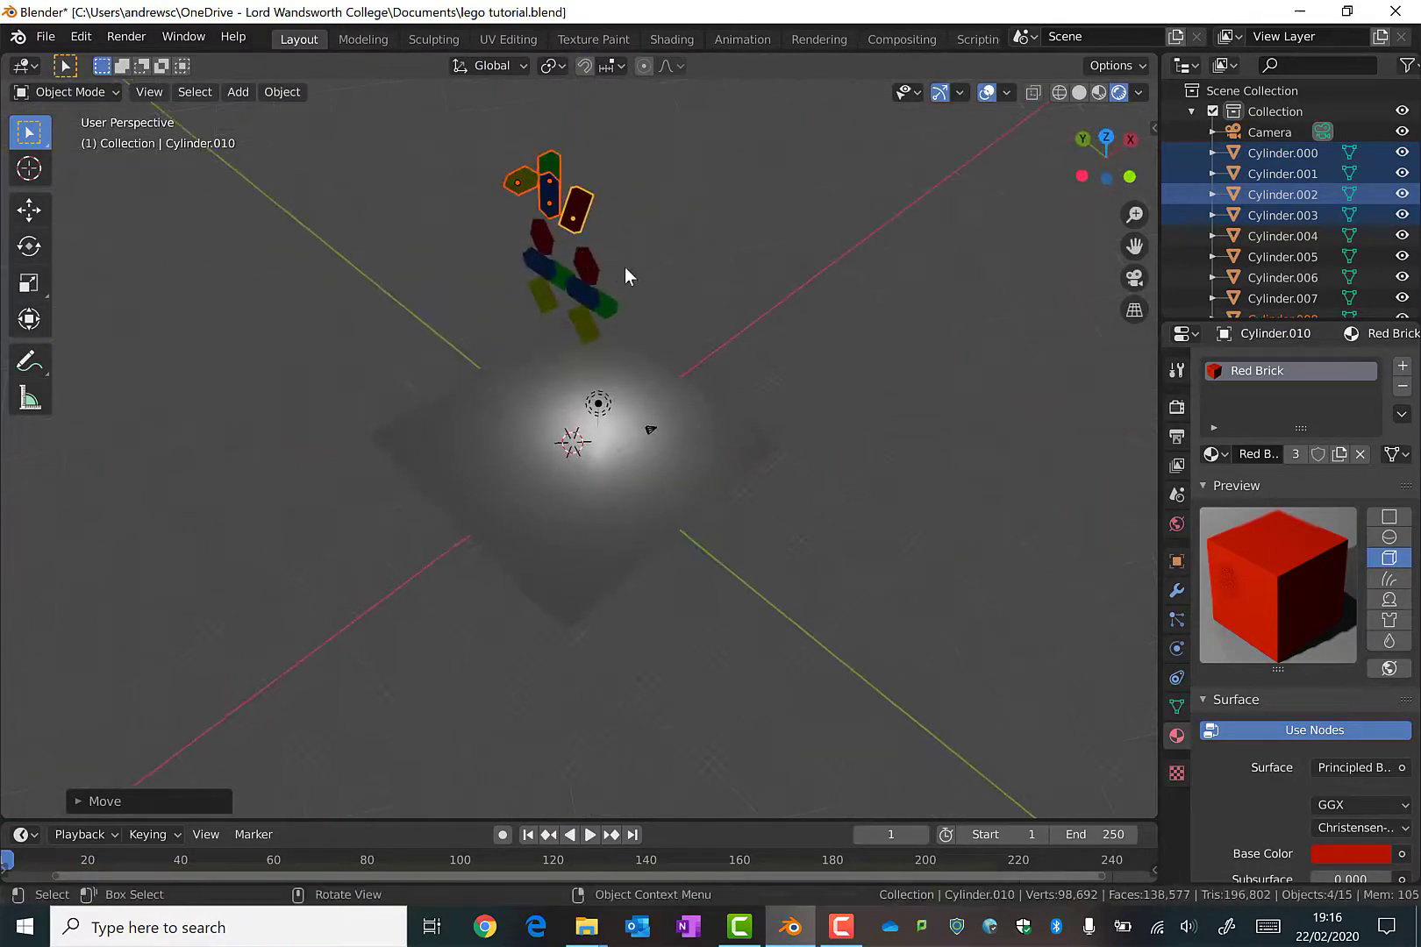
pyautogui.press('space')
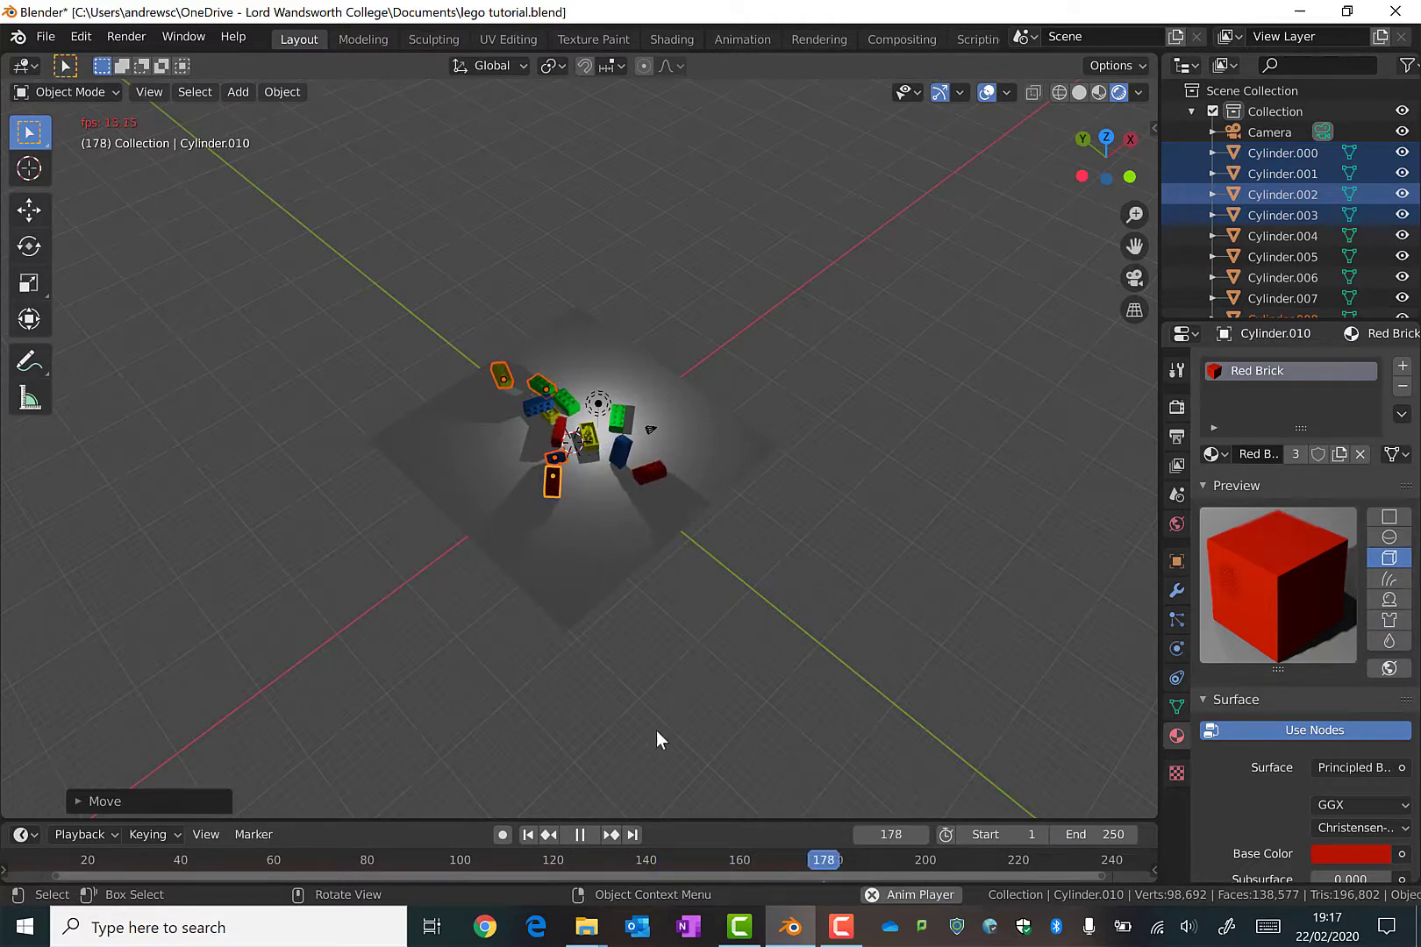
pyautogui.click(581, 834)
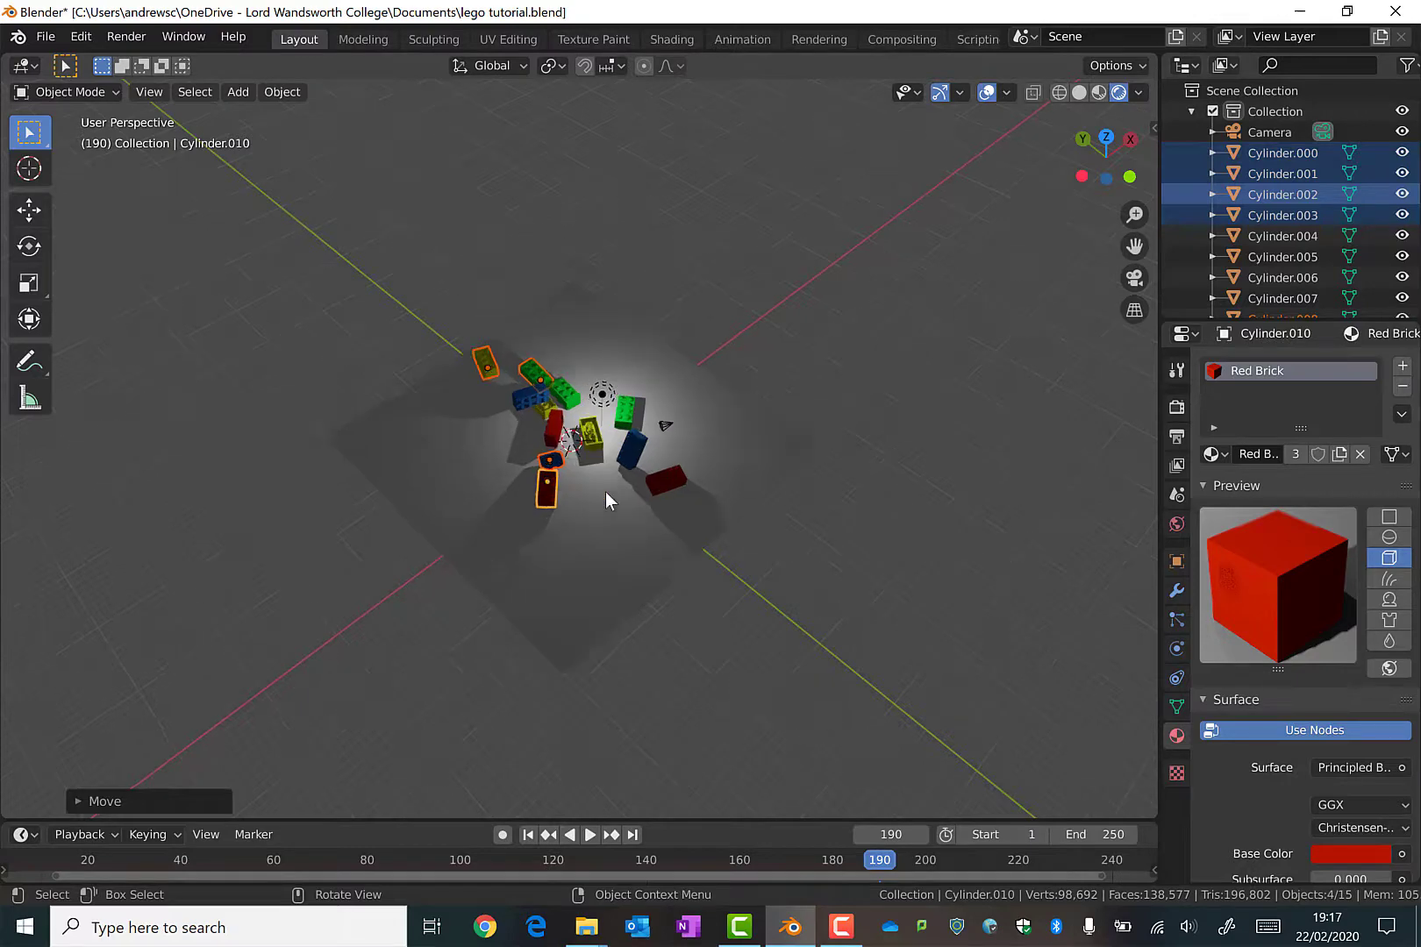
# Give the floor plane a new material and sample its base color from a green brick with the eyedropper
pyautogui.scroll(5, 605, 490)
pyautogui.click(943, 431)
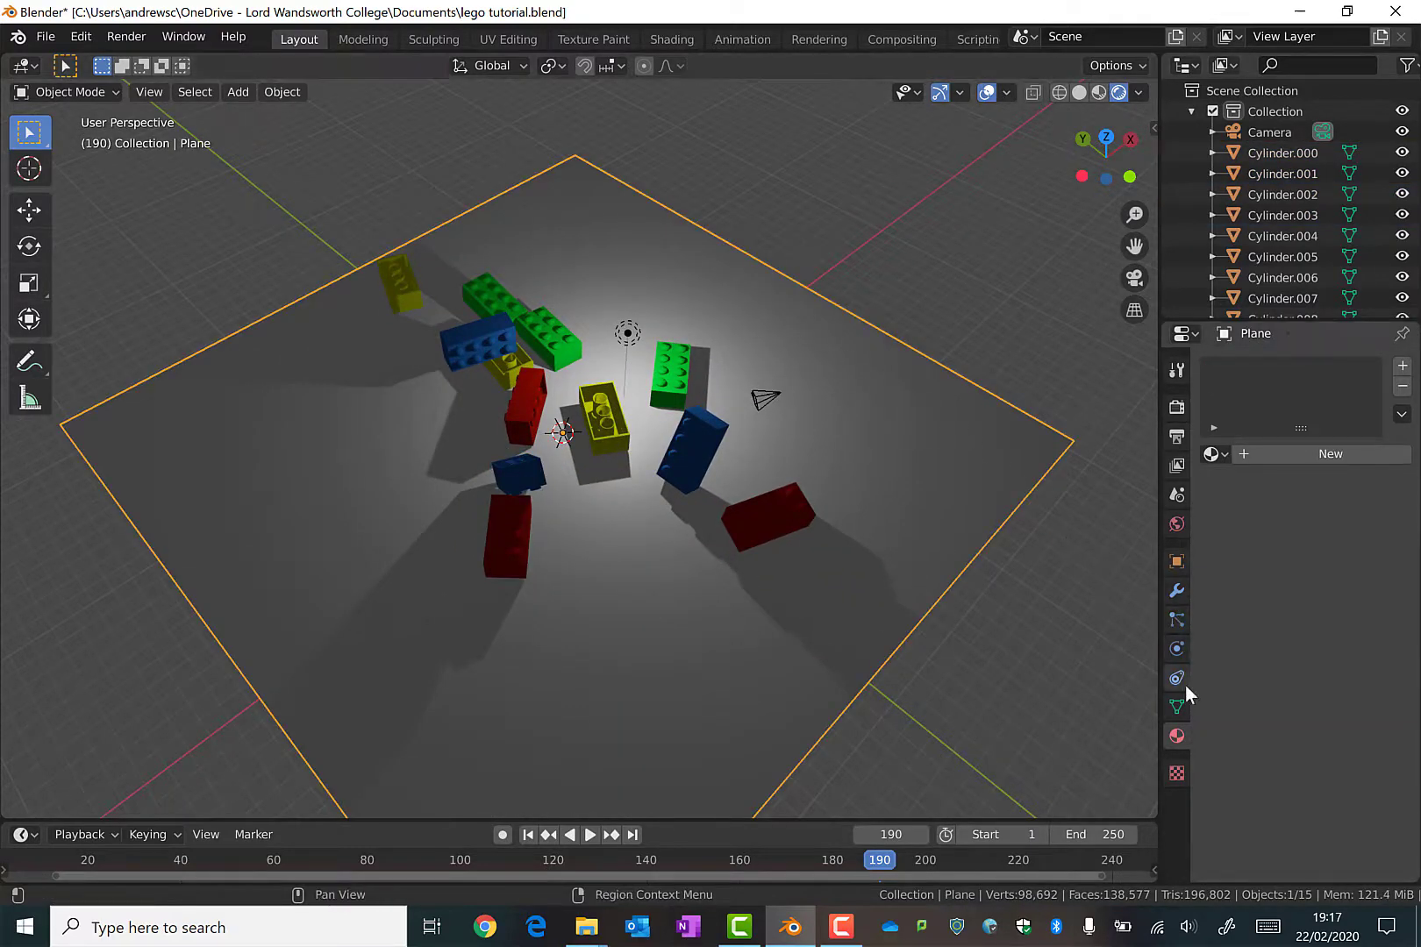
pyautogui.click(1253, 452)
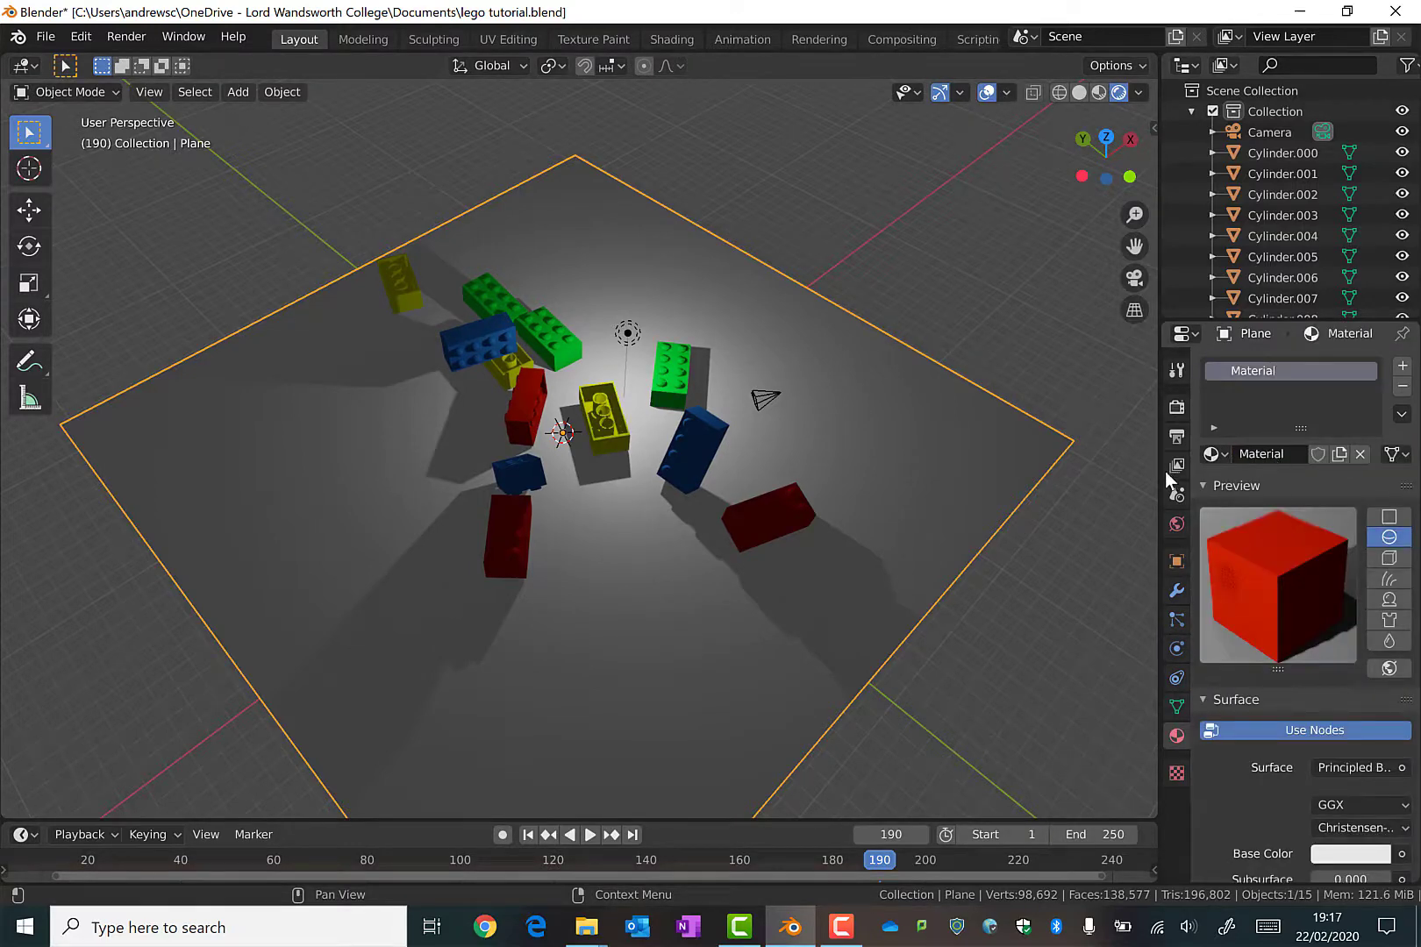
pyautogui.click(1337, 853)
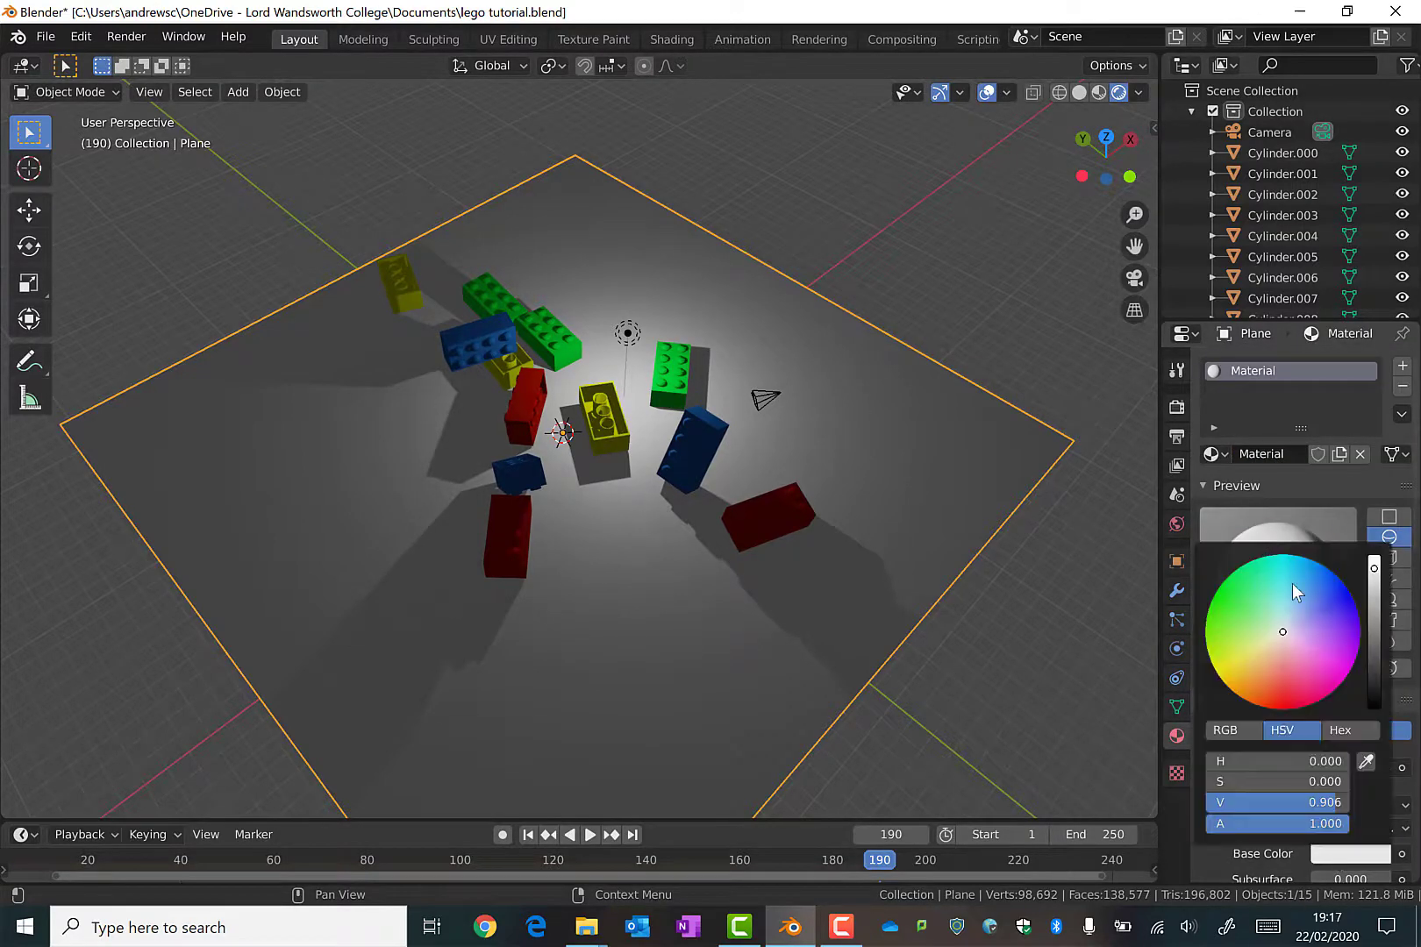
pyautogui.click(1365, 858)
pyautogui.click(1366, 762)
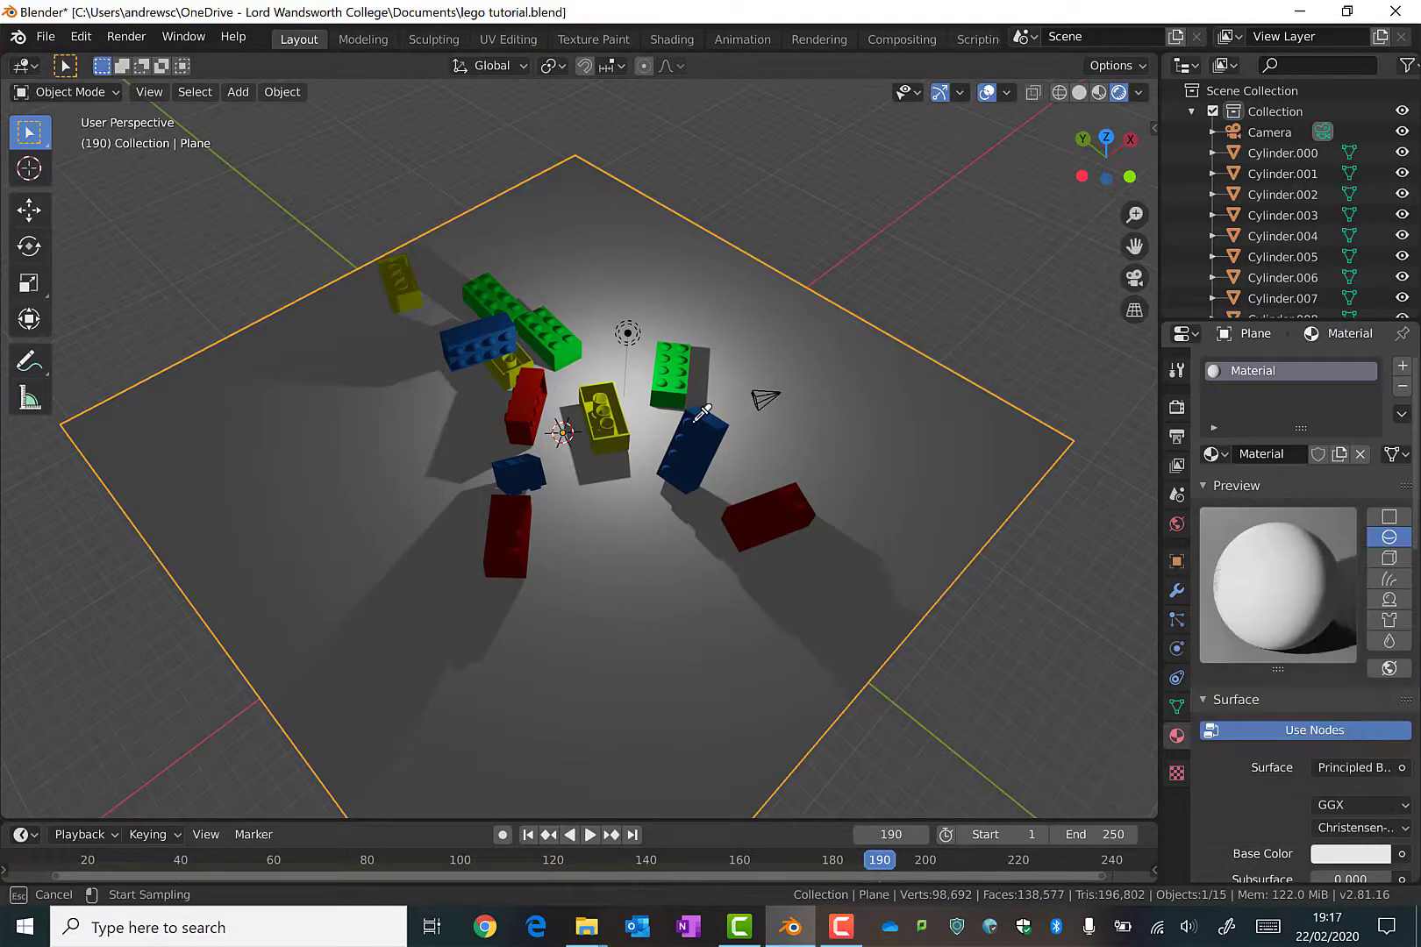
pyautogui.click(672, 378)
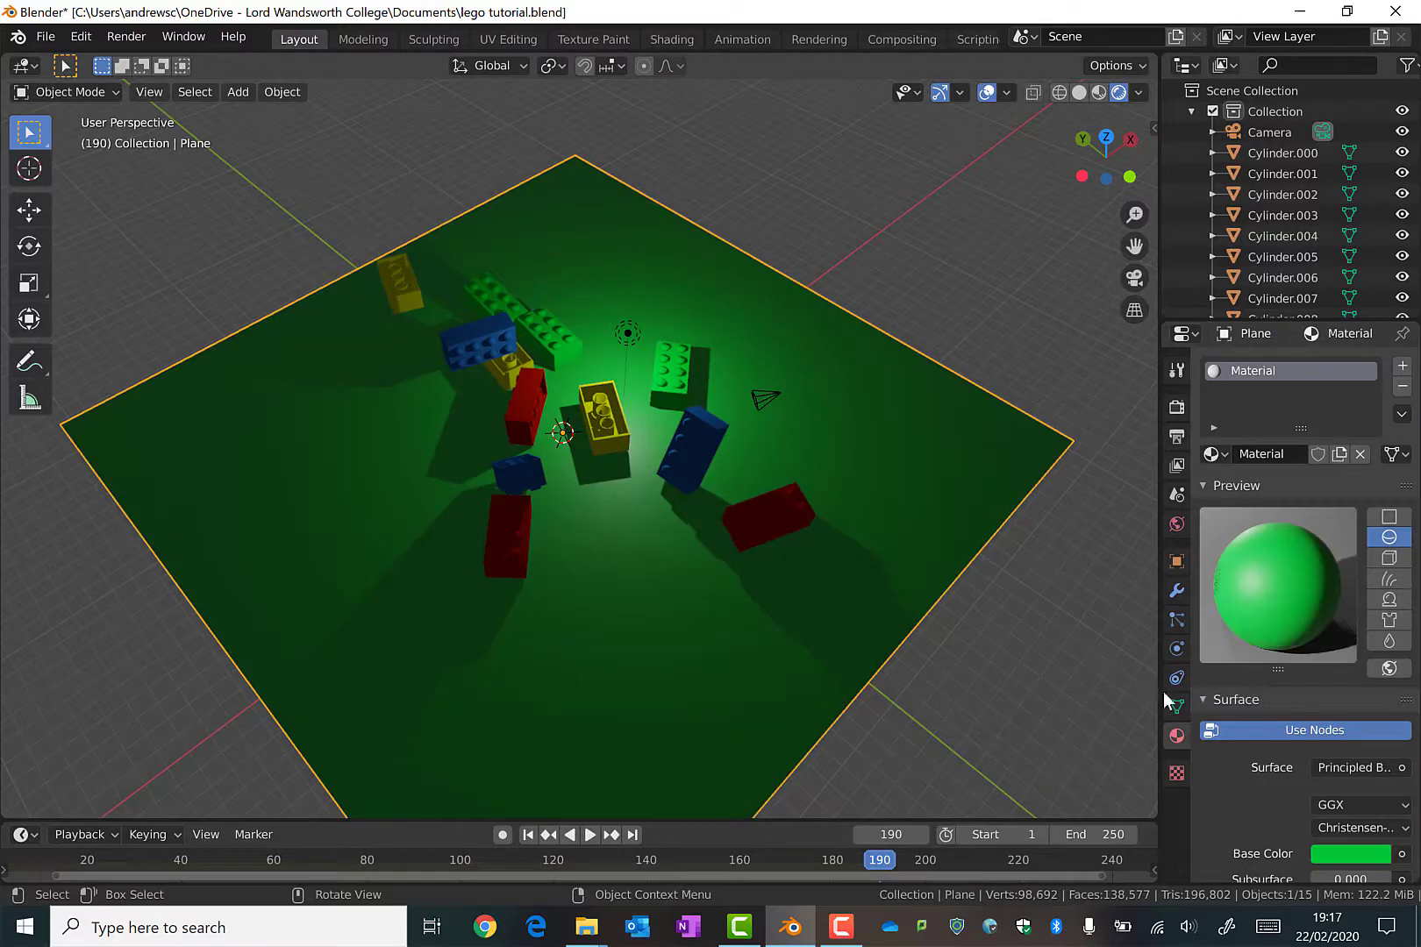
# Replace the floor plane's material with the existing Green Brick material
pyautogui.scroll(-4, 1219, 776)
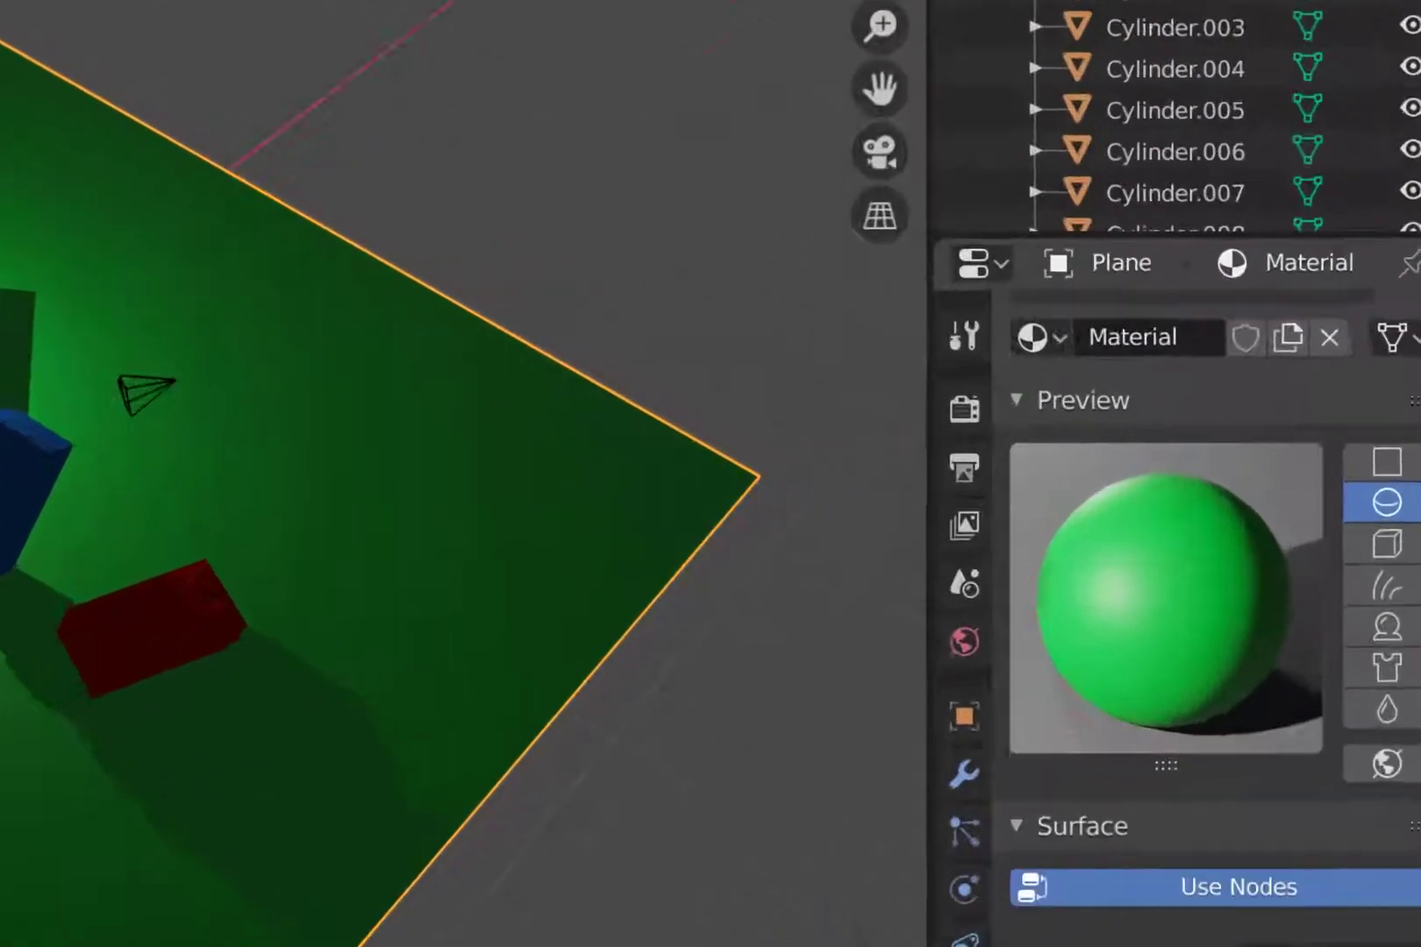
pyautogui.scroll(4, 1096, 526)
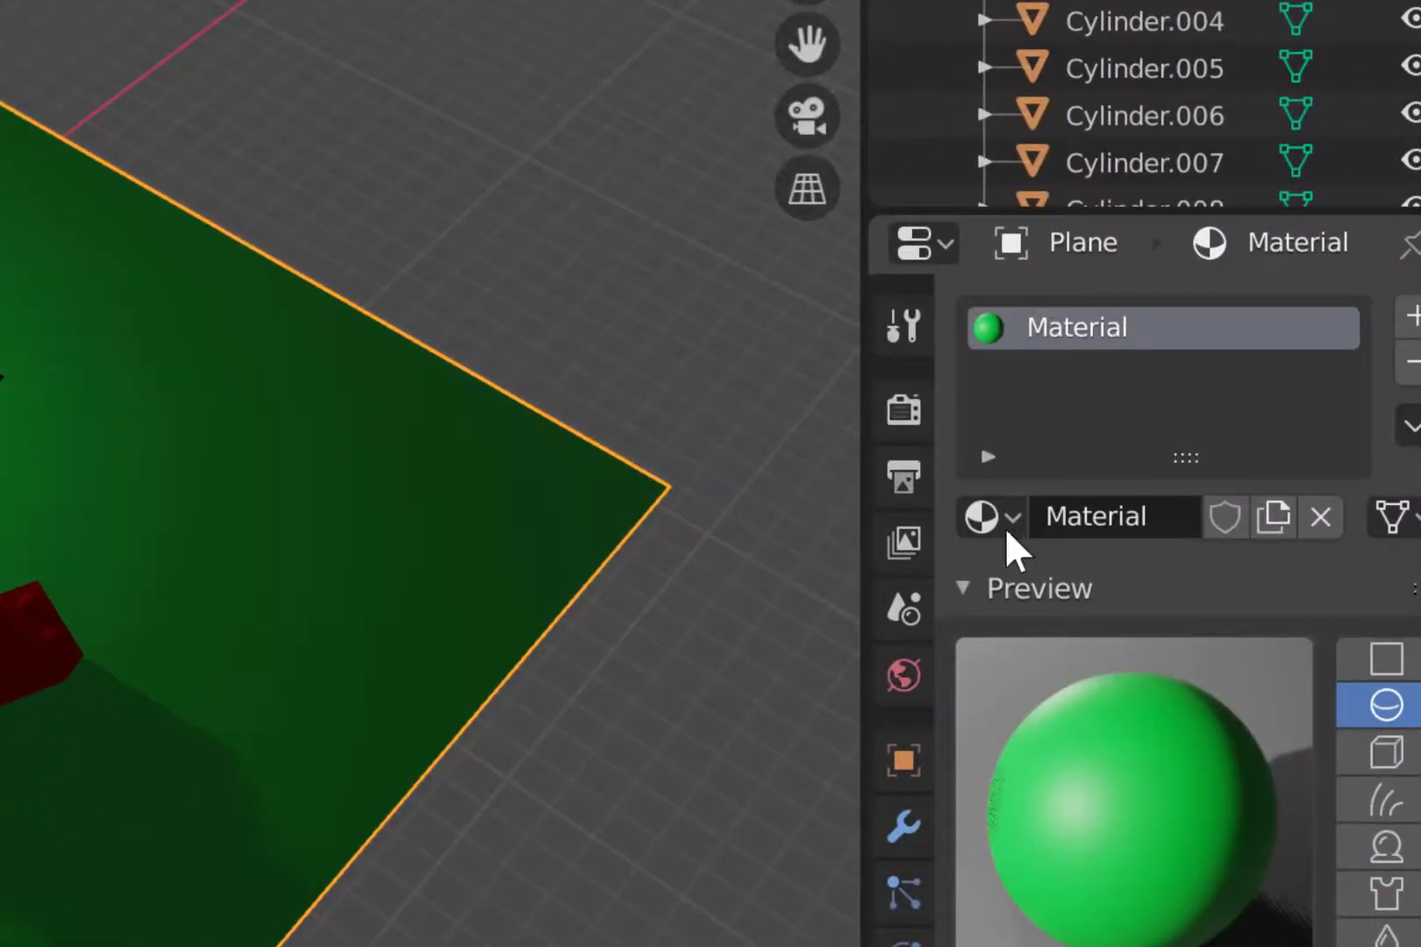
pyautogui.click(1031, 513)
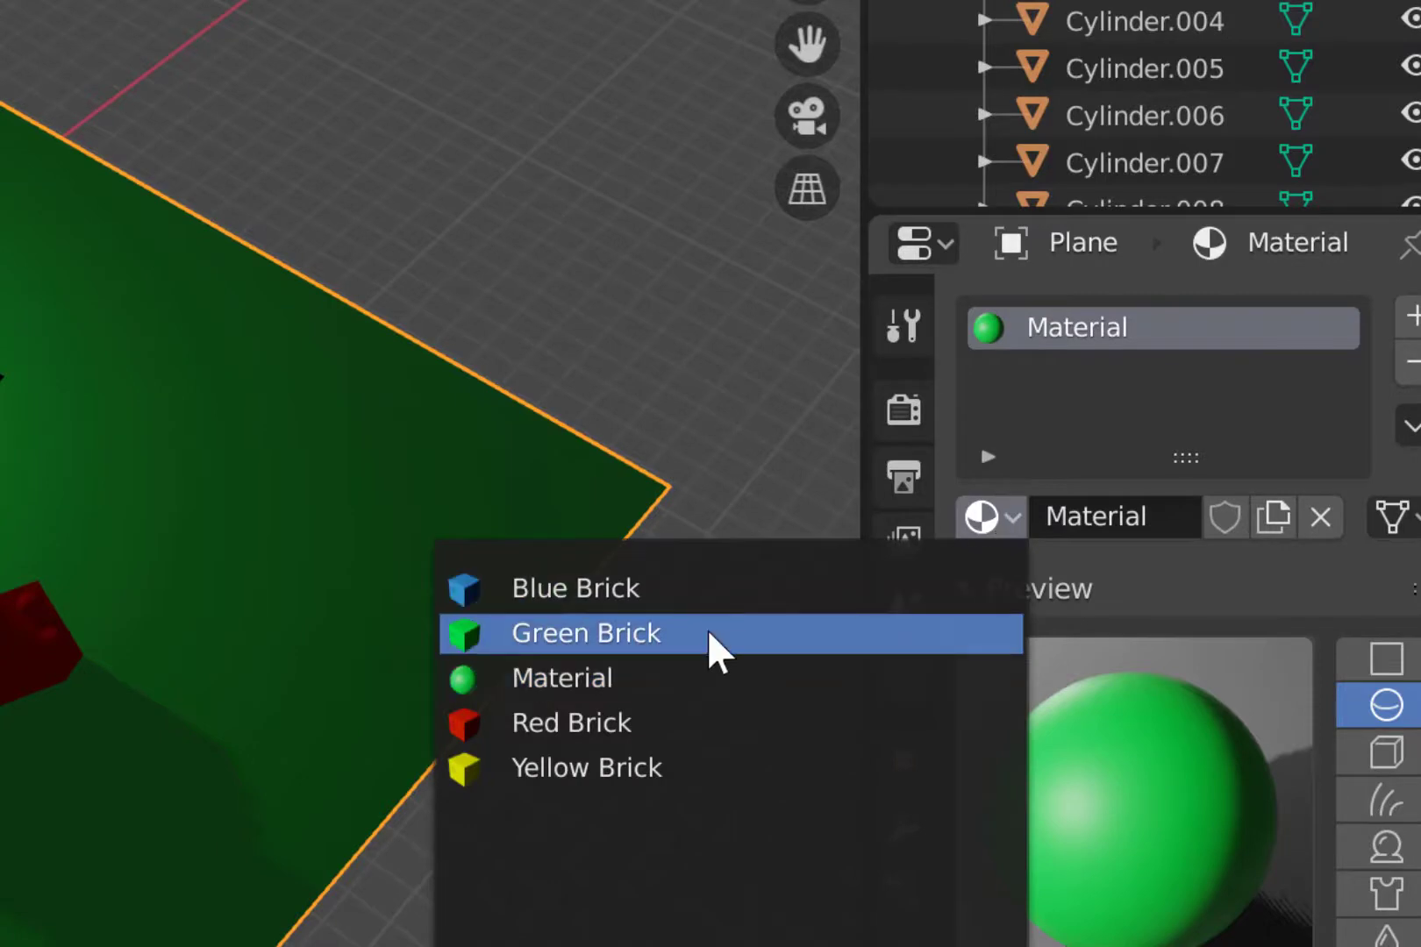
pyautogui.click(717, 649)
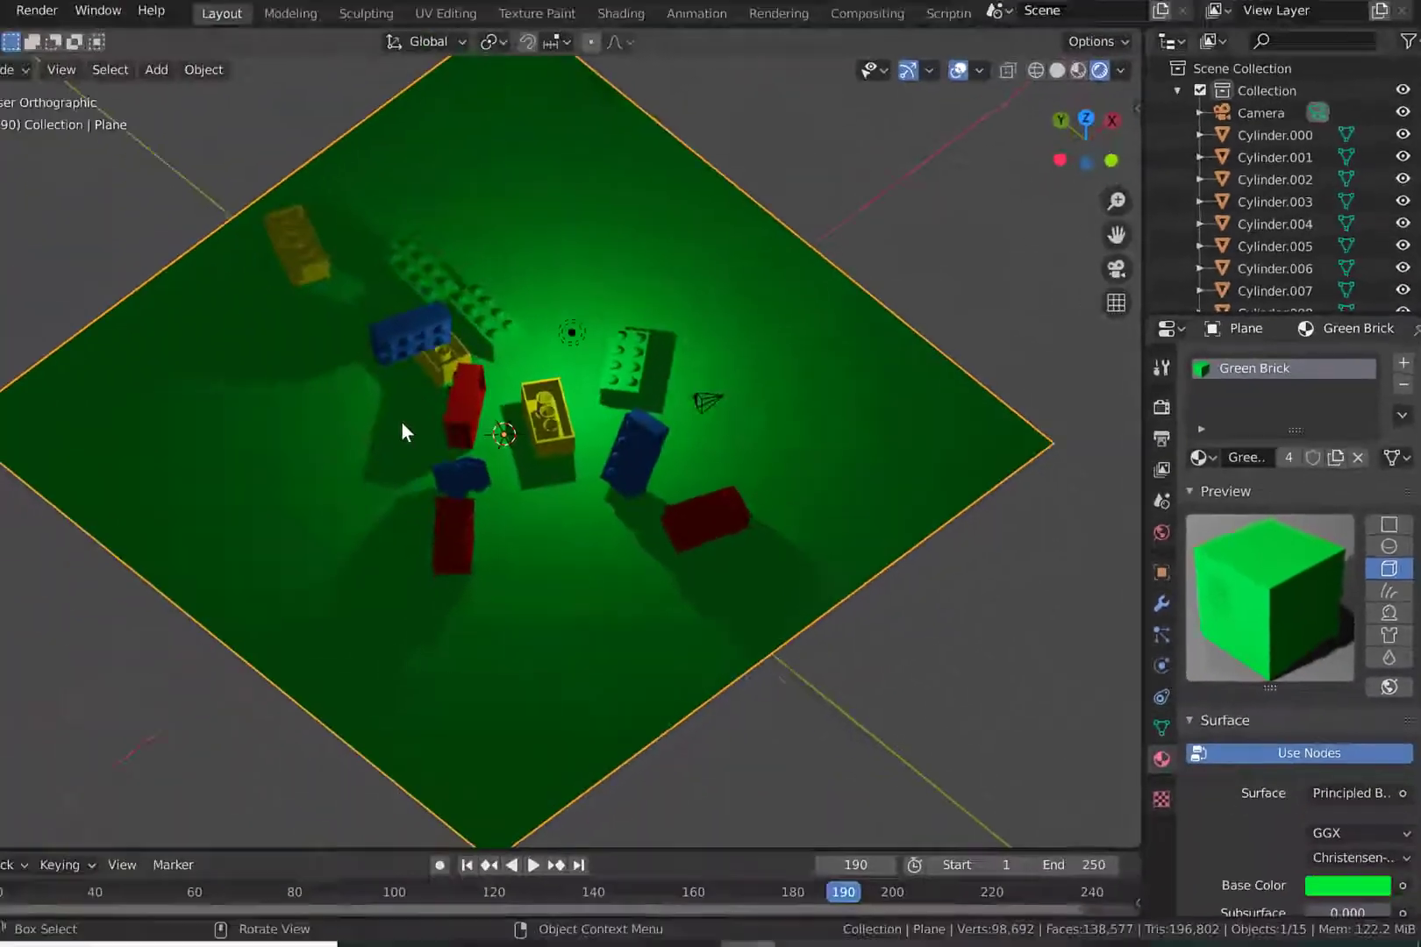
# Place the 3D cursor just inside the floor plane's negative X, negative Y corner and add a cylinder mesh there
pyautogui.press('KP_7')
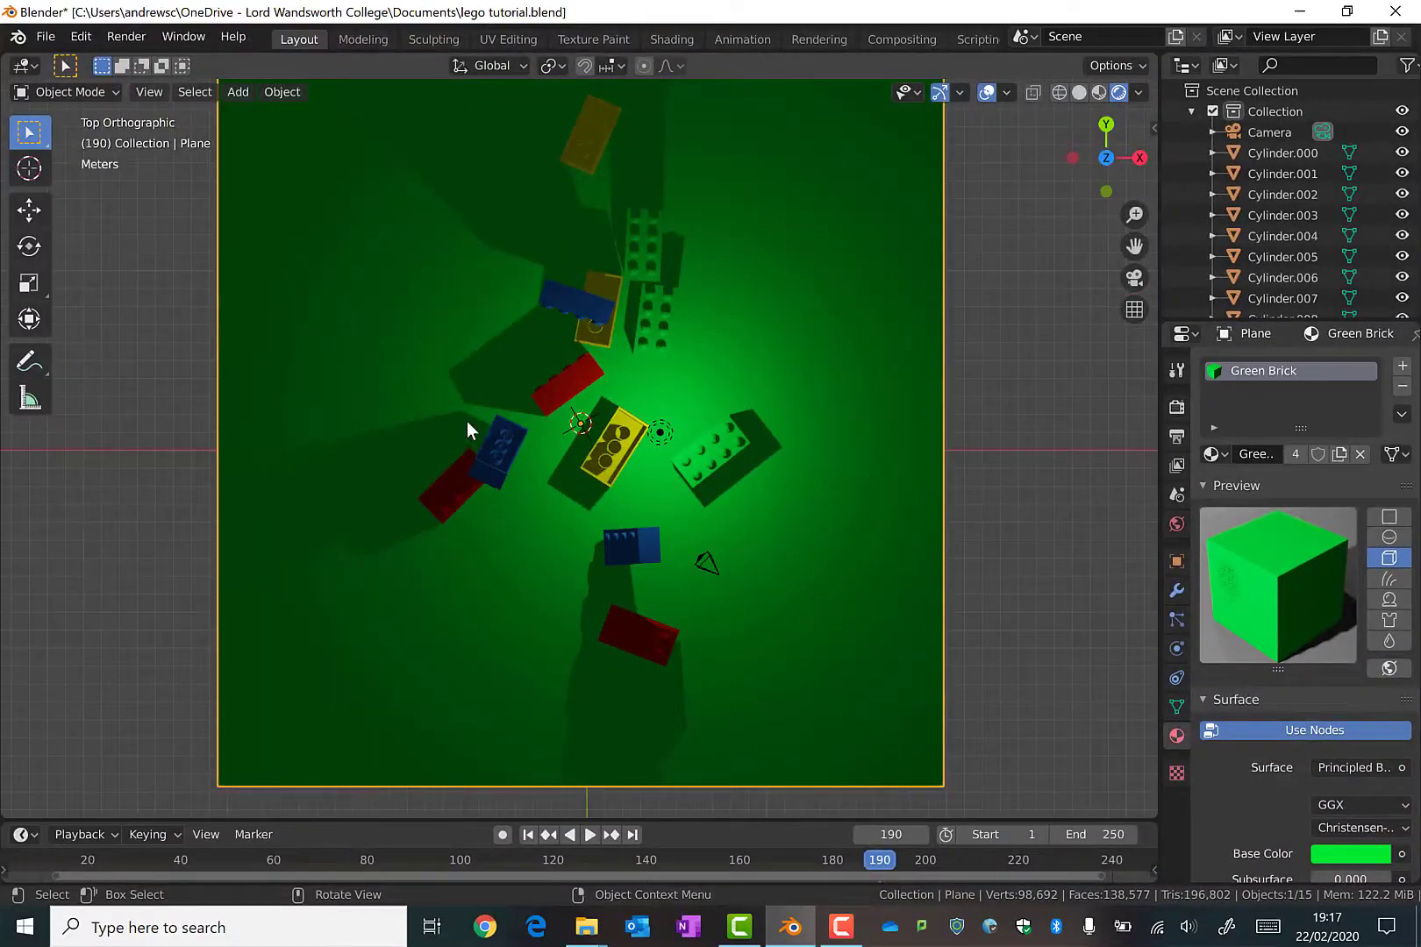
pyautogui.click(29, 169)
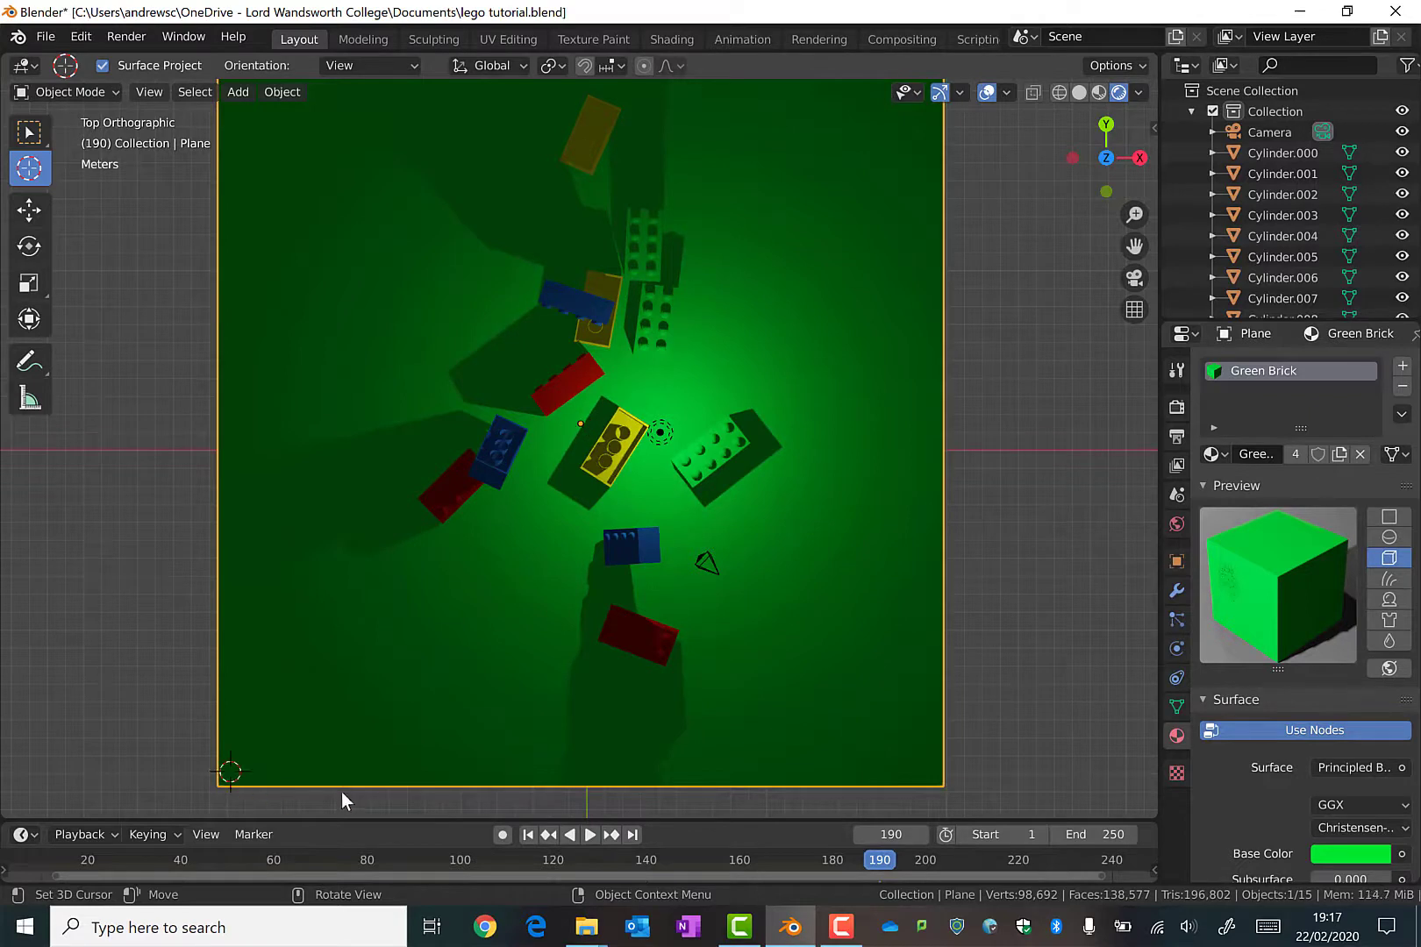
pyautogui.click(244, 90)
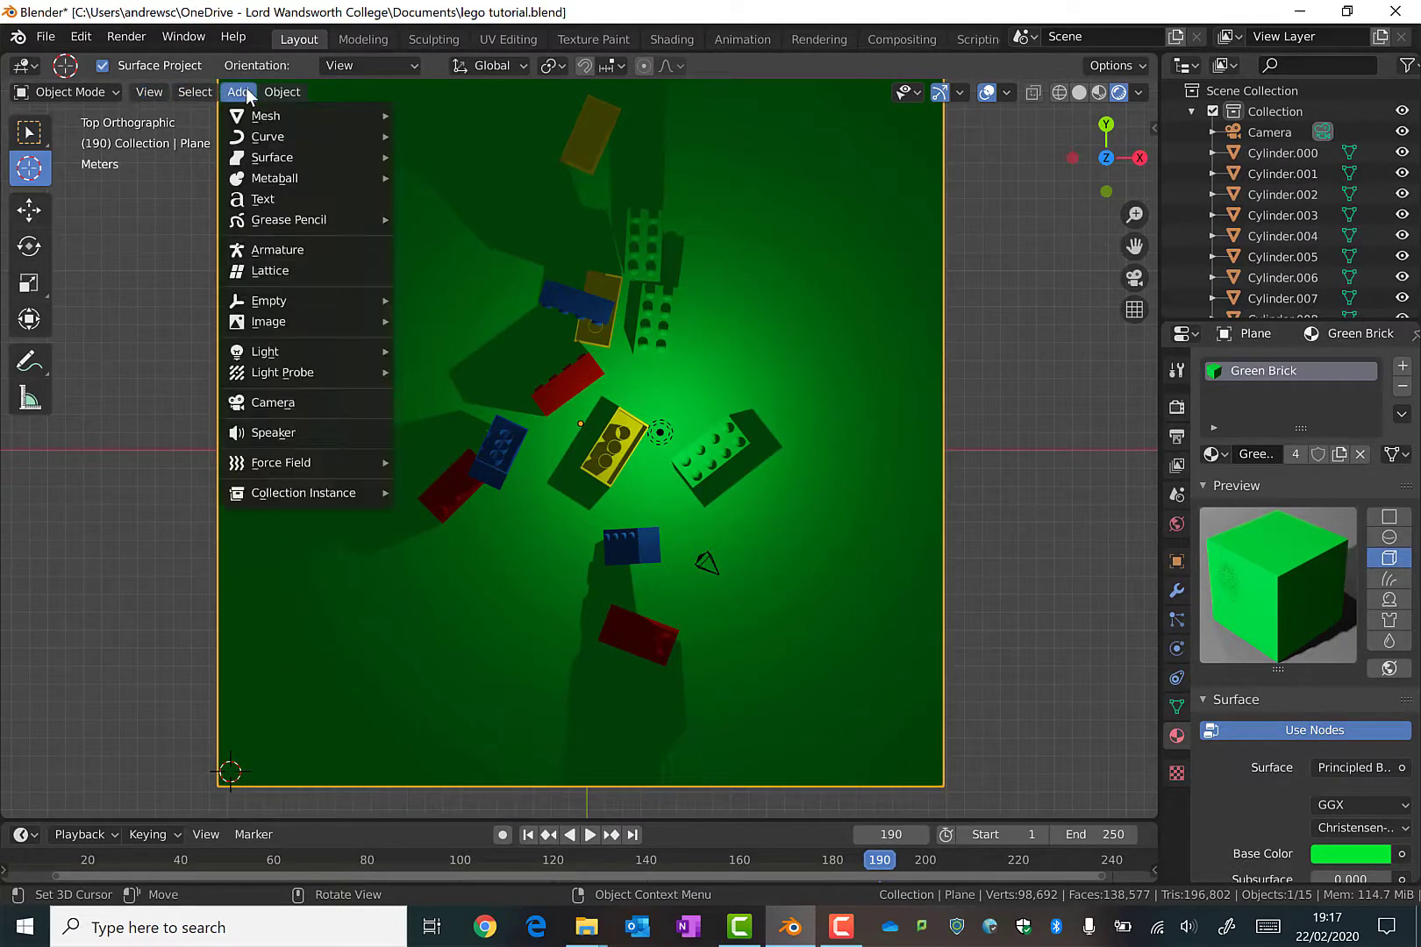
pyautogui.moveTo(338, 111)
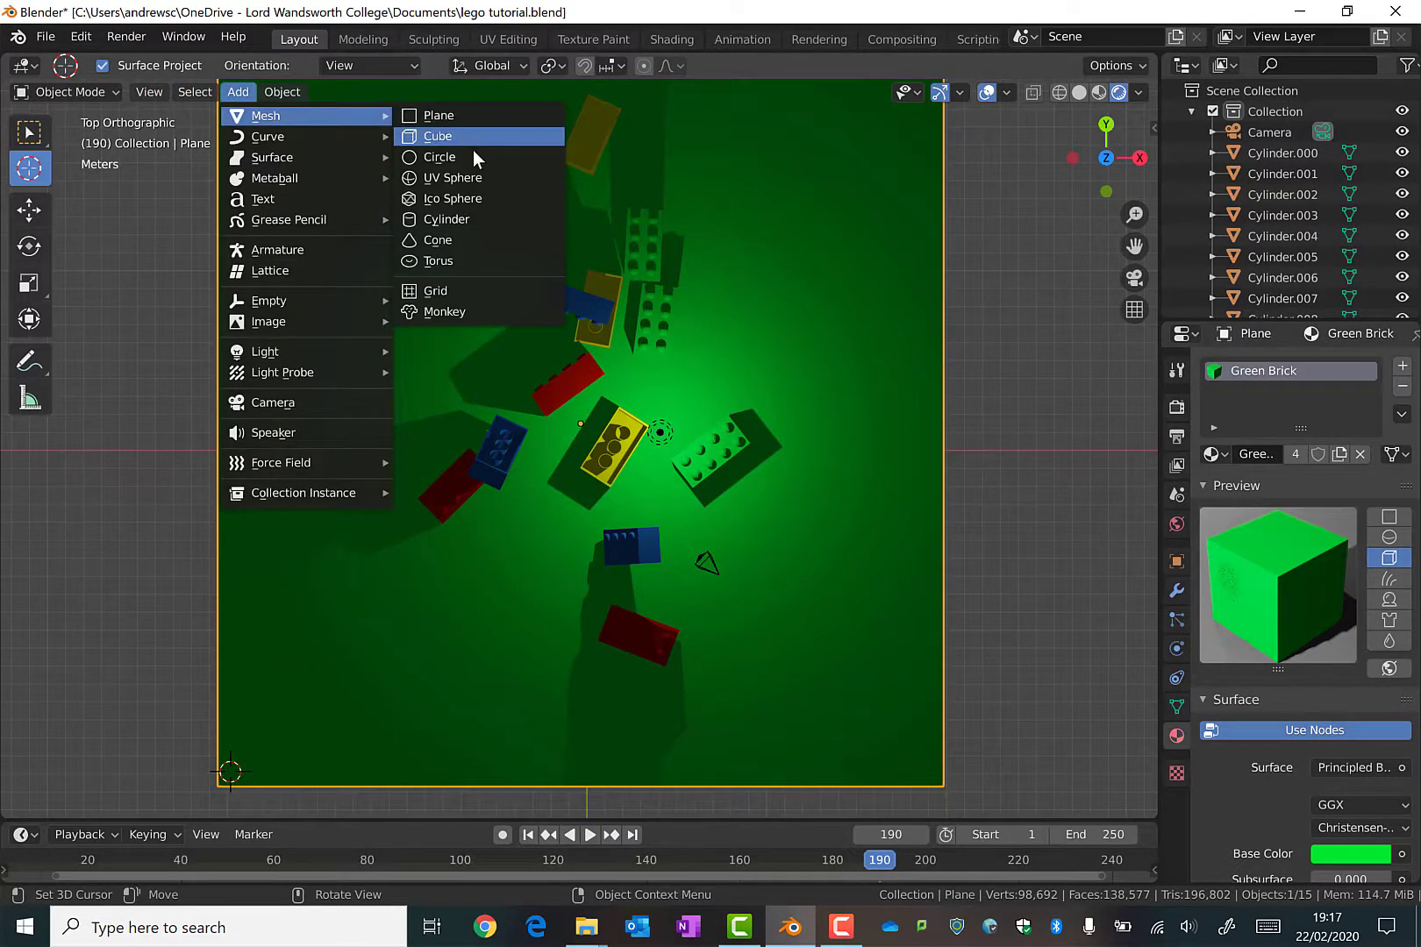
pyautogui.click(468, 214)
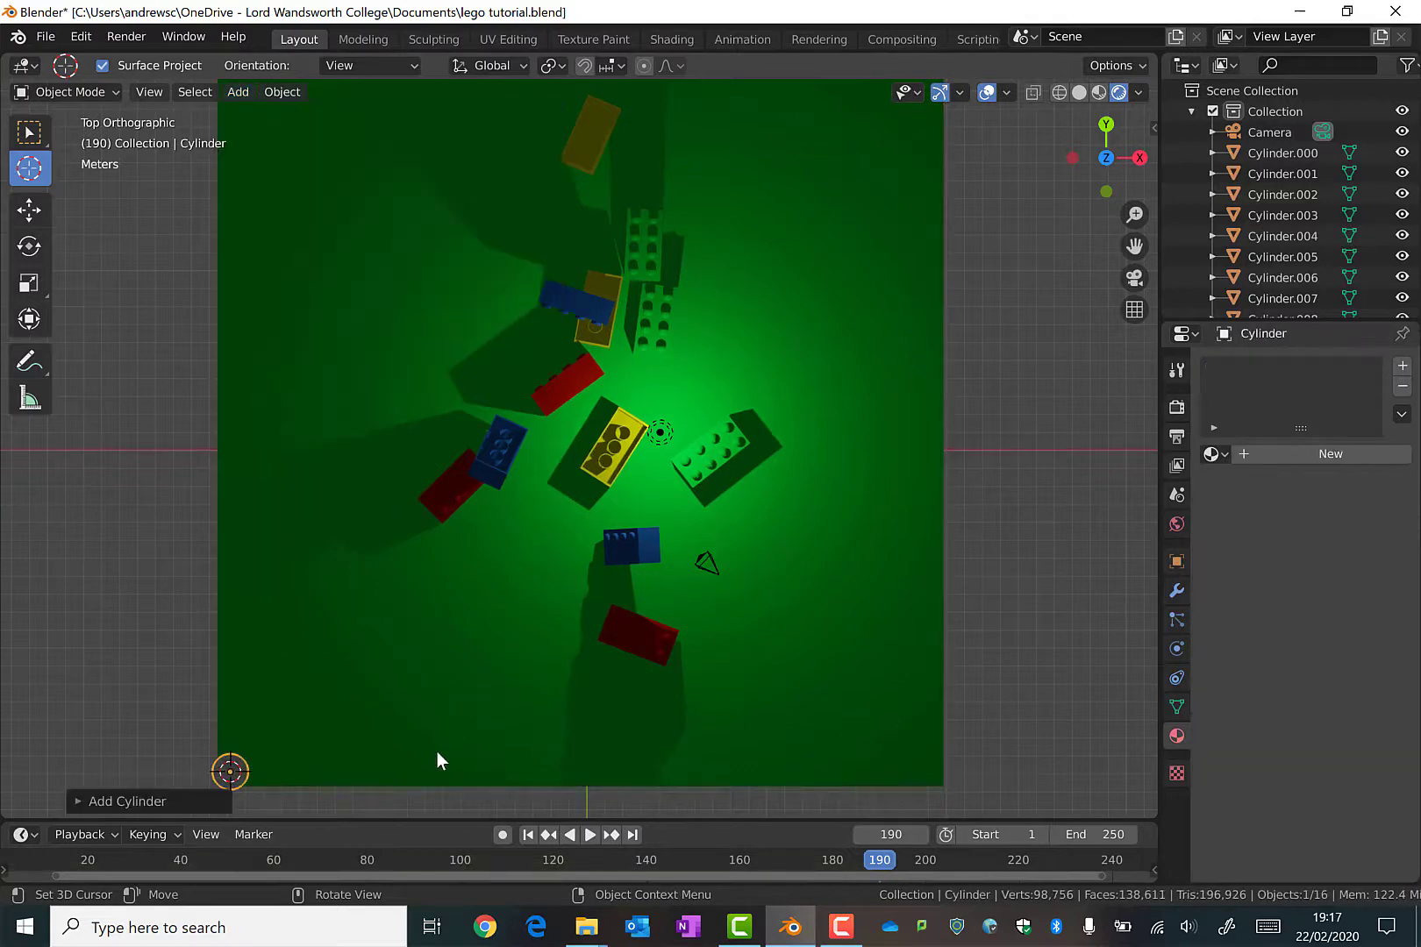
# Scale the new cylinder down to stud size and flatten it along the Z axis
pyautogui.press('g')
pyautogui.press('s')
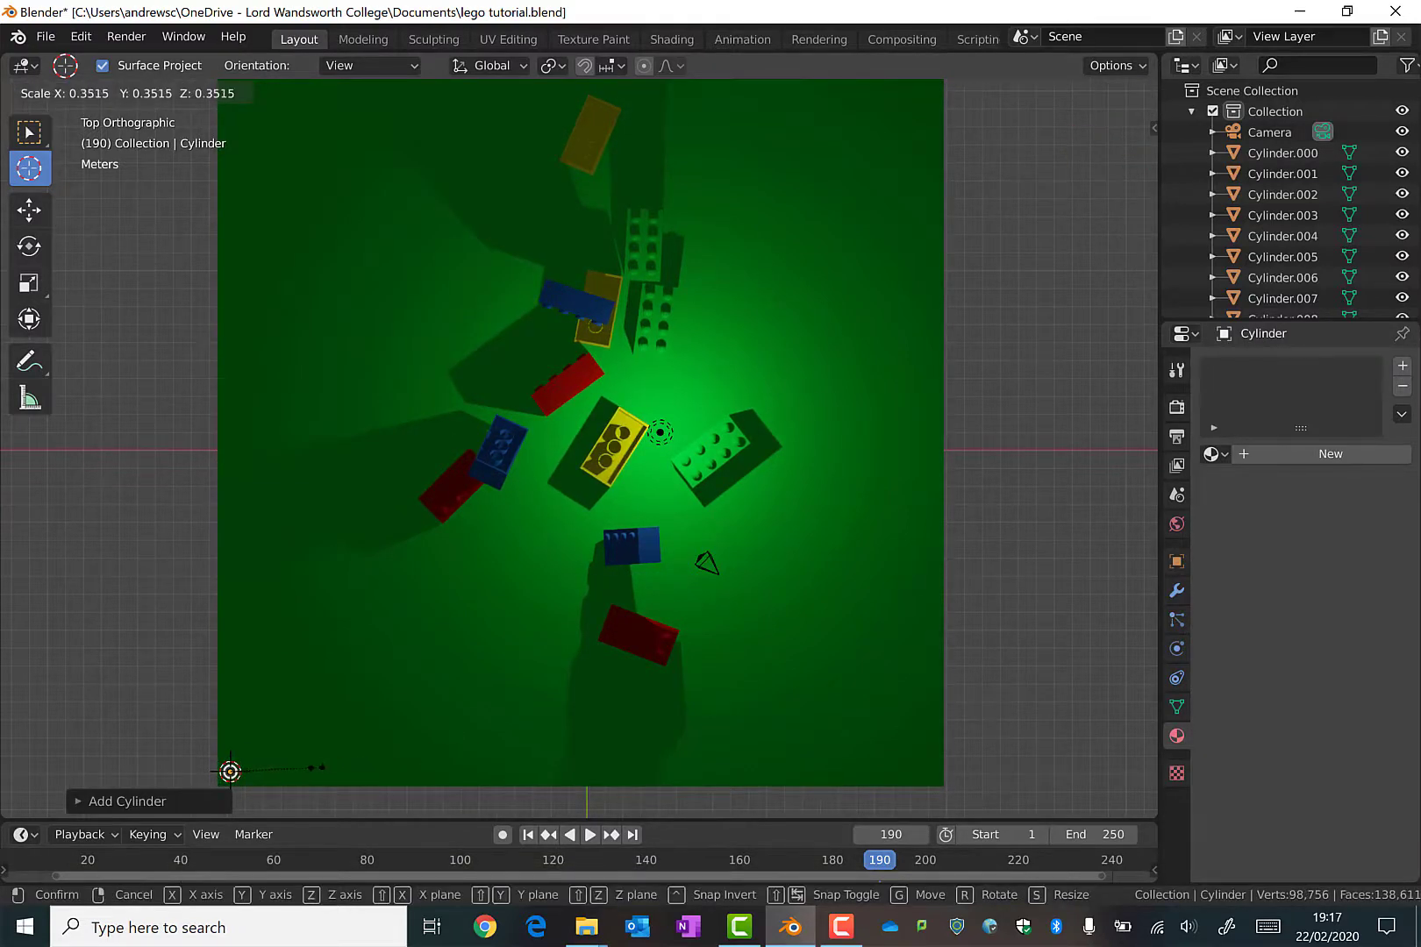
pyautogui.click(373, 713)
pyautogui.moveTo(373, 712); pyautogui.dragTo(653, 259, button='middle')
pyautogui.scroll(3, 341, 635)
pyautogui.keyDown('shift'); pyautogui.moveTo(414, 536); pyautogui.dragTo(645, 469, button='middle'); pyautogui.keyUp('shift')
pyautogui.moveTo(481, 538); pyautogui.dragTo(631, 451, button='middle')
pyautogui.press('s')
pyautogui.press('z')
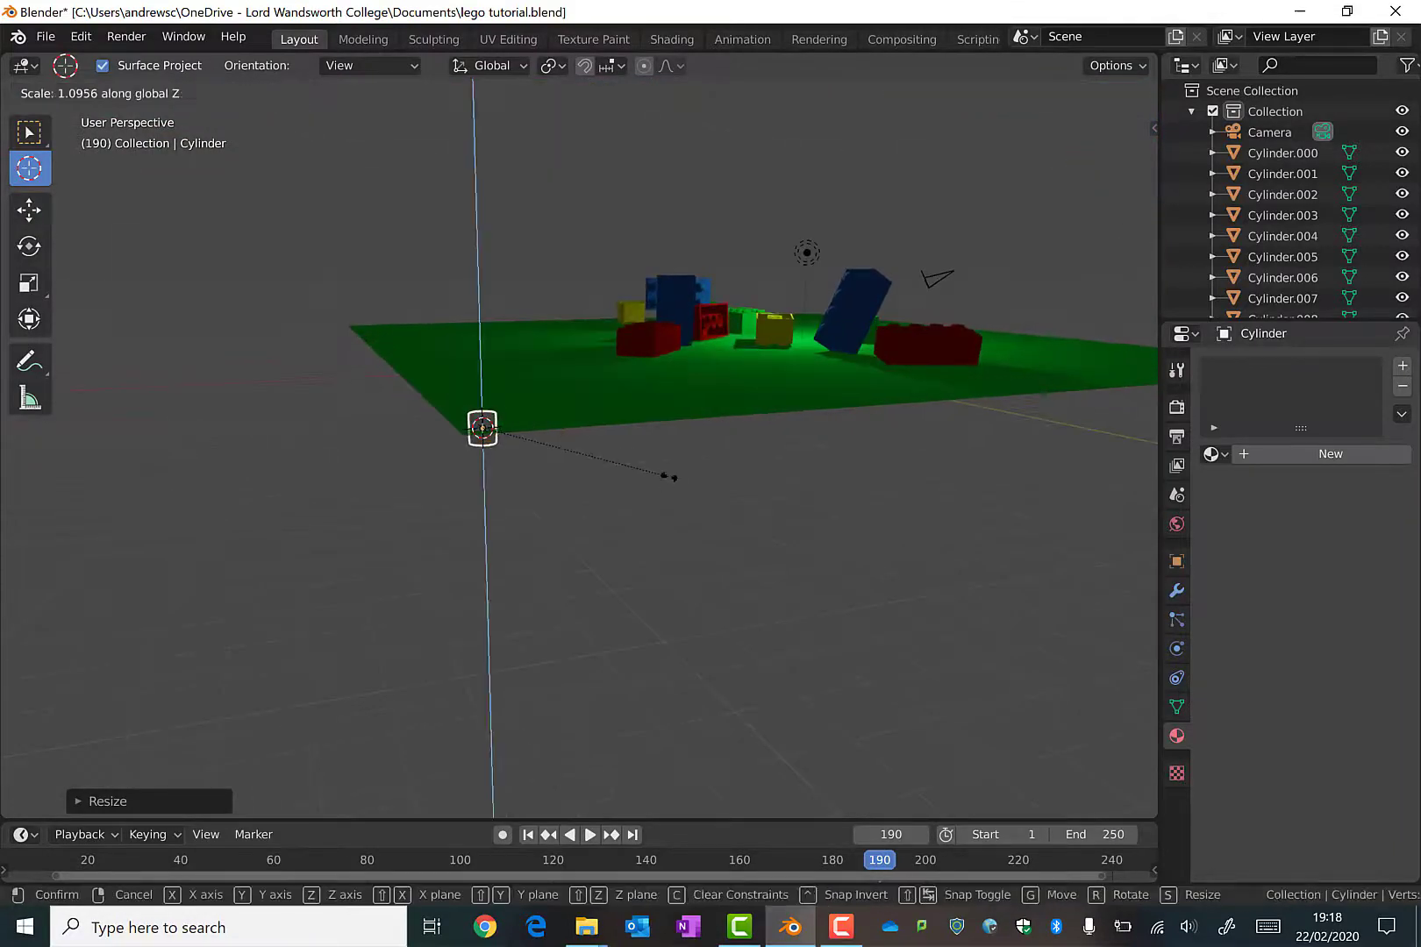
pyautogui.click(548, 460)
# Lower the floor plane slightly along Z in front view so it lies near the base of the stud cylinder
pyautogui.moveTo(565, 449); pyautogui.dragTo(582, 538, button='middle')
pyautogui.scroll(5, 552, 524)
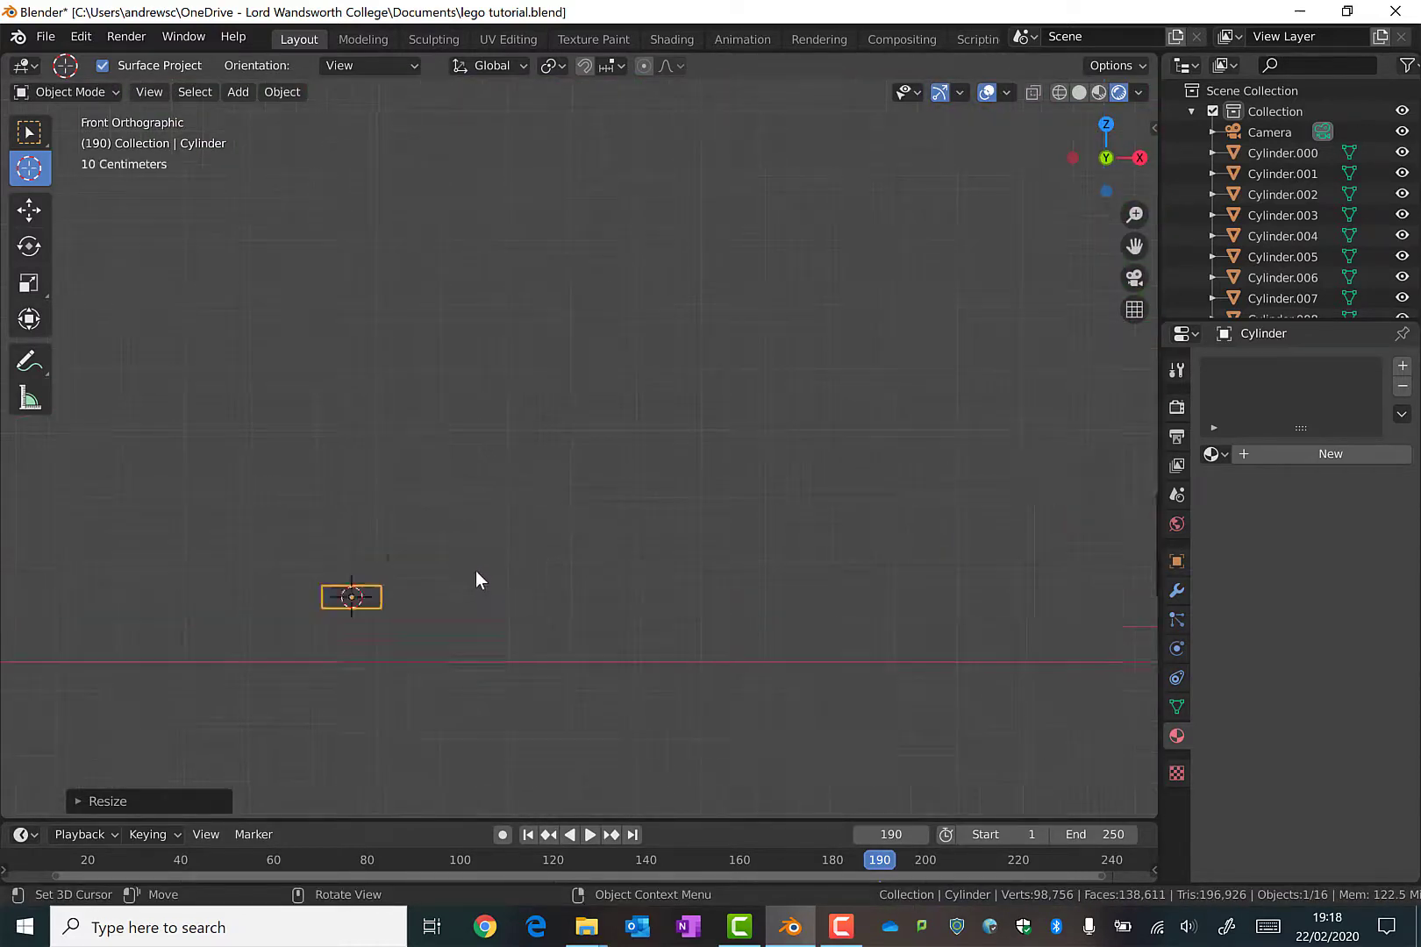
pyautogui.scroll(-4, 1263, 202)
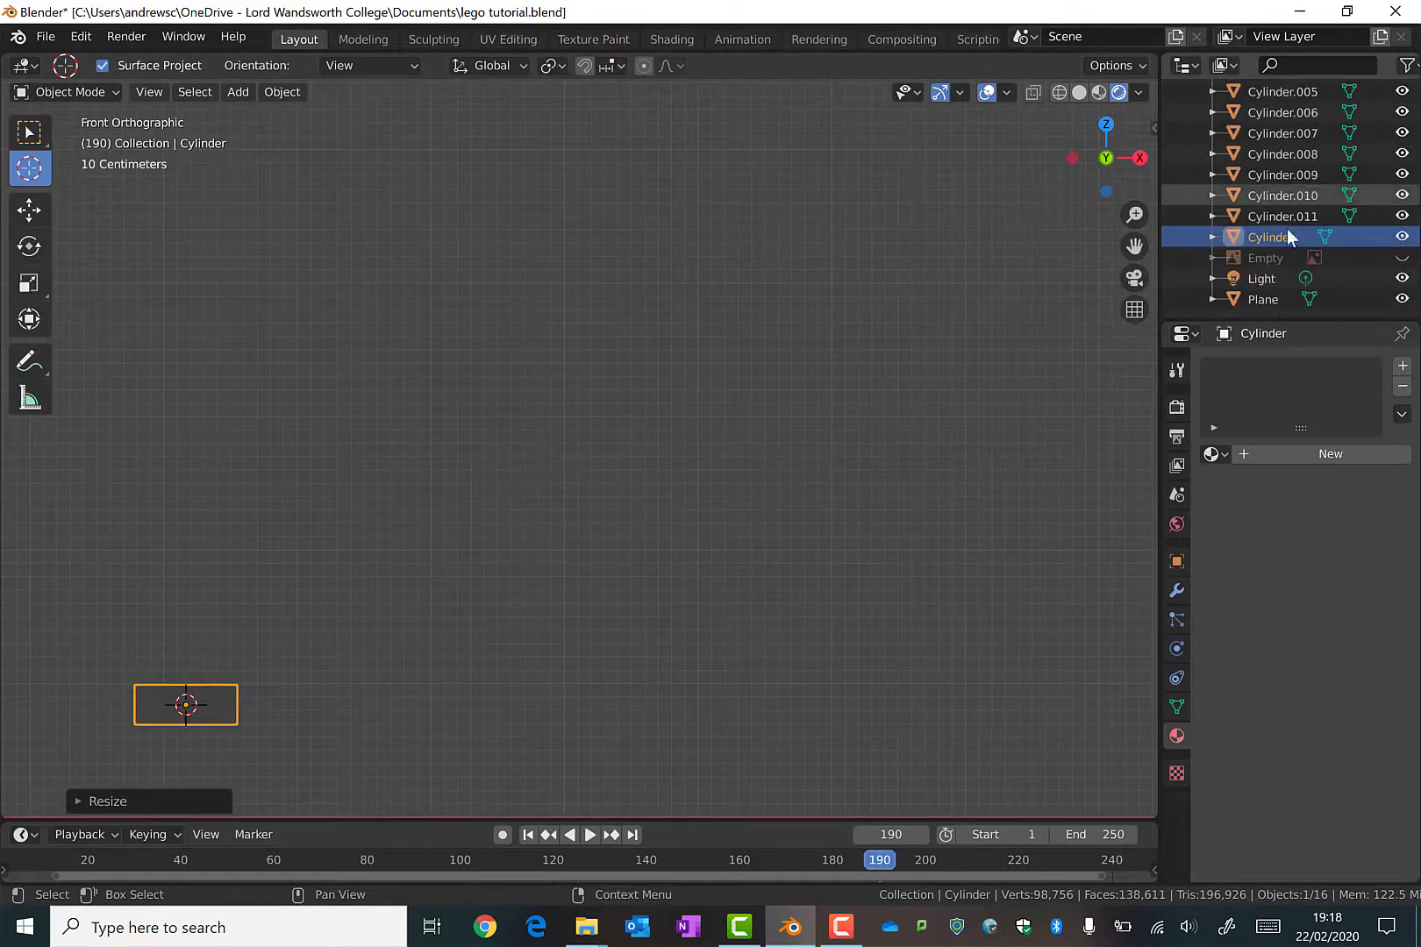
pyautogui.click(1289, 298)
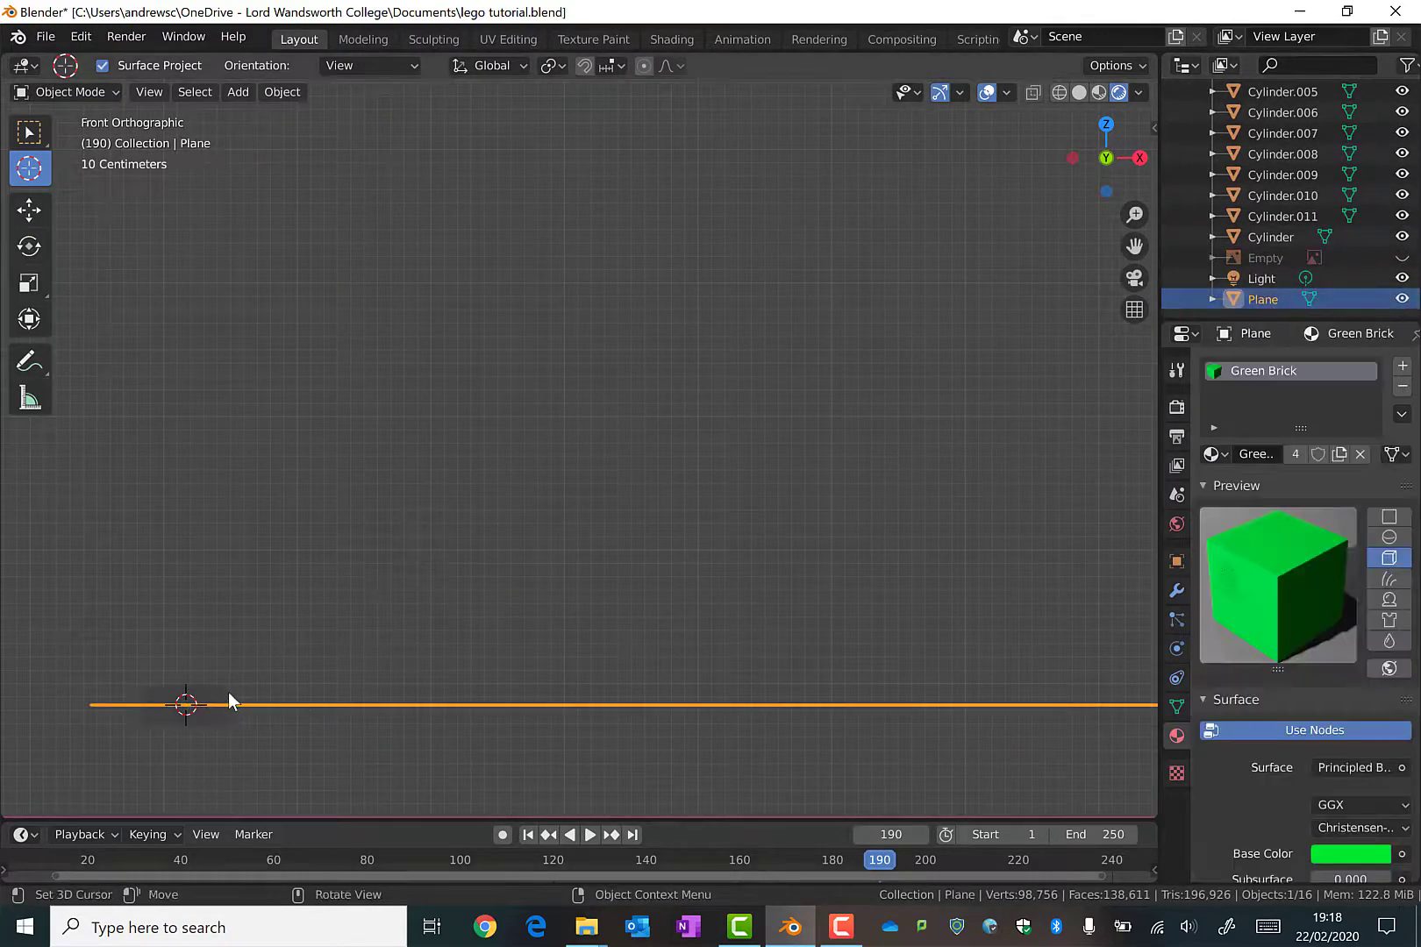
pyautogui.press('g')
pyautogui.press('z')
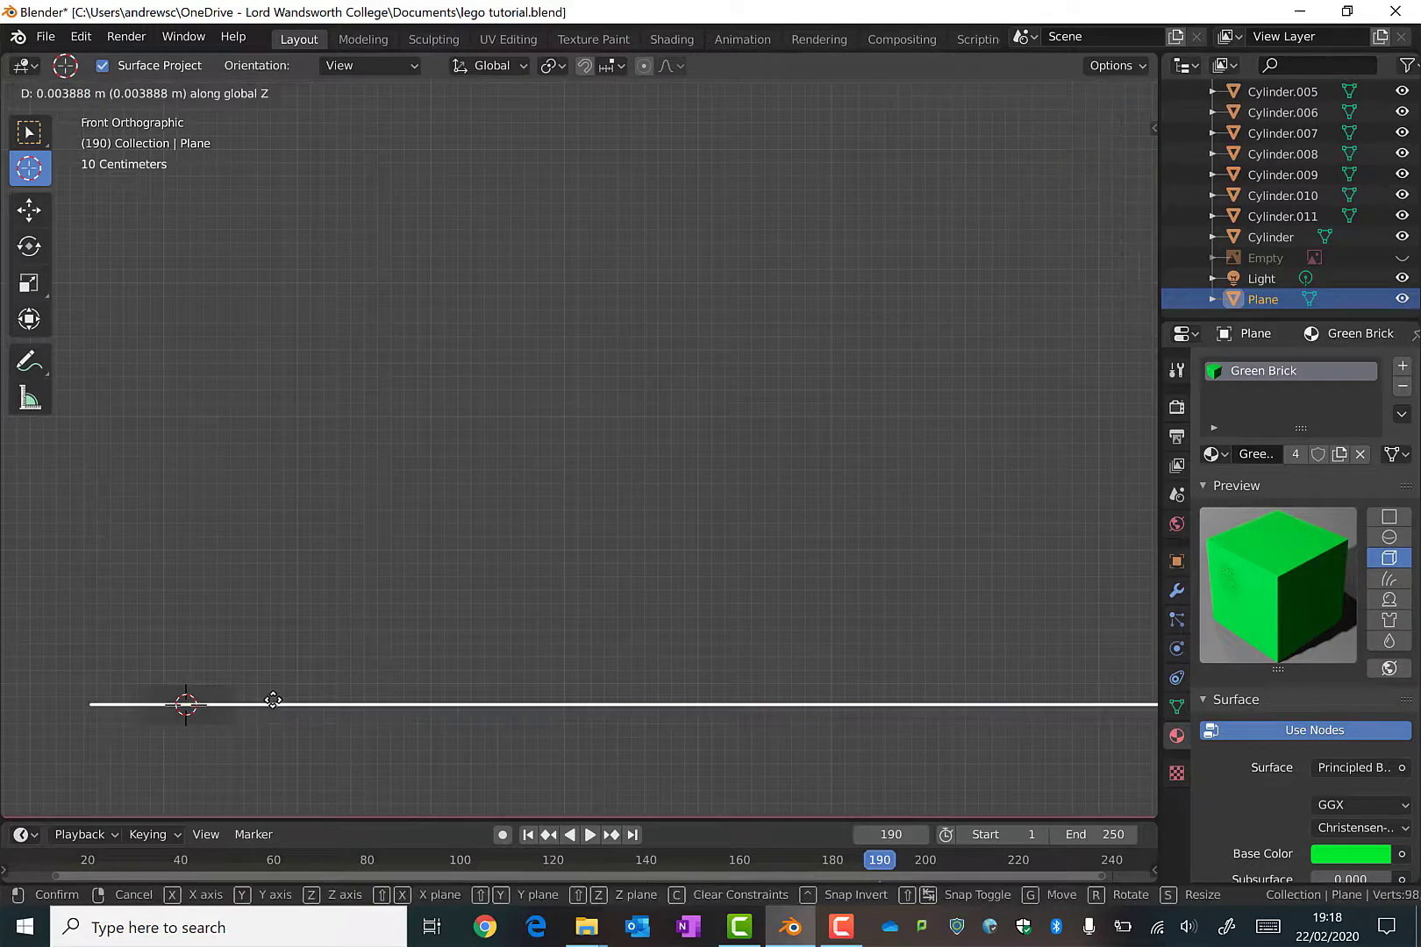
pyautogui.click(280, 712)
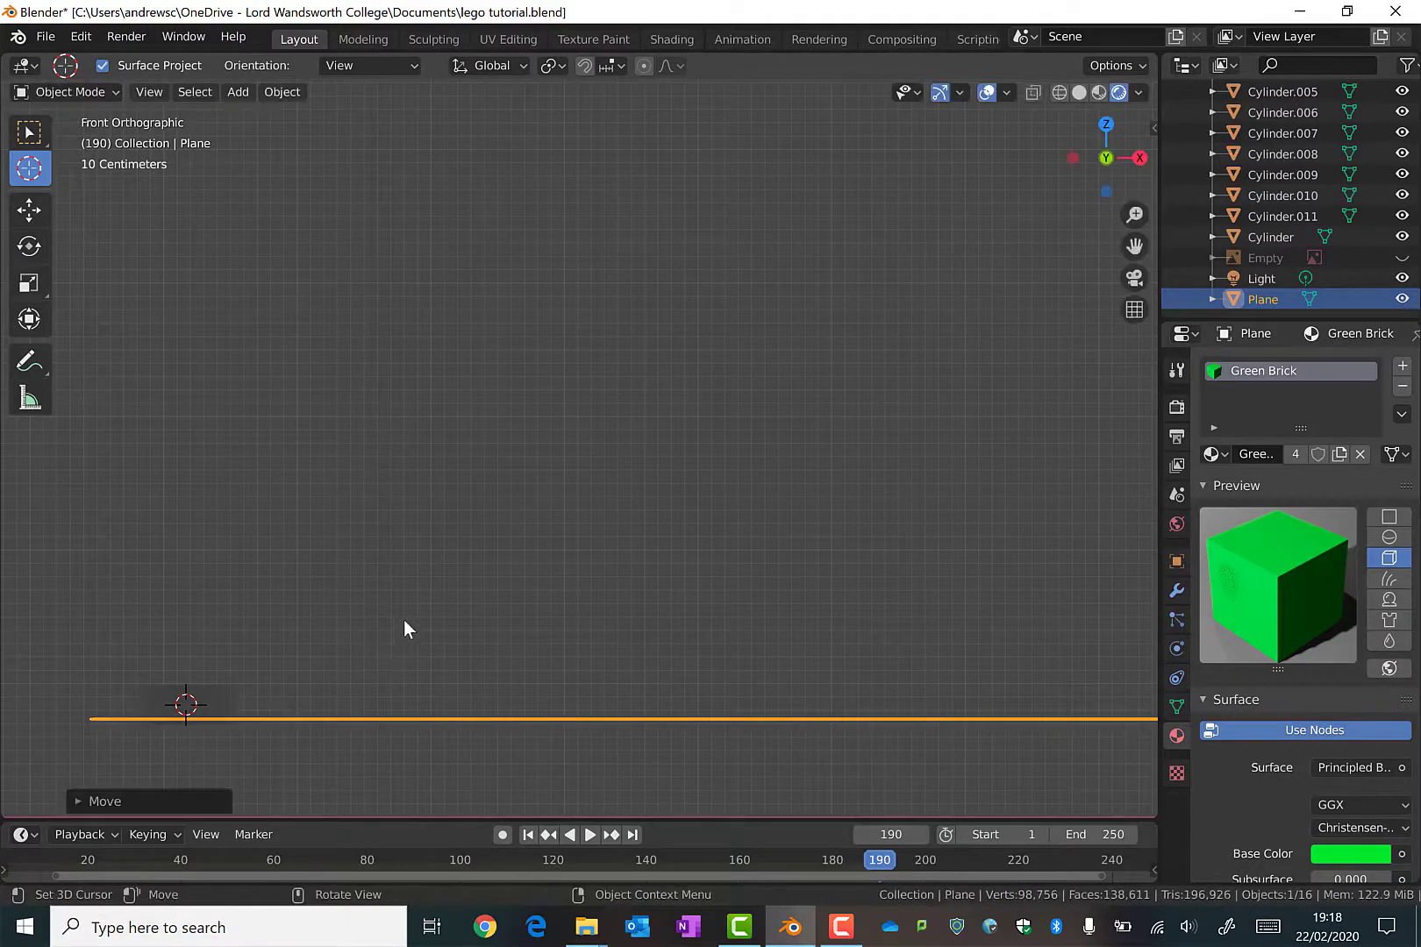
# Assign the existing Green Brick material to the stud cylinder at the floor's corner
pyautogui.moveTo(403, 619); pyautogui.dragTo(289, 355, button='middle')
pyautogui.scroll(-5, 426, 651)
pyautogui.click(42, 141)
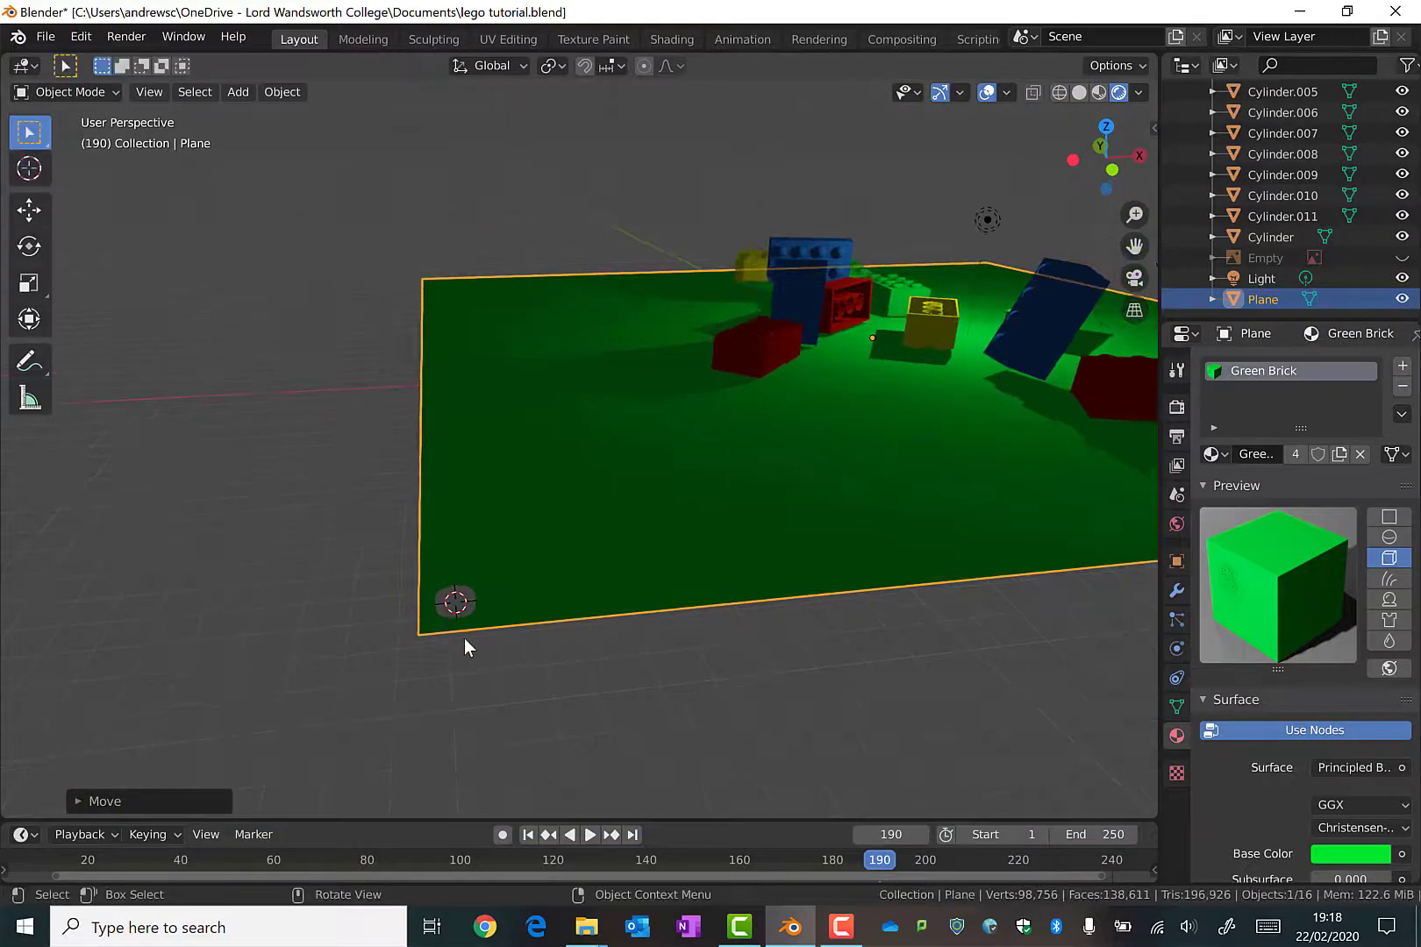
pyautogui.click(448, 605)
pyautogui.click(1218, 454)
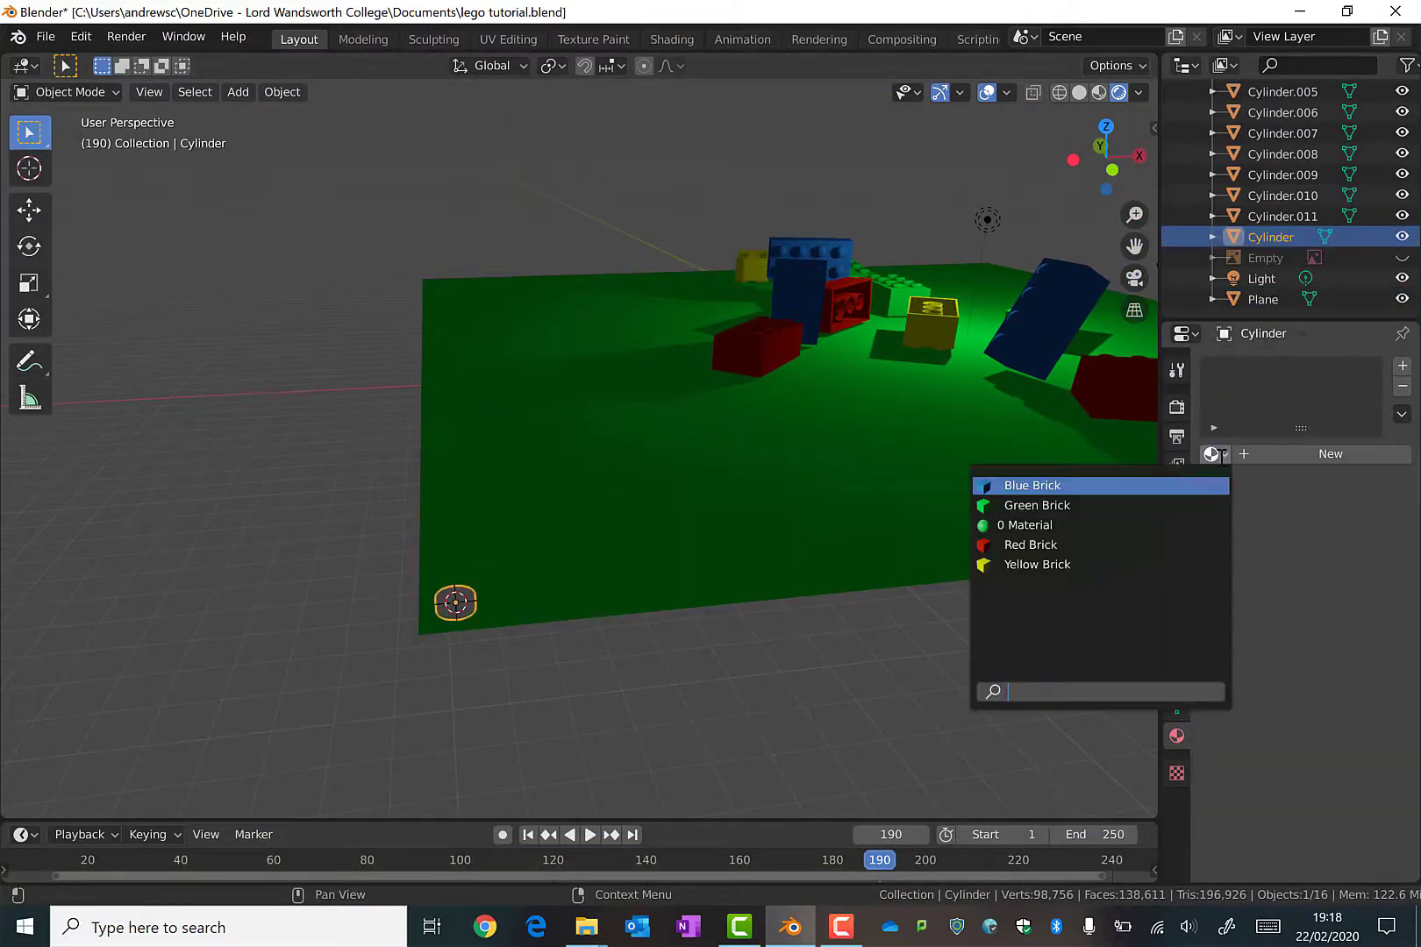
pyautogui.click(1120, 508)
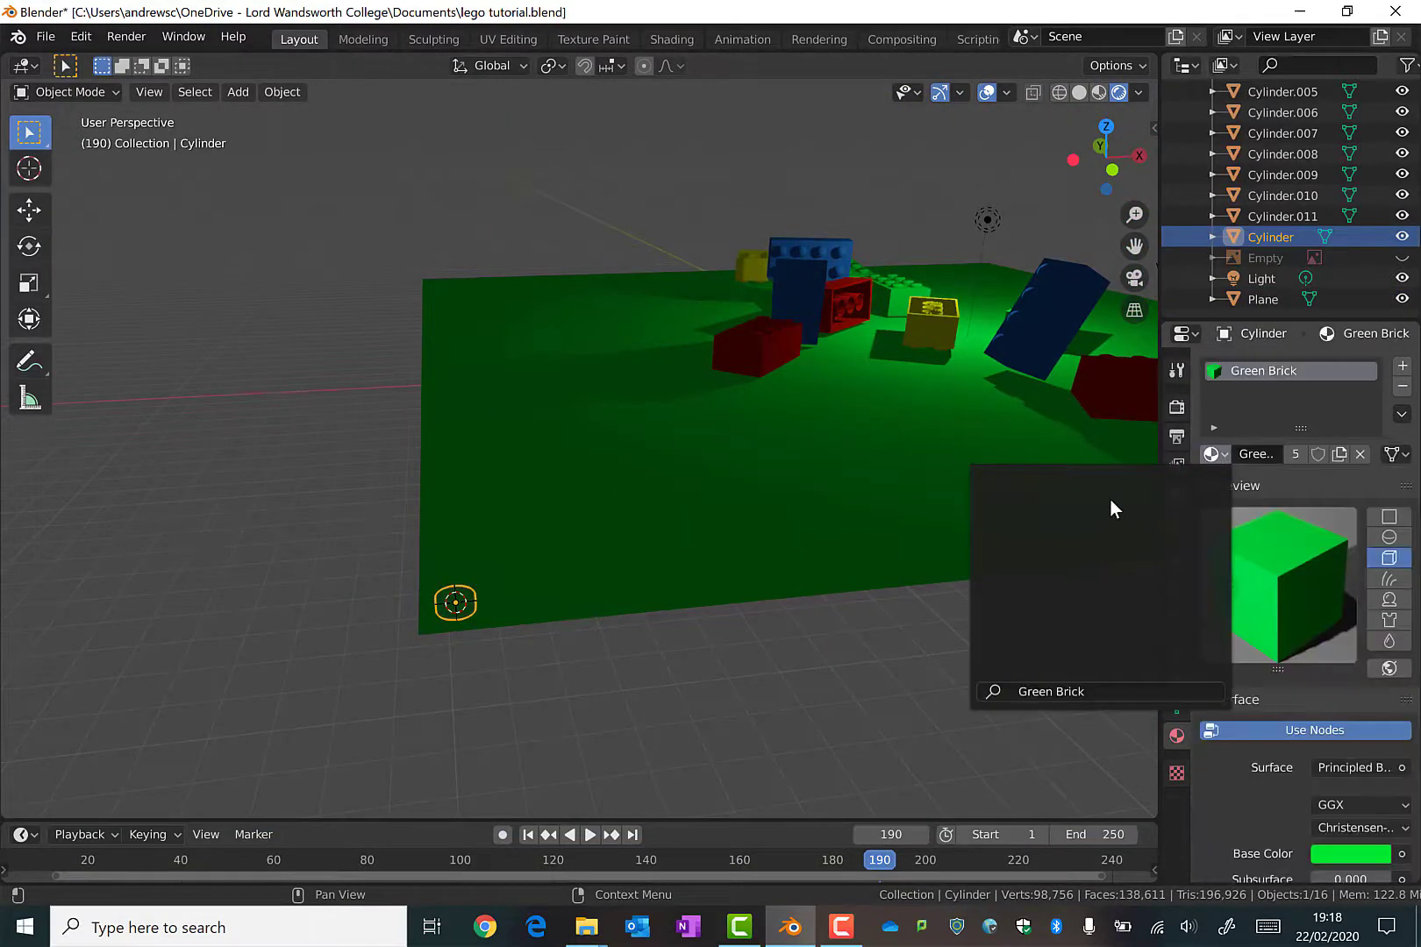
# Add an Array modifier to the stud cylinder and set its relative X offset to 1.3
pyautogui.click(1177, 592)
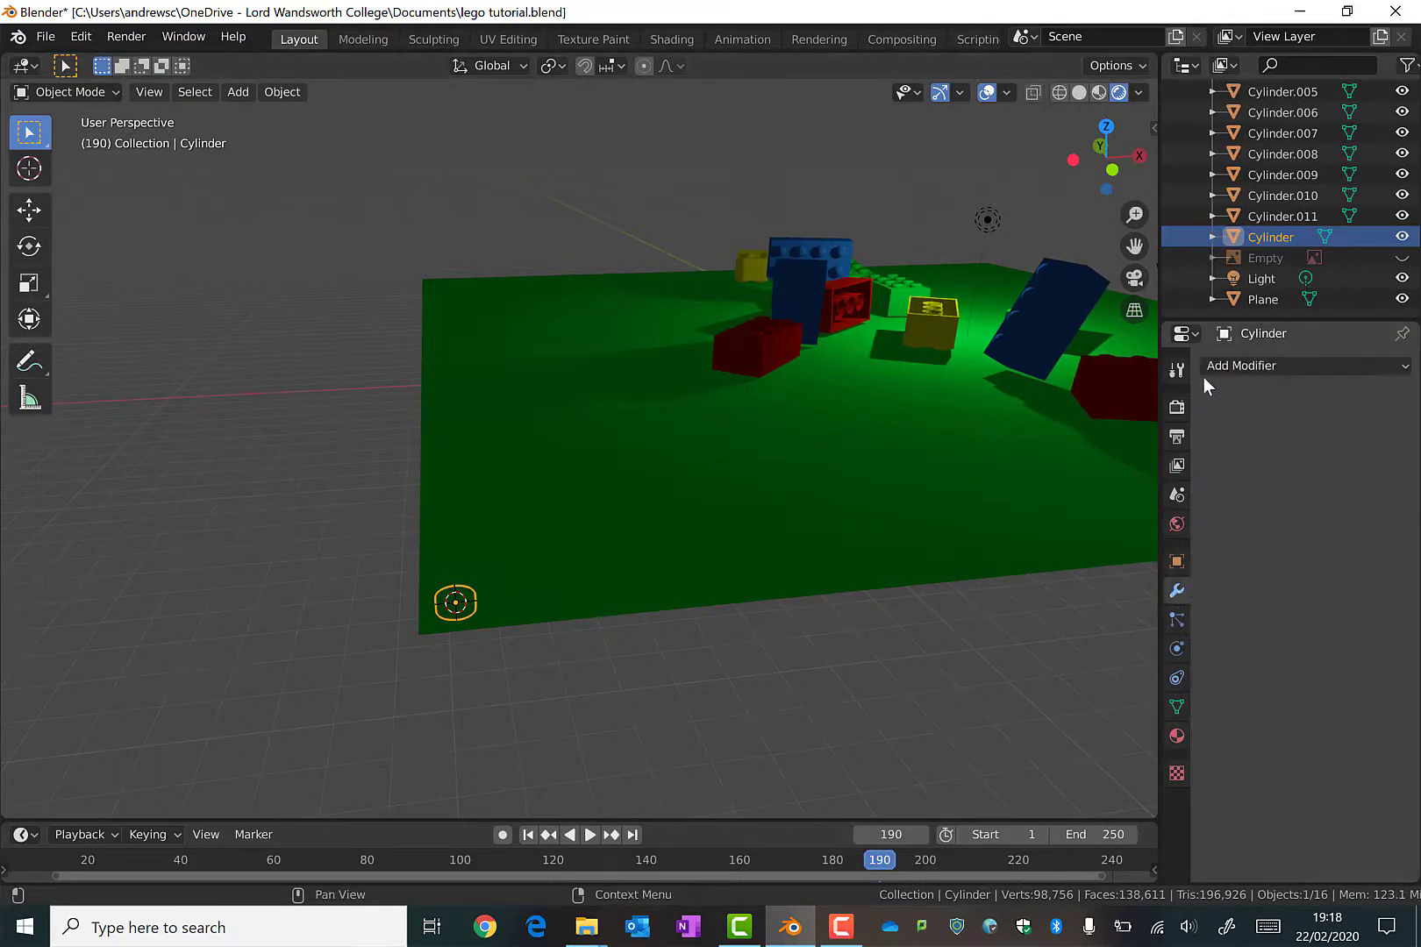
pyautogui.click(1226, 363)
pyautogui.click(970, 415)
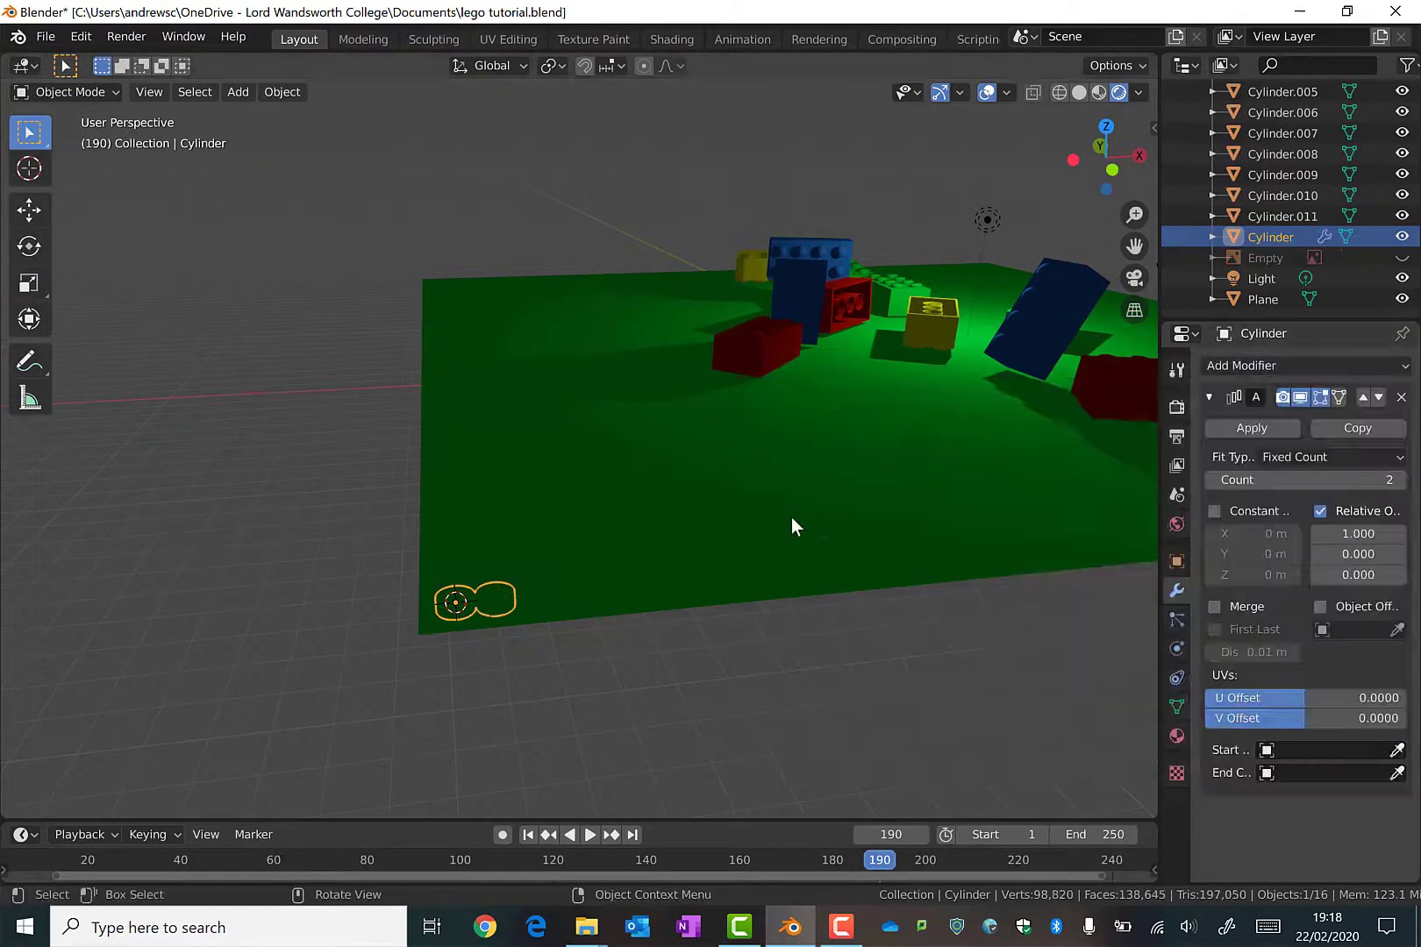
pyautogui.press('KP_7')
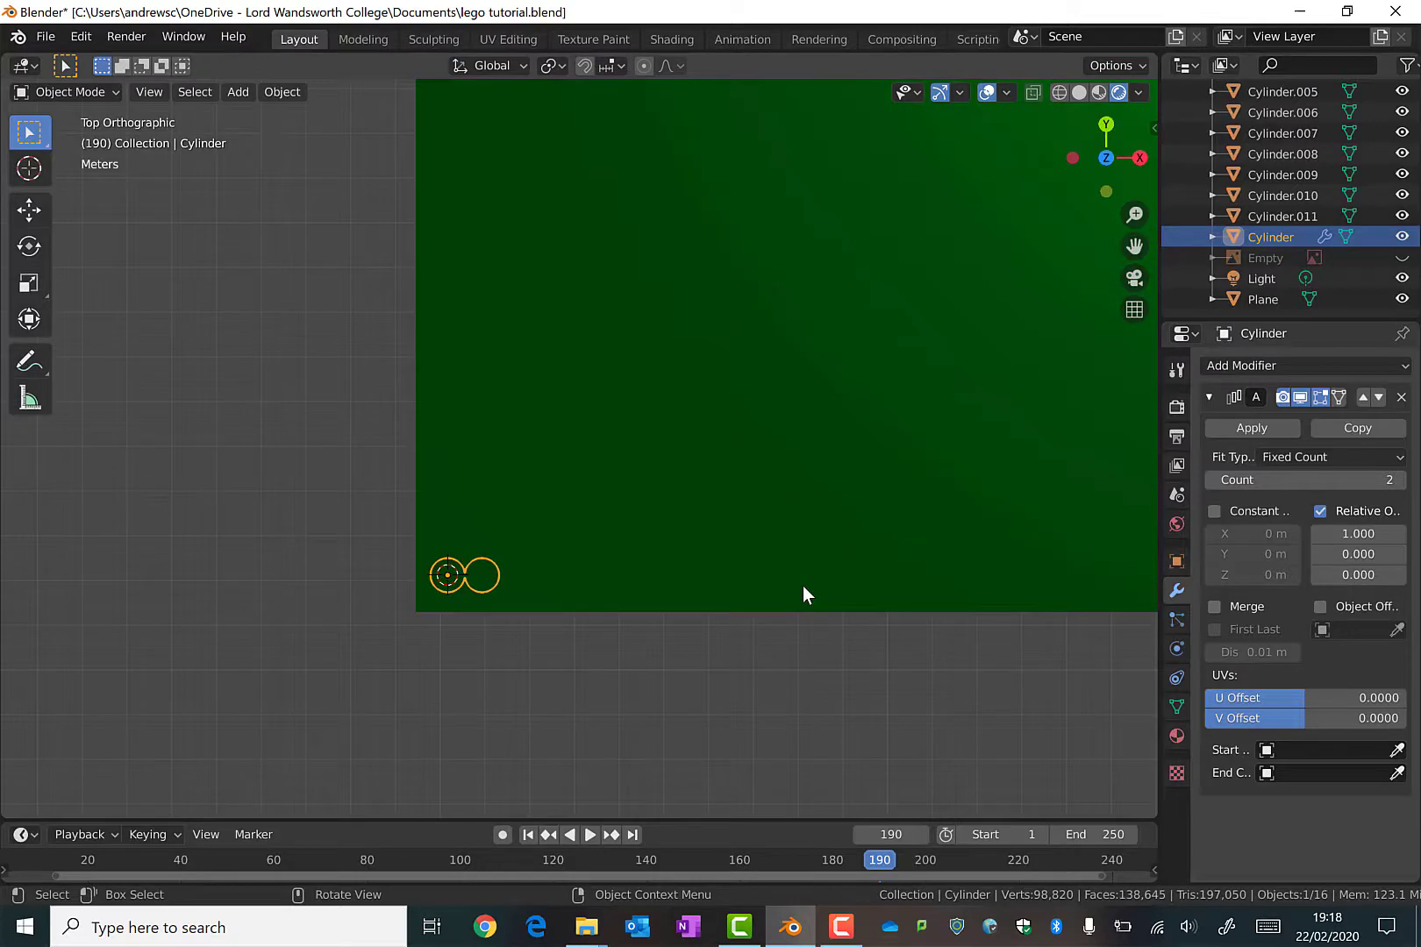
pyautogui.click(1400, 534)
pyautogui.click(1399, 534)
pyautogui.click(1399, 534)
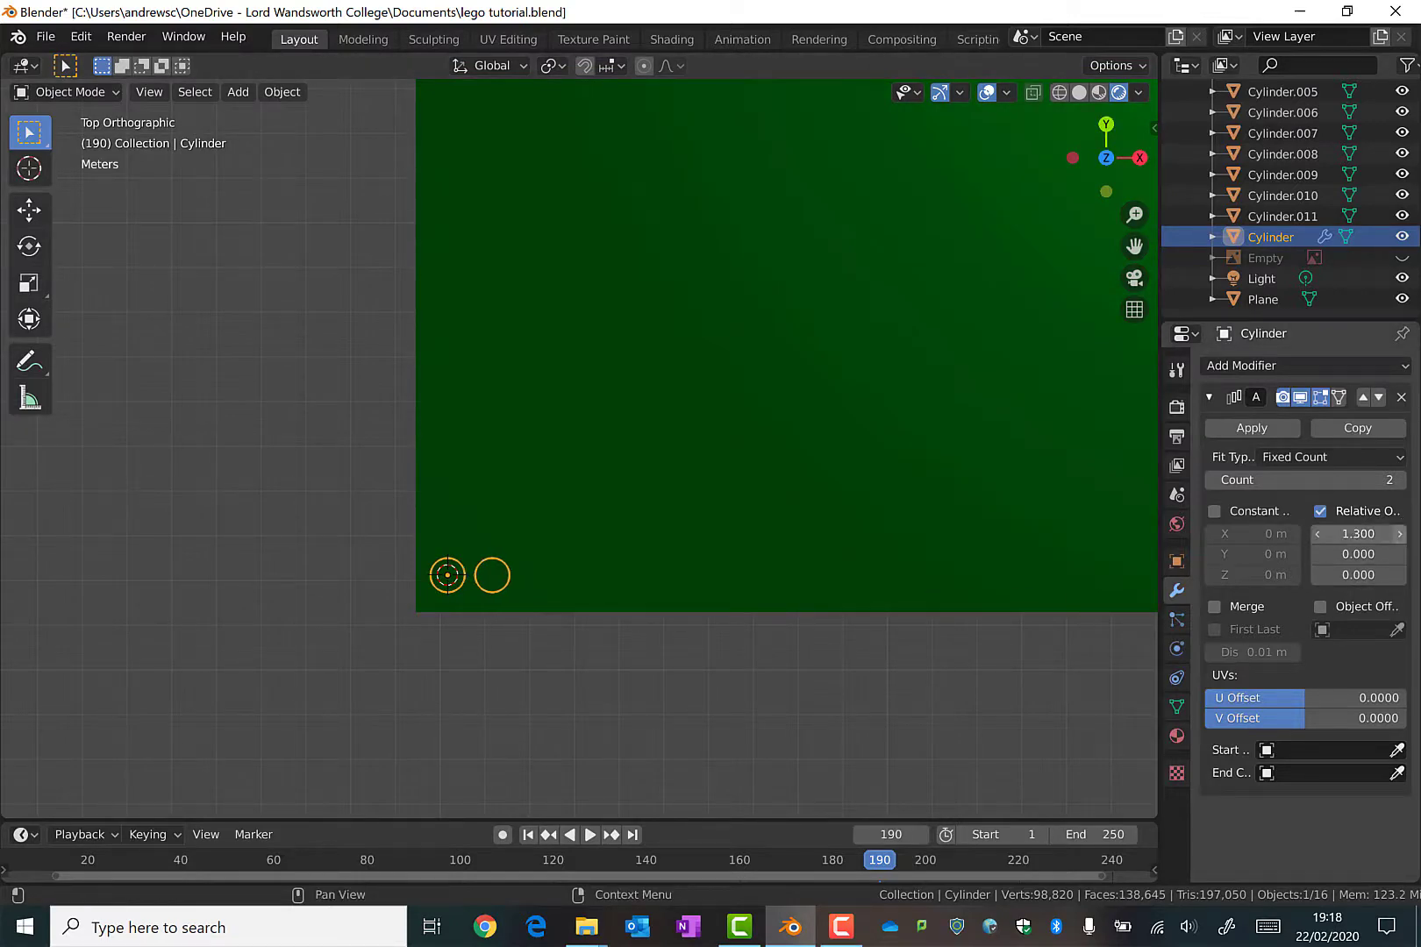
# Try an array count of 50 and reduce it to 40 so the row of studs spans the floor's edge
pyautogui.click(1381, 479)
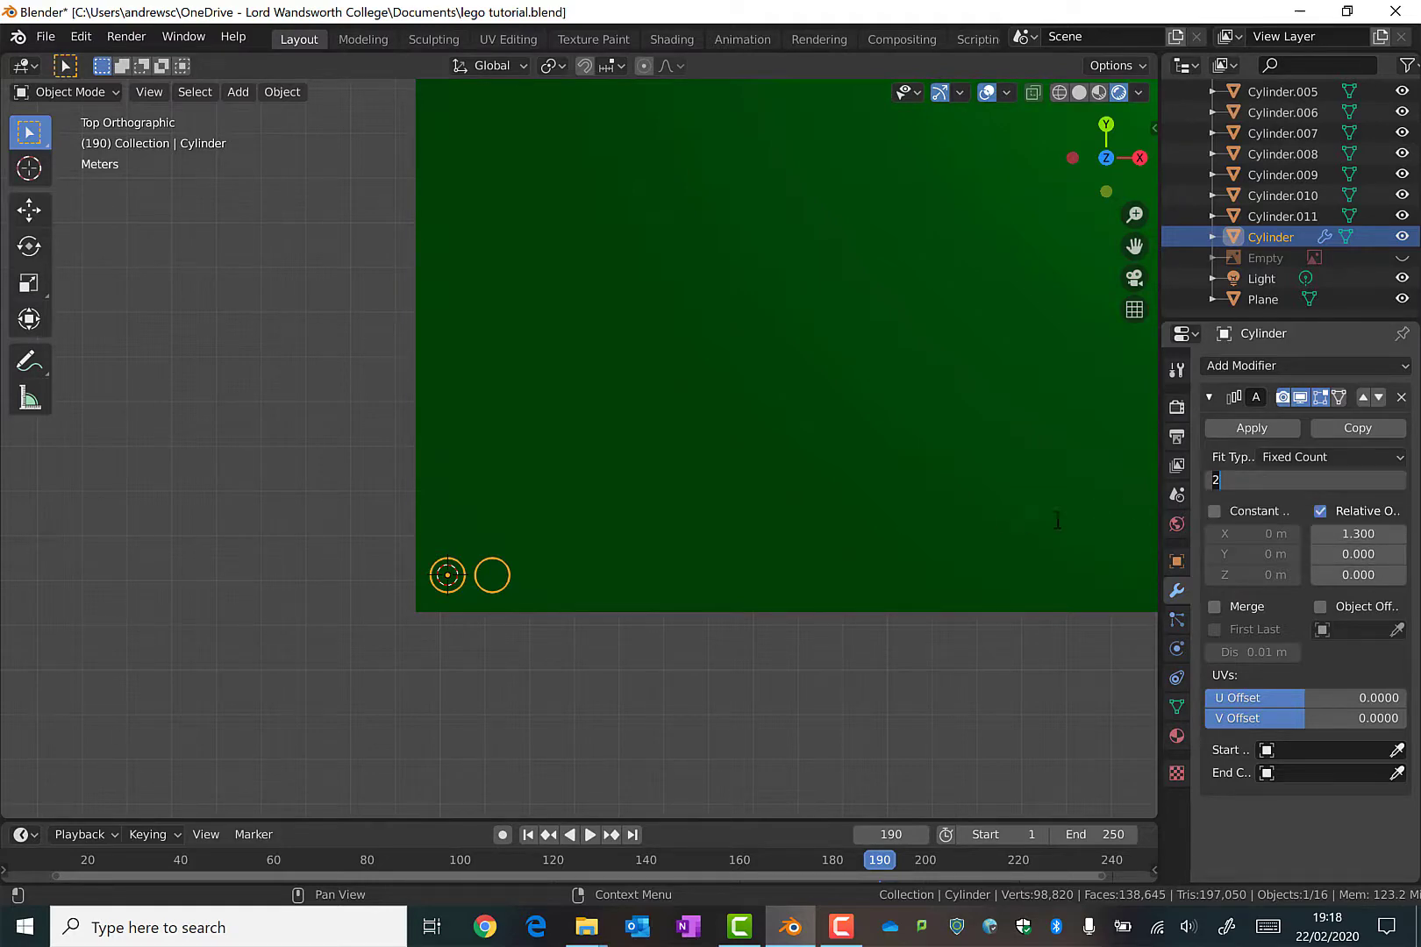
pyautogui.write('50')
pyautogui.press('Return')
pyautogui.scroll(-4, 928, 513)
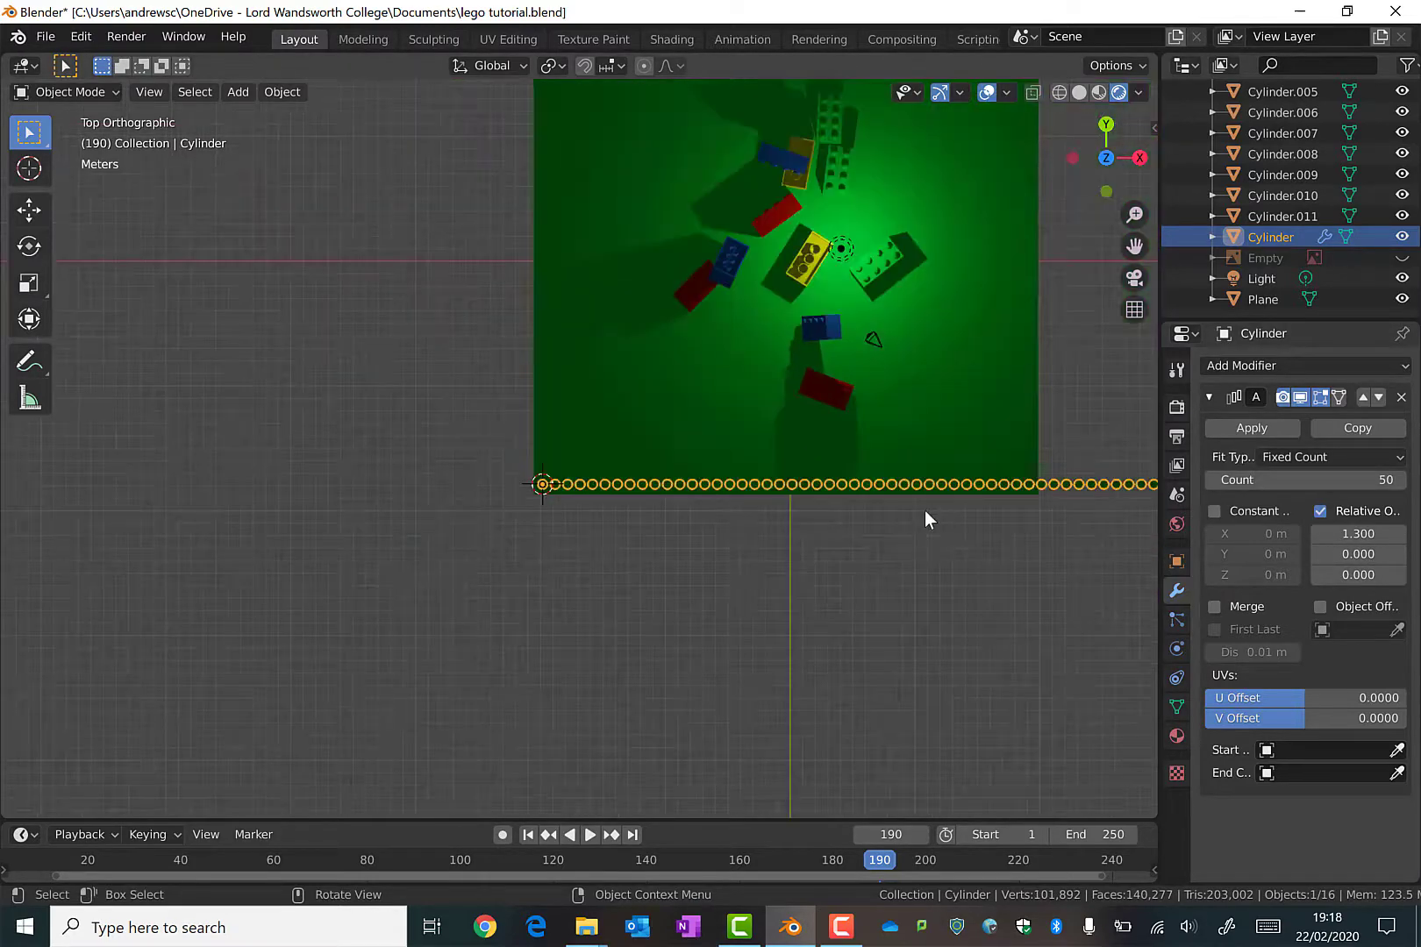
pyautogui.click(1353, 482)
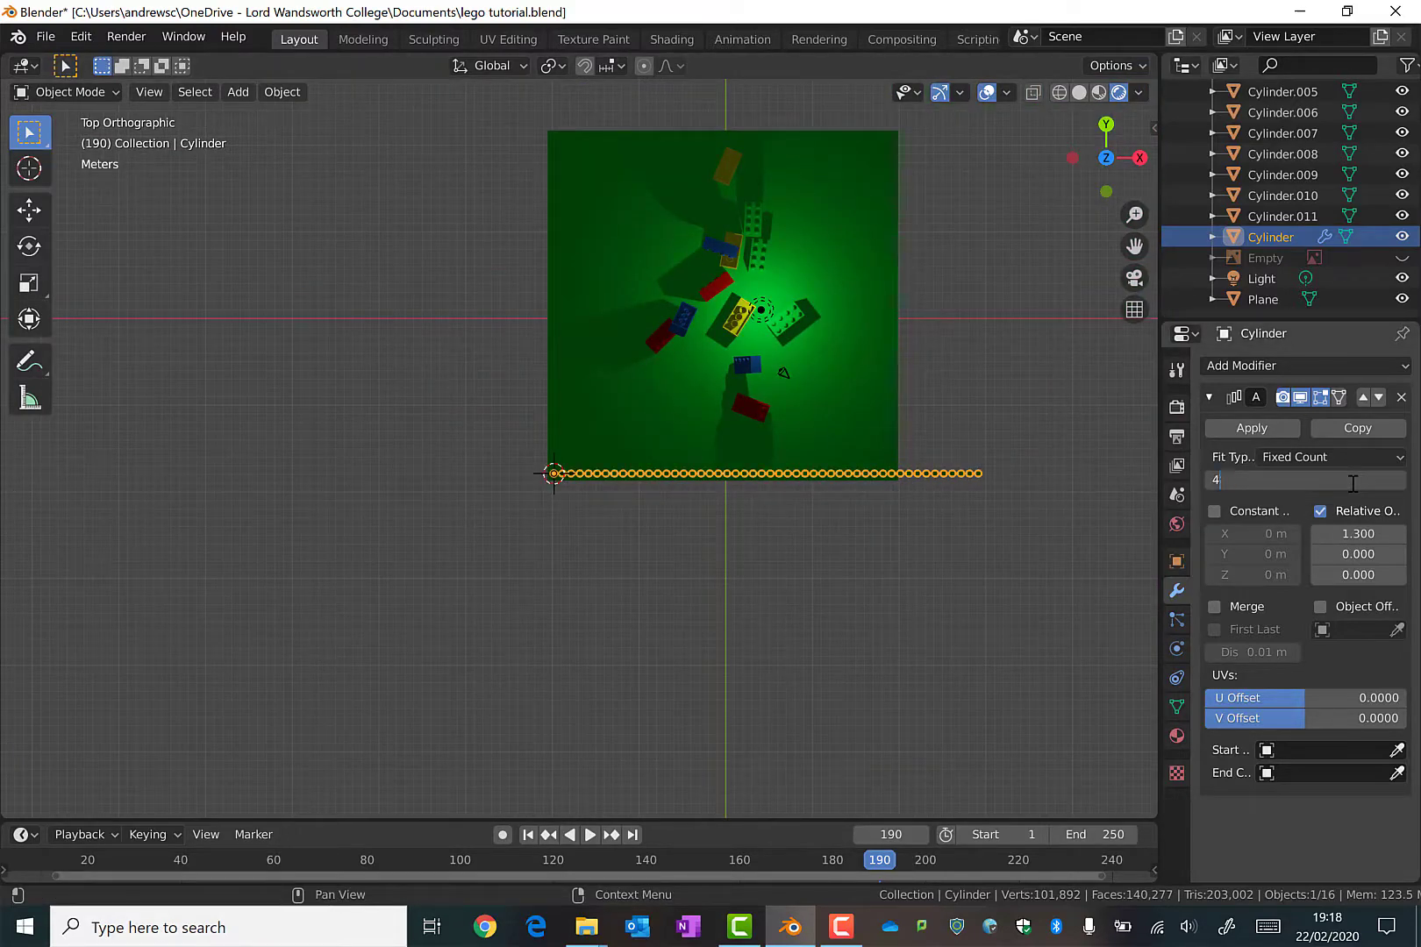
pyautogui.press('Return')
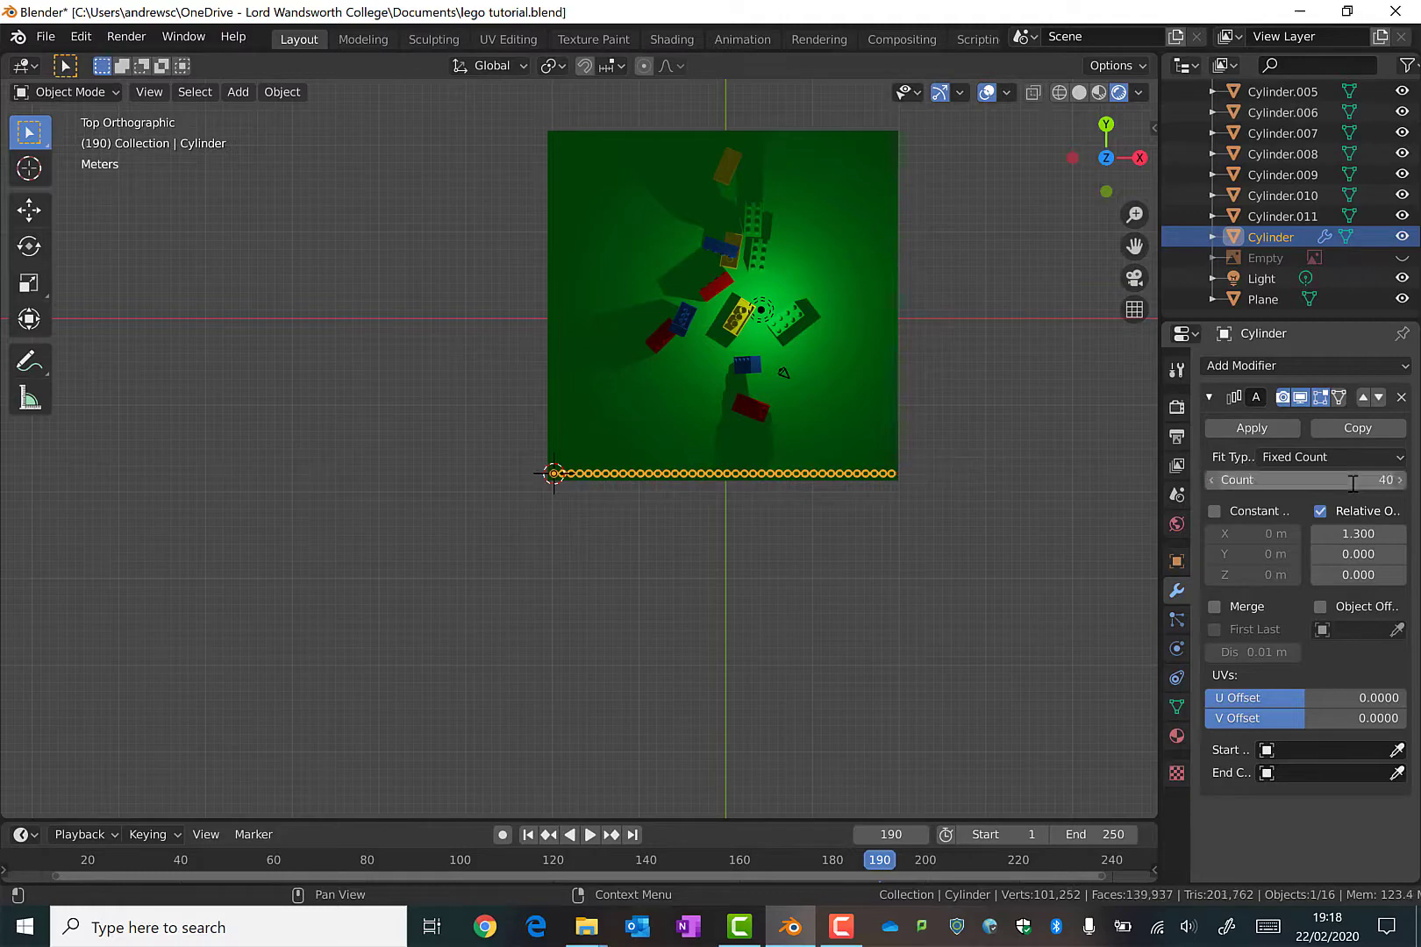
# Add a second Array modifier to the stud cylinder with a count of 40
pyautogui.click(1300, 370)
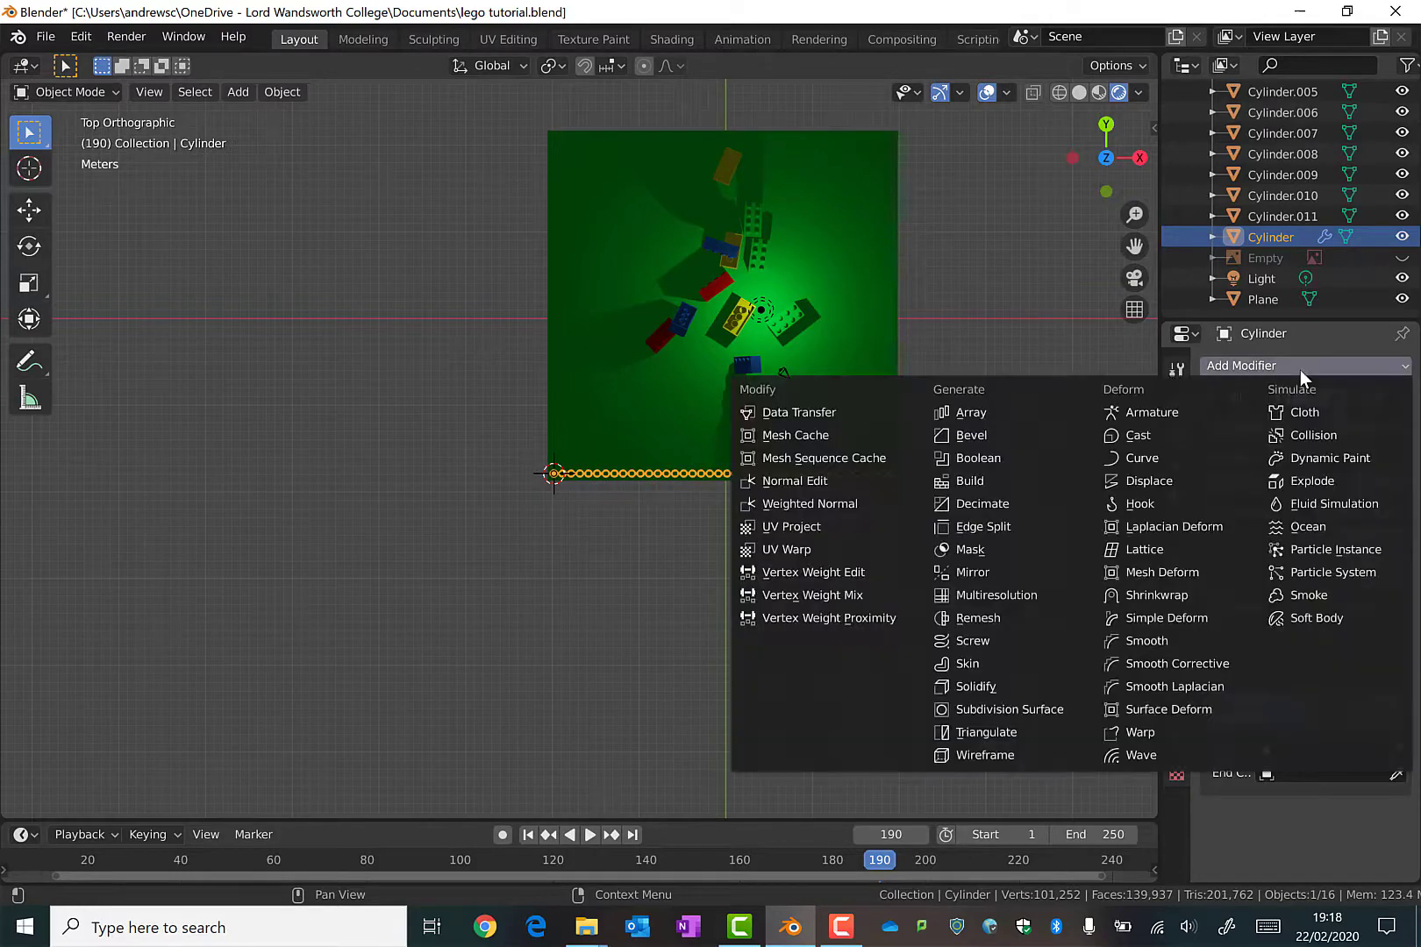
pyautogui.click(965, 414)
pyautogui.scroll(-1, 1323, 777)
pyautogui.scroll(-3, 1323, 777)
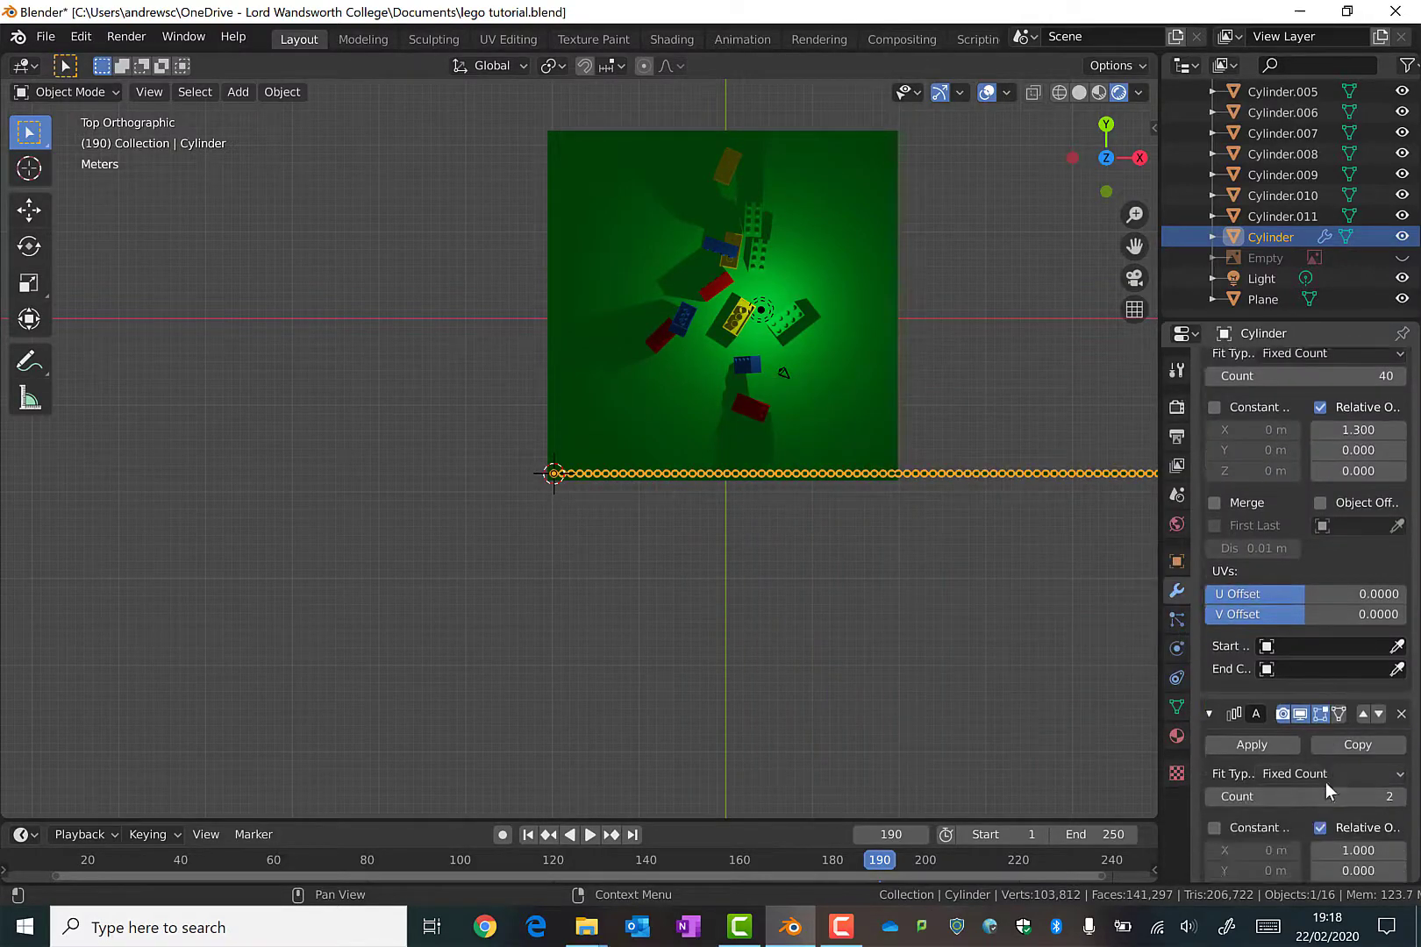
pyautogui.click(1343, 754)
pyautogui.write('40')
pyautogui.press('Return')
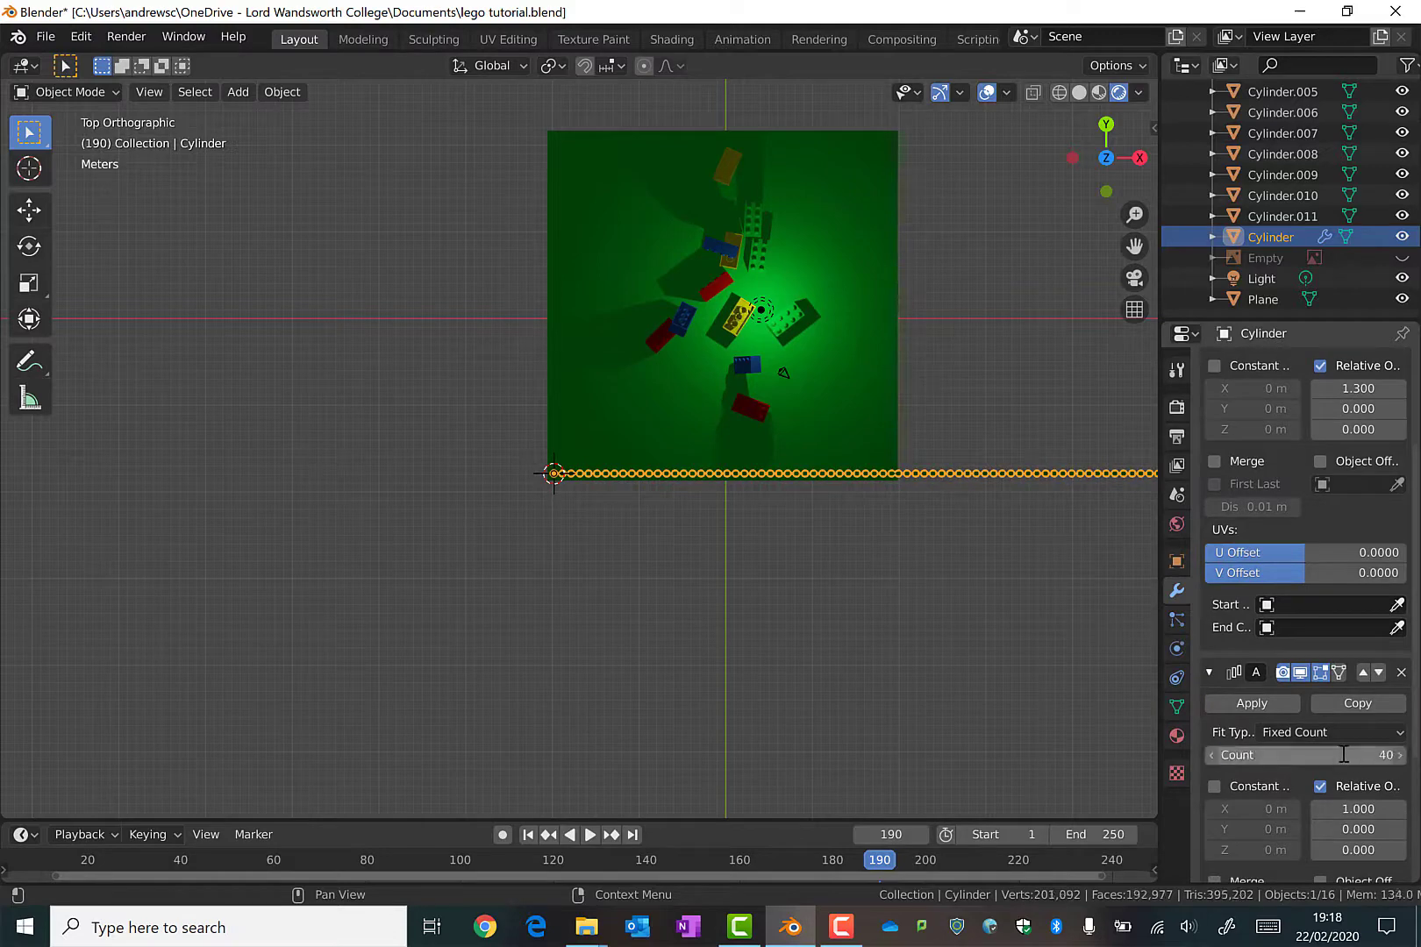
# Set the second array's relative offset to 0 in X and 1.3 in Y so the rows cover the floor
pyautogui.click(1346, 808)
pyautogui.write('0')
pyautogui.press('Return')
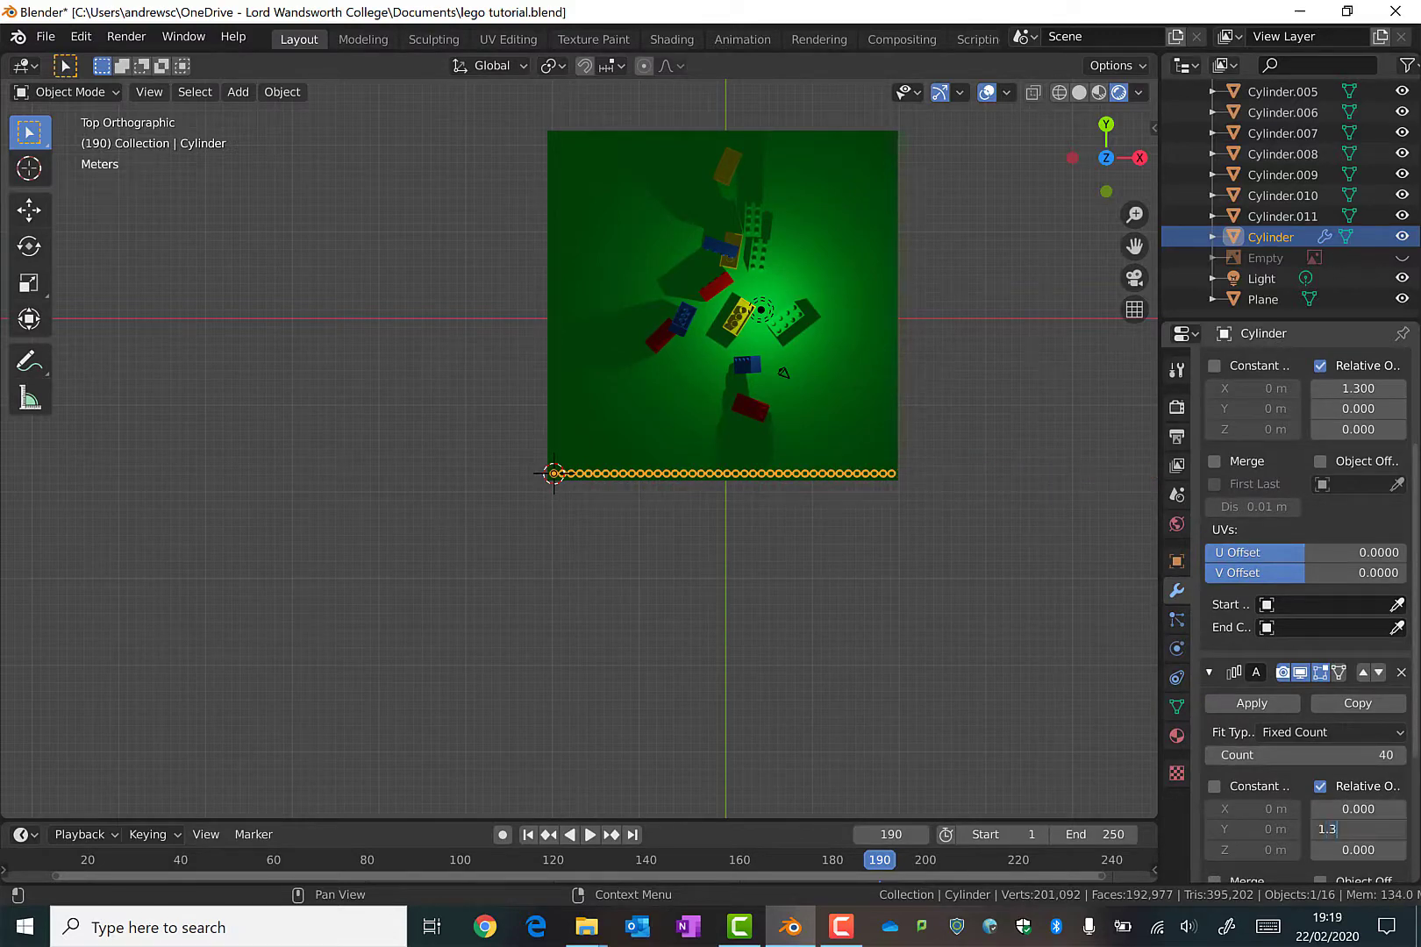
pyautogui.write('1.3')
pyautogui.press('Return')
# Apply both Array modifiers on the stud cylinder, the second one first
pyautogui.scroll(2, 944, 264)
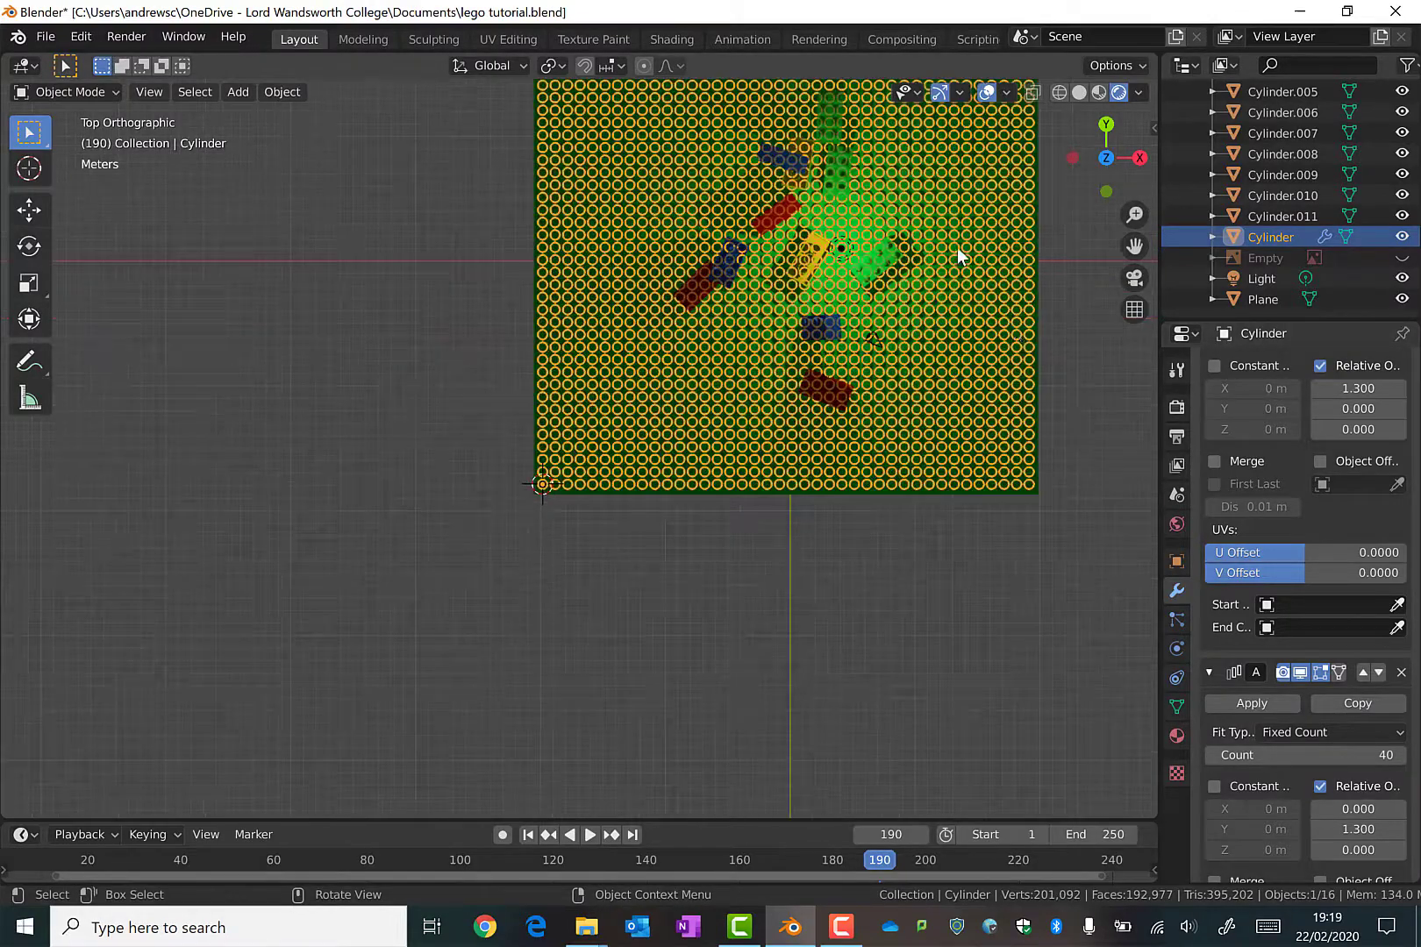
pyautogui.keyDown('shift'); pyautogui.moveTo(1062, 289); pyautogui.dragTo(1021, 544, button='middle'); pyautogui.keyUp('shift')
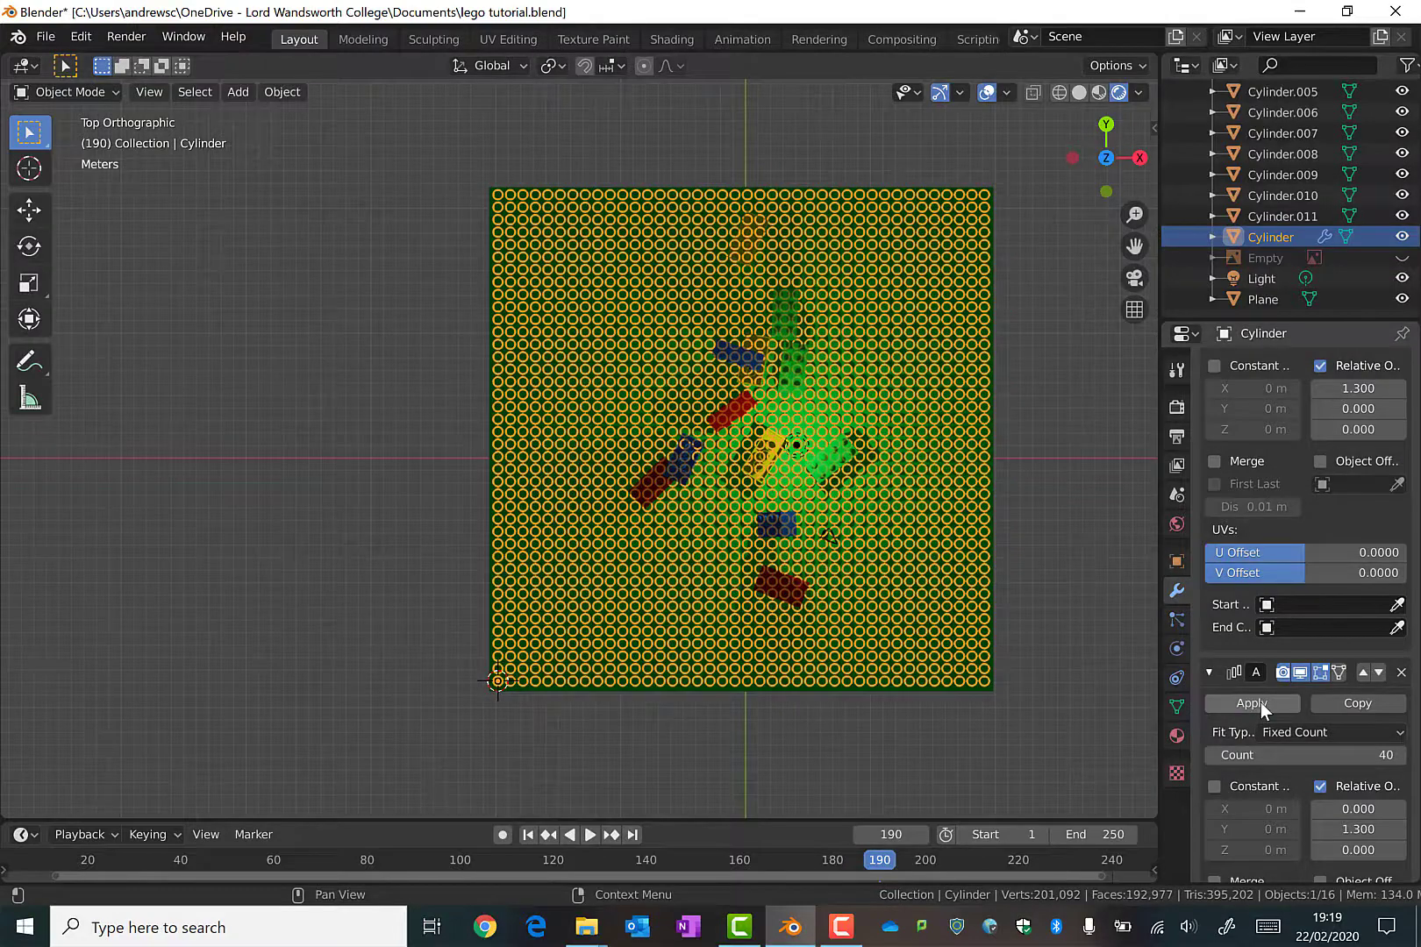
pyautogui.click(1259, 703)
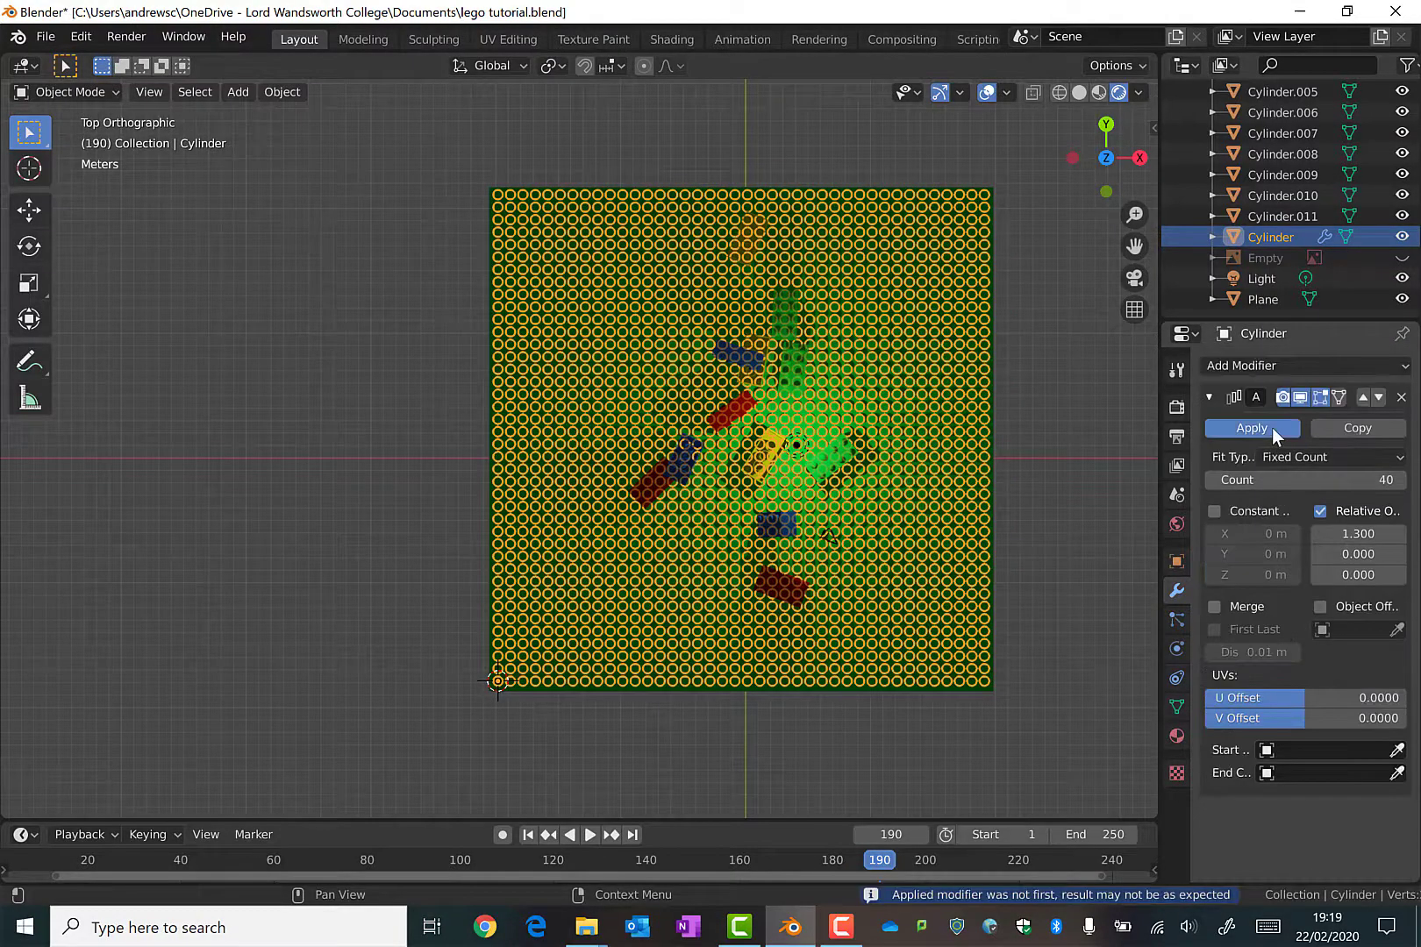
pyautogui.click(1271, 427)
# Join the grid of studs with the floor plane into one object, keeping the plane active
pyautogui.moveTo(677, 739); pyautogui.dragTo(667, 644, button='middle')
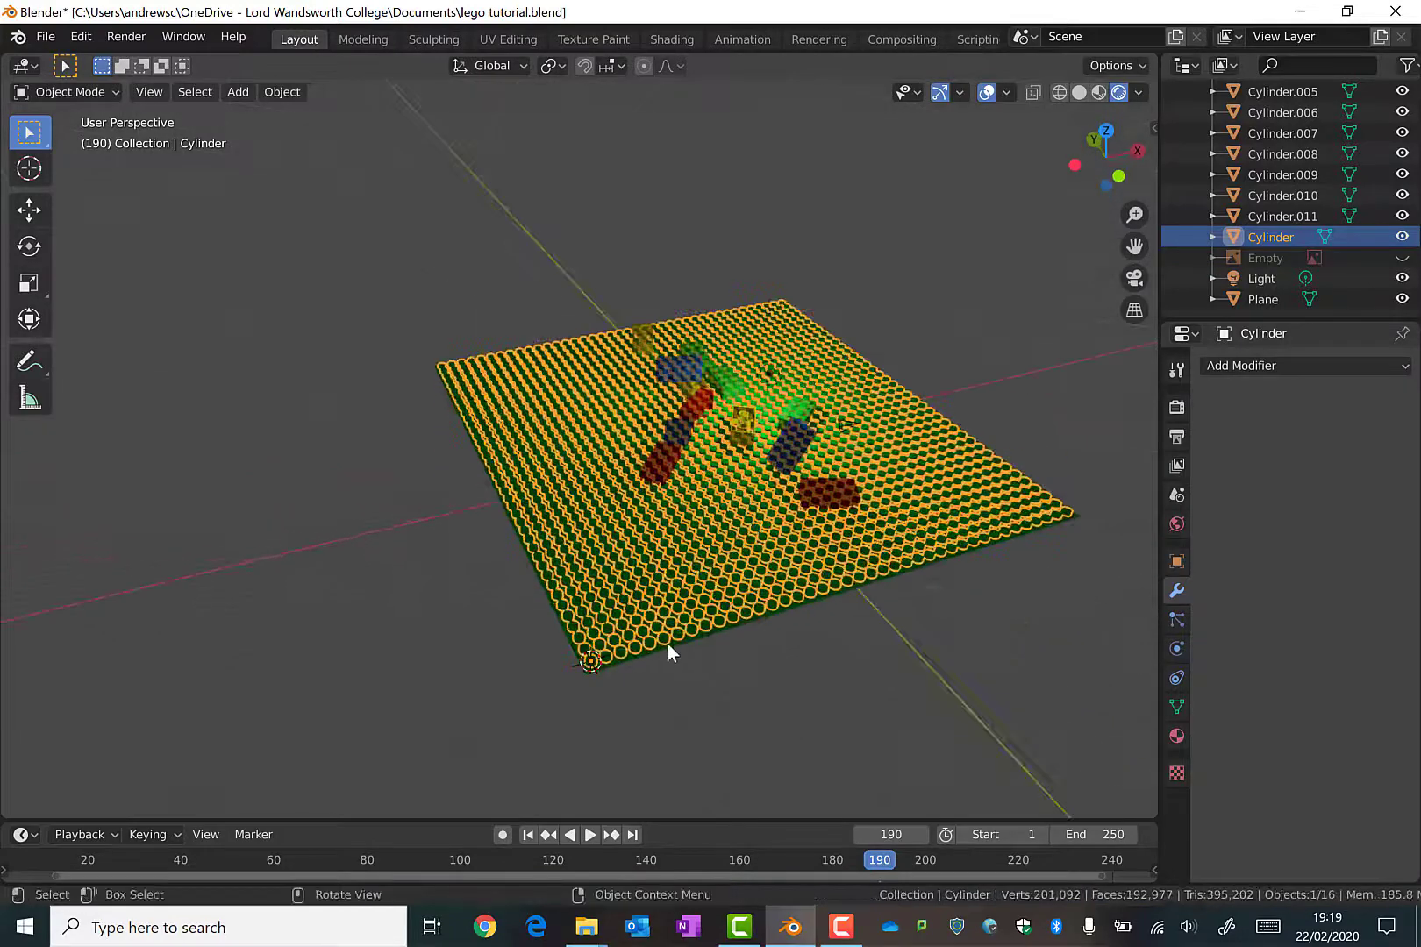
pyautogui.keyDown('shift'); pyautogui.click(632, 655); pyautogui.keyUp('shift')
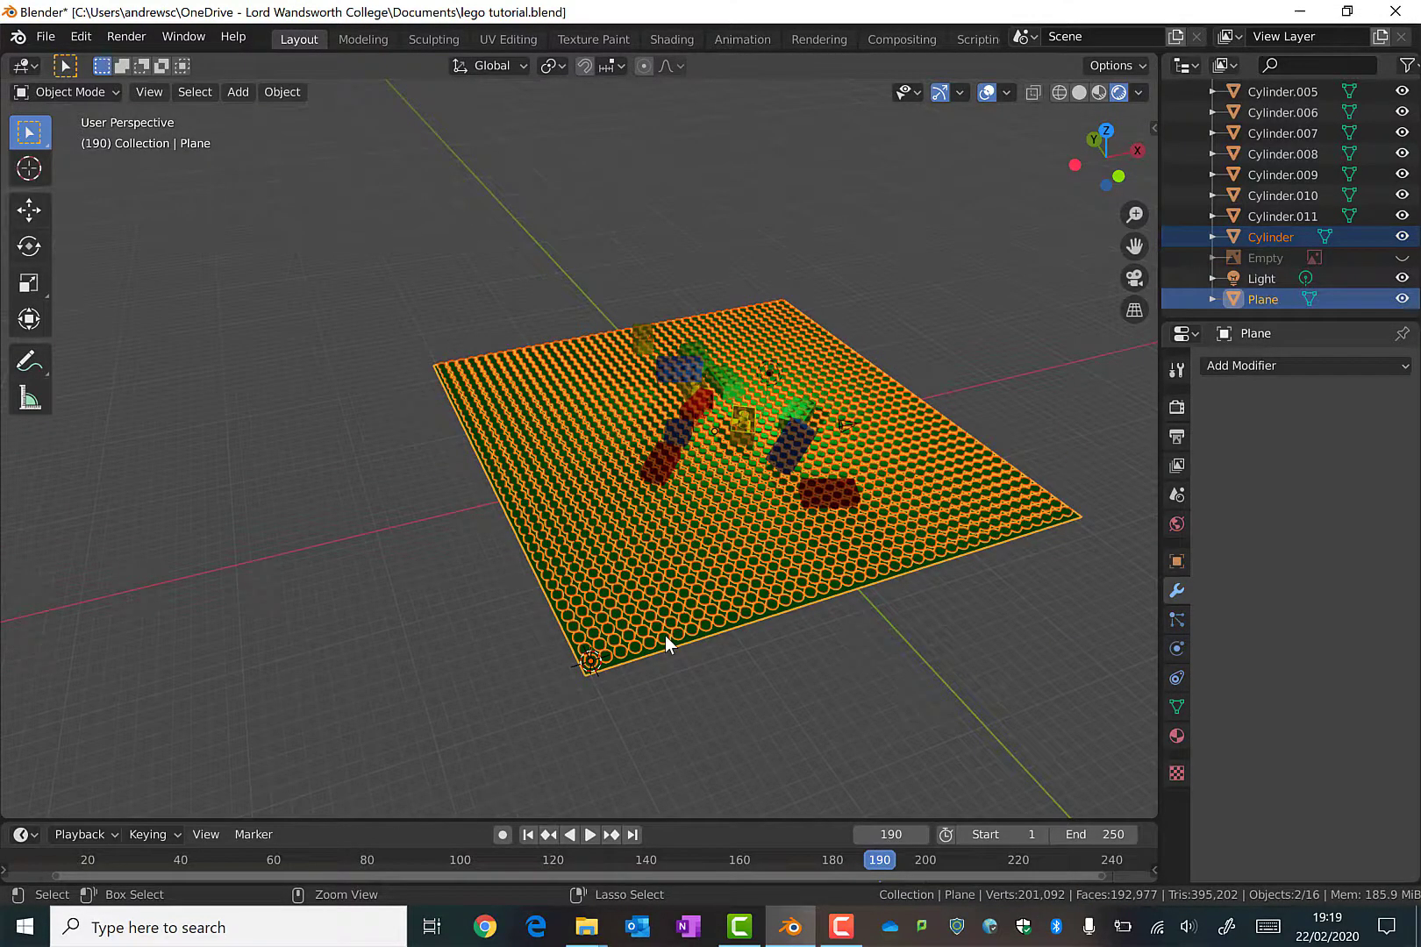
pyautogui.hotkey('ctrl', 'j')
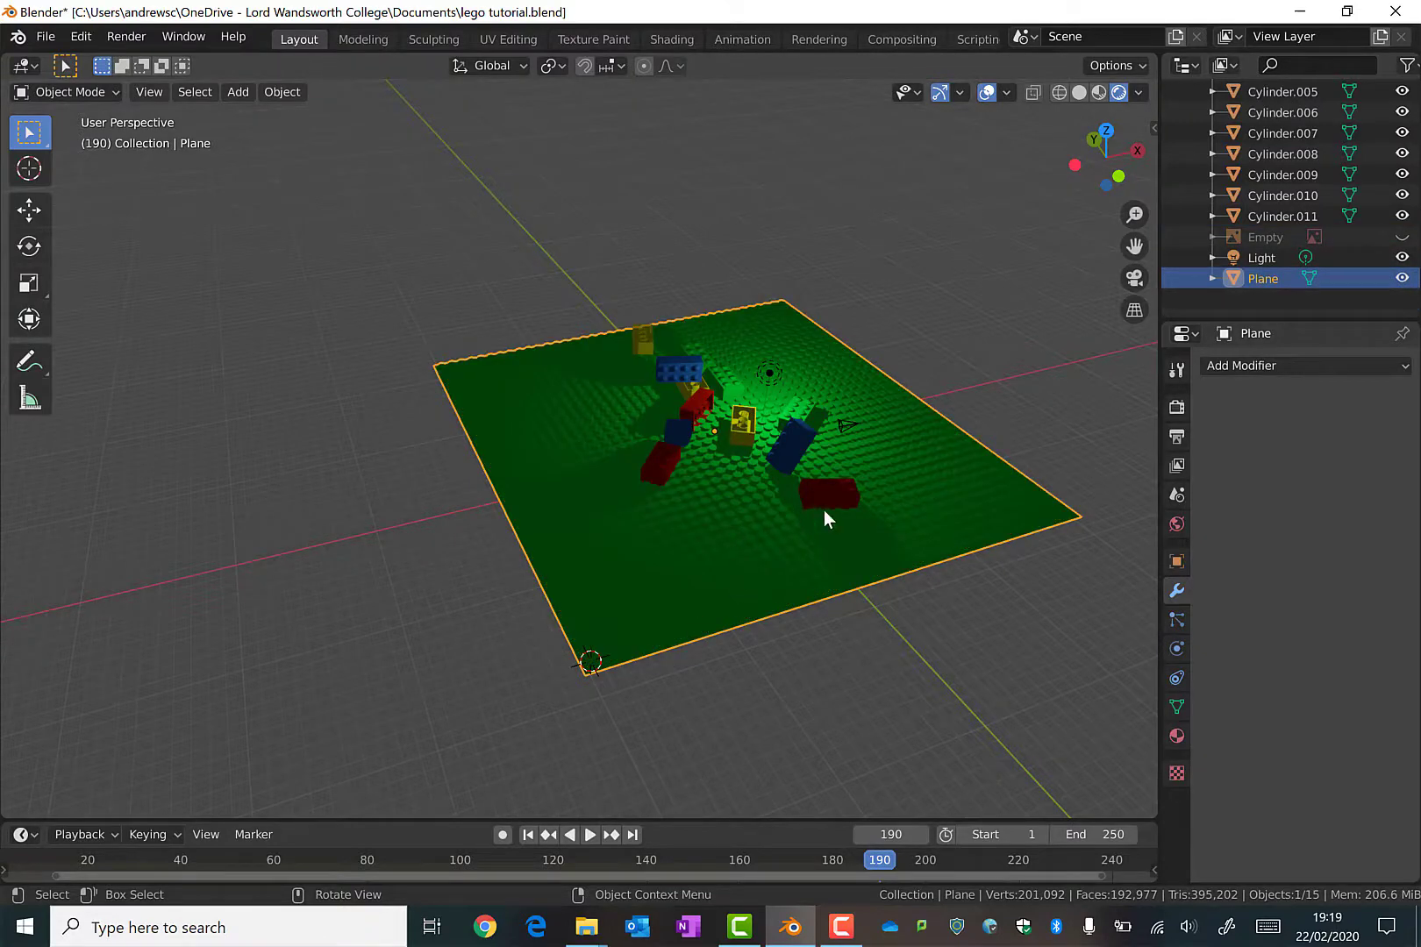
# Raise the light along Z to a height of about 12.3 m and replay the simulation from the first frame
pyautogui.moveTo(824, 514); pyautogui.dragTo(798, 366, button='middle')
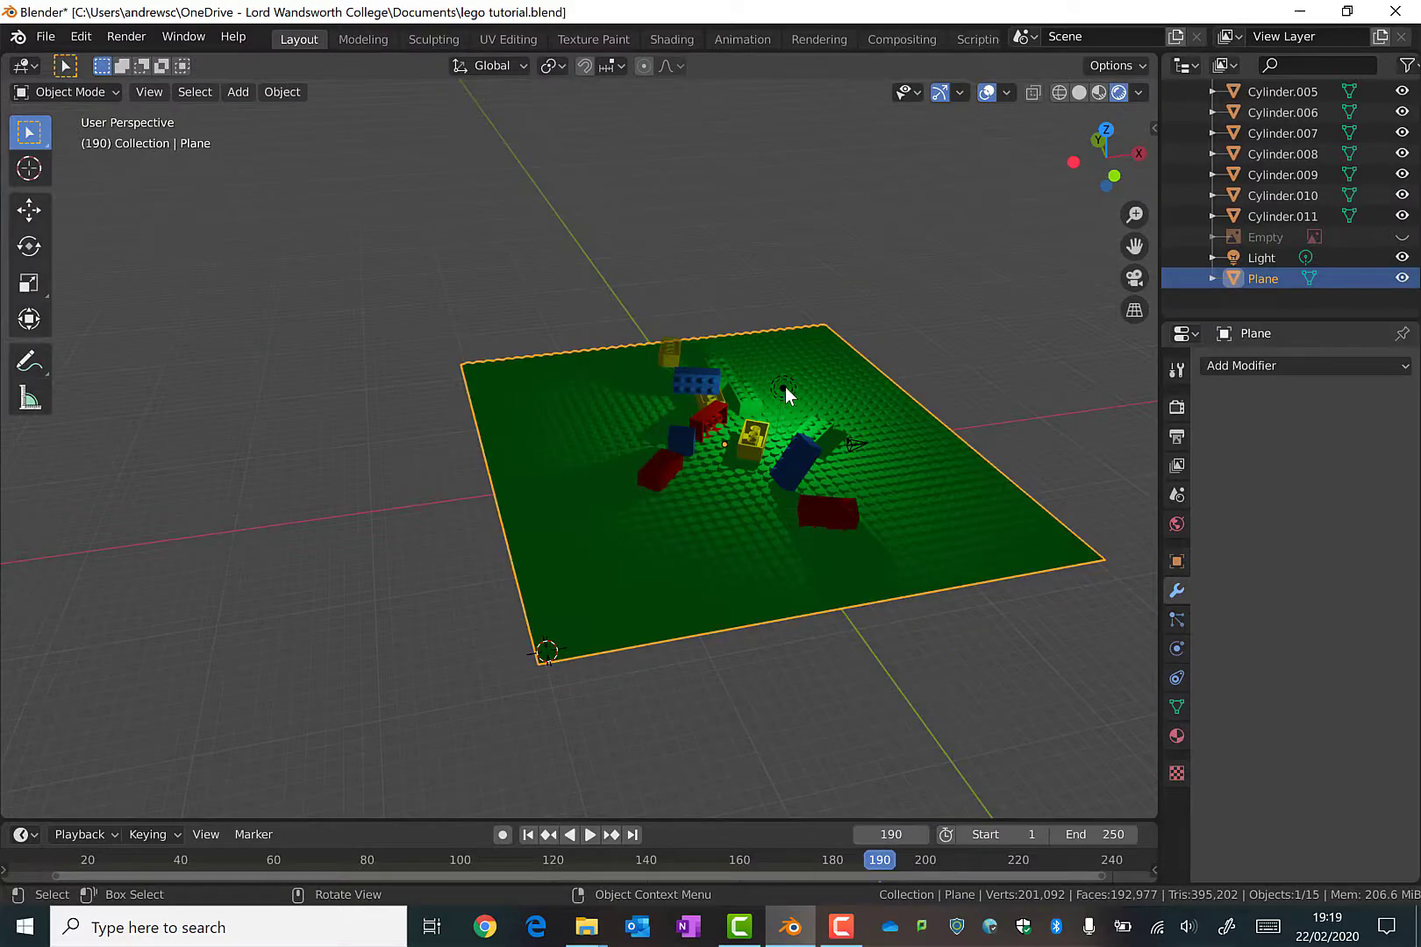
pyautogui.click(784, 387)
pyautogui.press('g')
pyautogui.press('z')
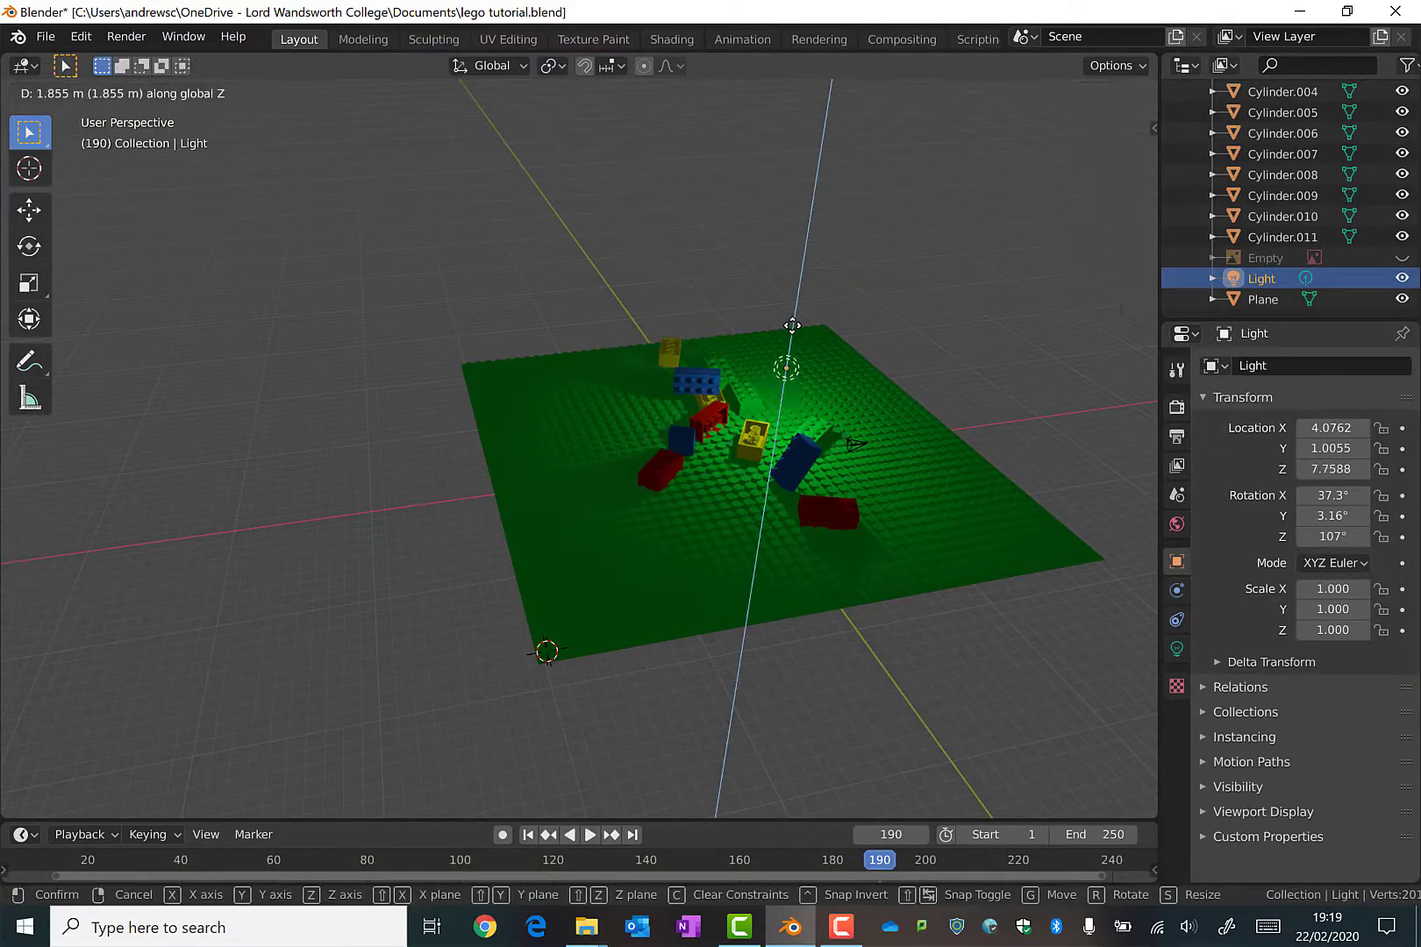
pyautogui.click(799, 534)
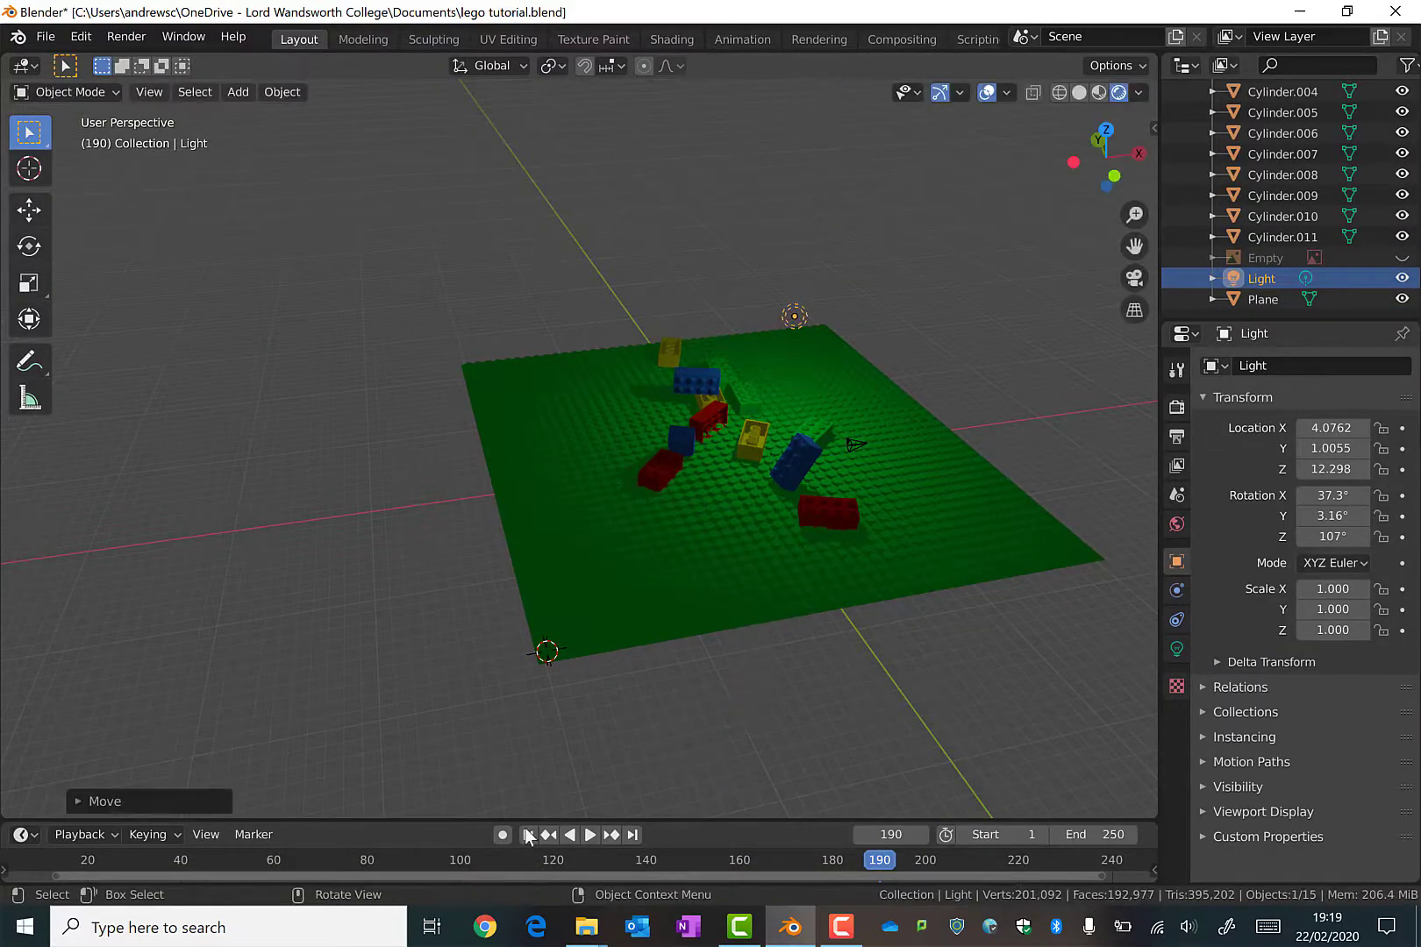
pyautogui.click(527, 834)
pyautogui.press('space')
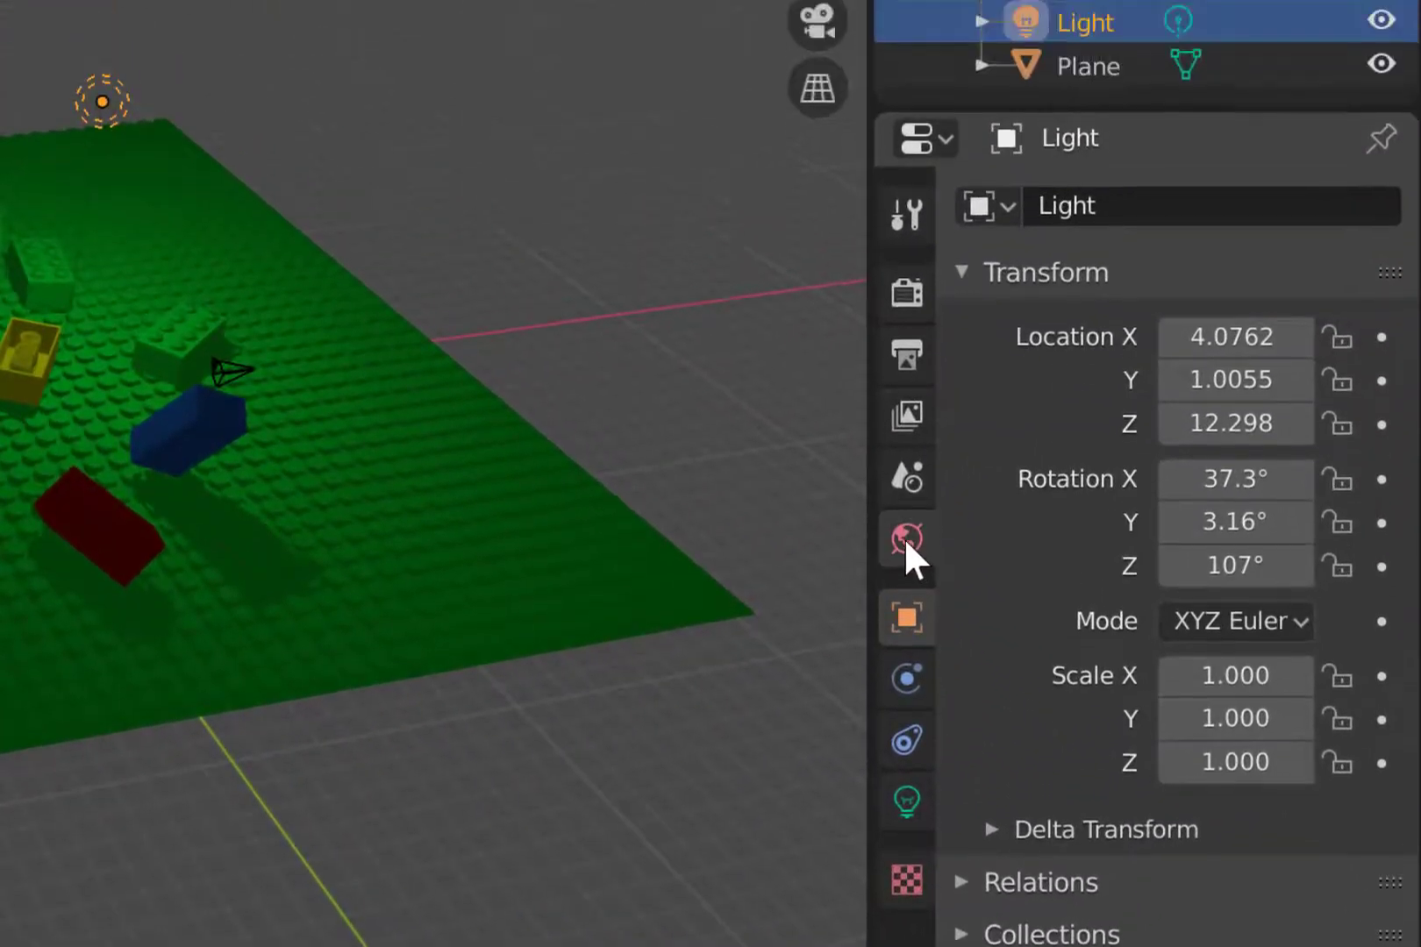
# Brighten the world background colour to a mid grey to light the whole scene more evenly
pyautogui.click(920, 427)
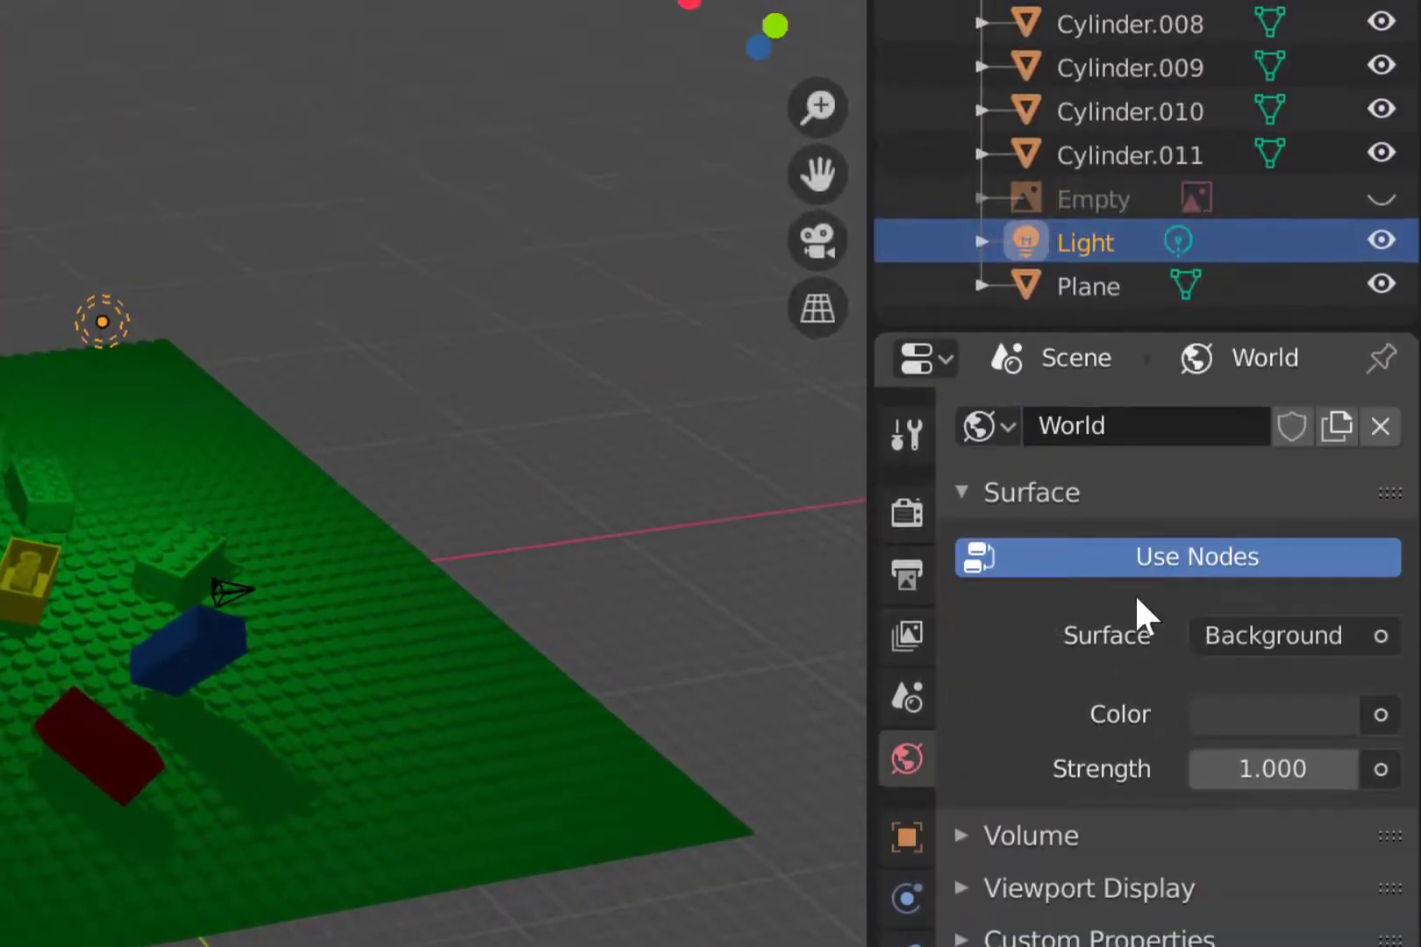
pyautogui.click(1258, 720)
pyautogui.moveTo(1096, 605); pyautogui.dragTo(1175, 606)
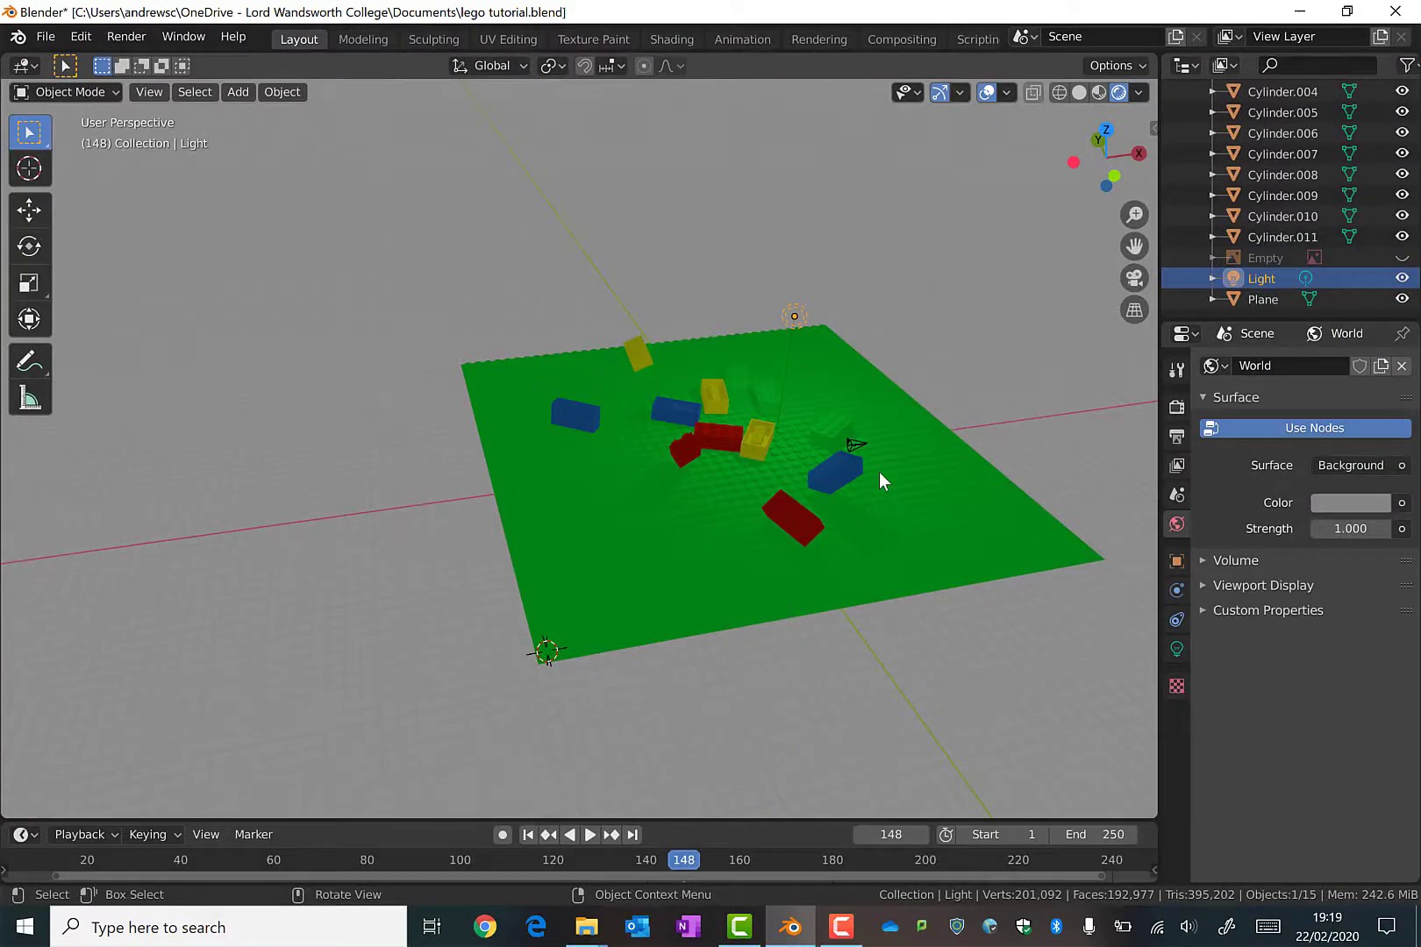
# Look through the camera and fly it backward until all the scattered bricks fit inside the frame
pyautogui.click(860, 444)
pyautogui.press('KP_0')
pyautogui.hotkey('shift', '`')
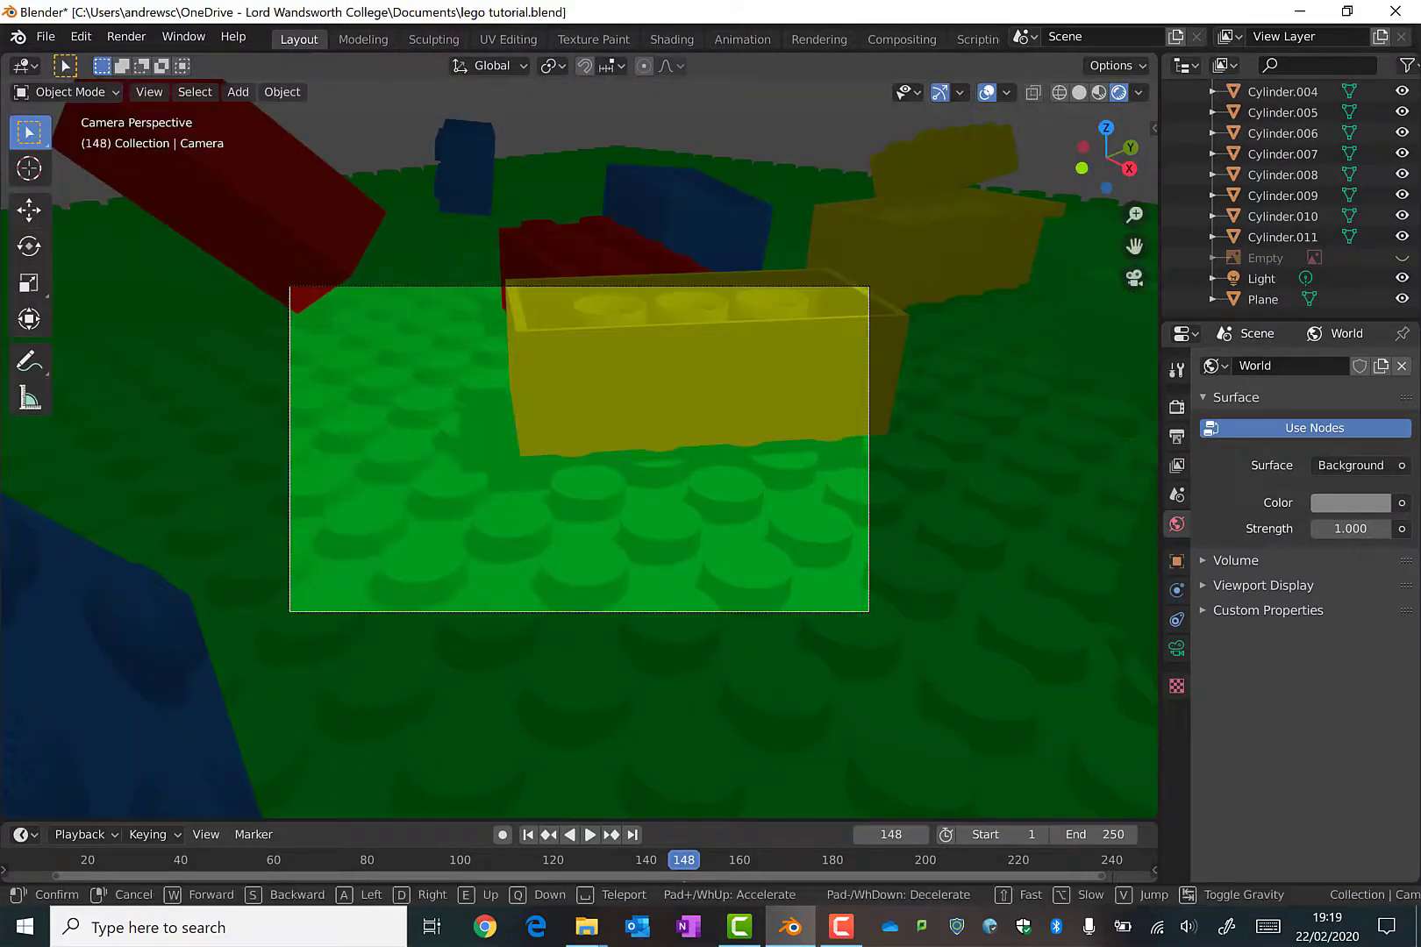
pyautogui.press('s')
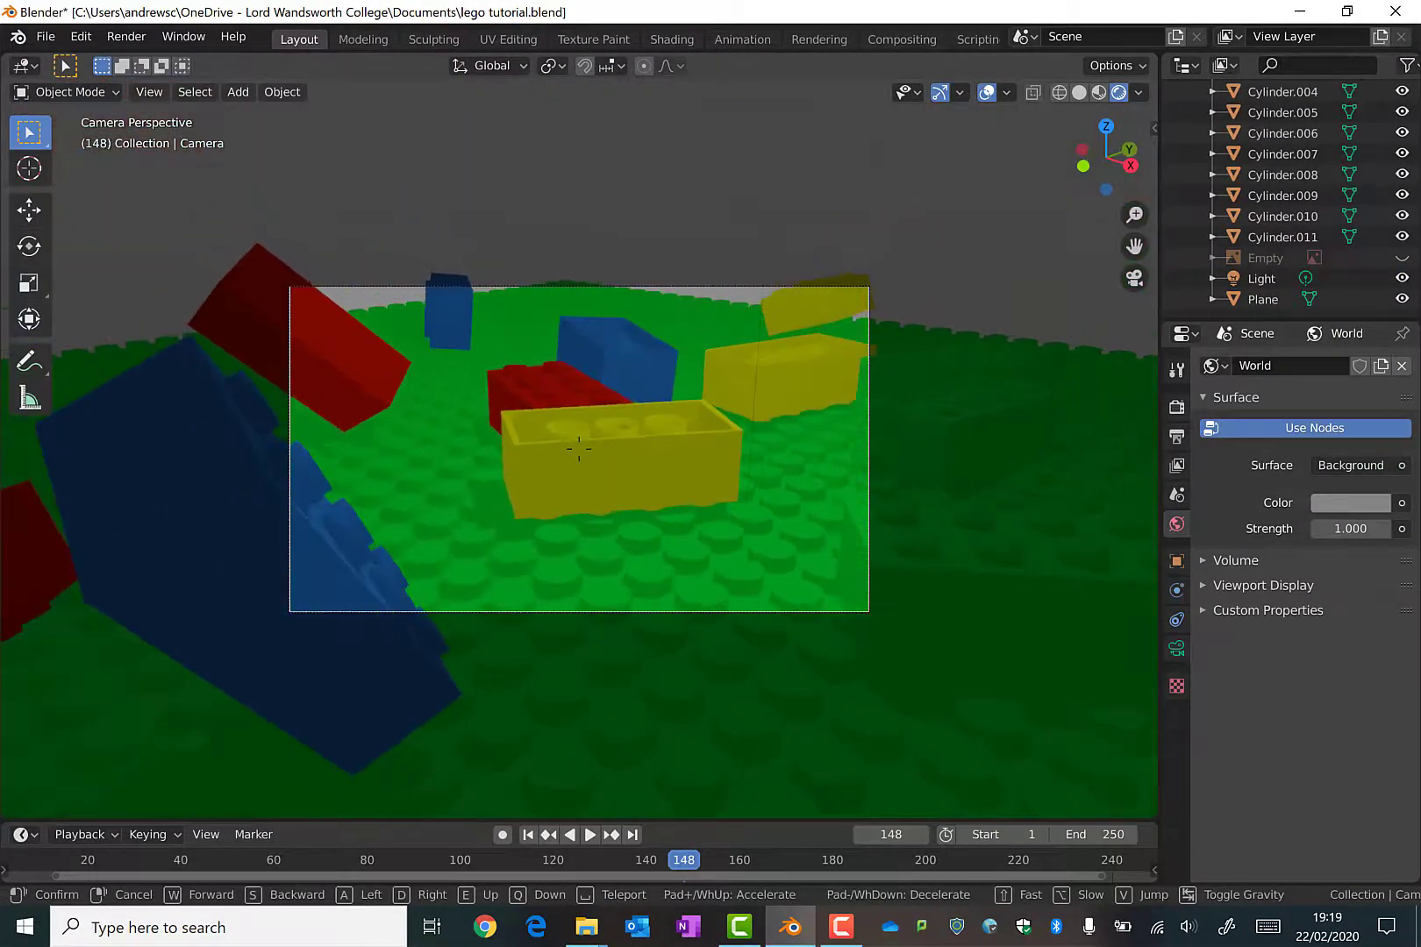
pyautogui.press('s')
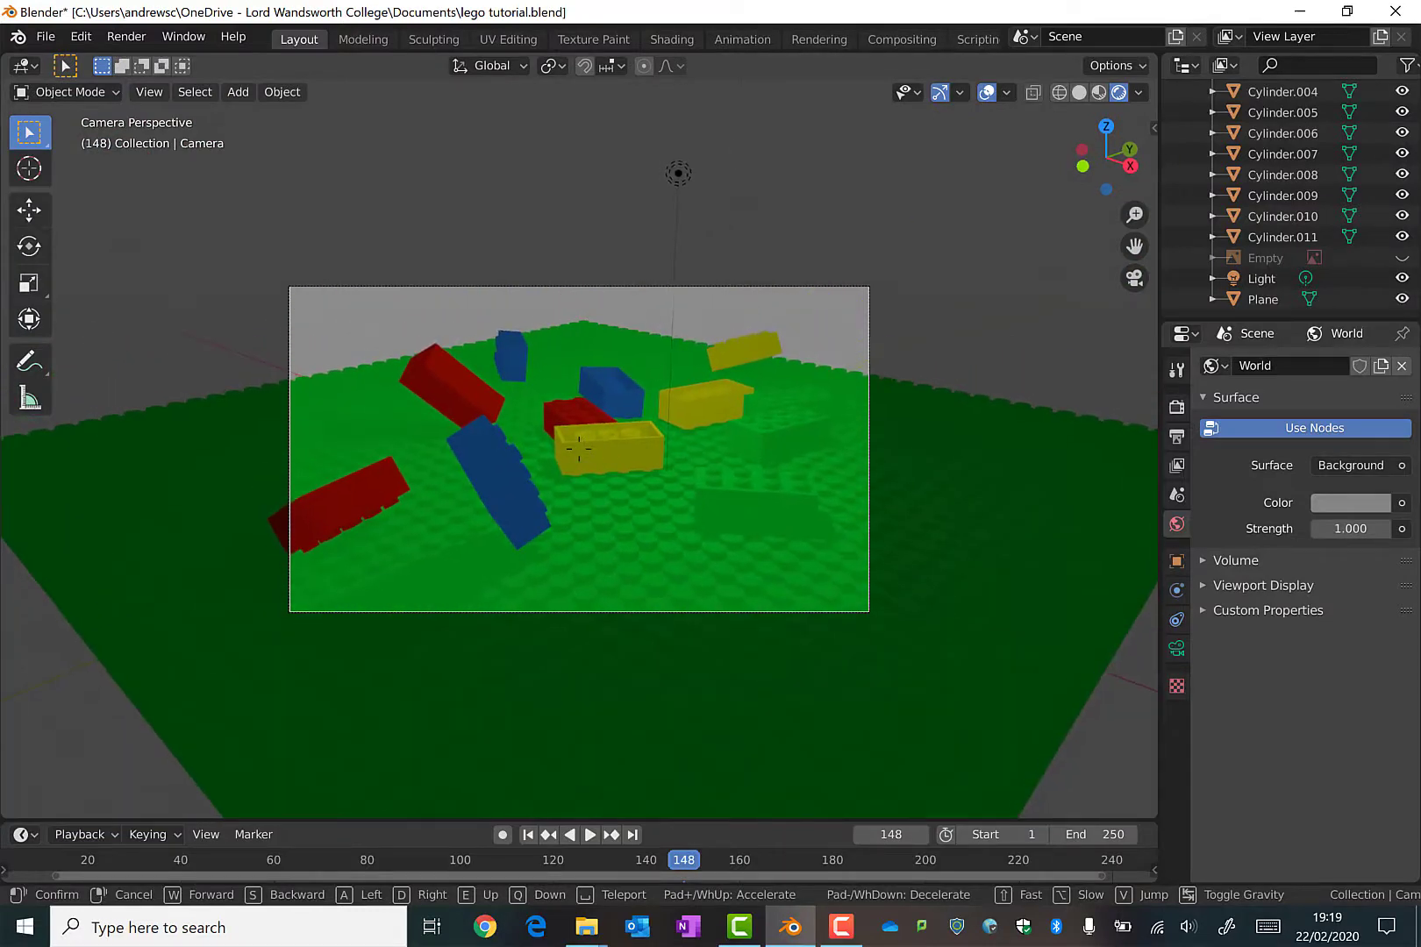
pyautogui.click(579, 447)
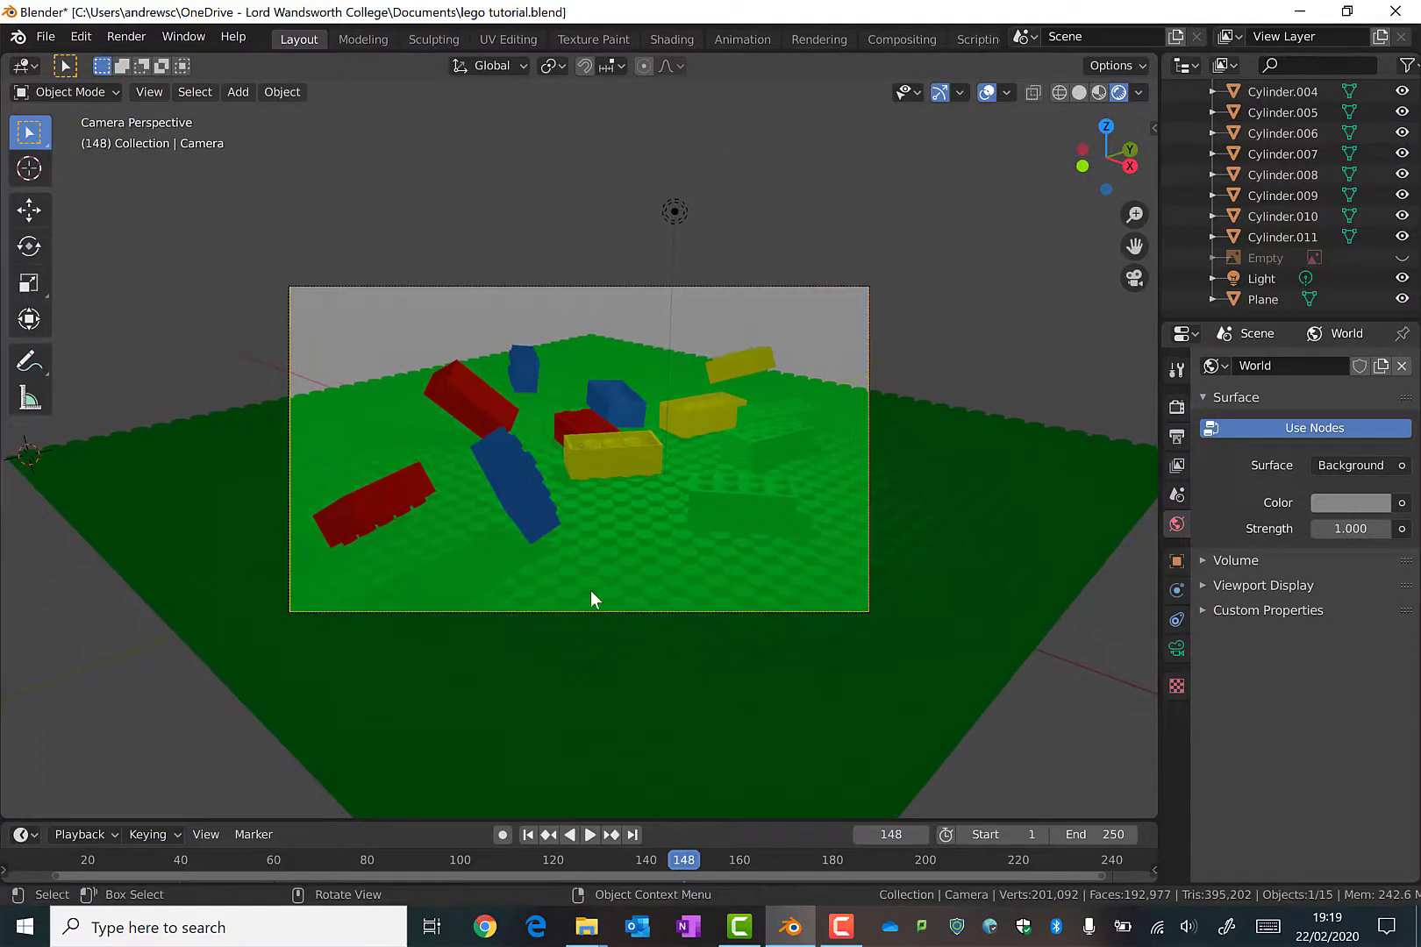
# Play the brick simulation from frame 1 through the camera and stop it at frame 110
pyautogui.hotkey('shift', 'Left')
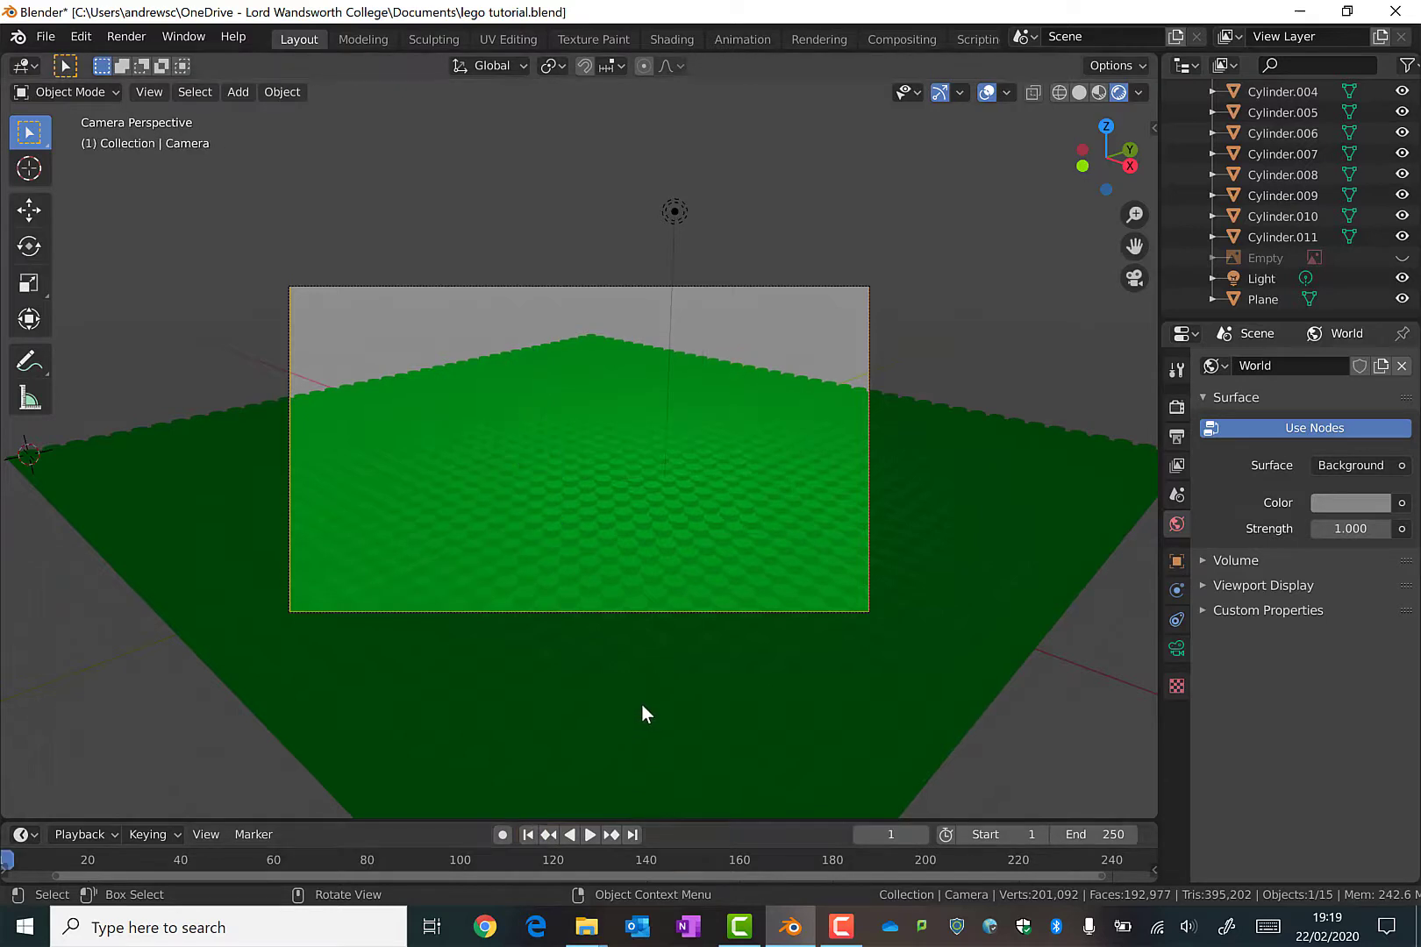
pyautogui.press('space')
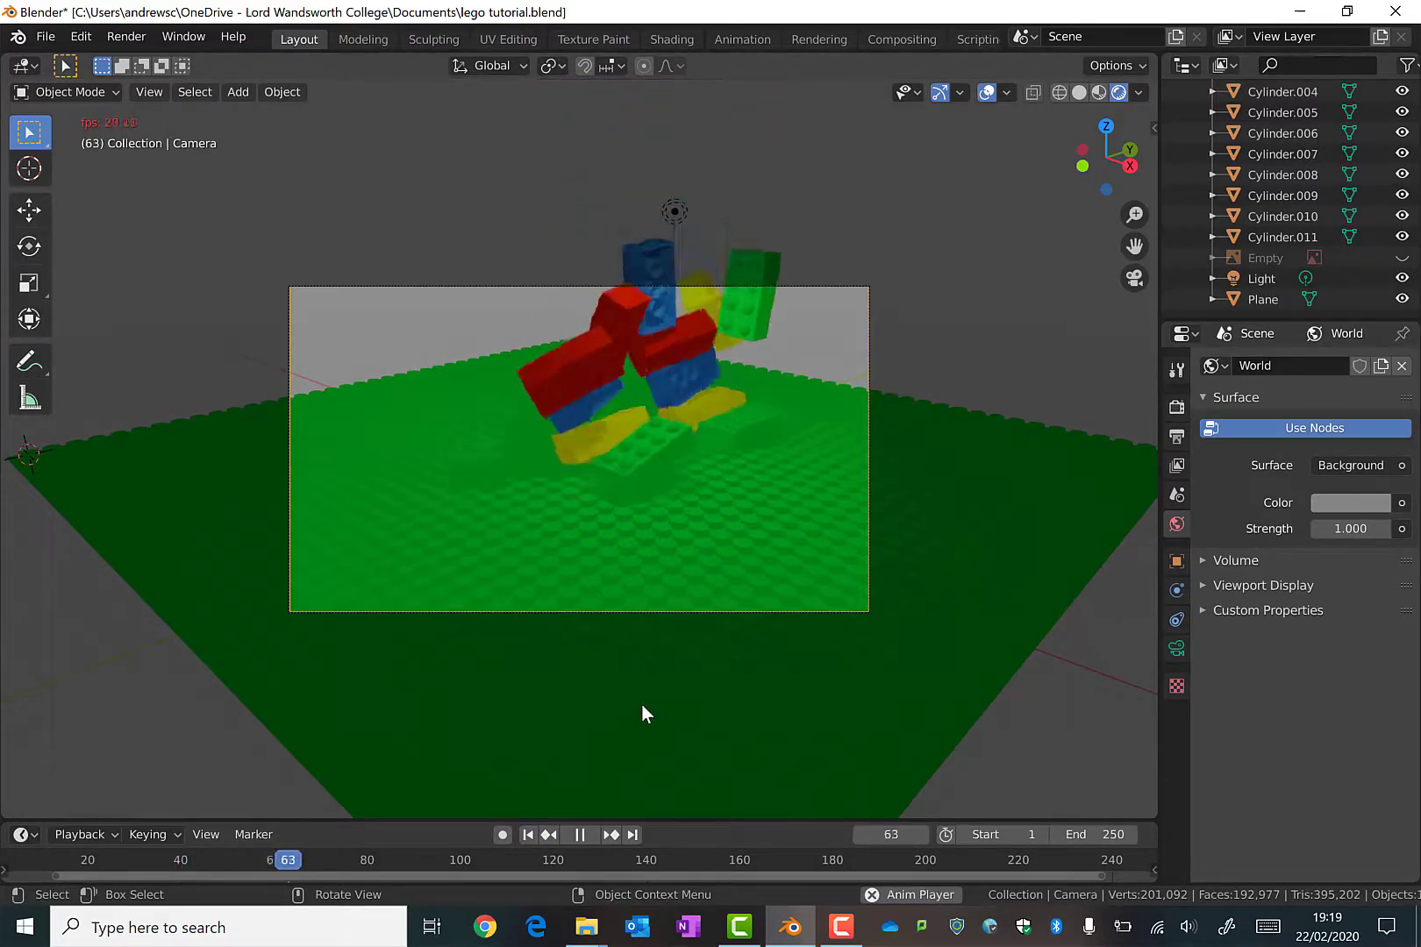
pyautogui.click(582, 834)
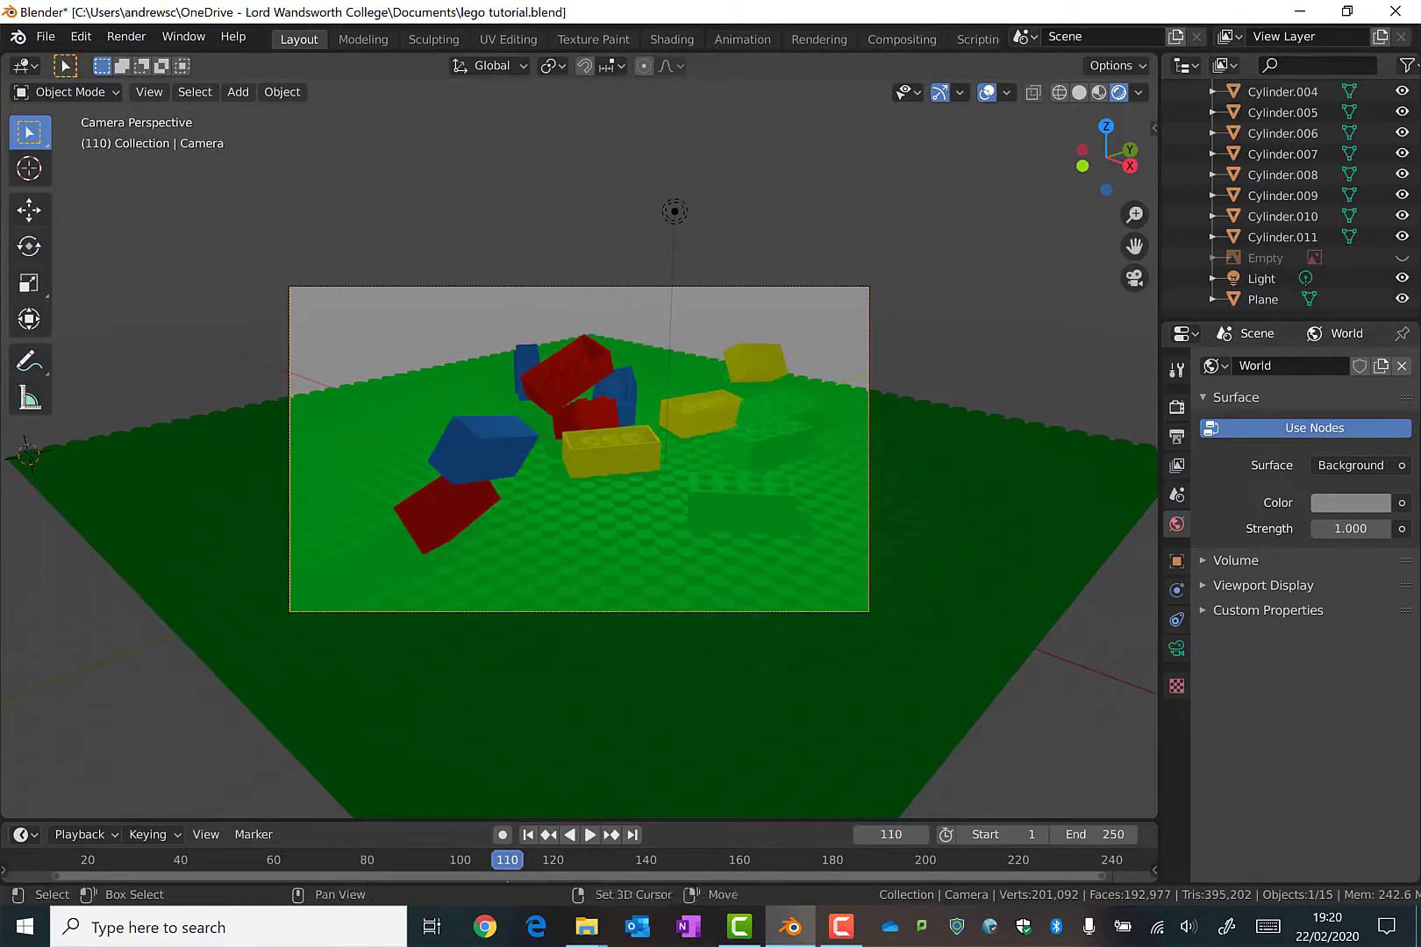
# Fly the camera farther back and higher so it looks down on the bricks and most of the baseplate
pyautogui.hotkey('shift', '`')
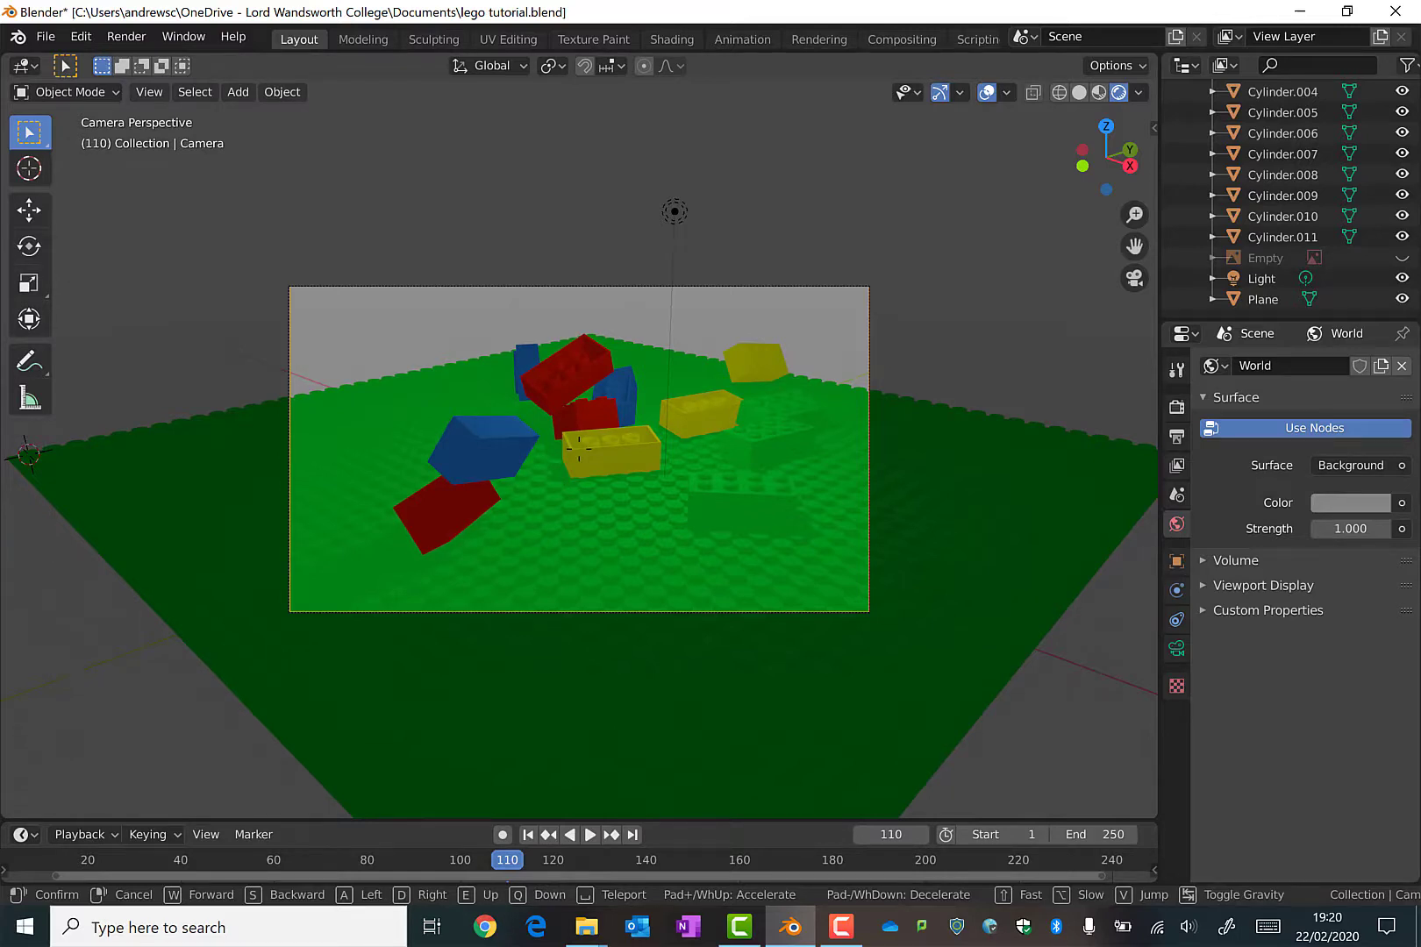
pyautogui.press('s')
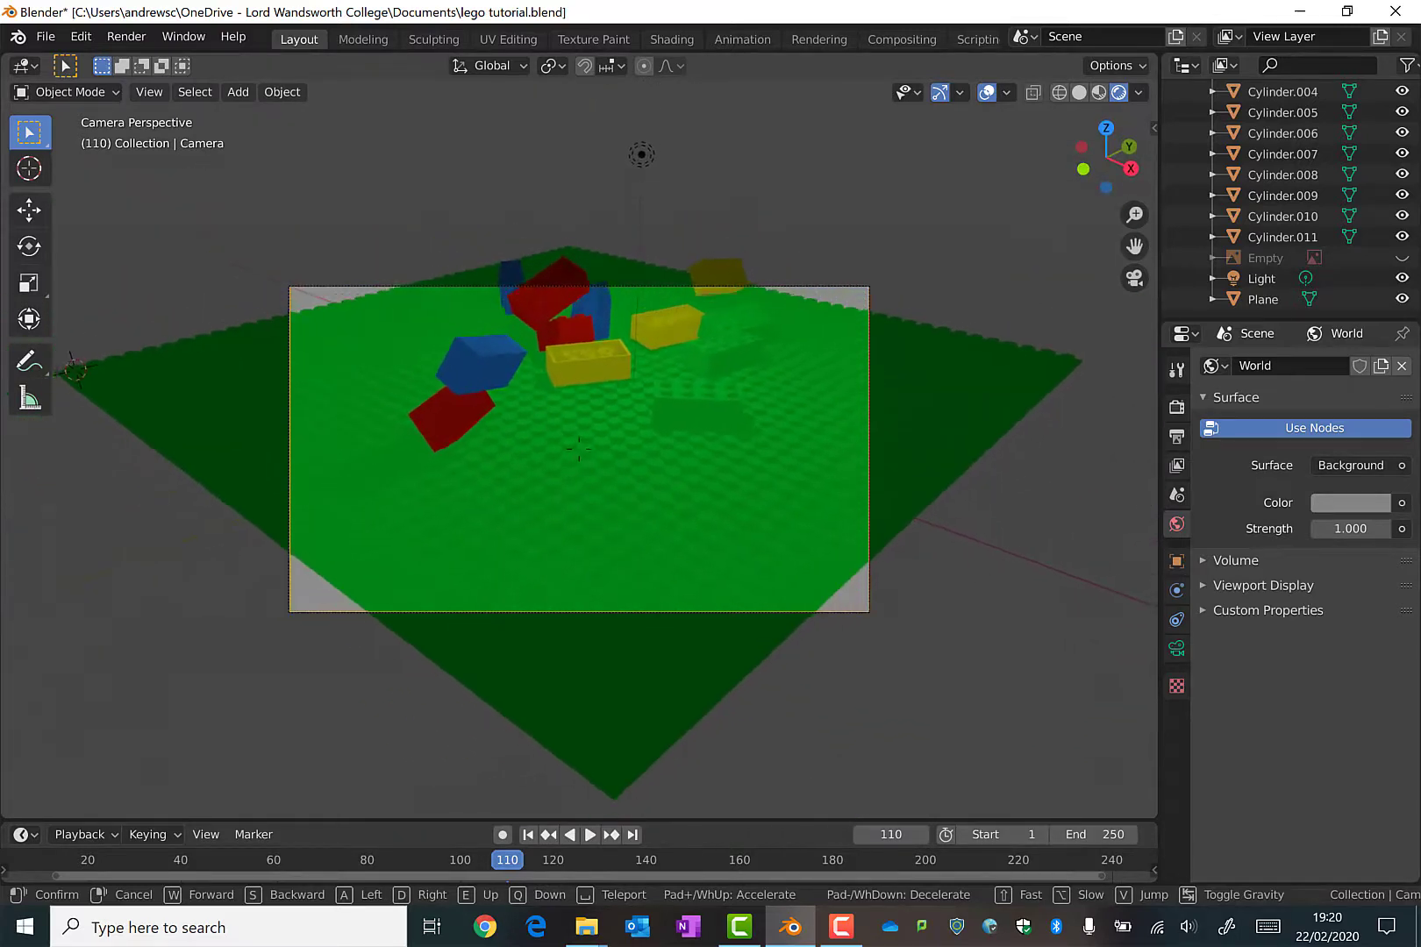
pyautogui.press('q')
pyautogui.press('e')
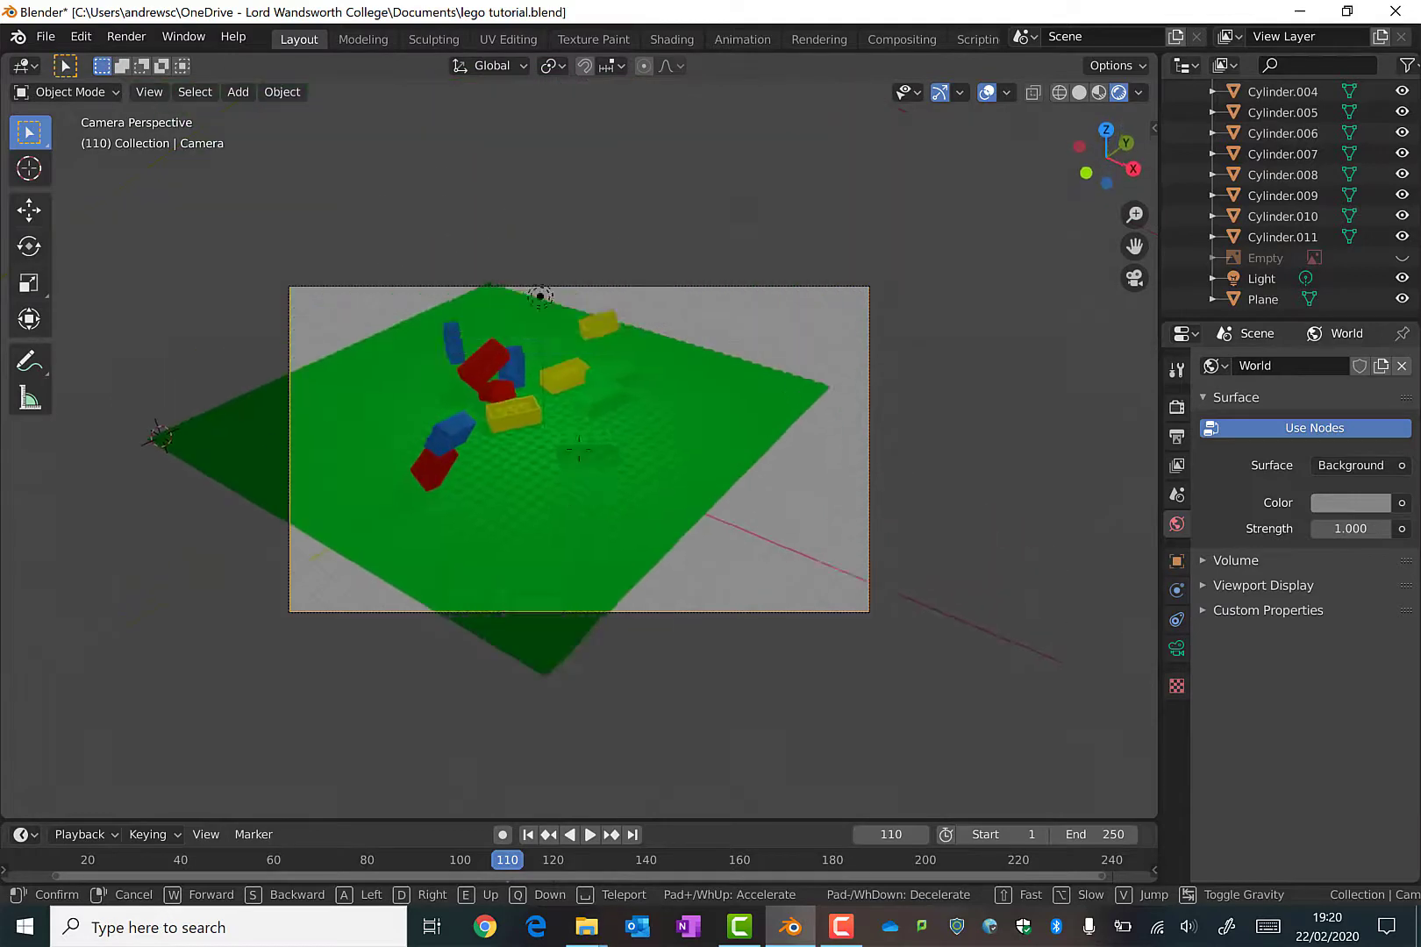
pyautogui.press('e')
pyautogui.press('q')
pyautogui.press('w')
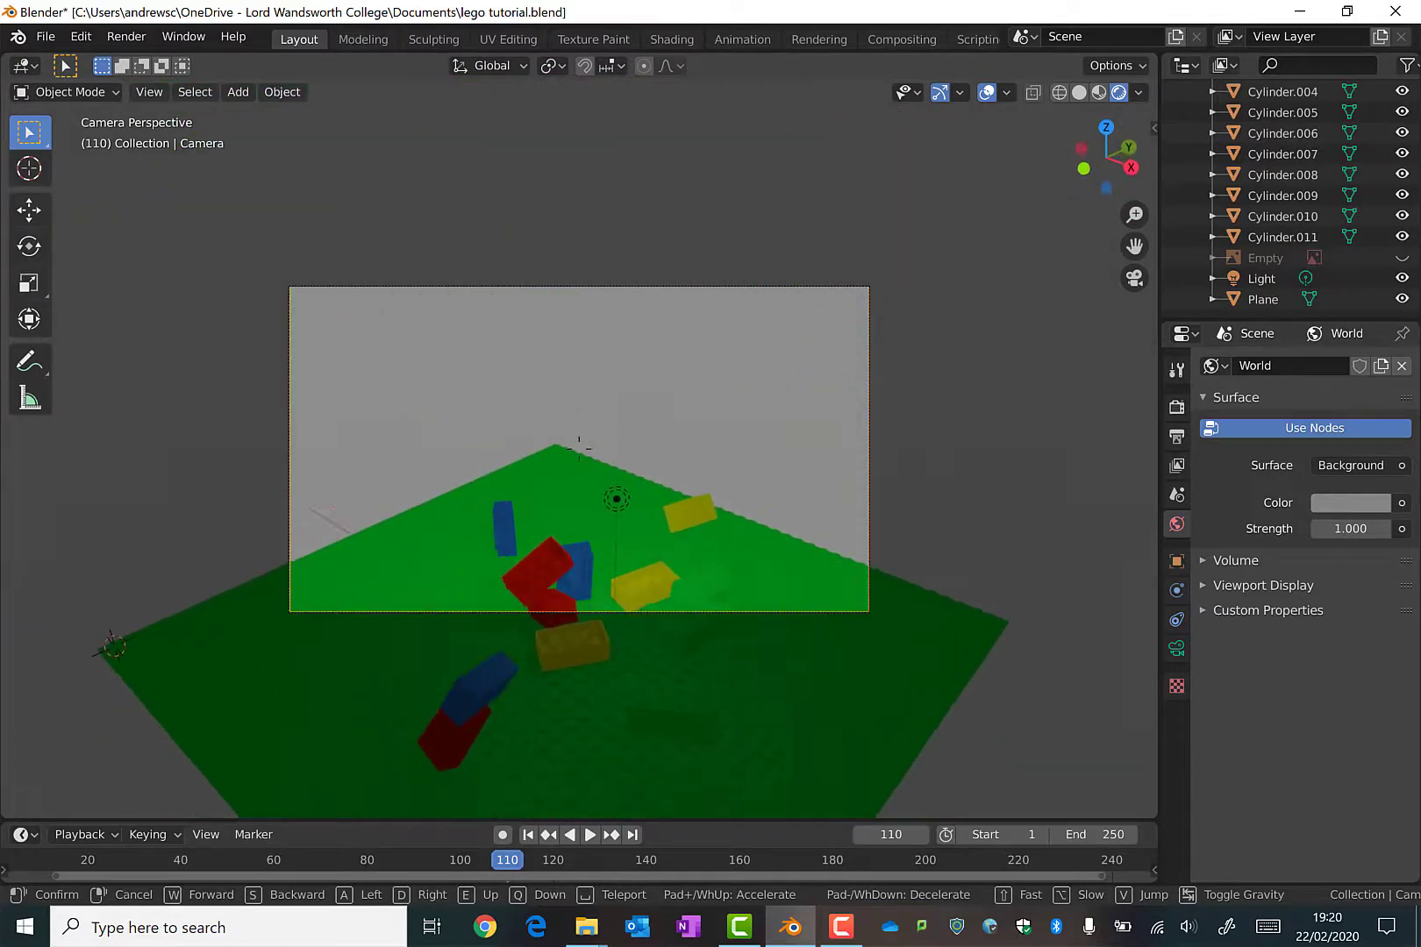
pyautogui.press('e')
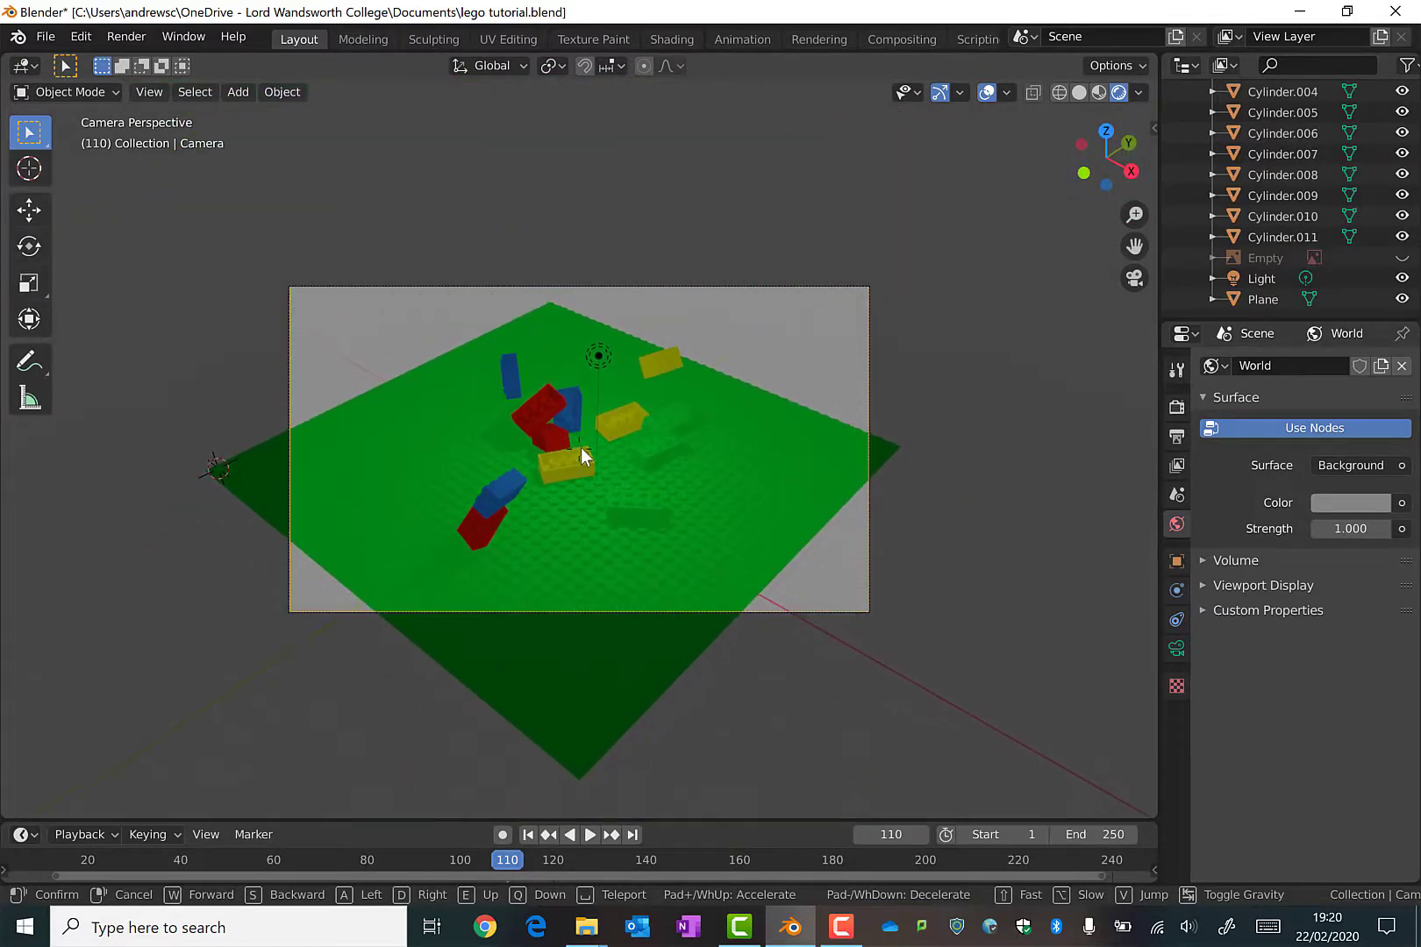
pyautogui.click(580, 447)
# Replay the falling bricks from frame 1 in the new camera framing and stop at frame 176
pyautogui.hotkey('shift', 'Left')
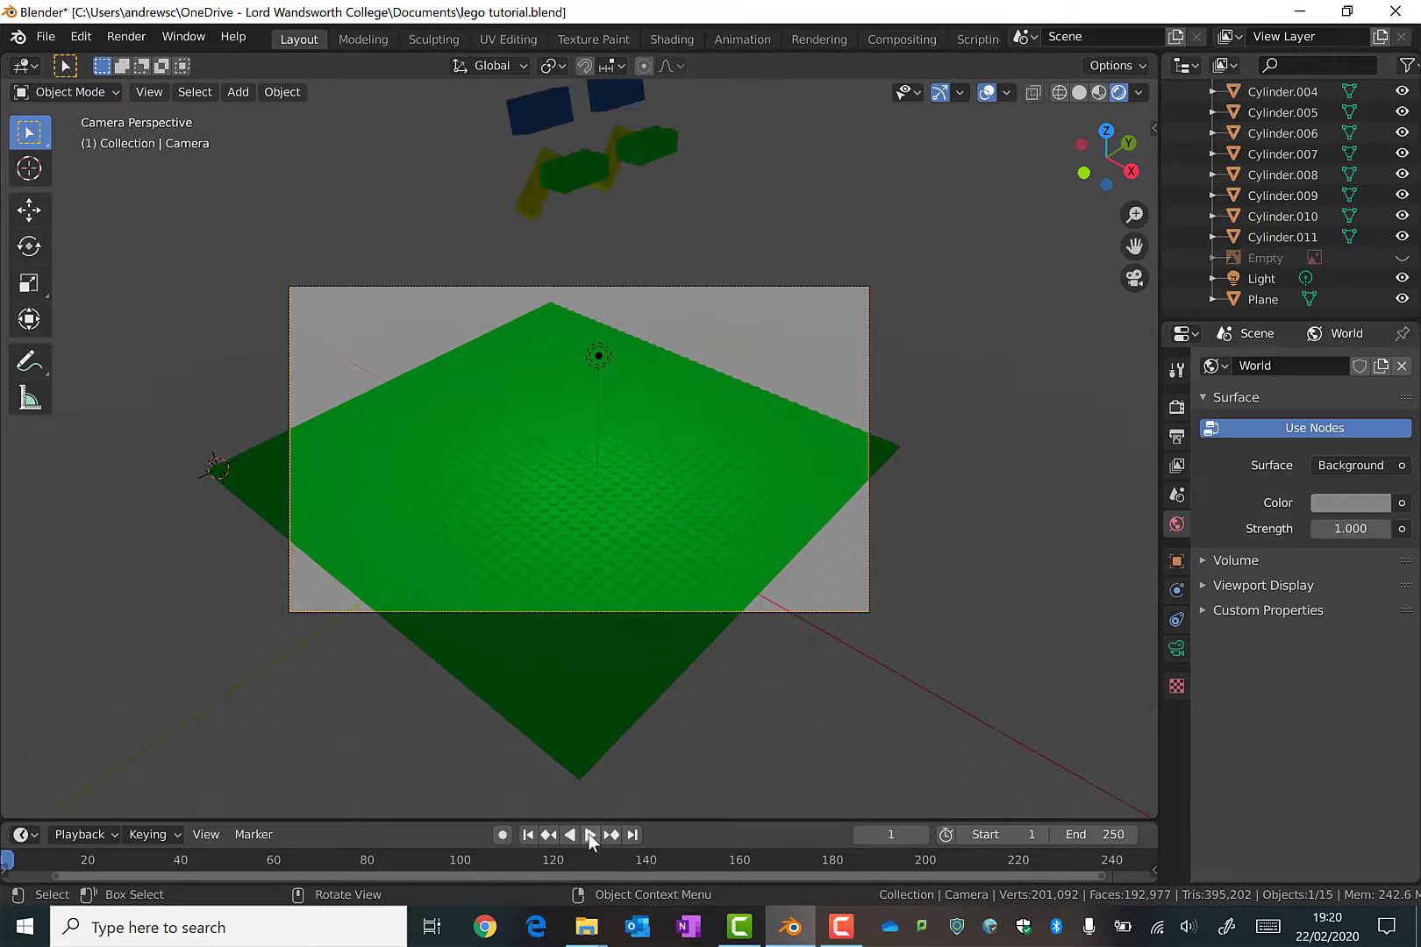
pyautogui.click(588, 835)
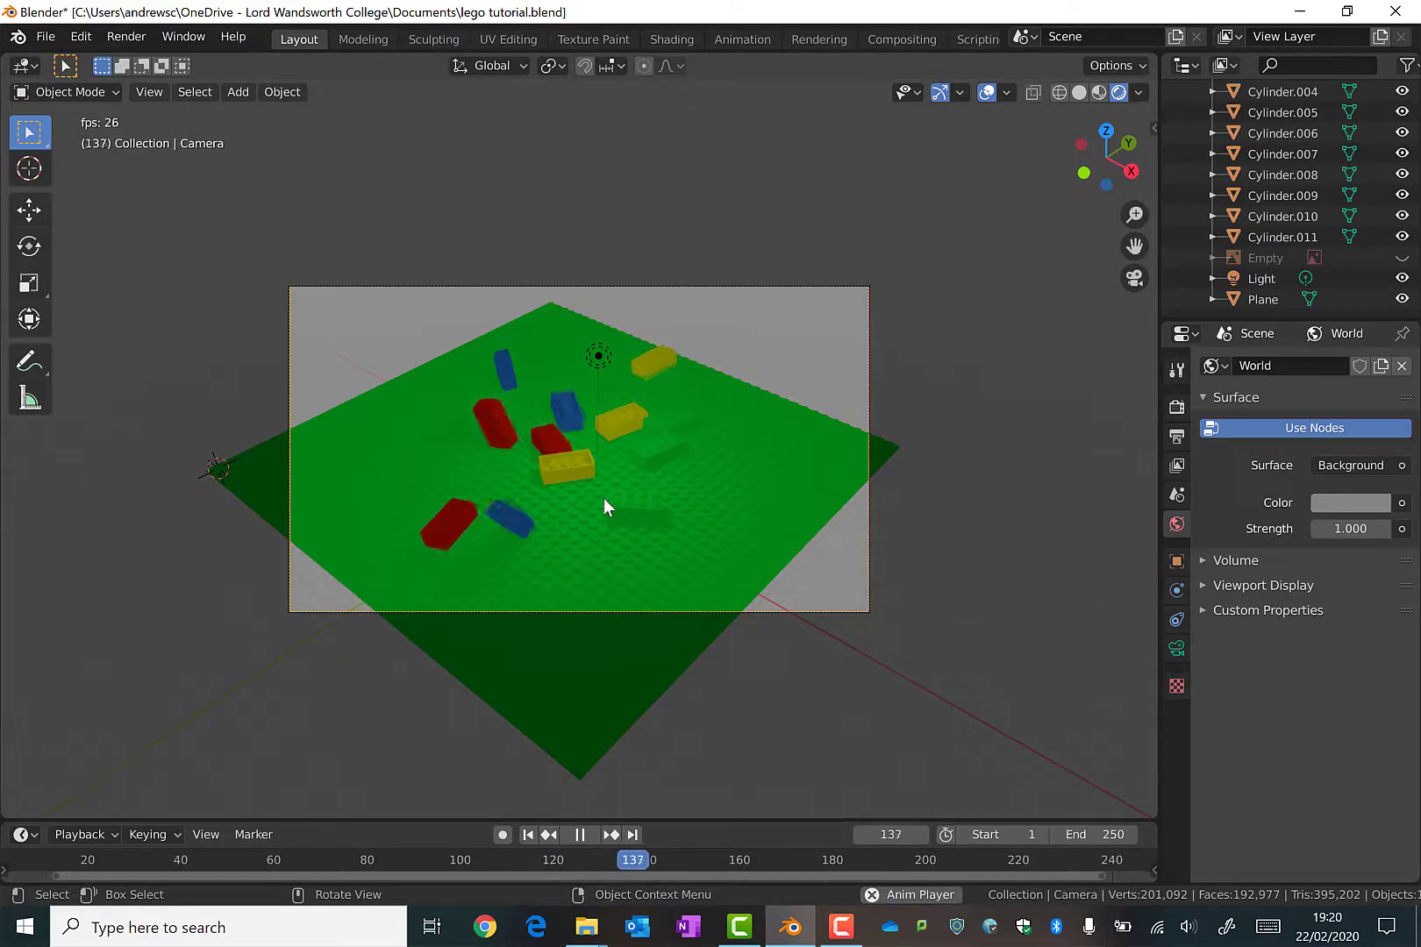
pyautogui.click(579, 834)
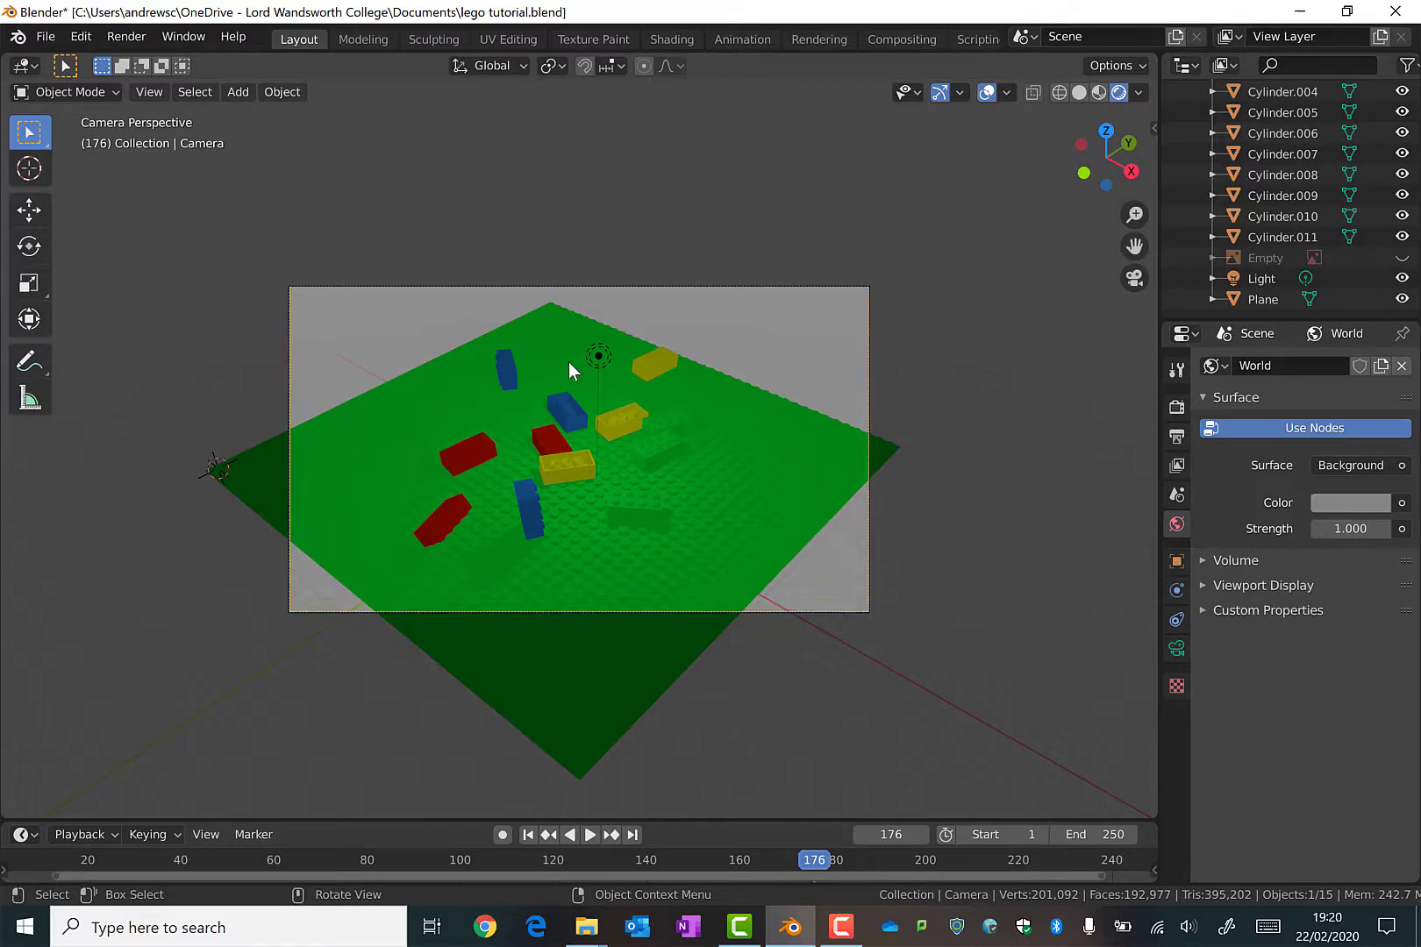
# Save the Lego project file
pyautogui.click(45, 37)
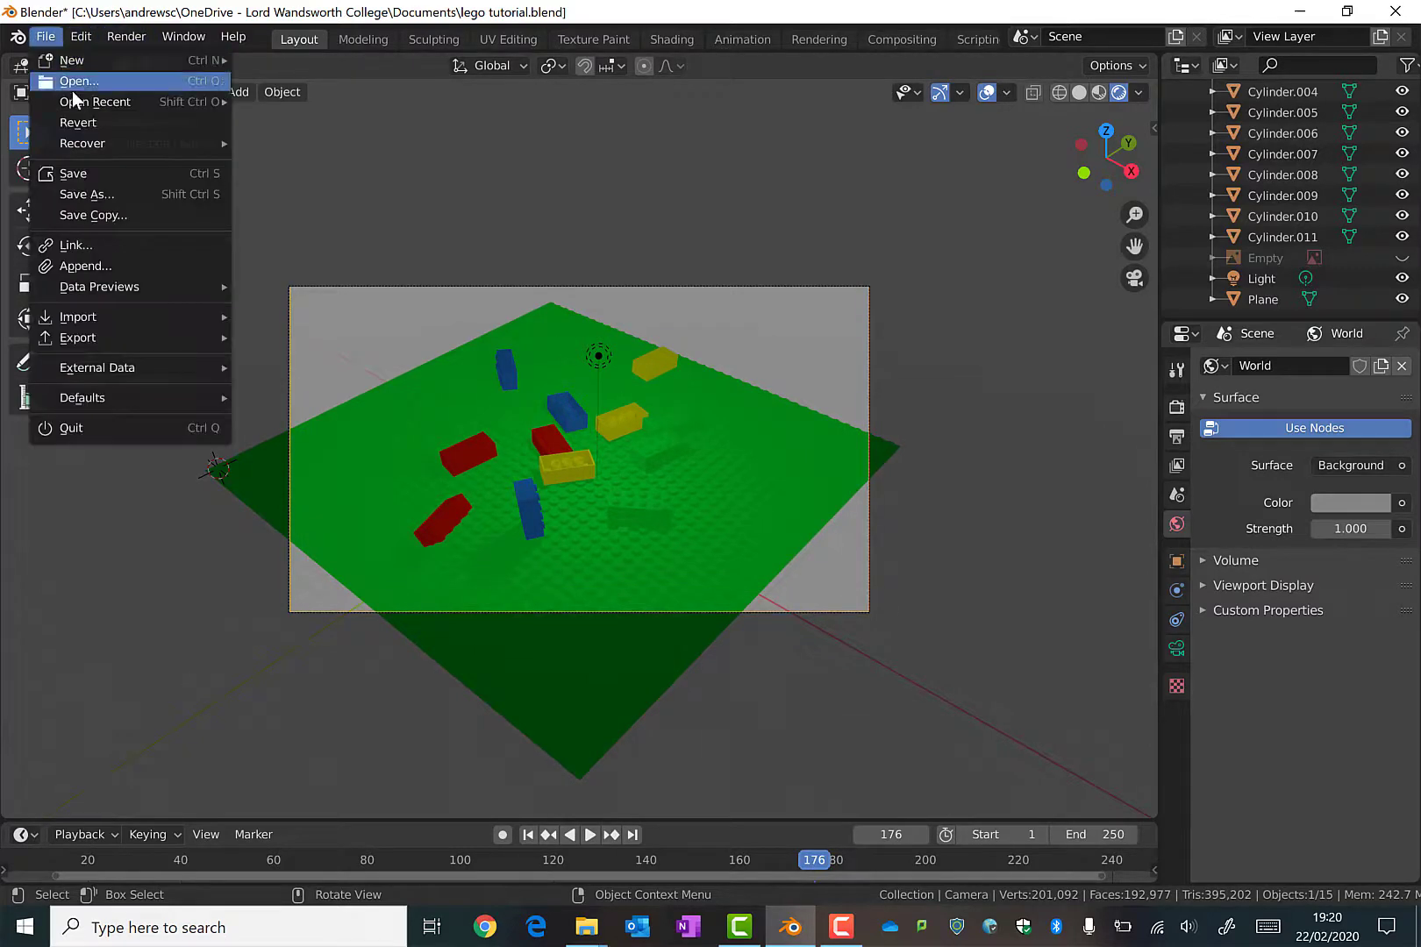
pyautogui.click(84, 173)
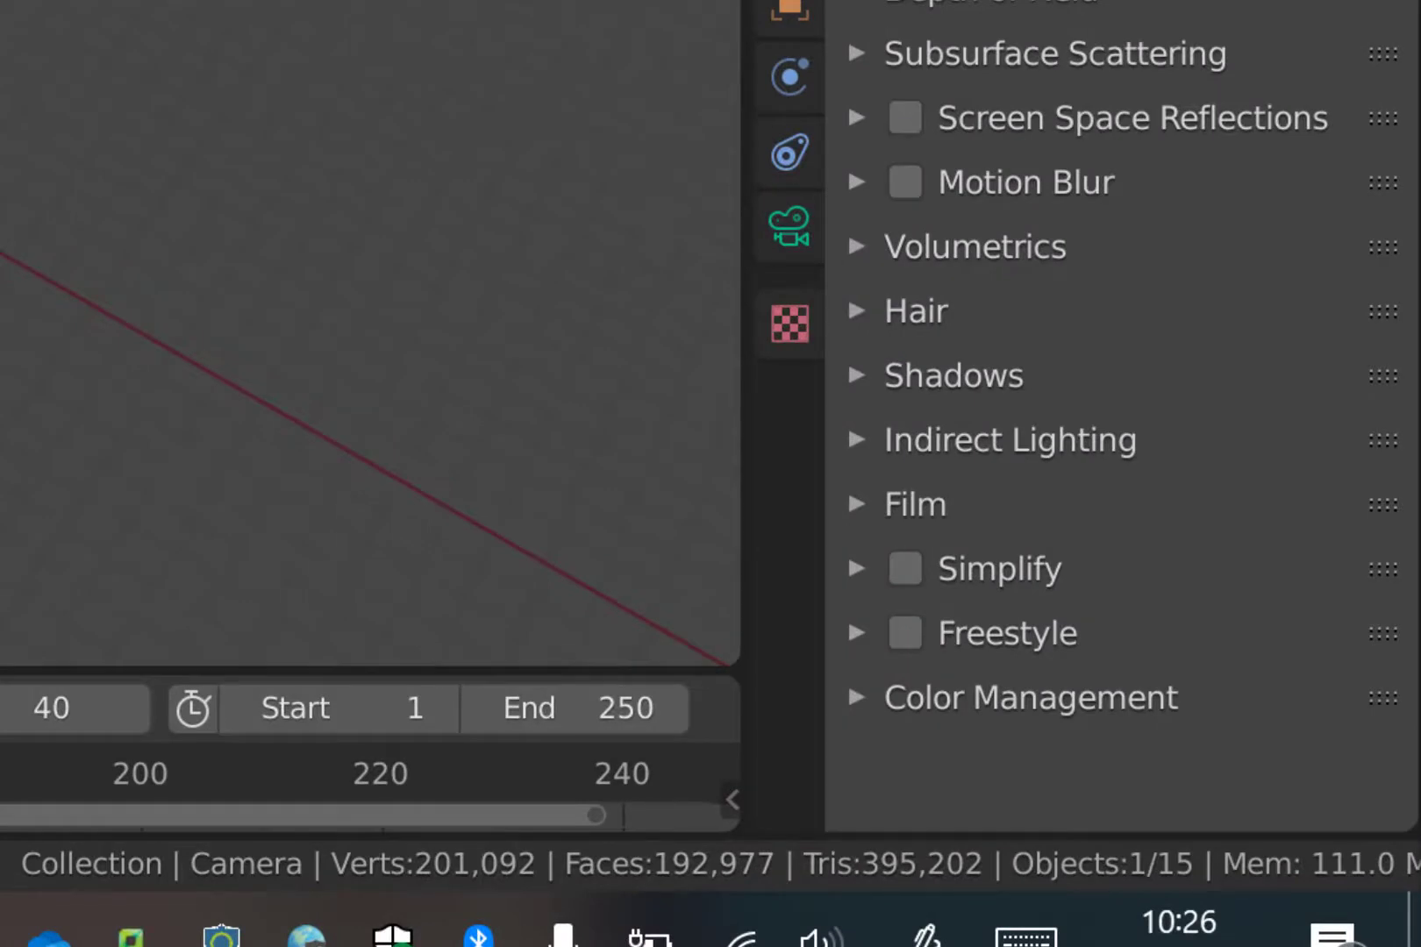
# Set the render output path to a file named legoanimation in the Documents folder
pyautogui.click(905, 569)
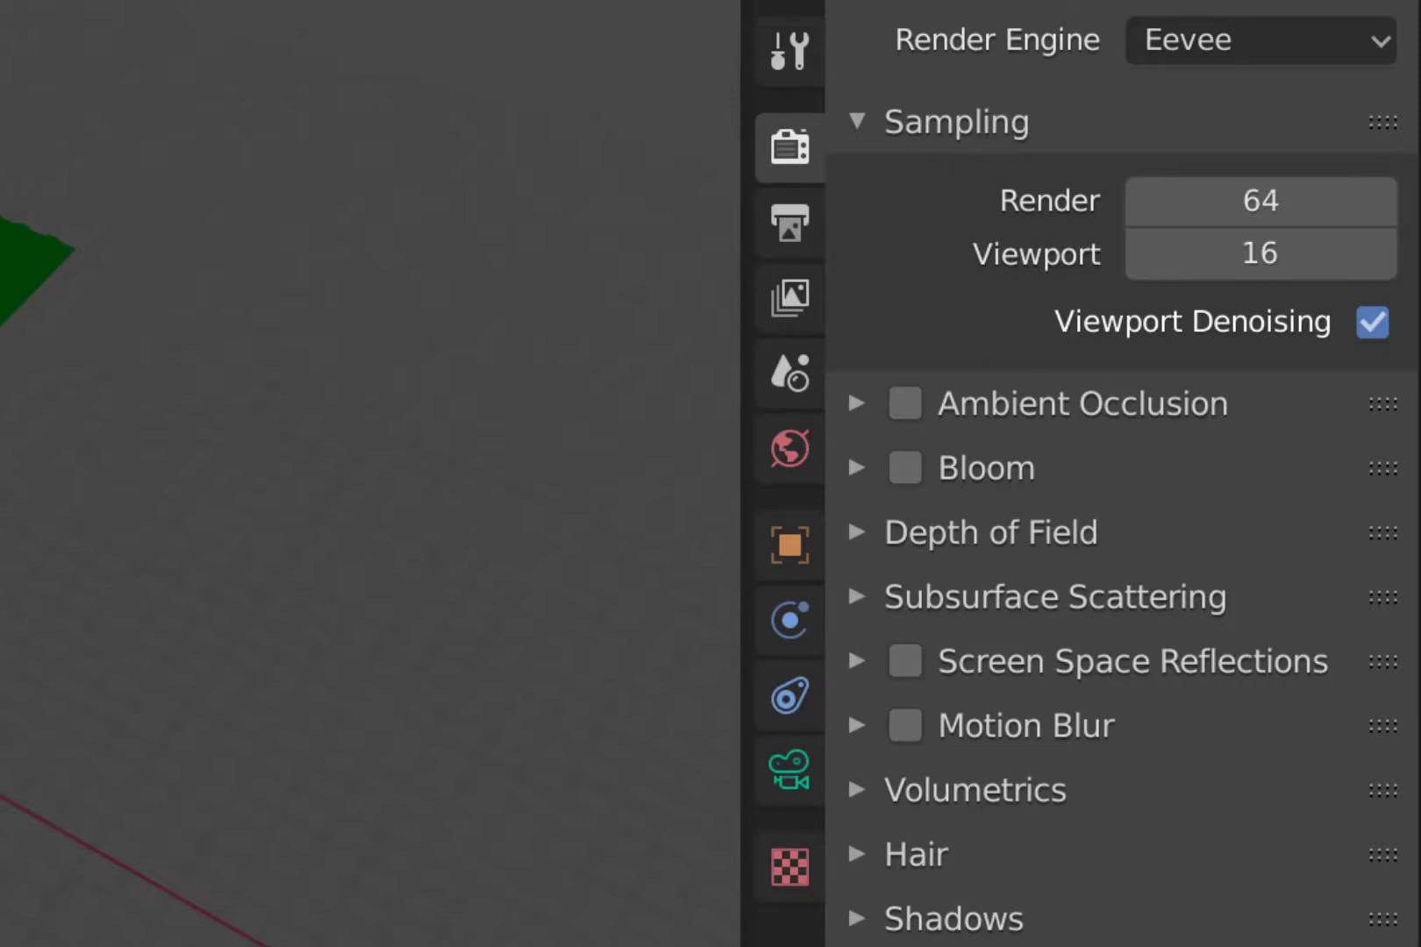
pyautogui.click(779, 226)
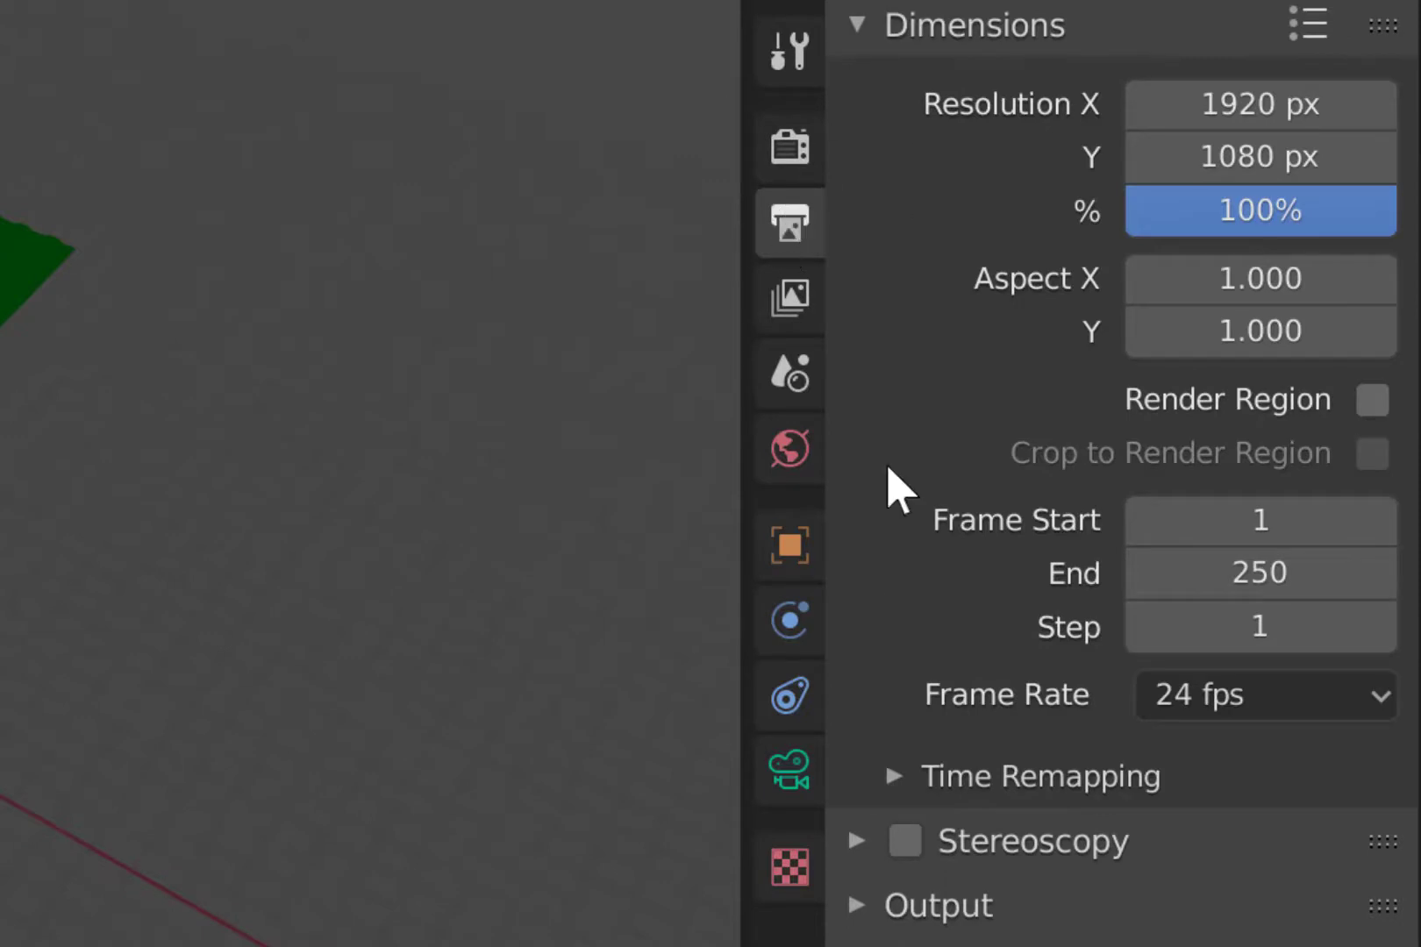
pyautogui.click(858, 536)
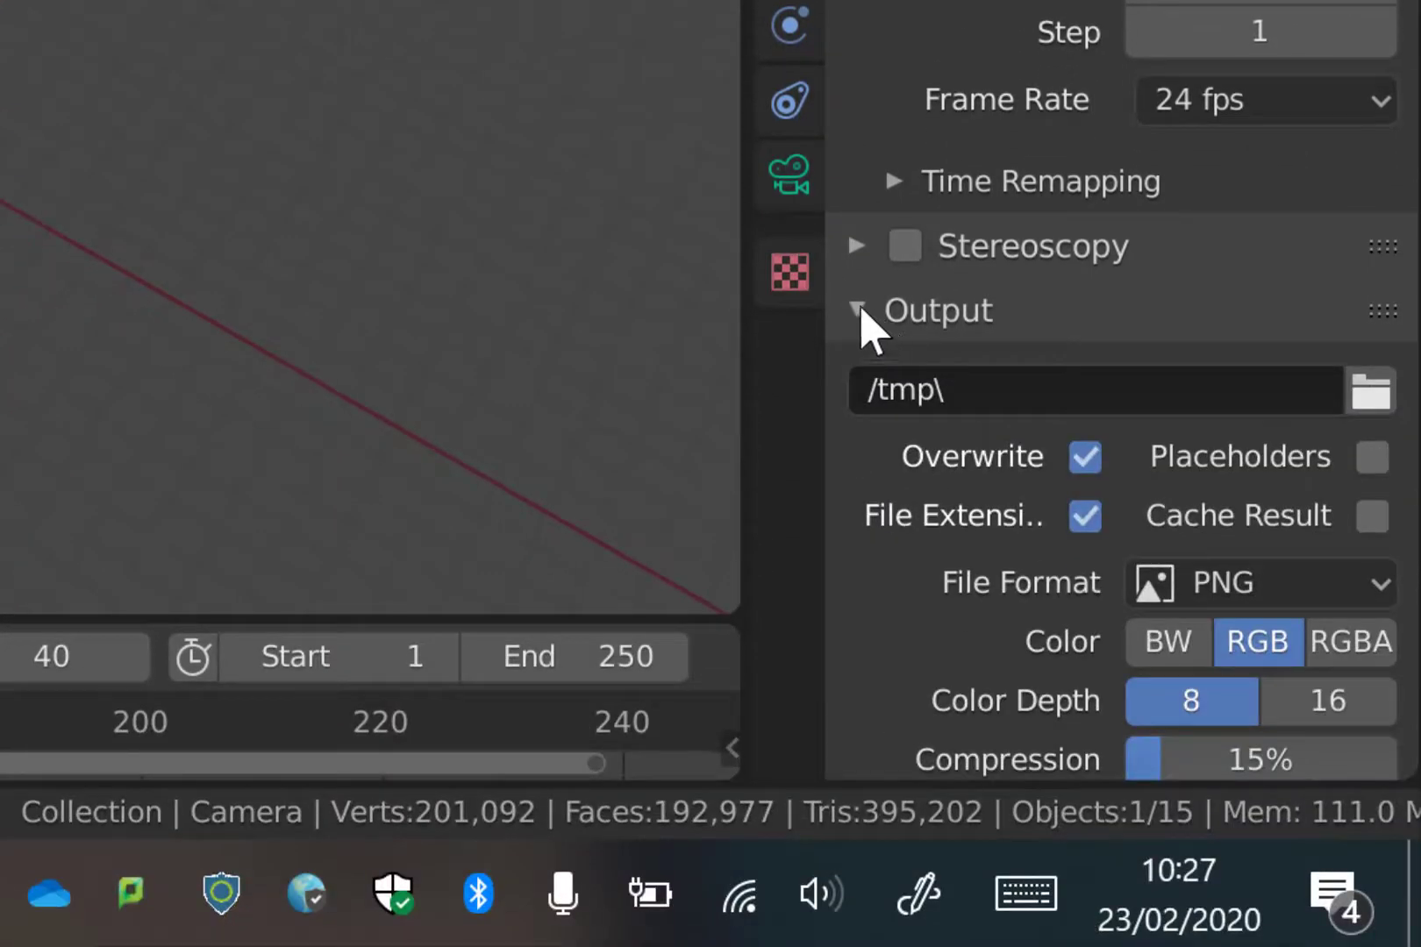
pyautogui.scroll(-3, 945, 551)
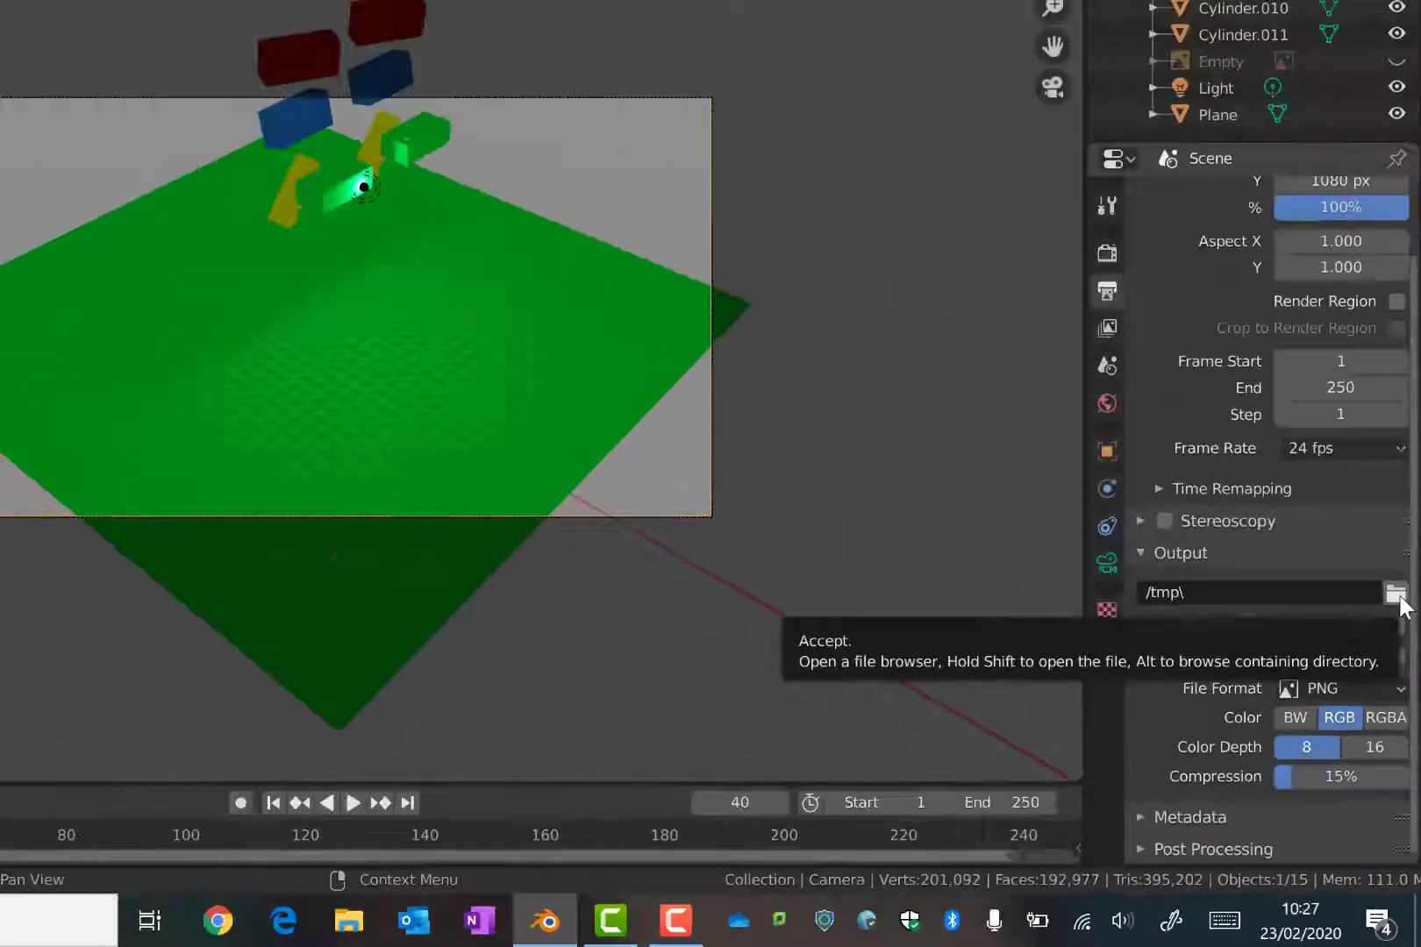
pyautogui.click(1396, 596)
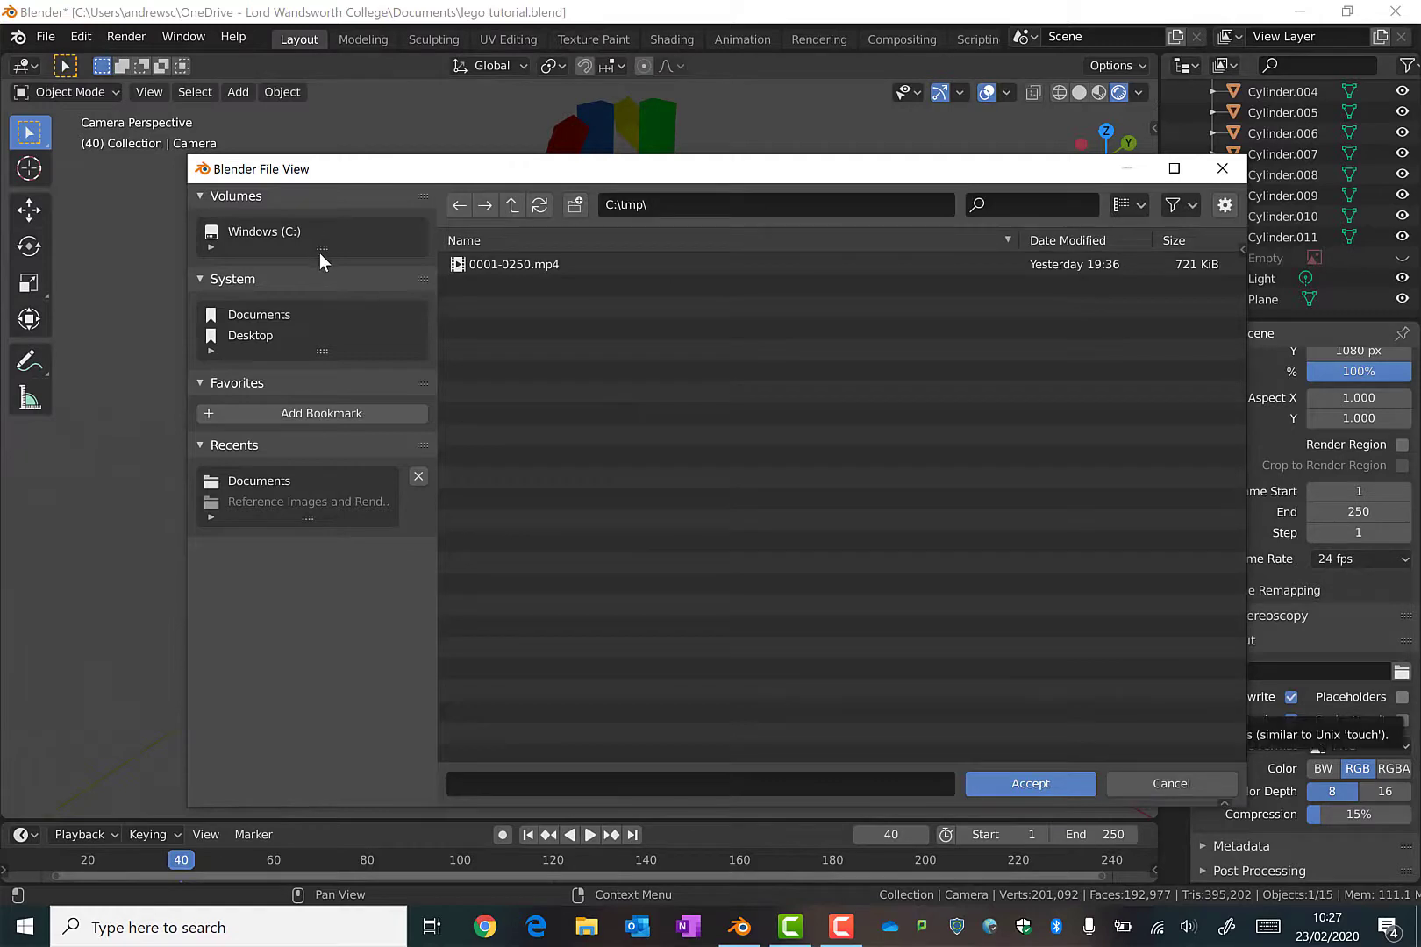
pyautogui.click(256, 320)
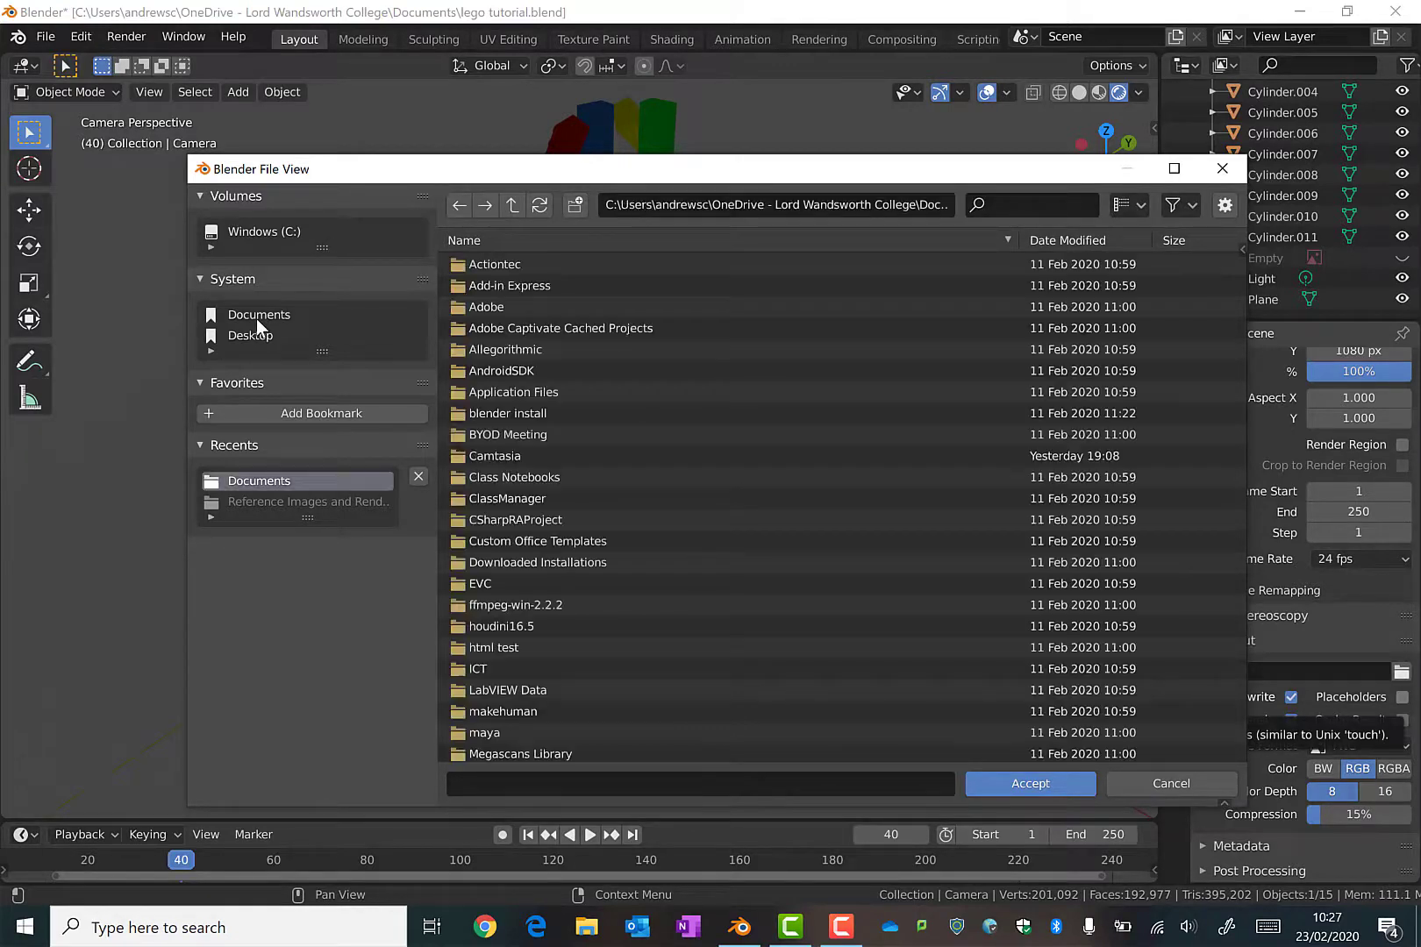
pyautogui.click(648, 778)
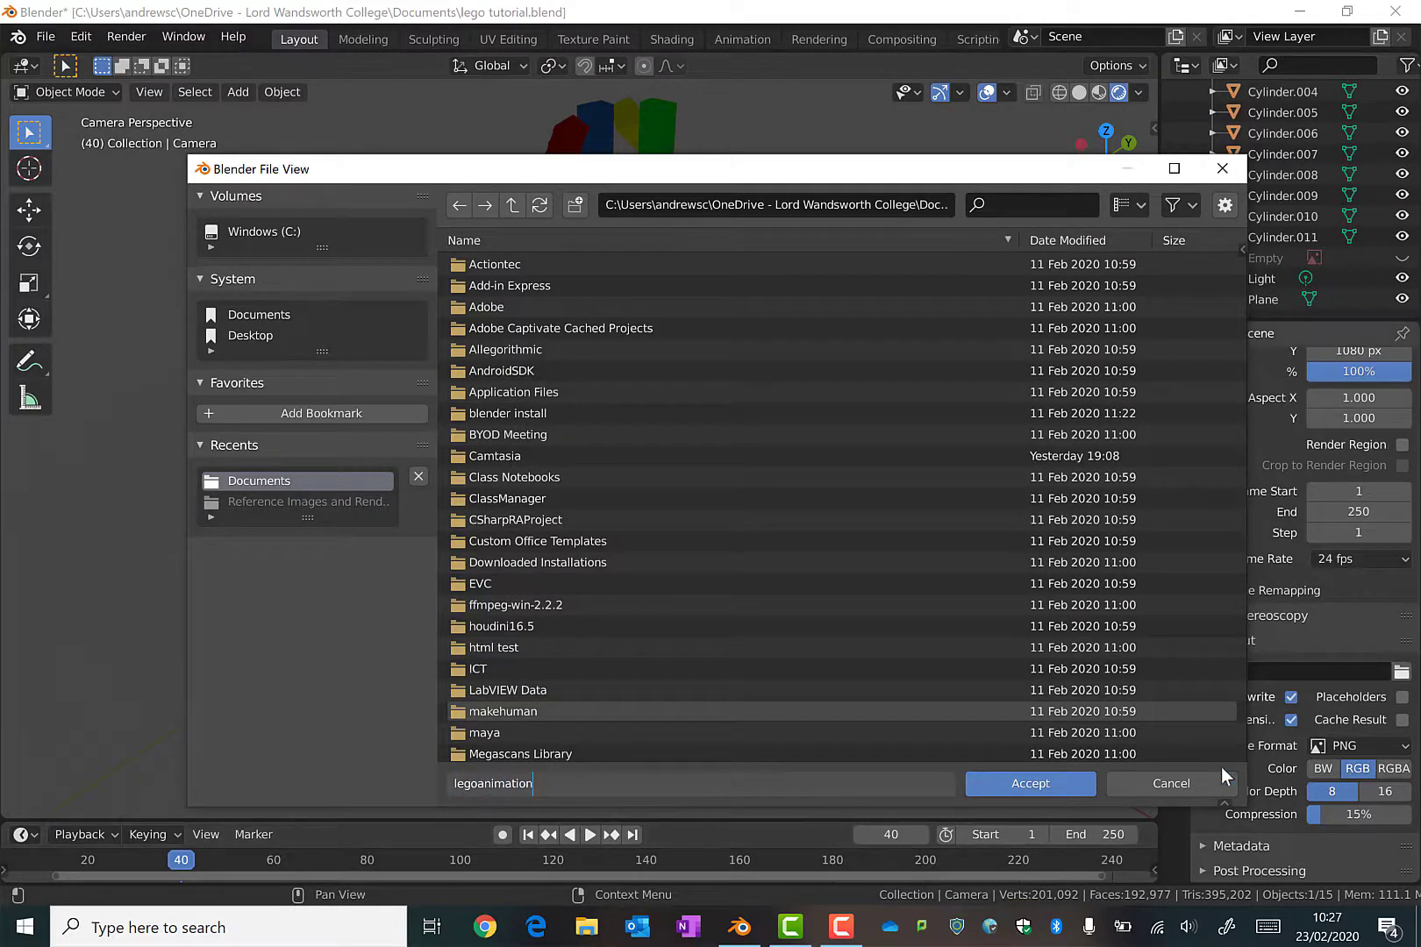
pyautogui.click(1046, 786)
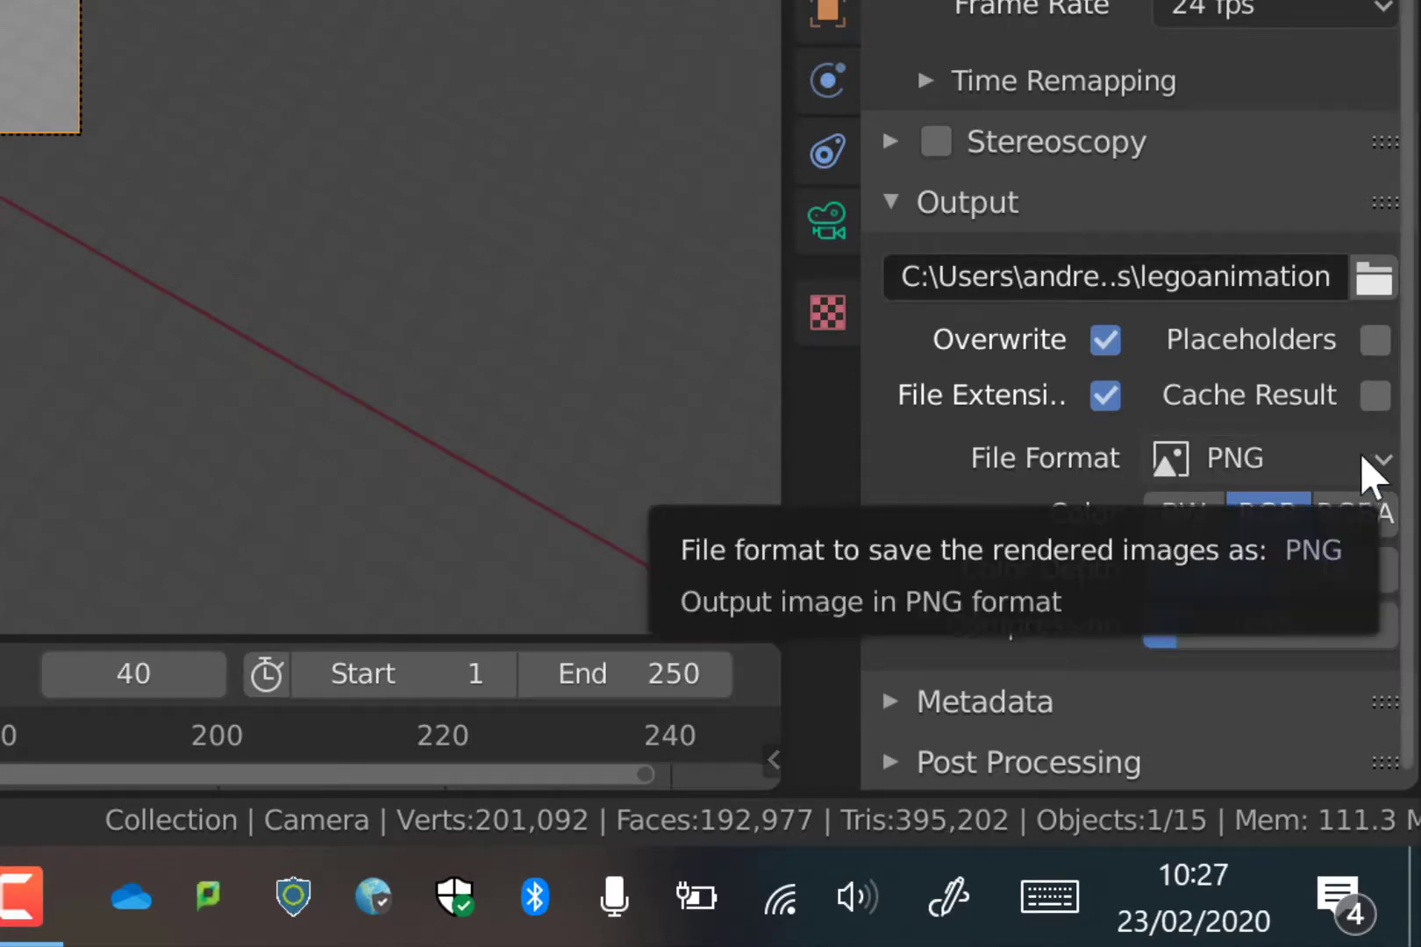
# Set the output file format to FFmpeg video with an MPEG-4 container
pyautogui.click(1335, 460)
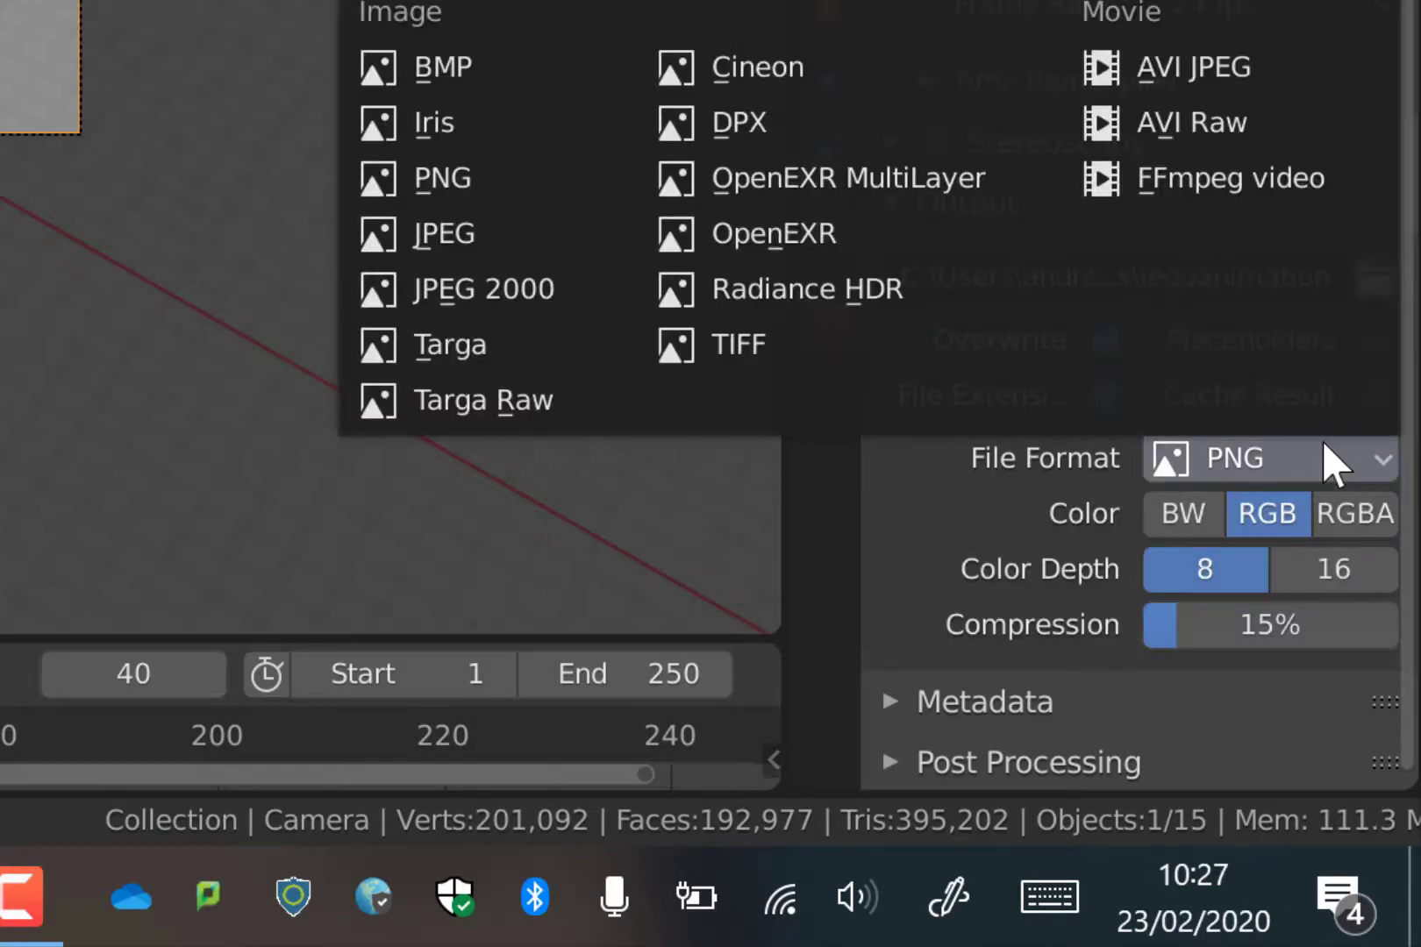
pyautogui.click(1189, 178)
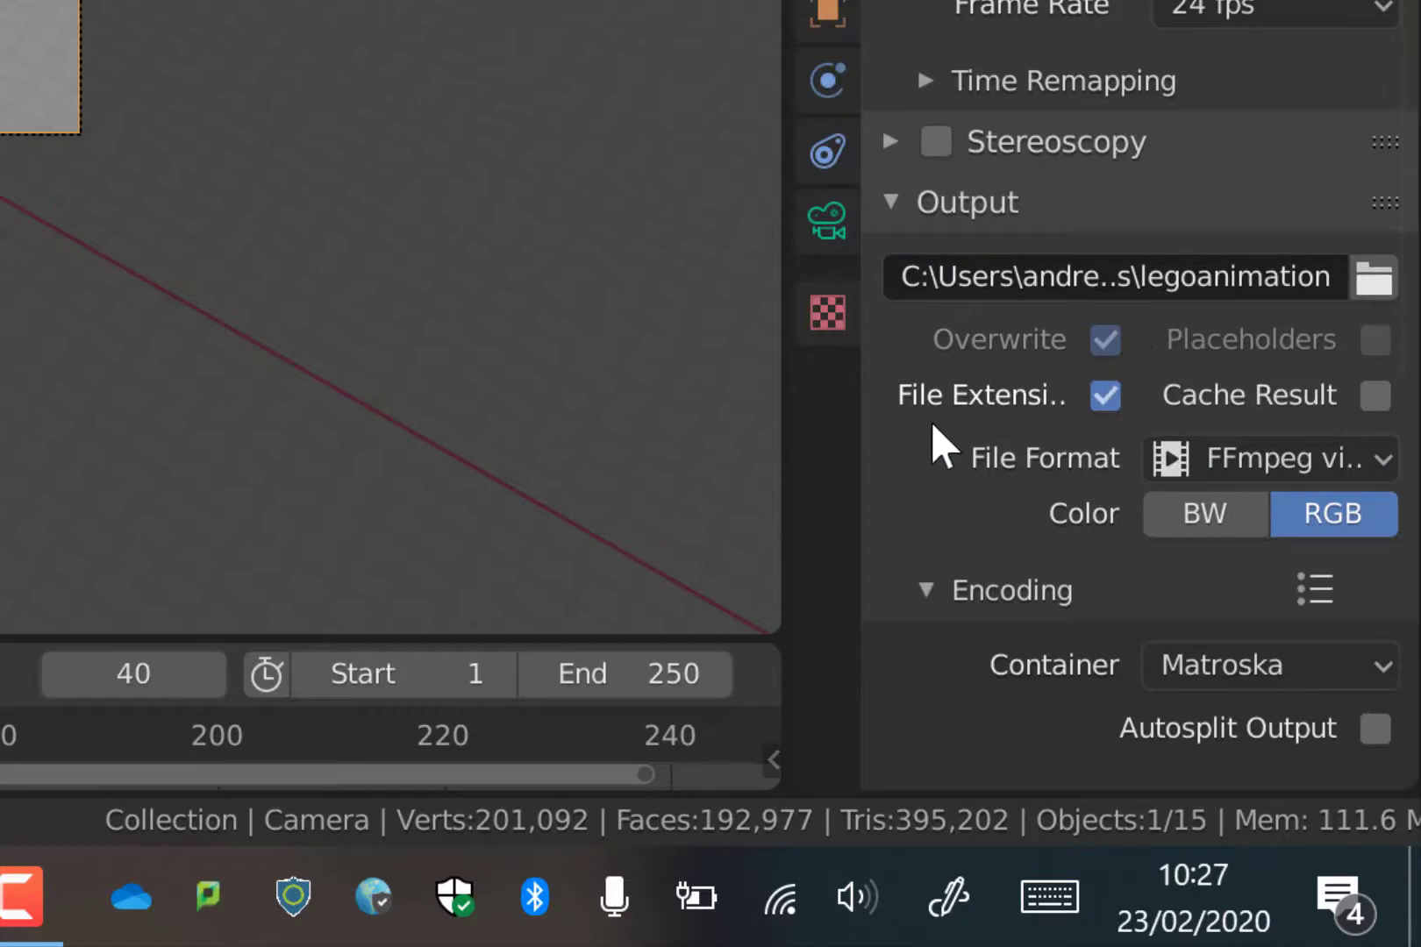
pyautogui.scroll(-5, 930, 421)
pyautogui.click(1271, 412)
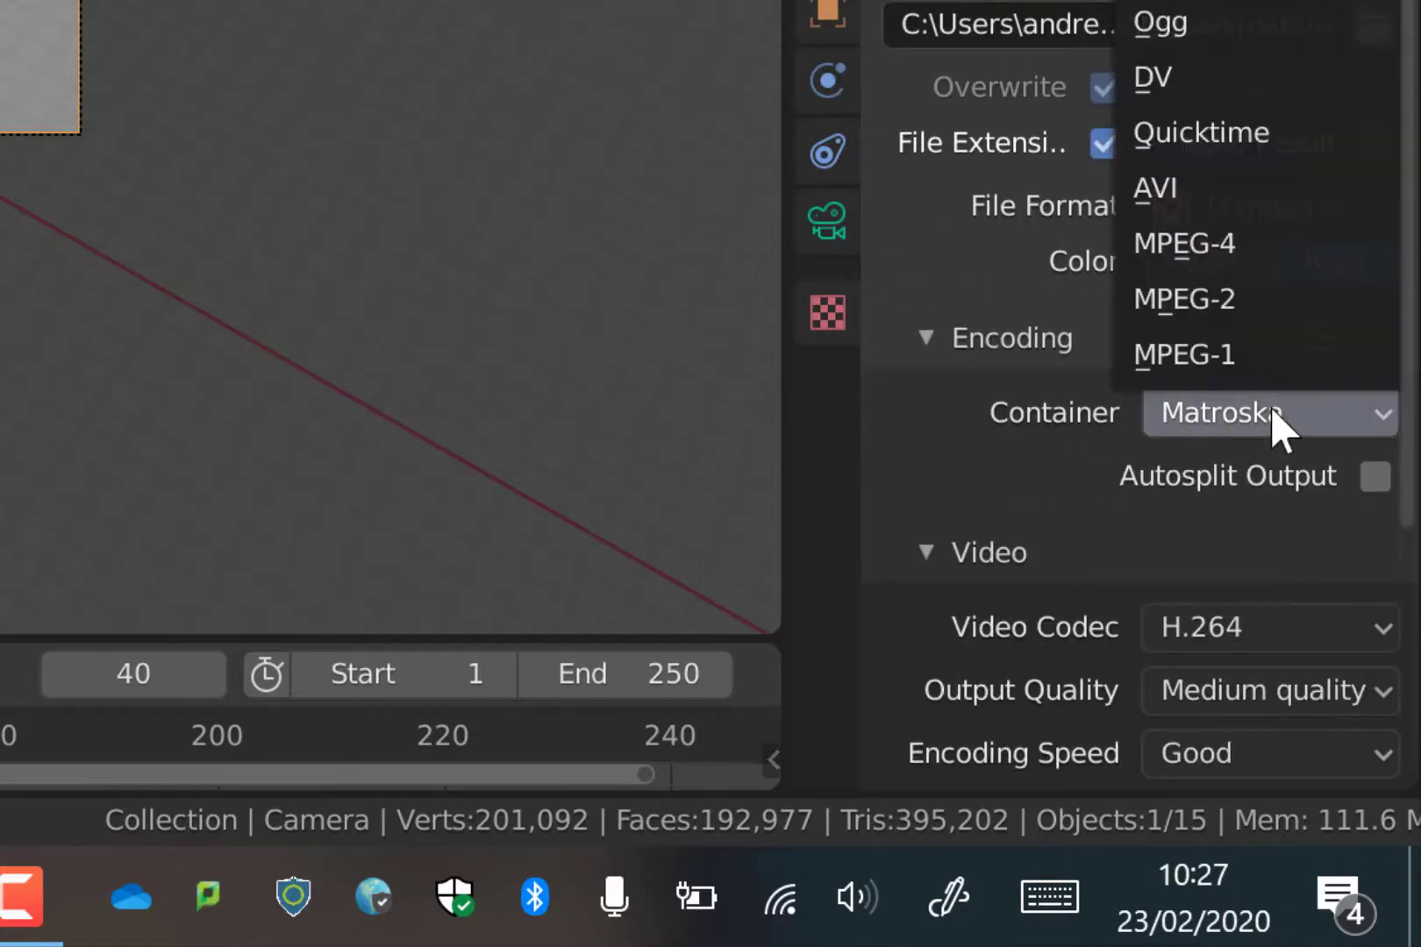
pyautogui.click(1245, 250)
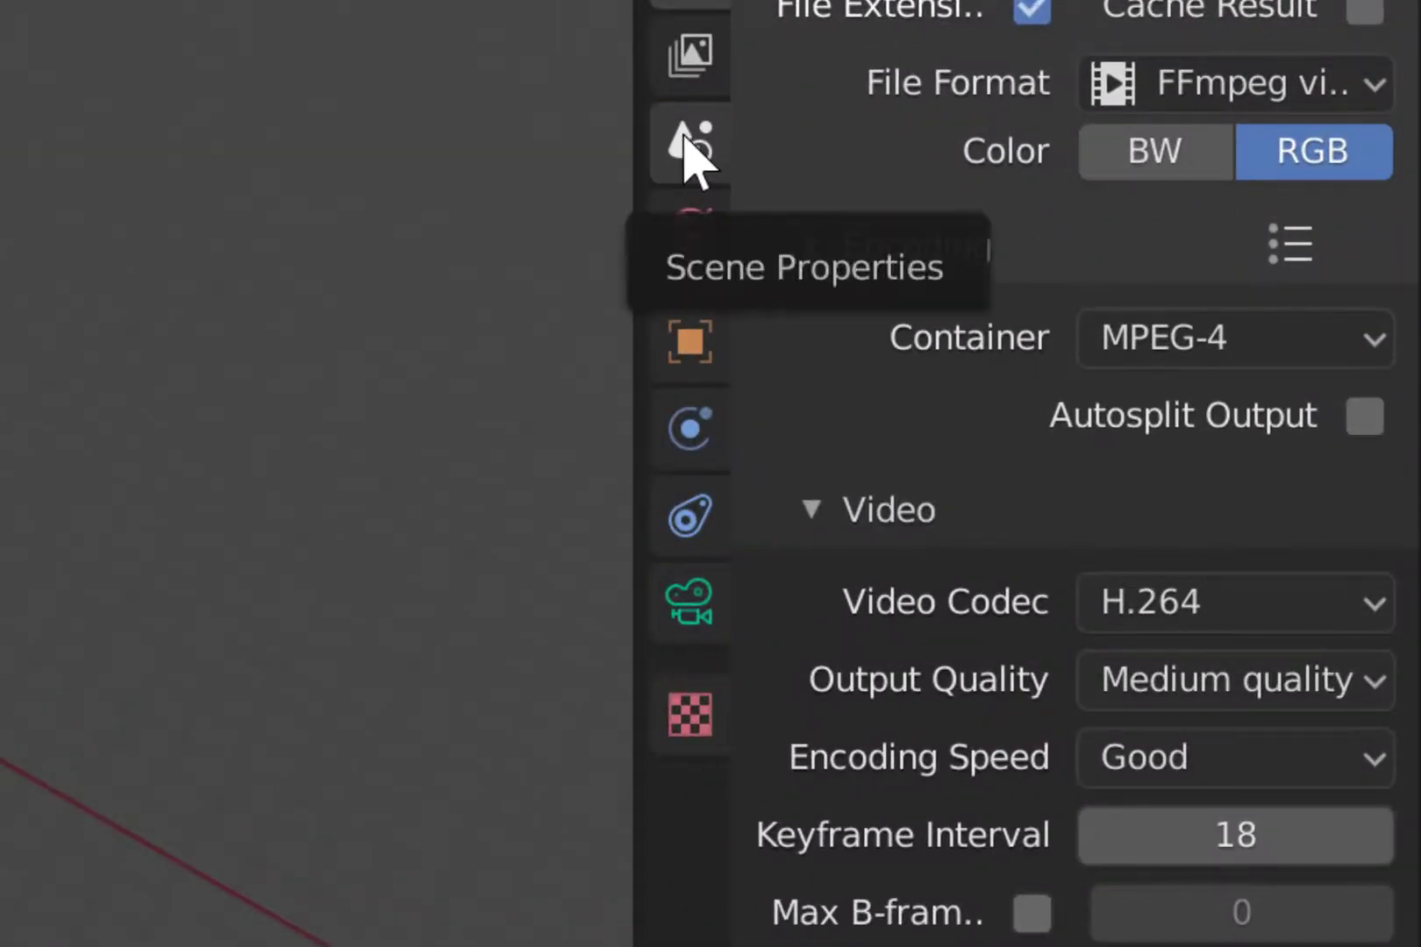
# Delete the existing rigid body simulation bake from the scene's cache and bake the simulation again
pyautogui.click(693, 158)
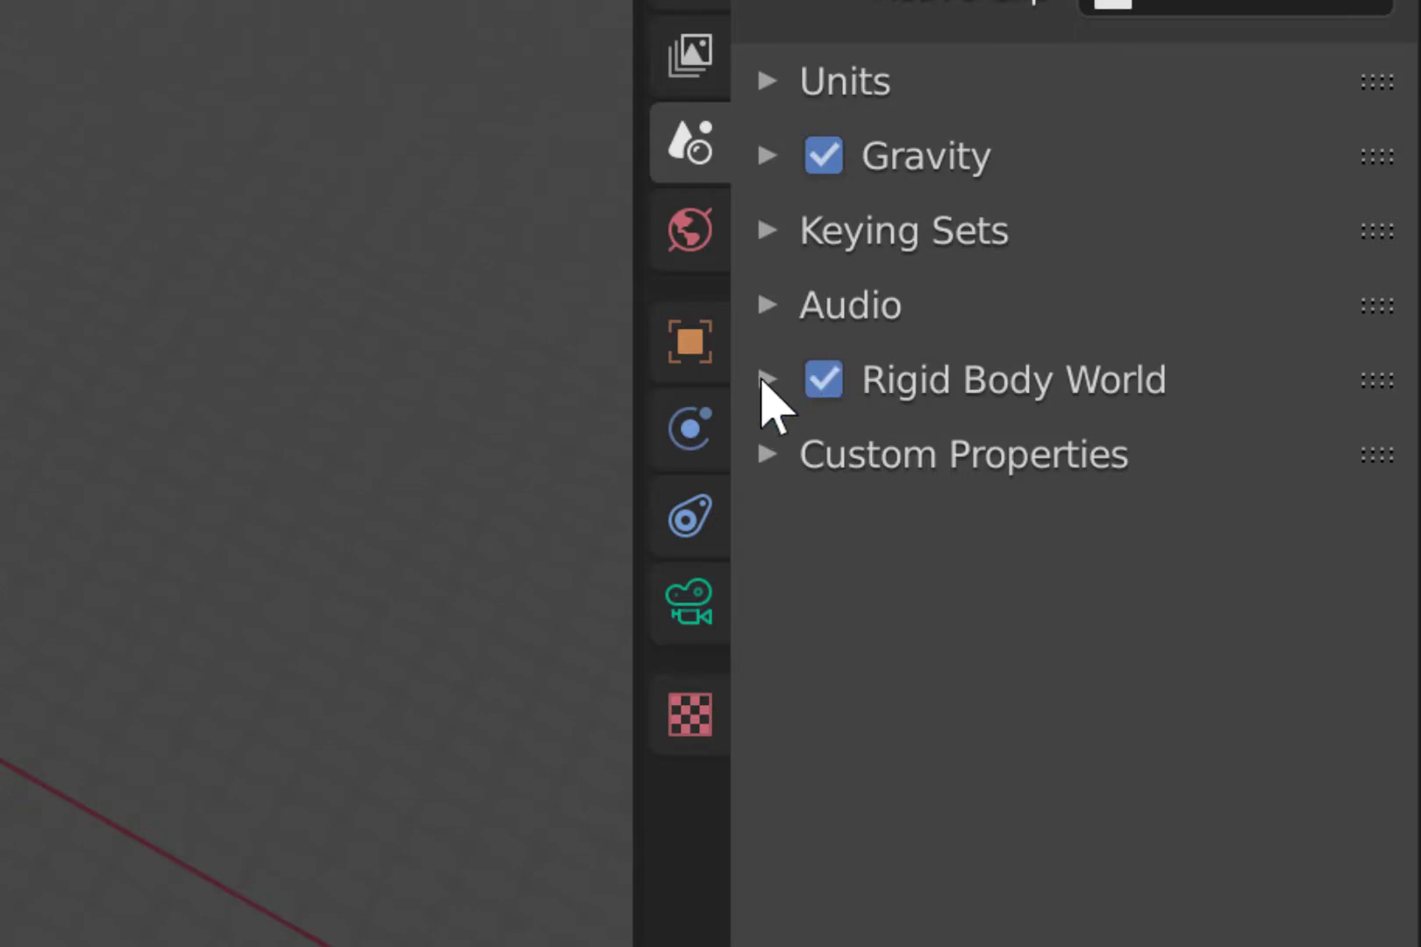
pyautogui.click(763, 379)
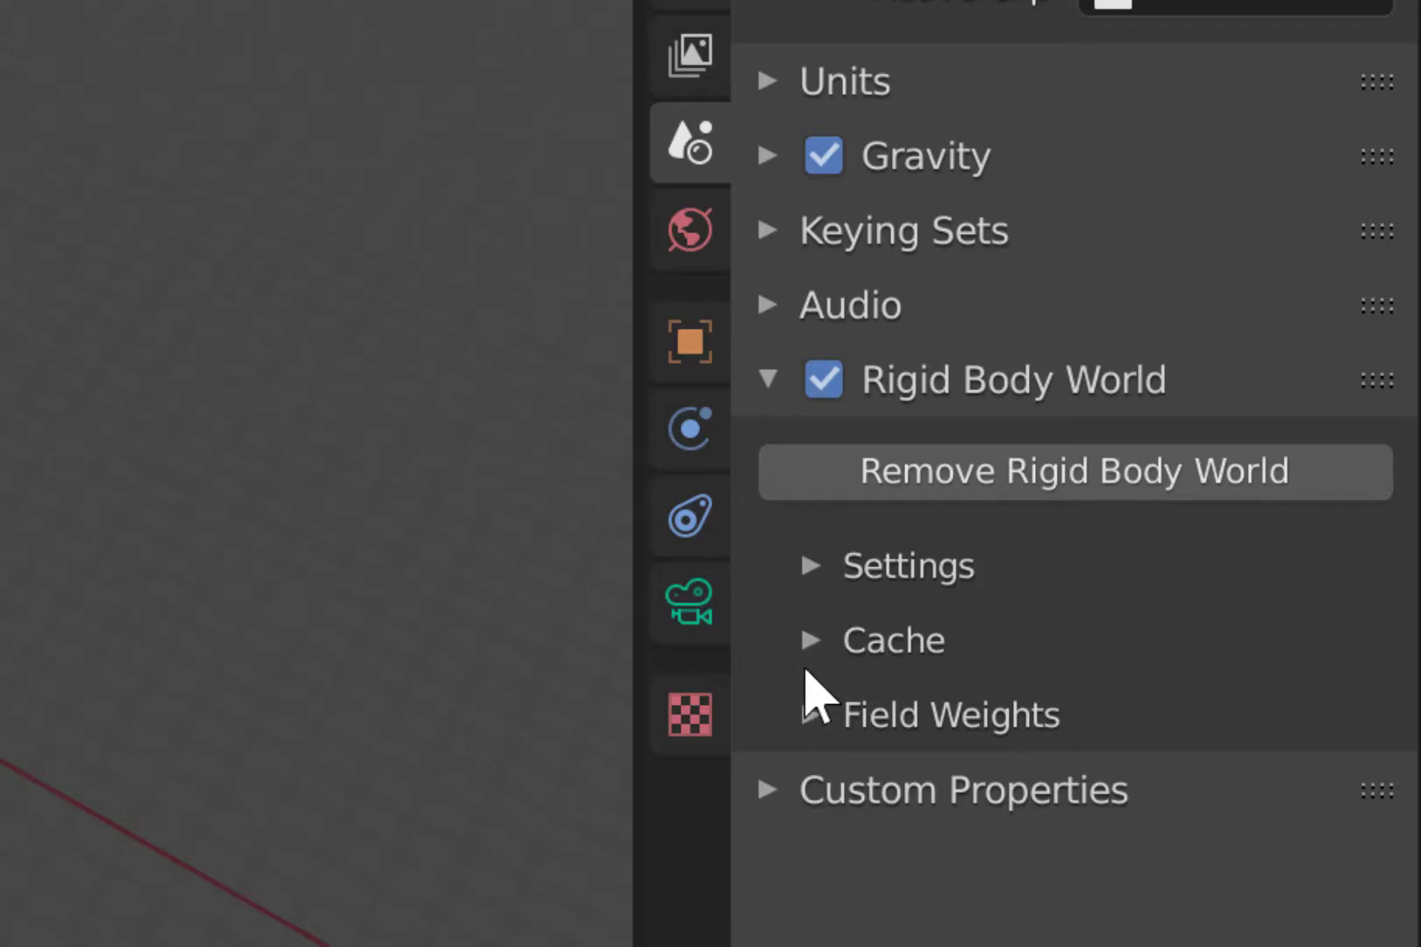
pyautogui.click(815, 651)
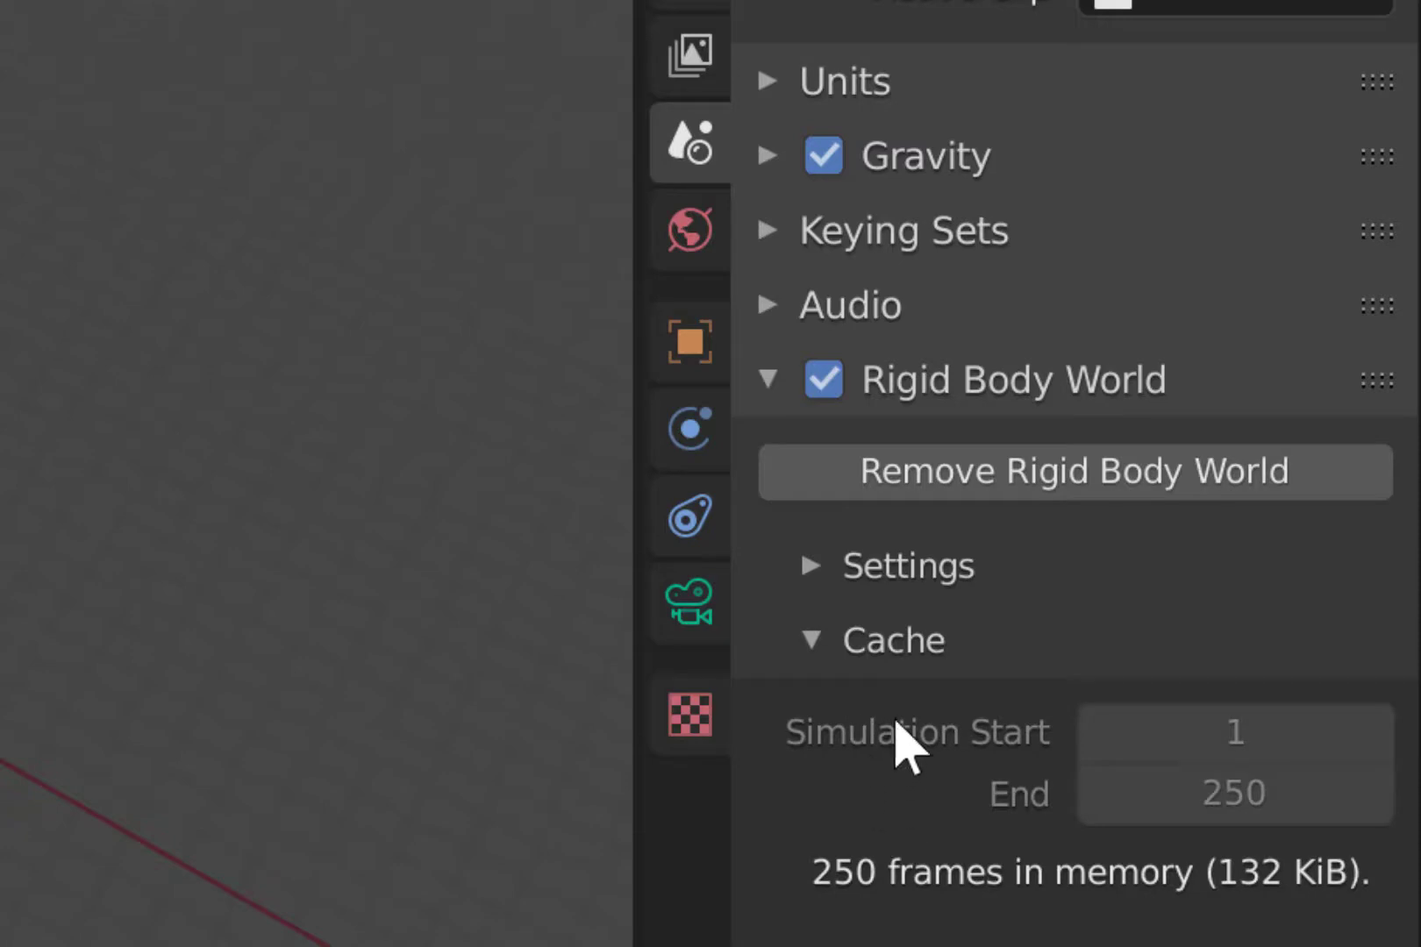
pyautogui.scroll(-5, 916, 684)
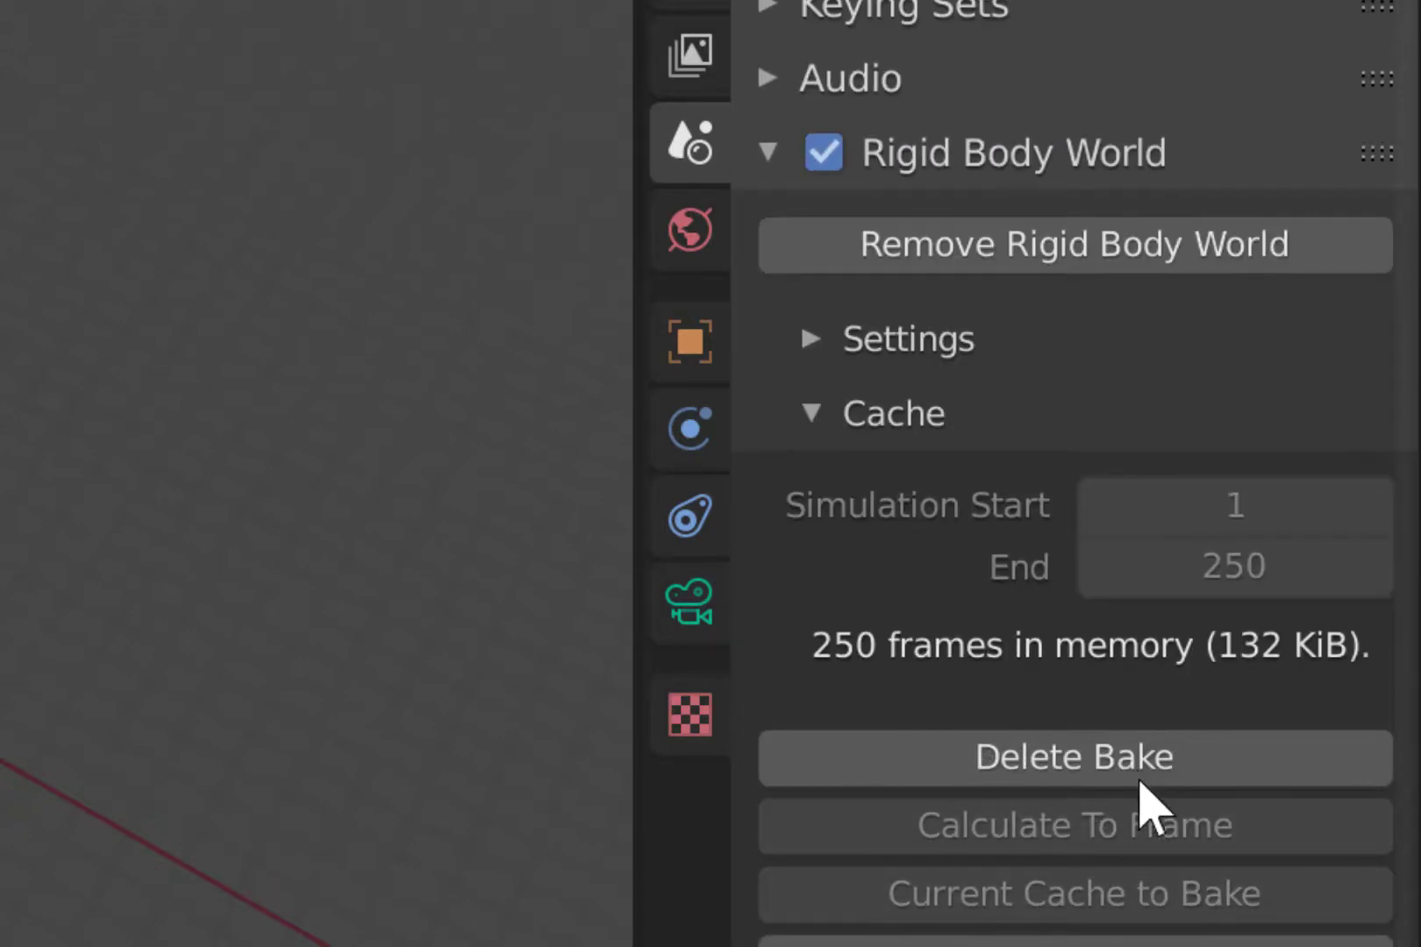
pyautogui.click(1137, 779)
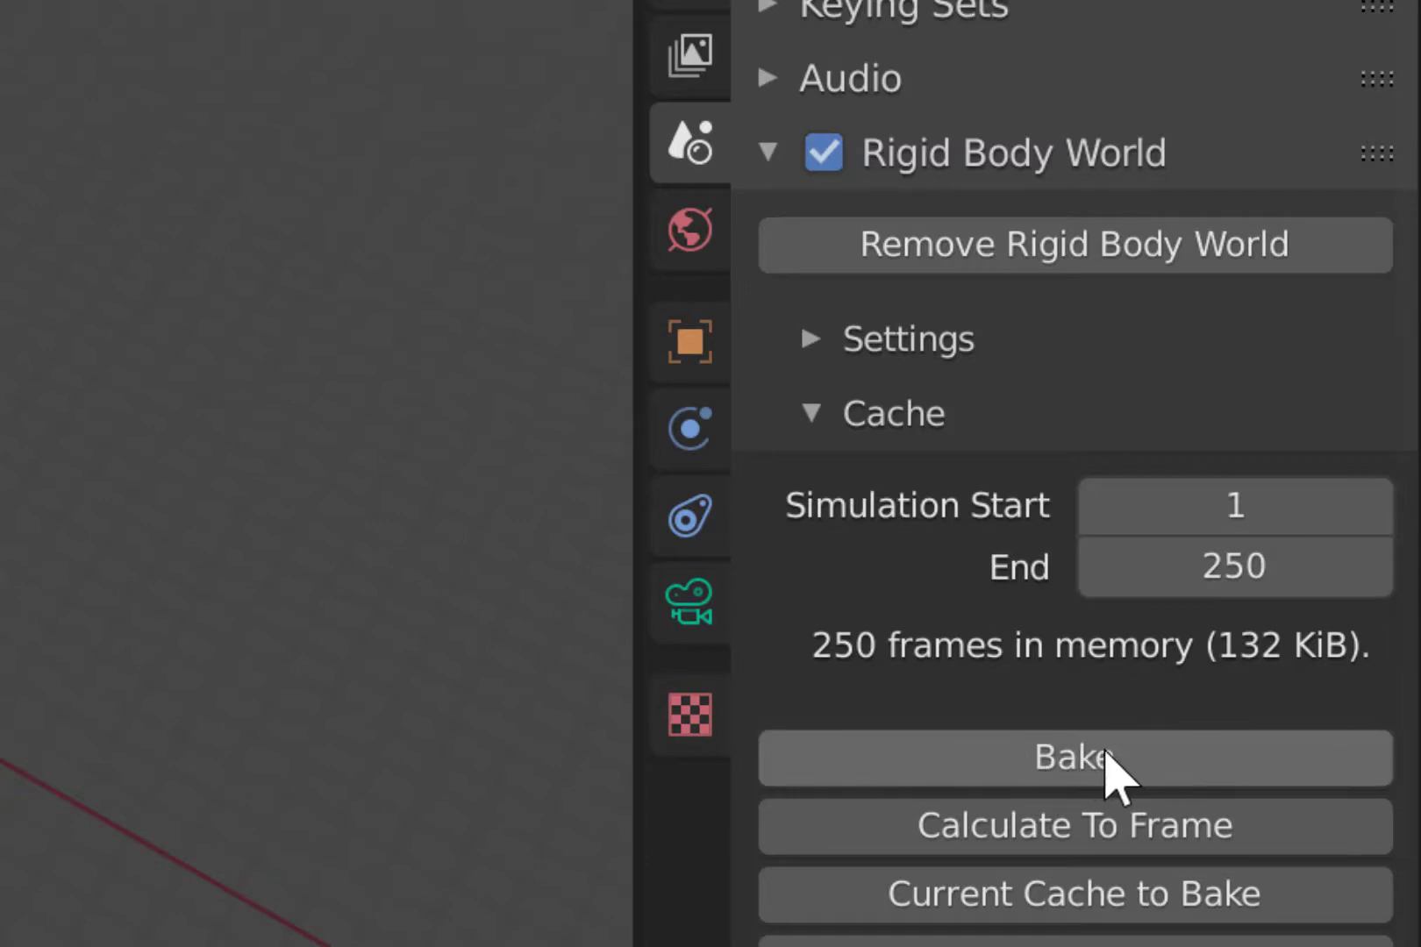
pyautogui.click(1109, 770)
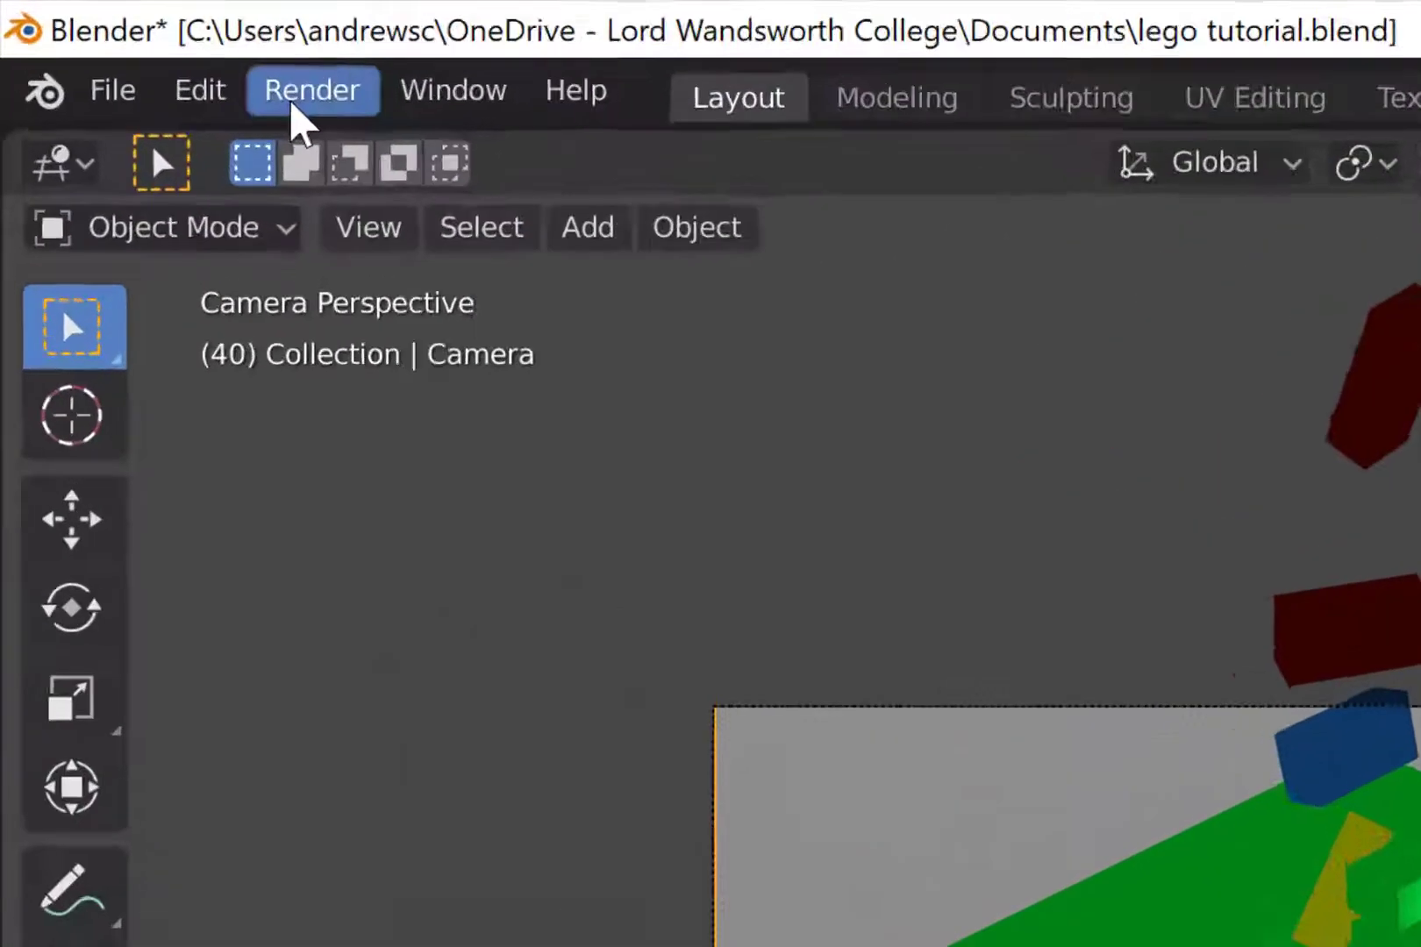
# Render the full animation to the video file and minimize the render result window
pyautogui.click(126, 36)
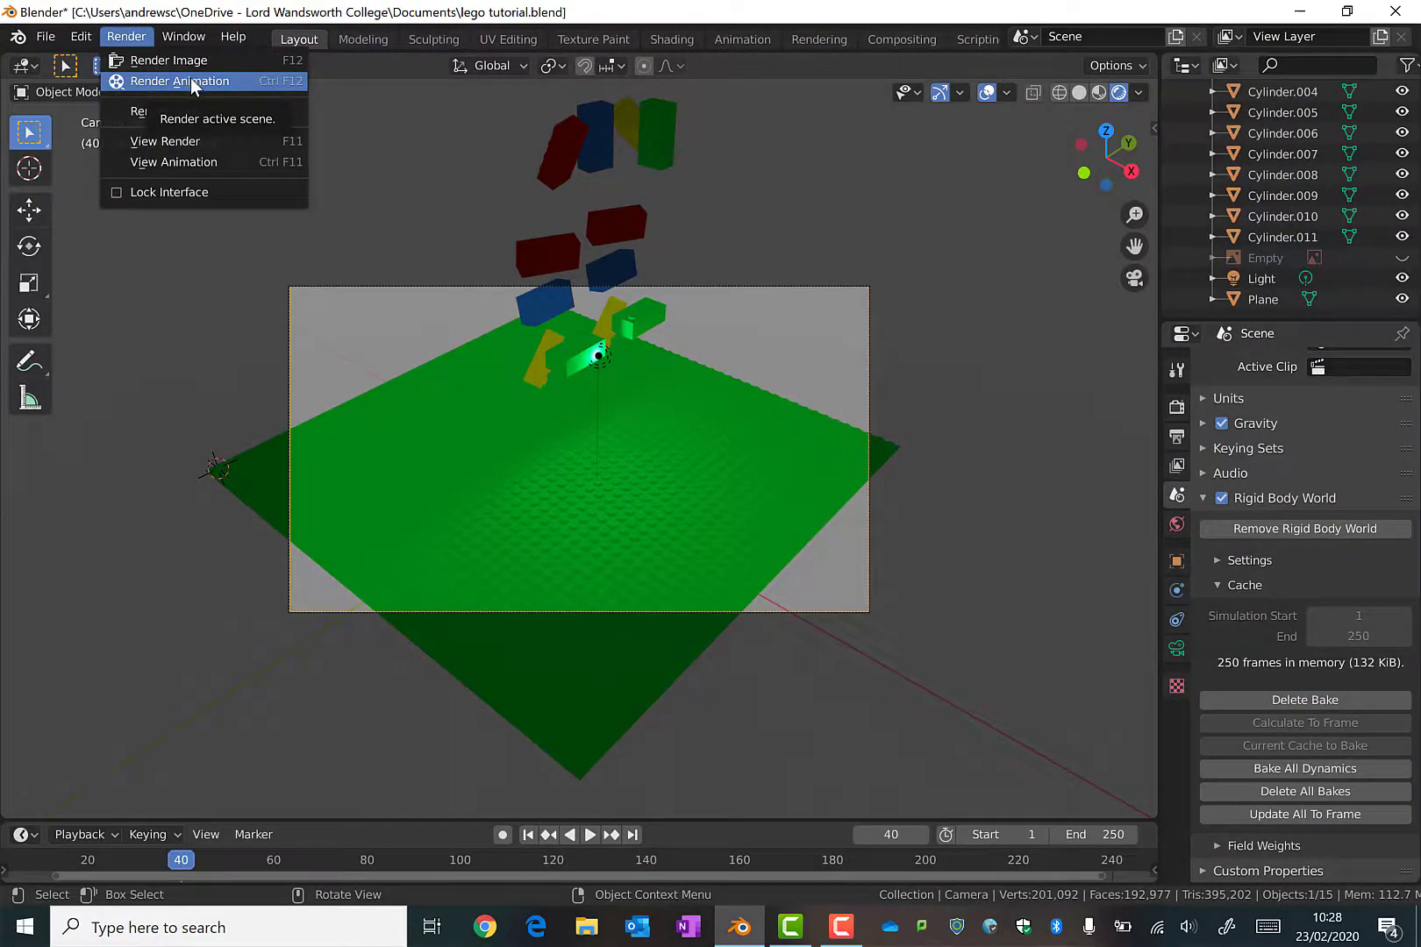
pyautogui.click(191, 81)
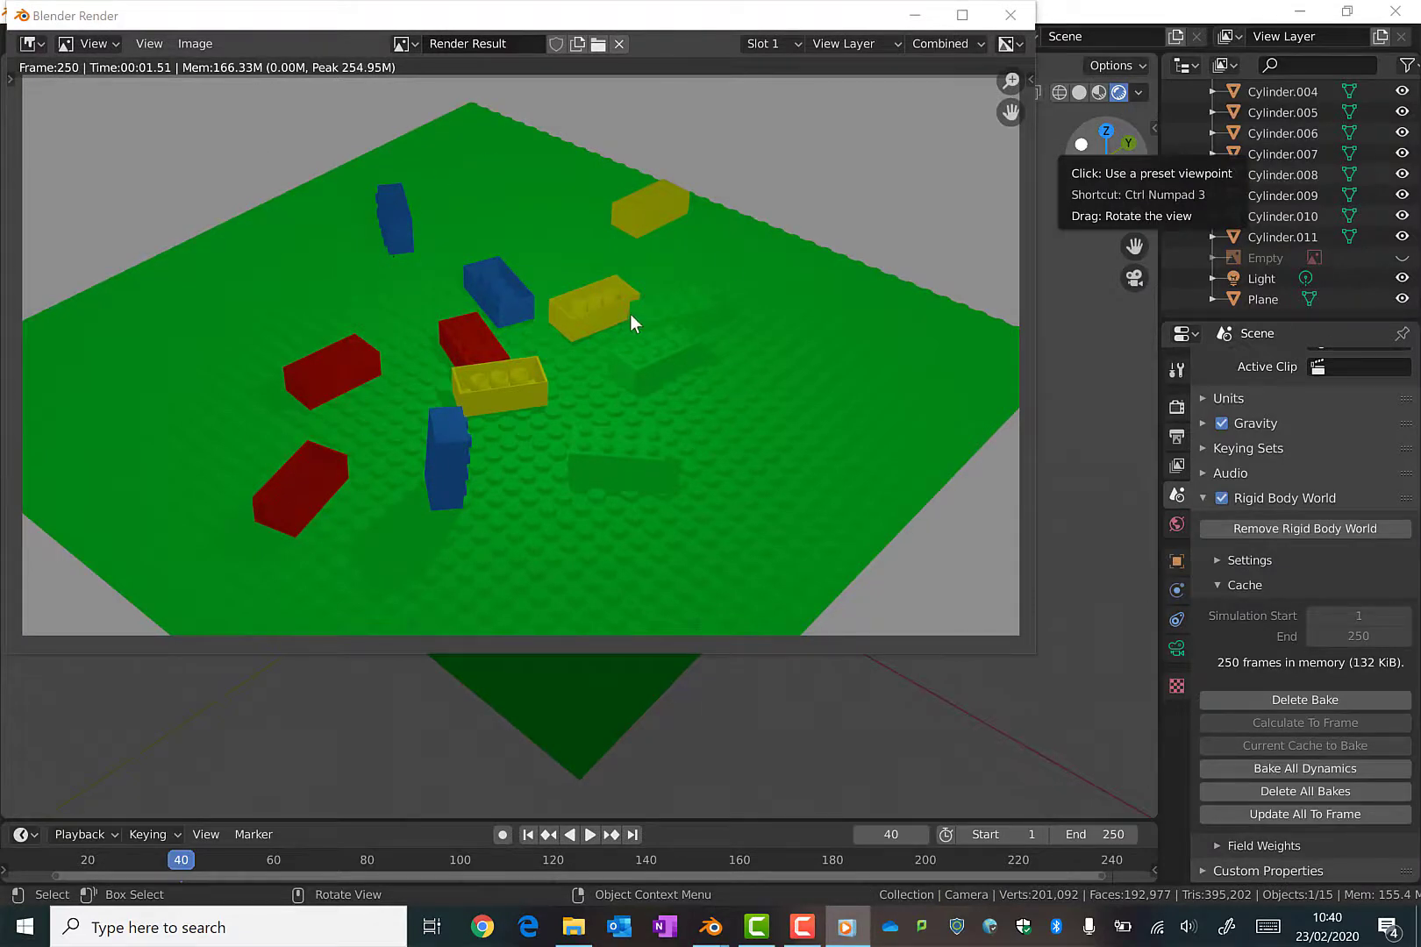
pyautogui.click(161, 45)
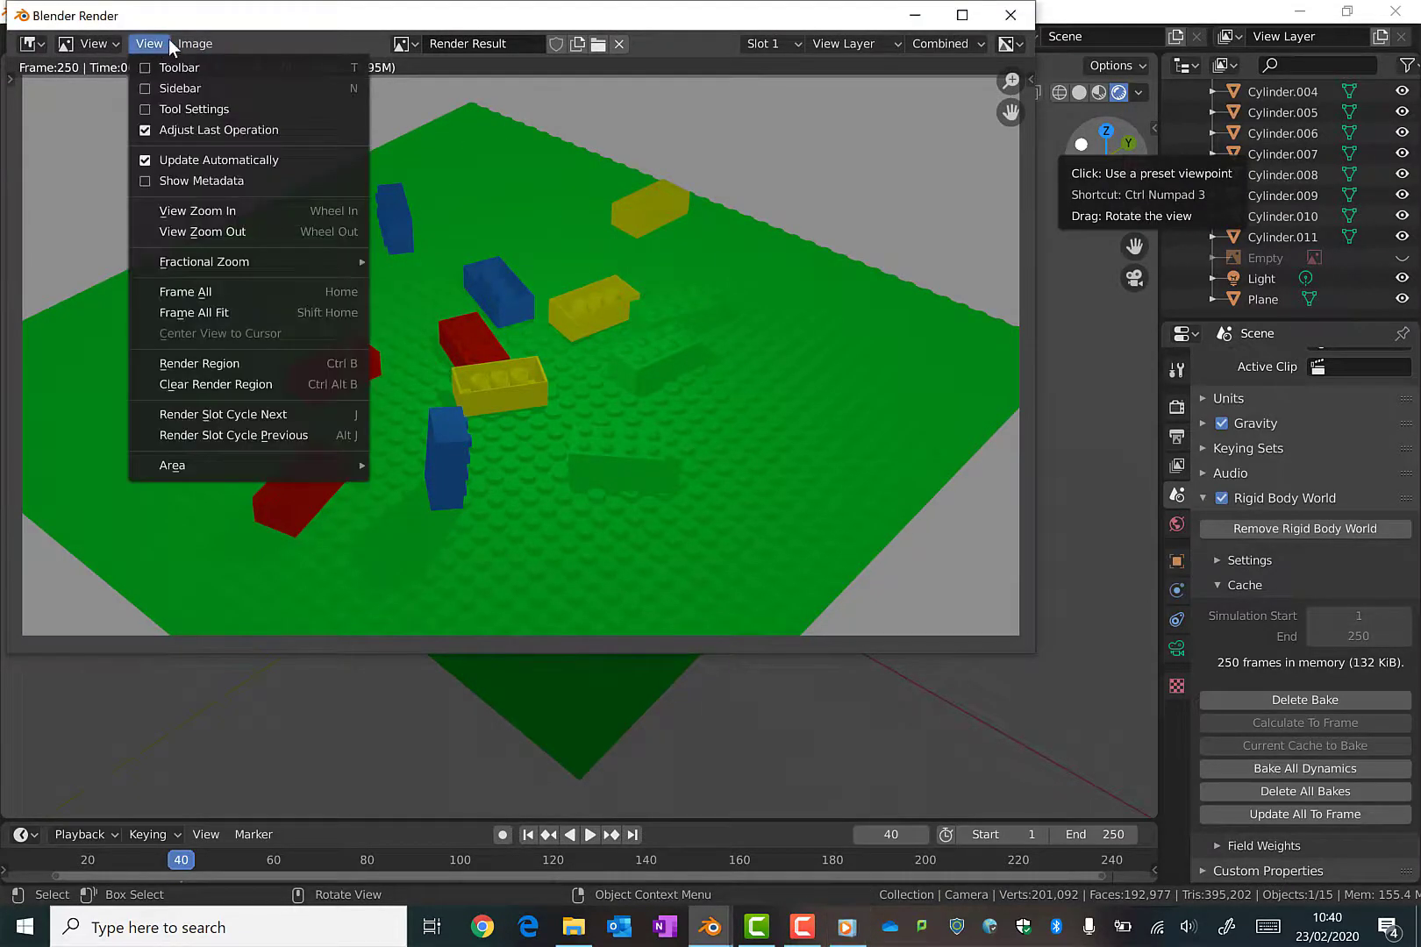
pyautogui.moveTo(196, 40)
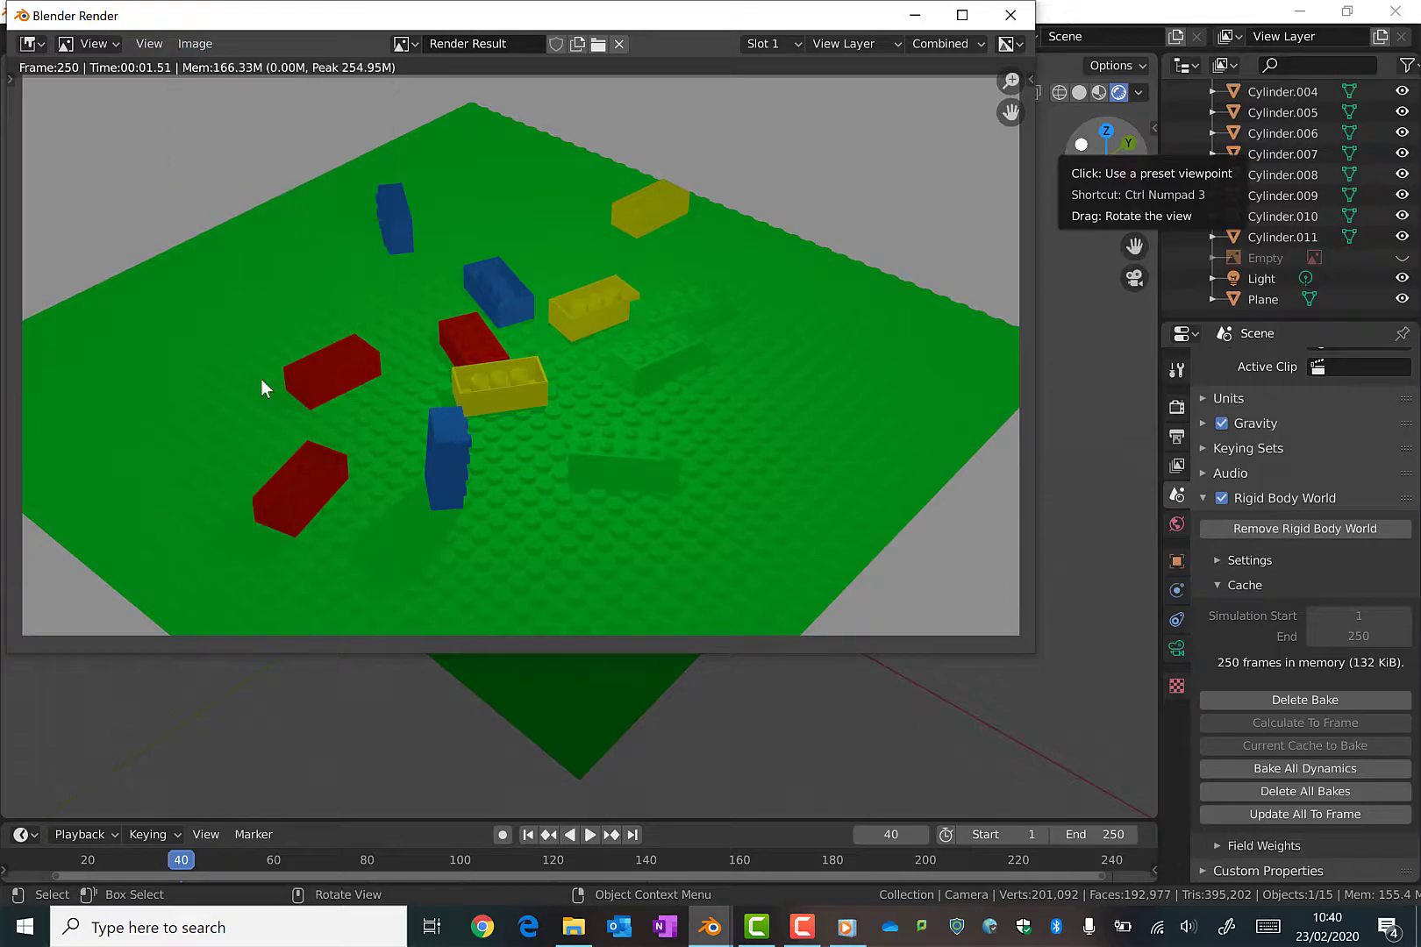
pyautogui.click(914, 16)
# Play back the rendered animation in its own player window, then close the player
pyautogui.click(123, 41)
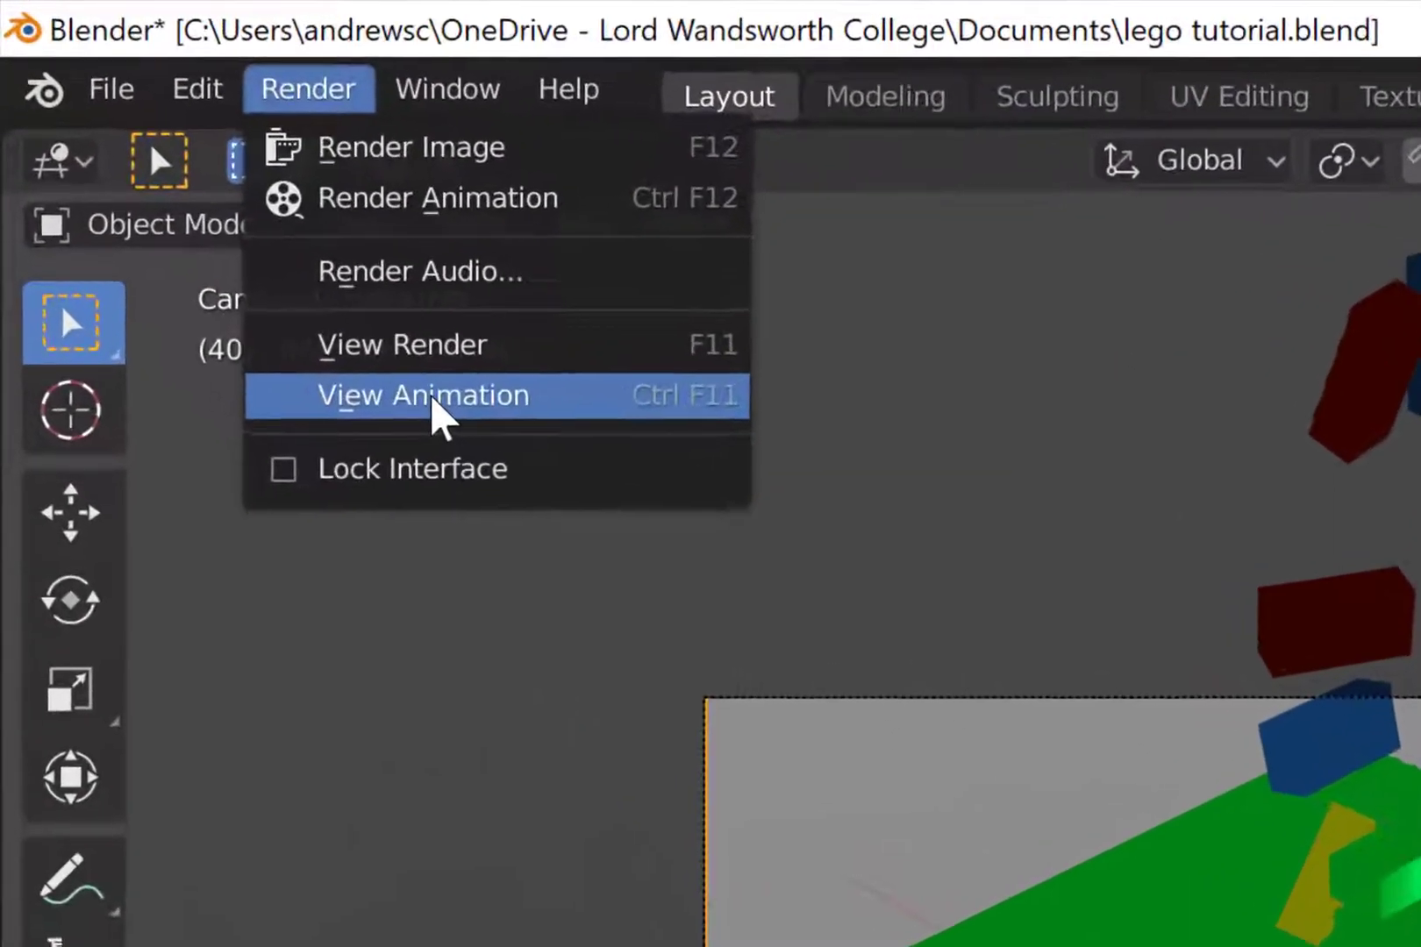
pyautogui.click(179, 163)
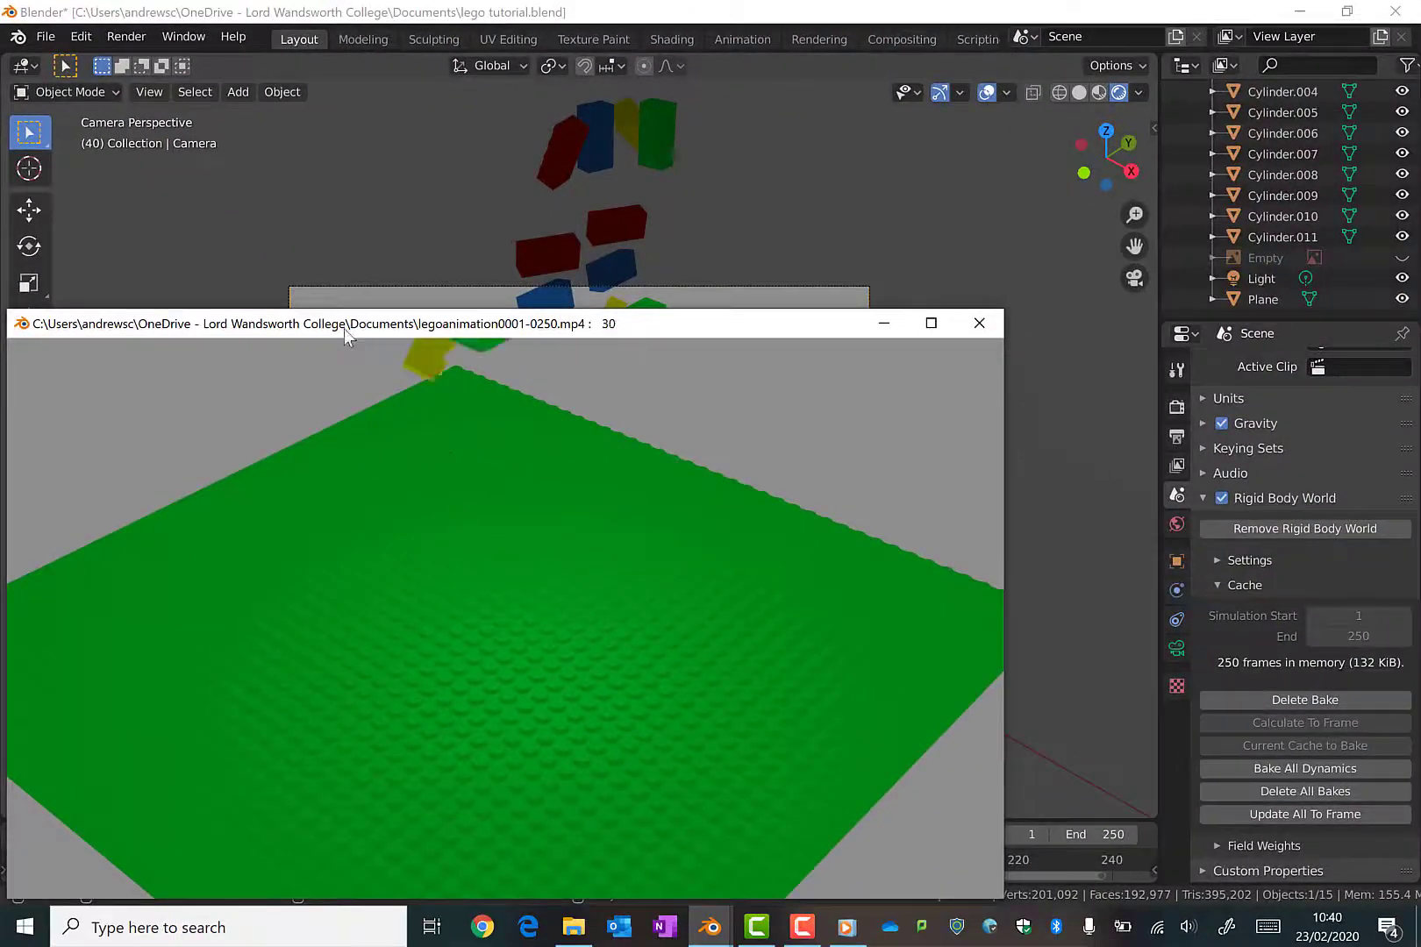
pyautogui.moveTo(369, 327); pyautogui.dragTo(411, 233)
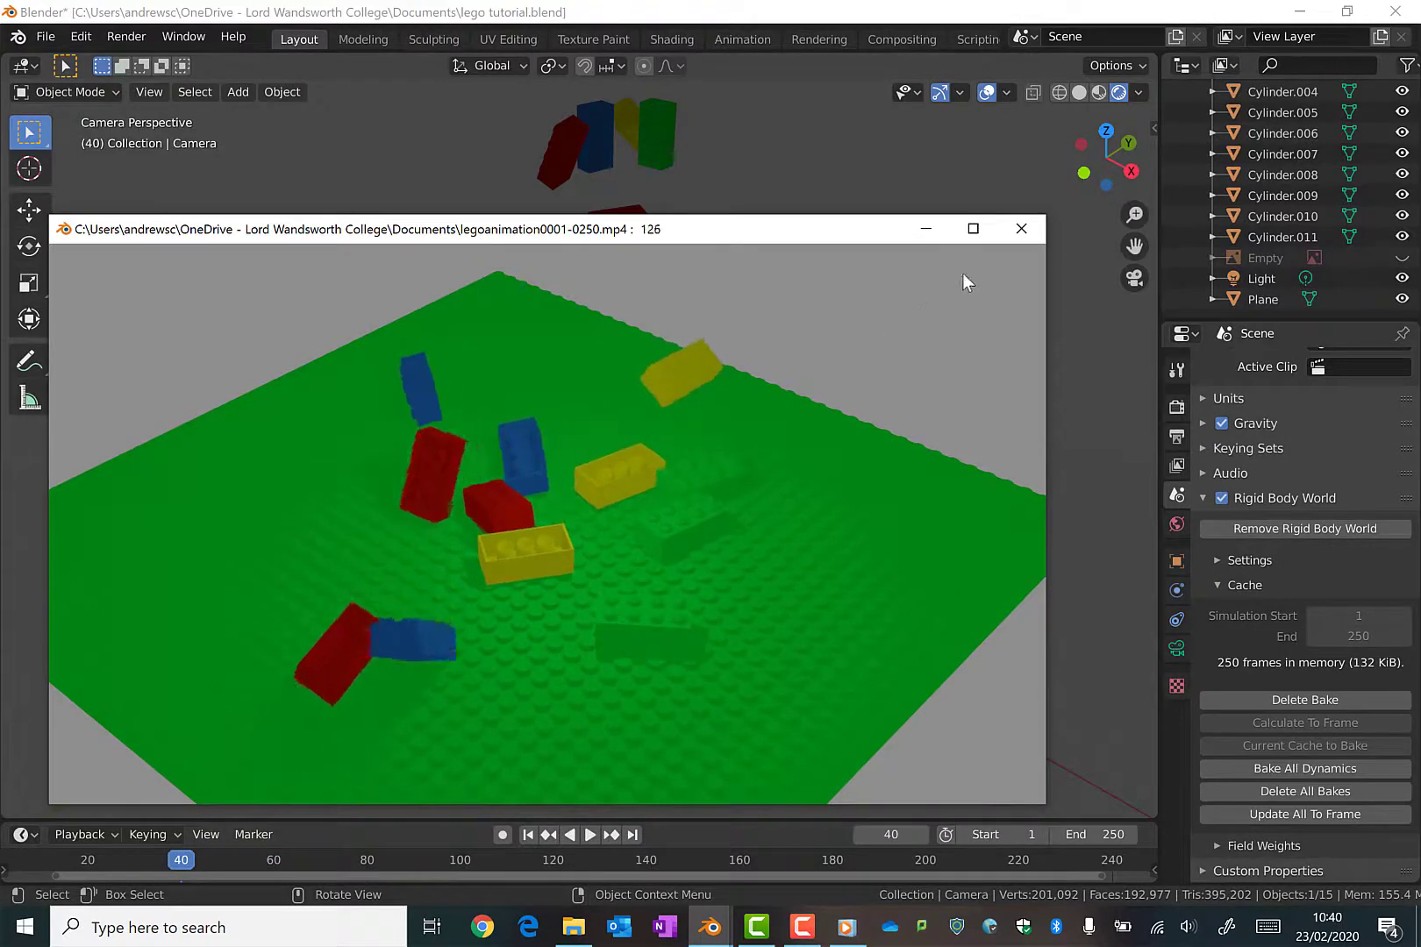
pyautogui.click(1030, 233)
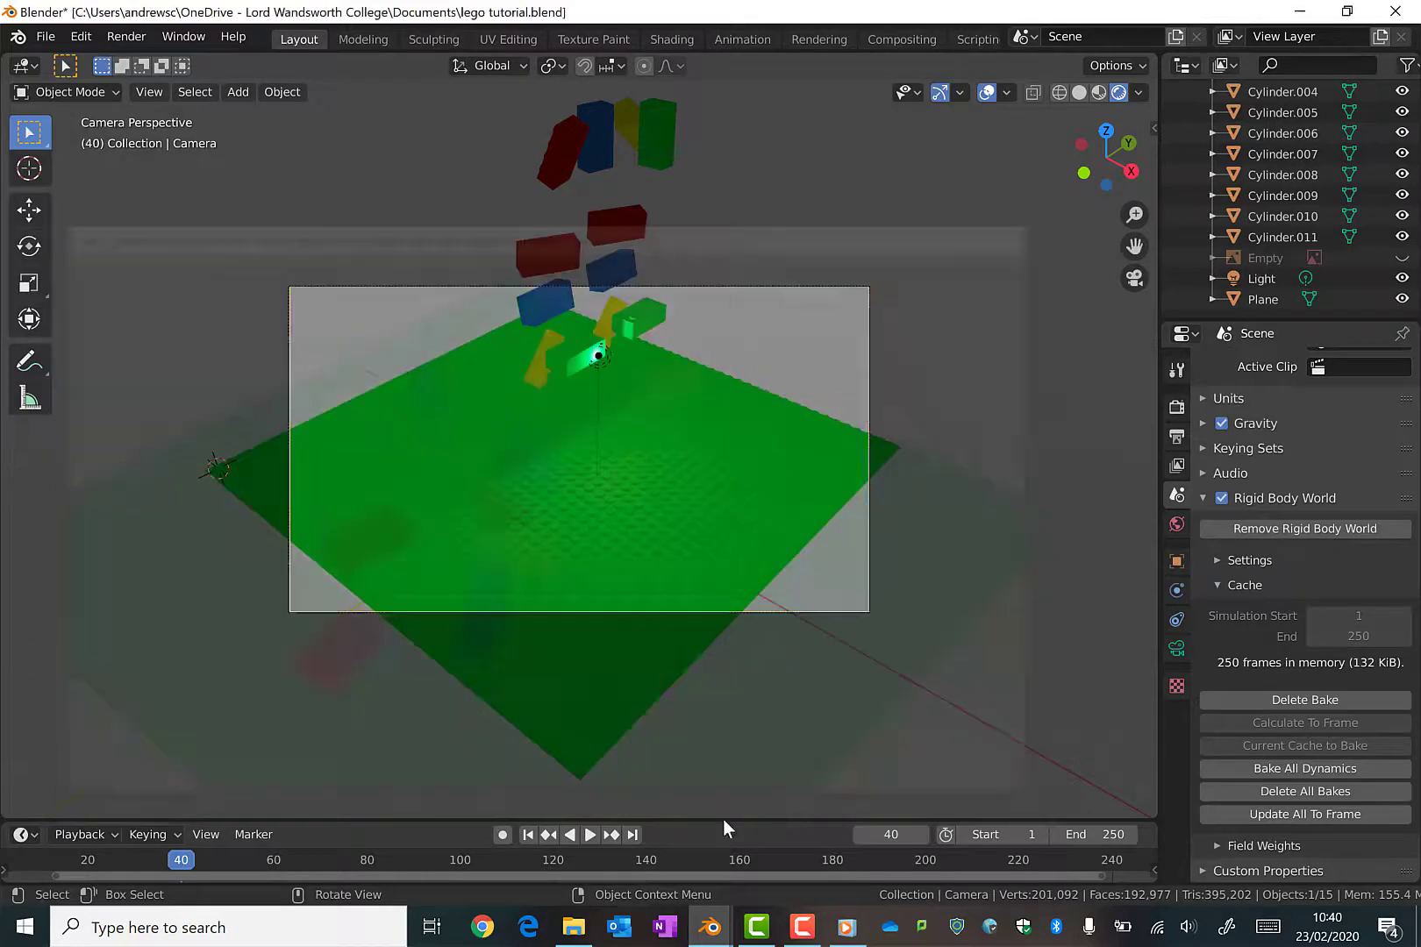
# Switch to File Explorer, play the legoanimation0001-0250 video from the Documents folder, and close the media player
pyautogui.click(574, 929)
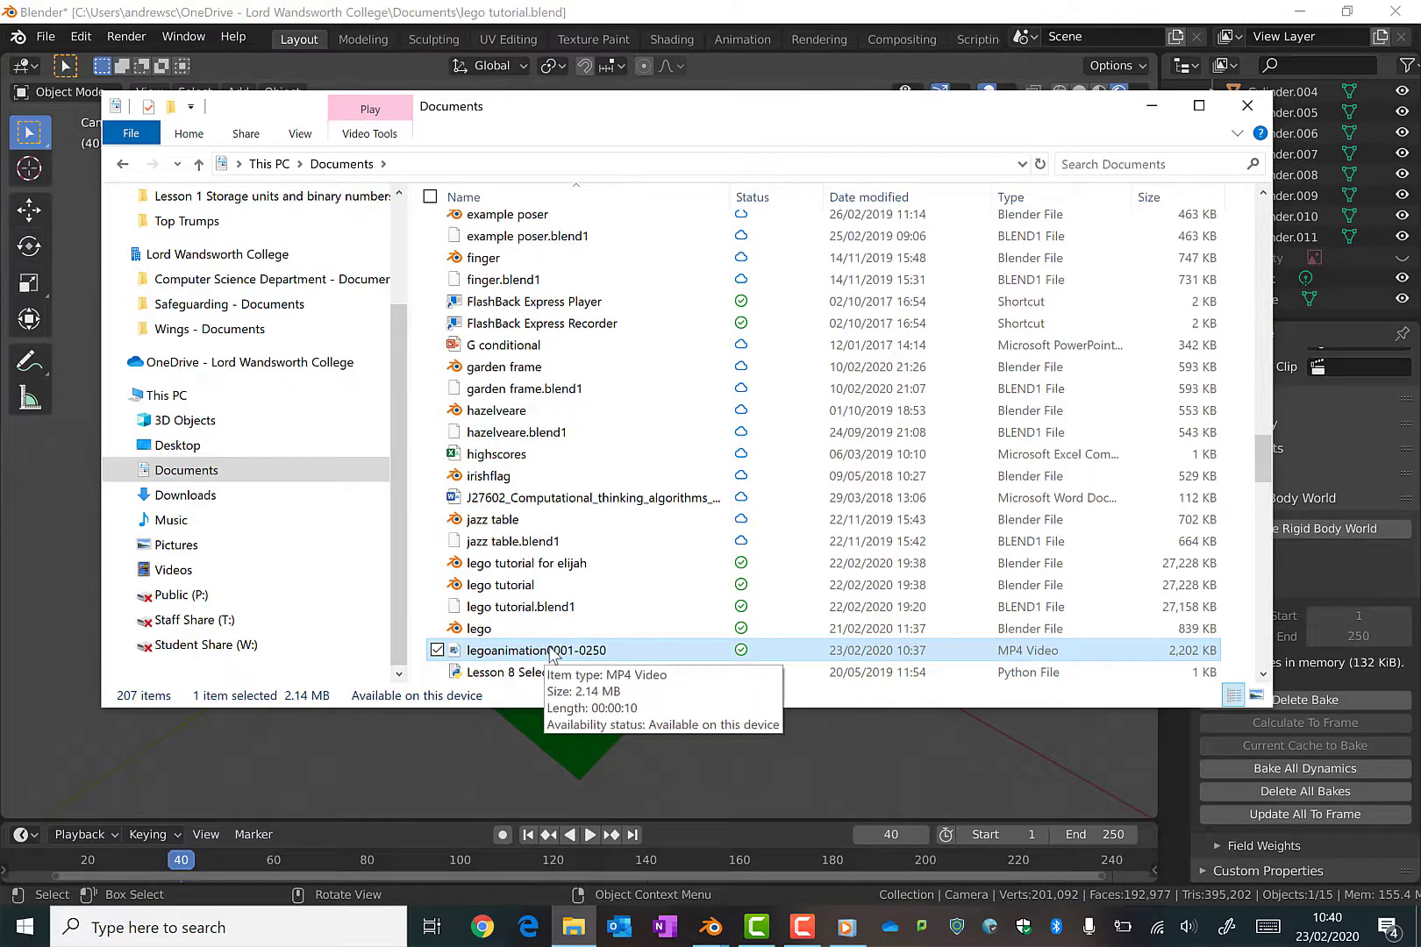
pyautogui.doubleClick(510, 652)
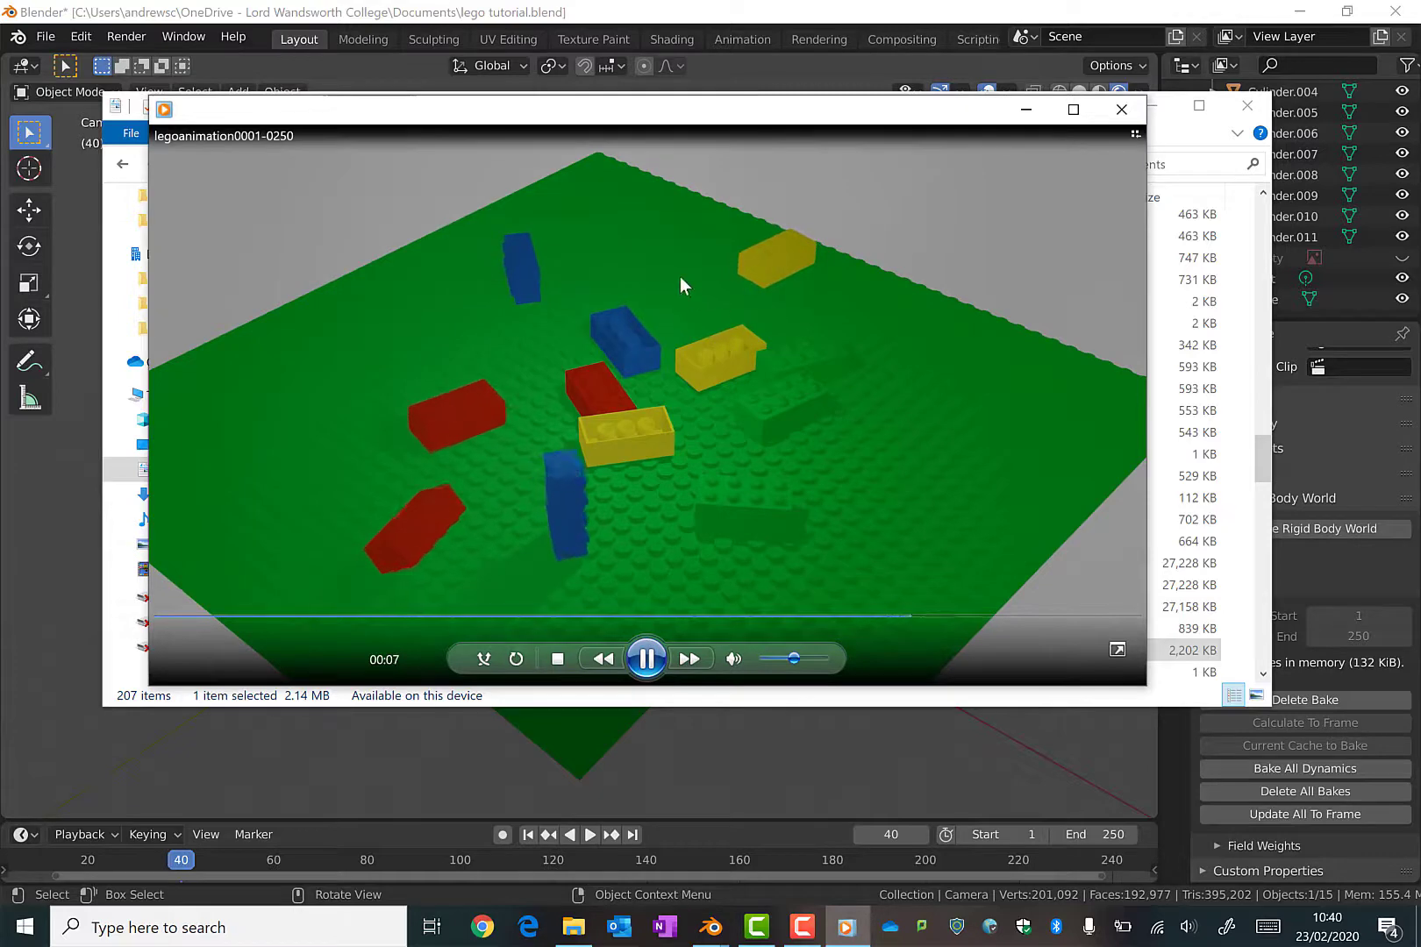
pyautogui.click(1119, 110)
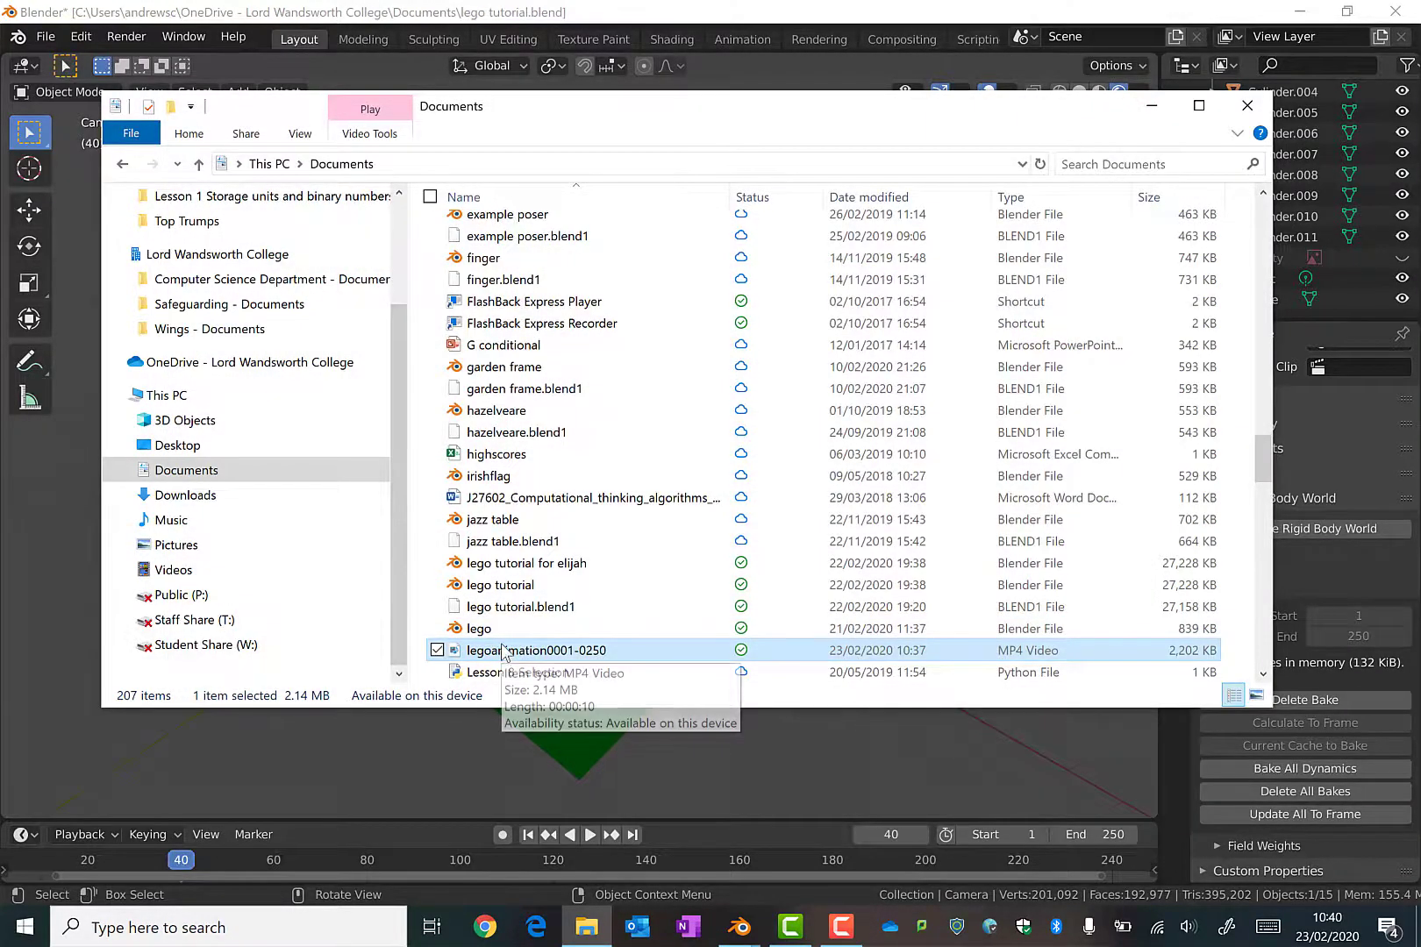